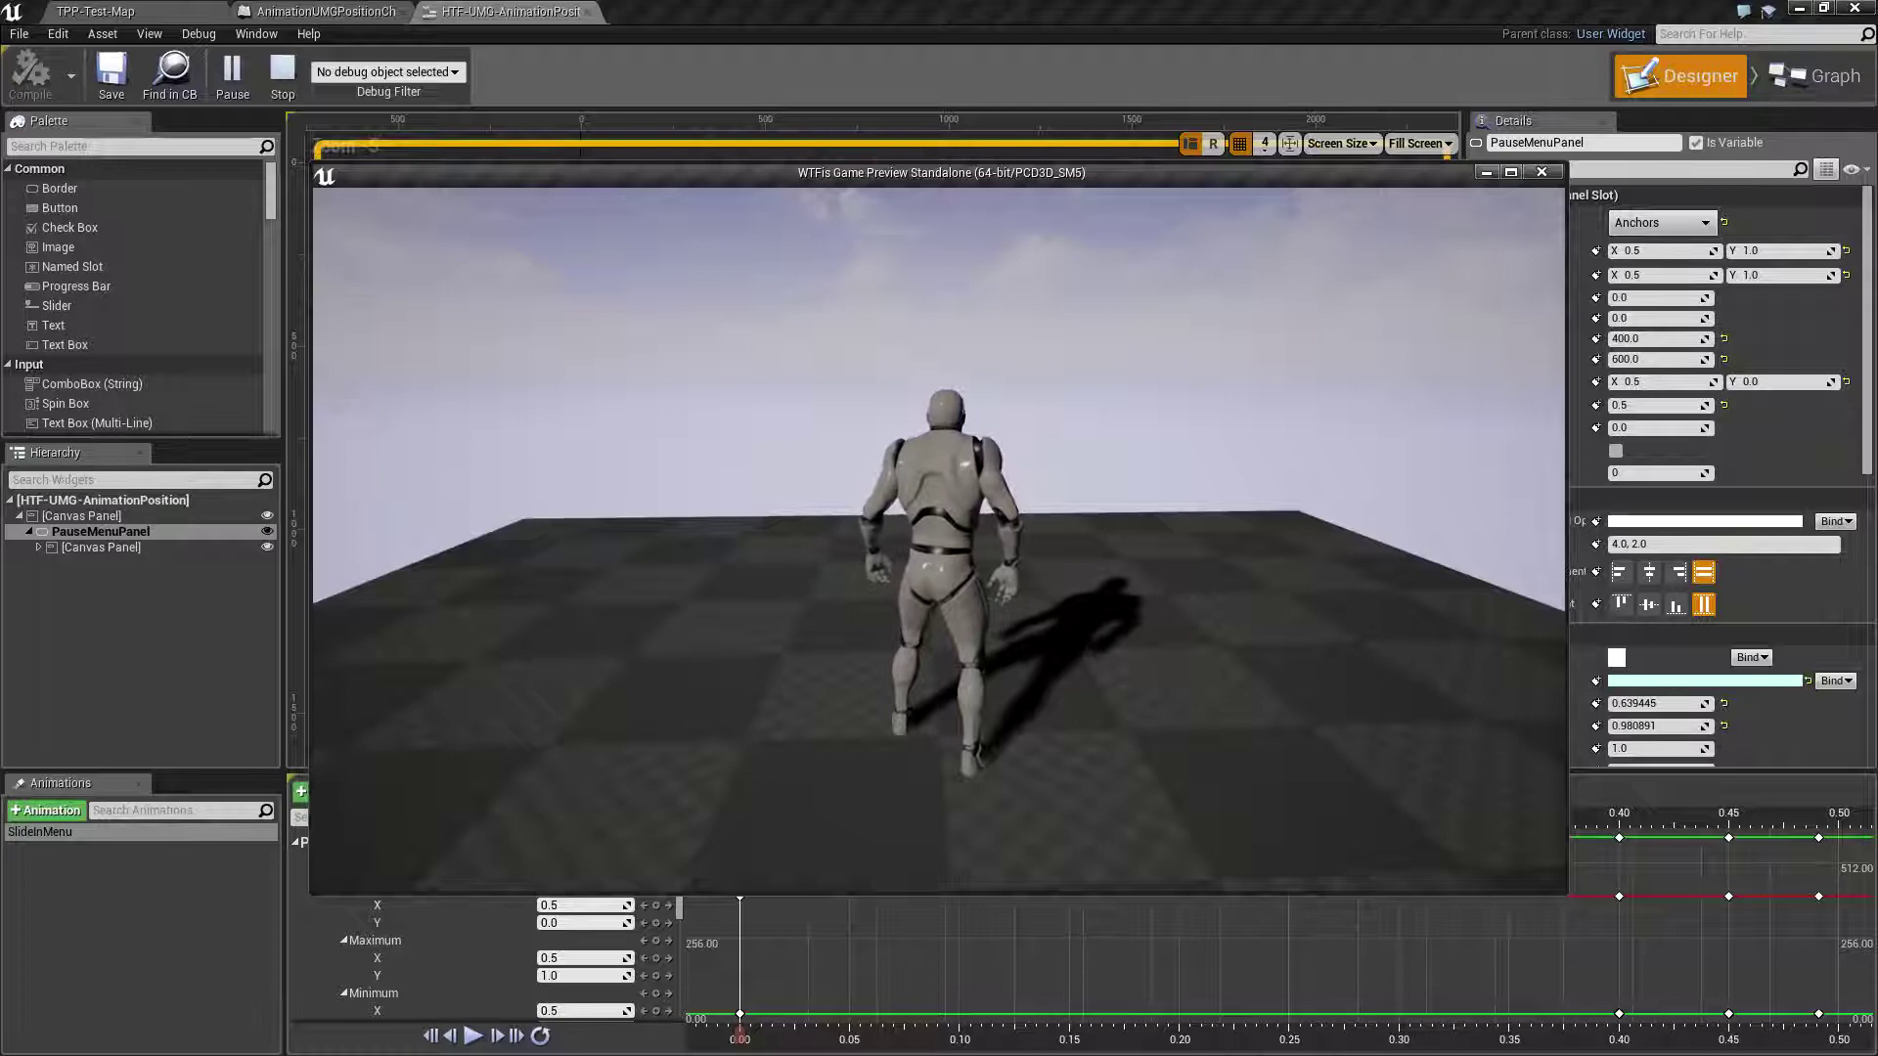
# Open the pause menu with P and dismiss it with Return twice, then stop the preview with Esc.
pyautogui.press('p')
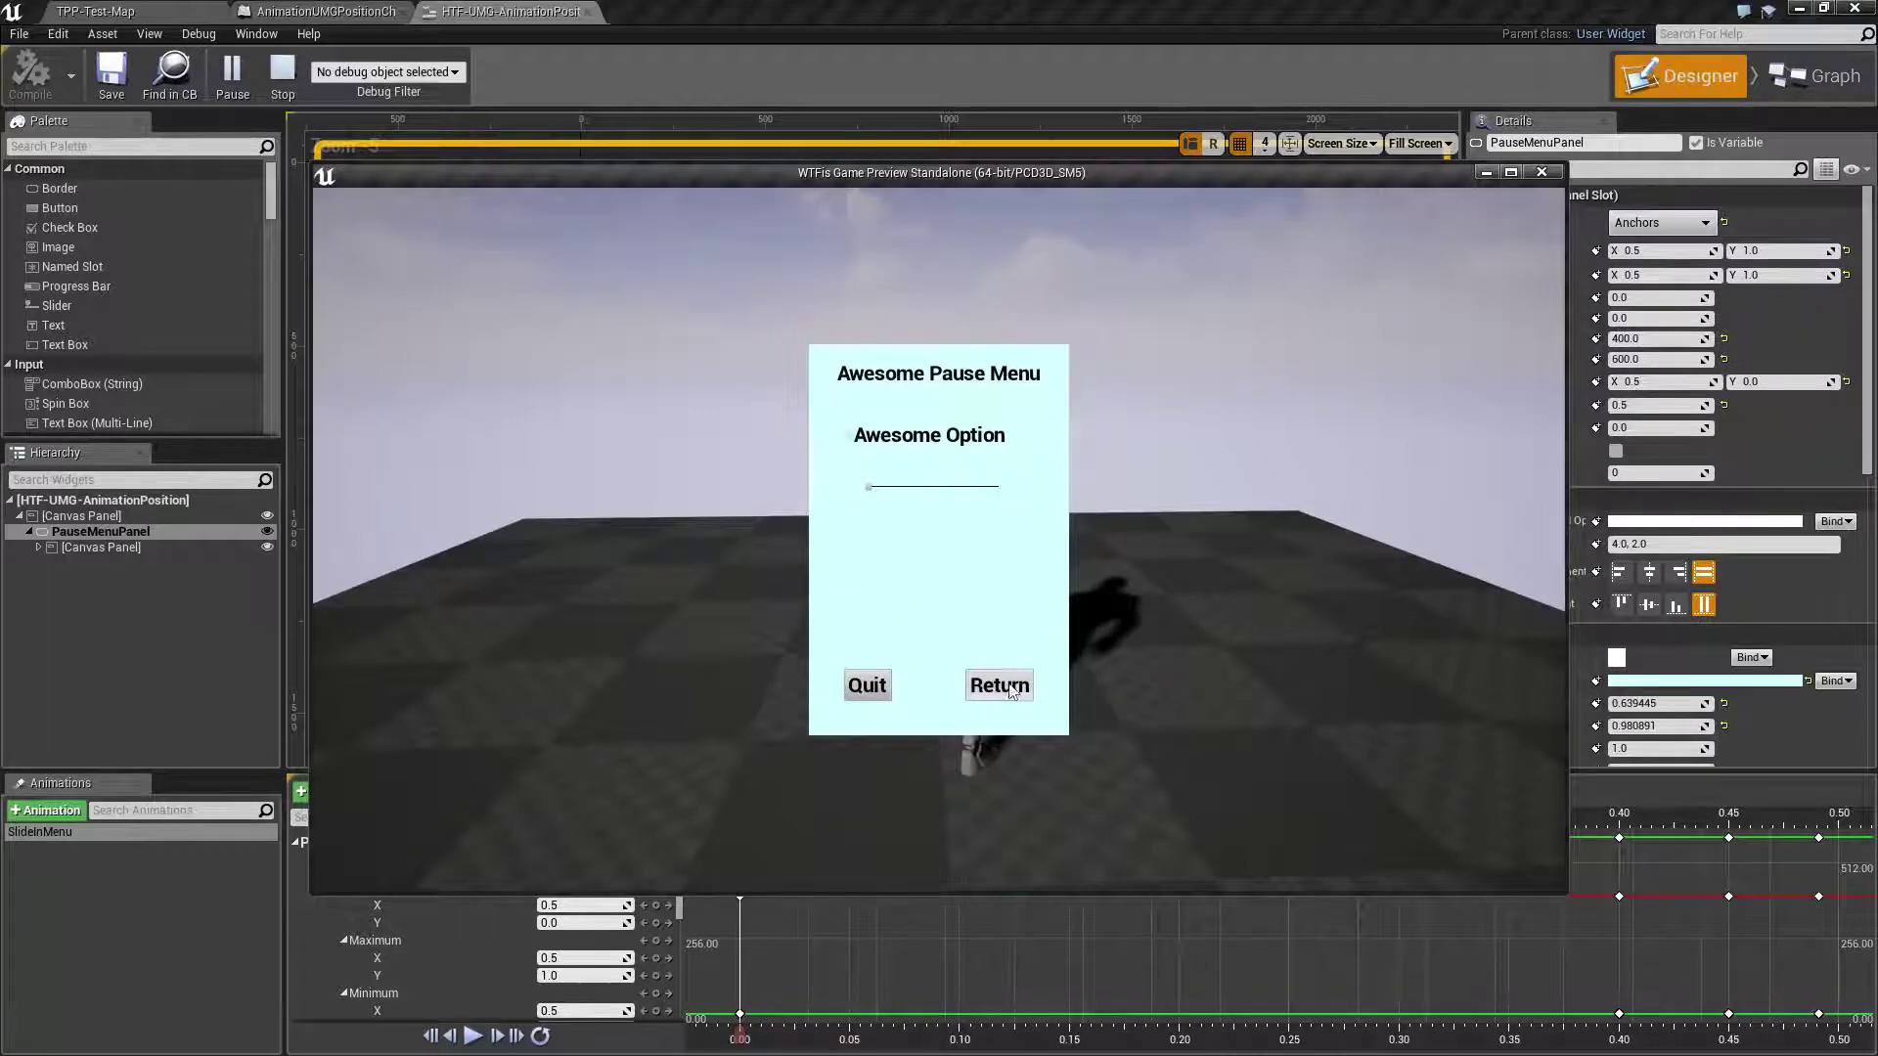
pyautogui.click(1001, 691)
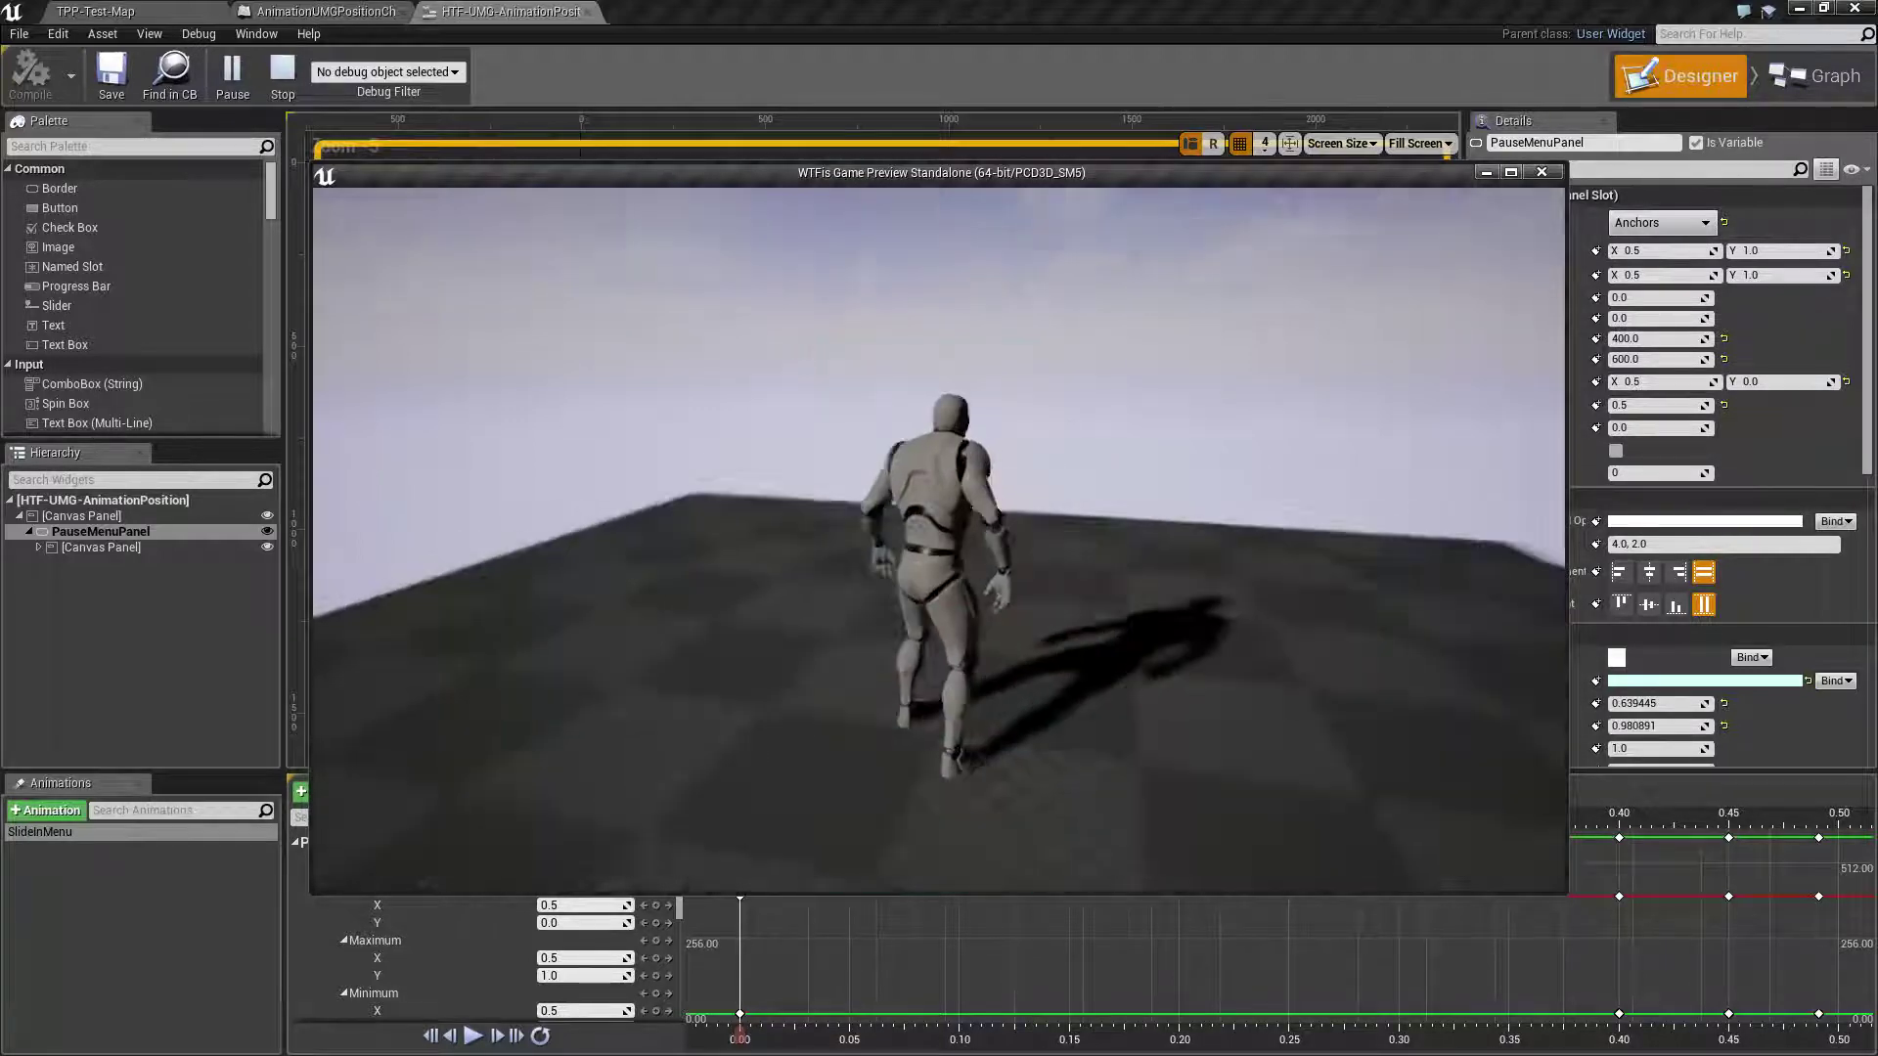
pyautogui.press('p')
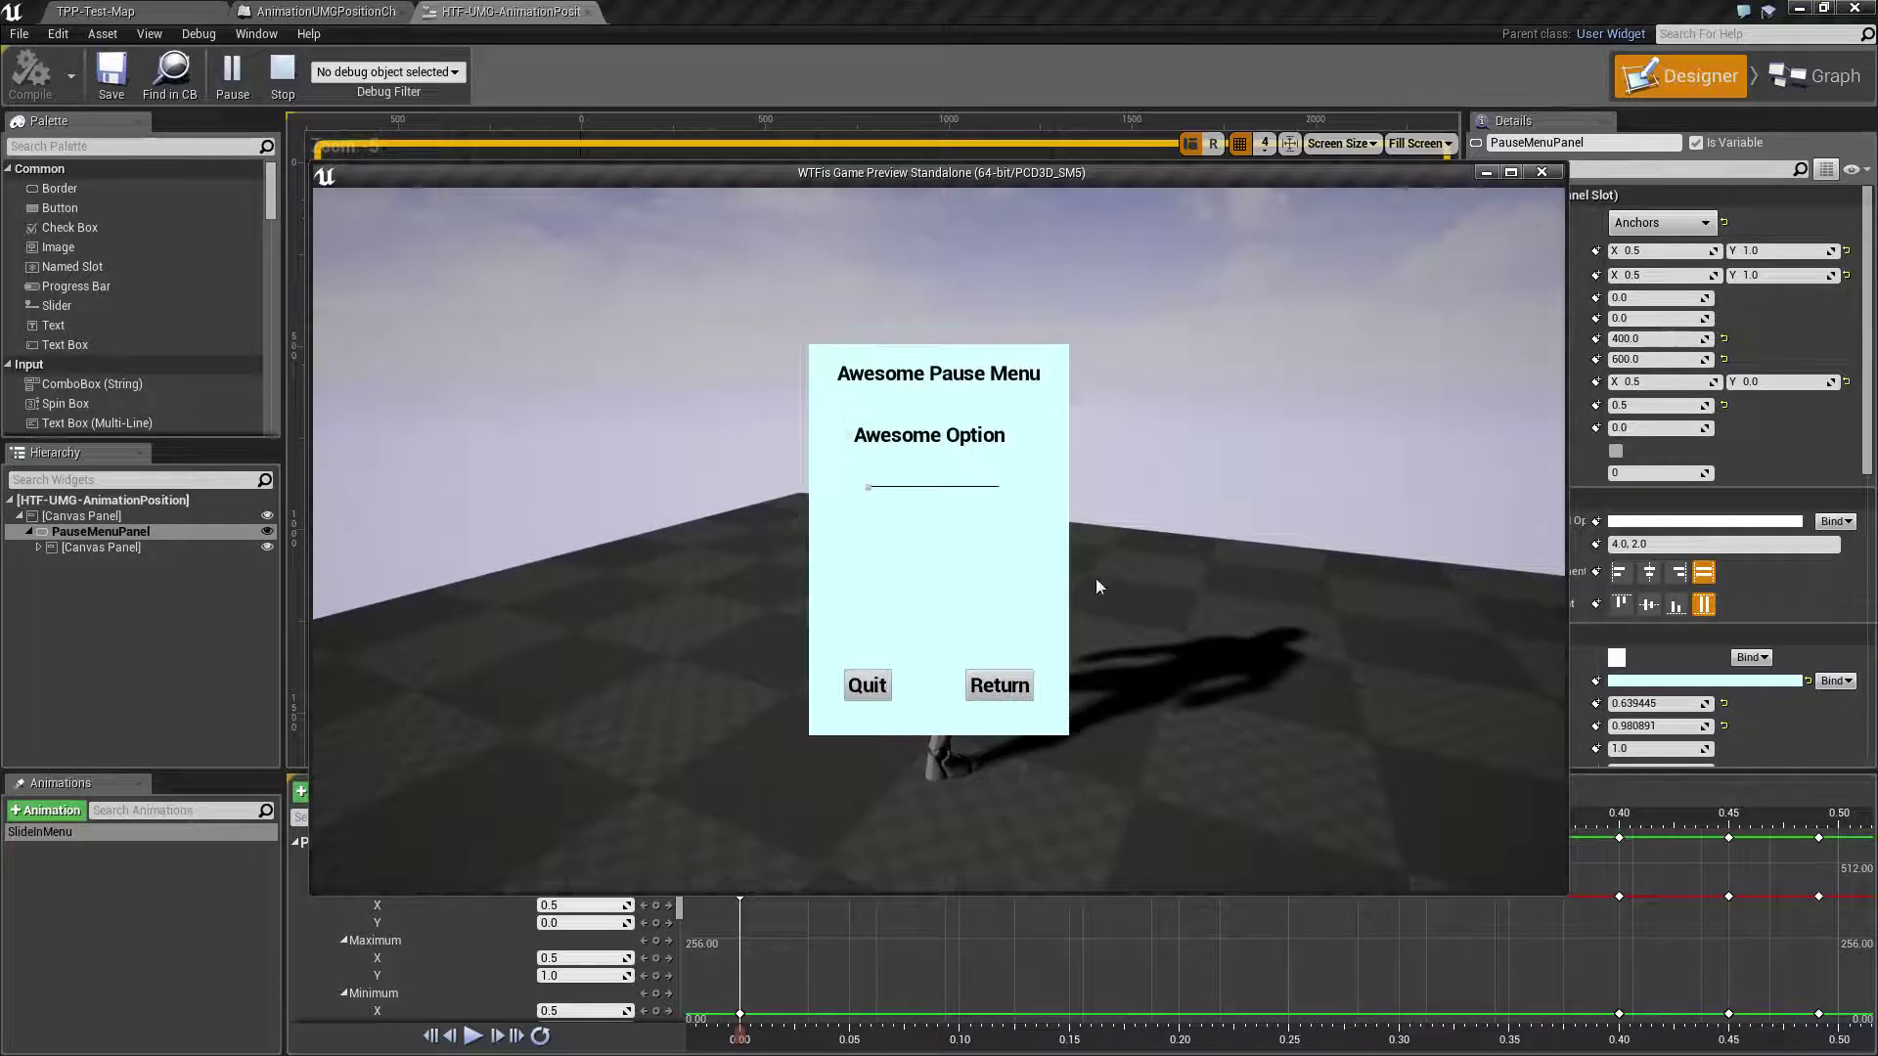
pyautogui.click(1002, 691)
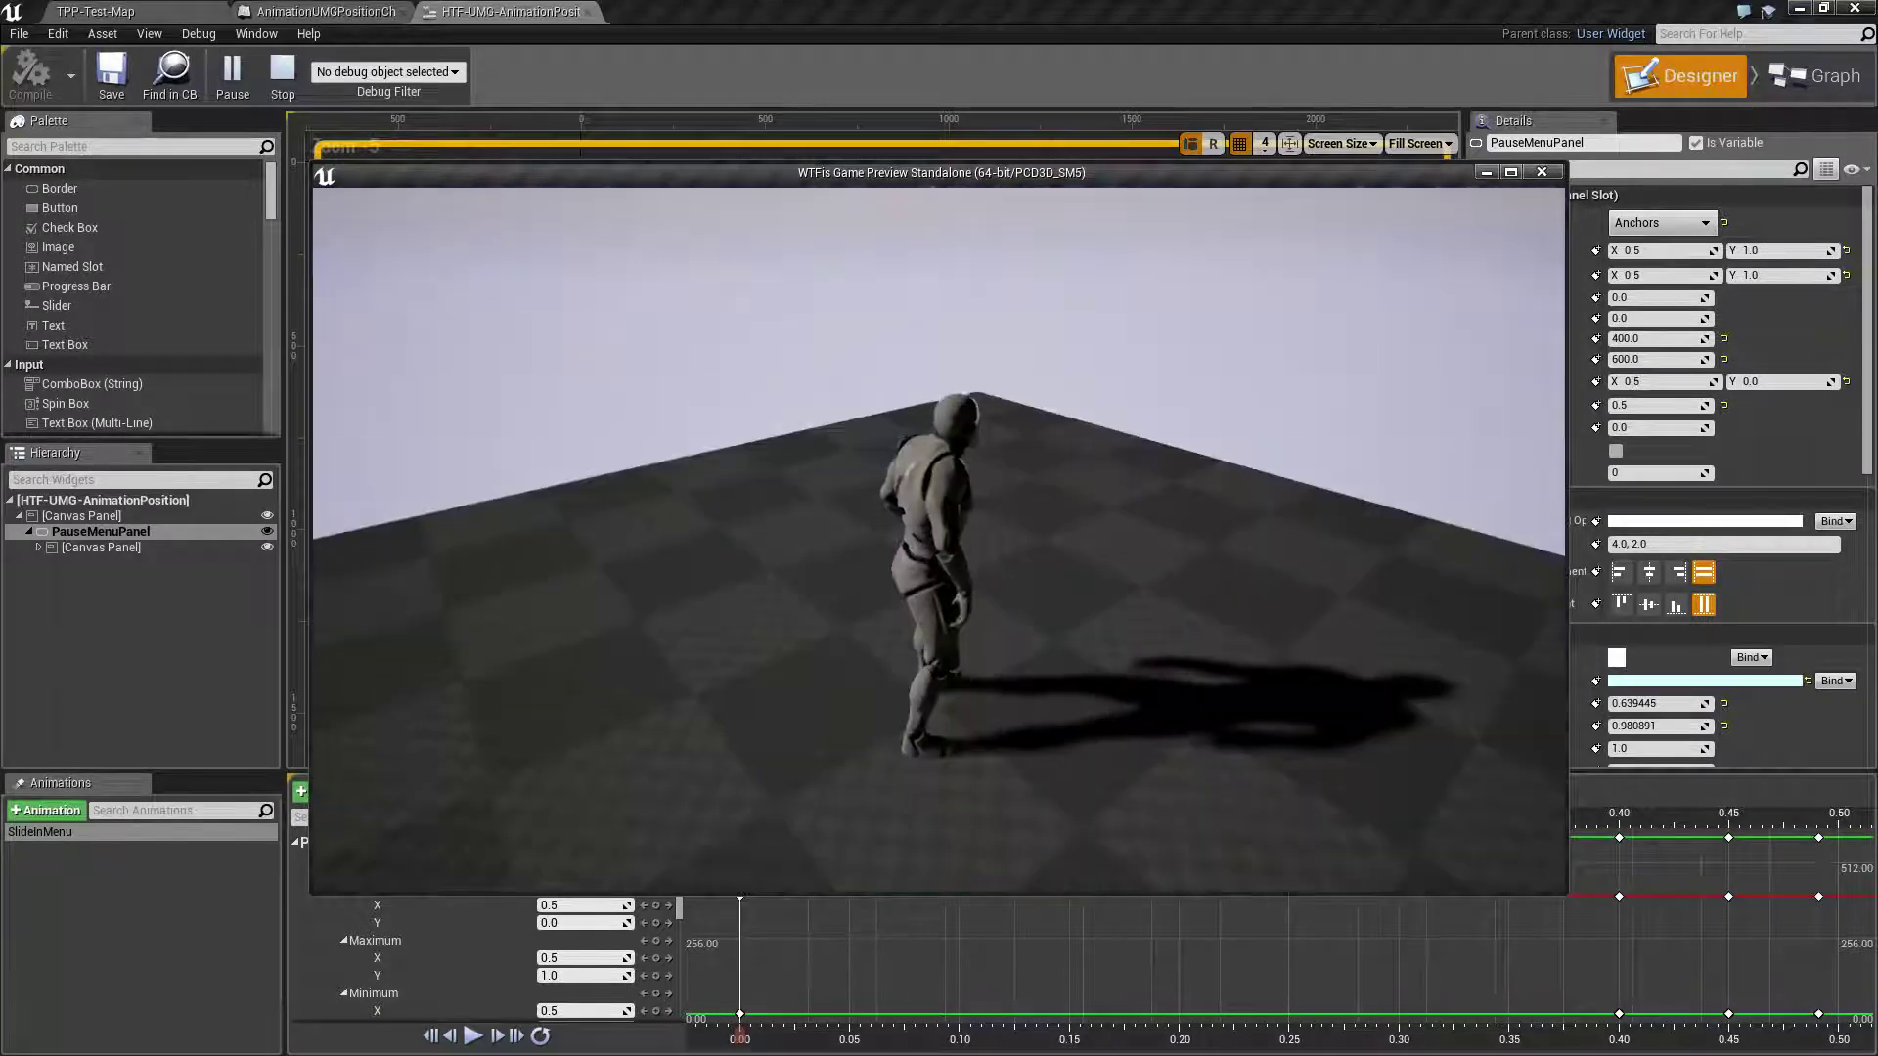
pyautogui.press('Escape')
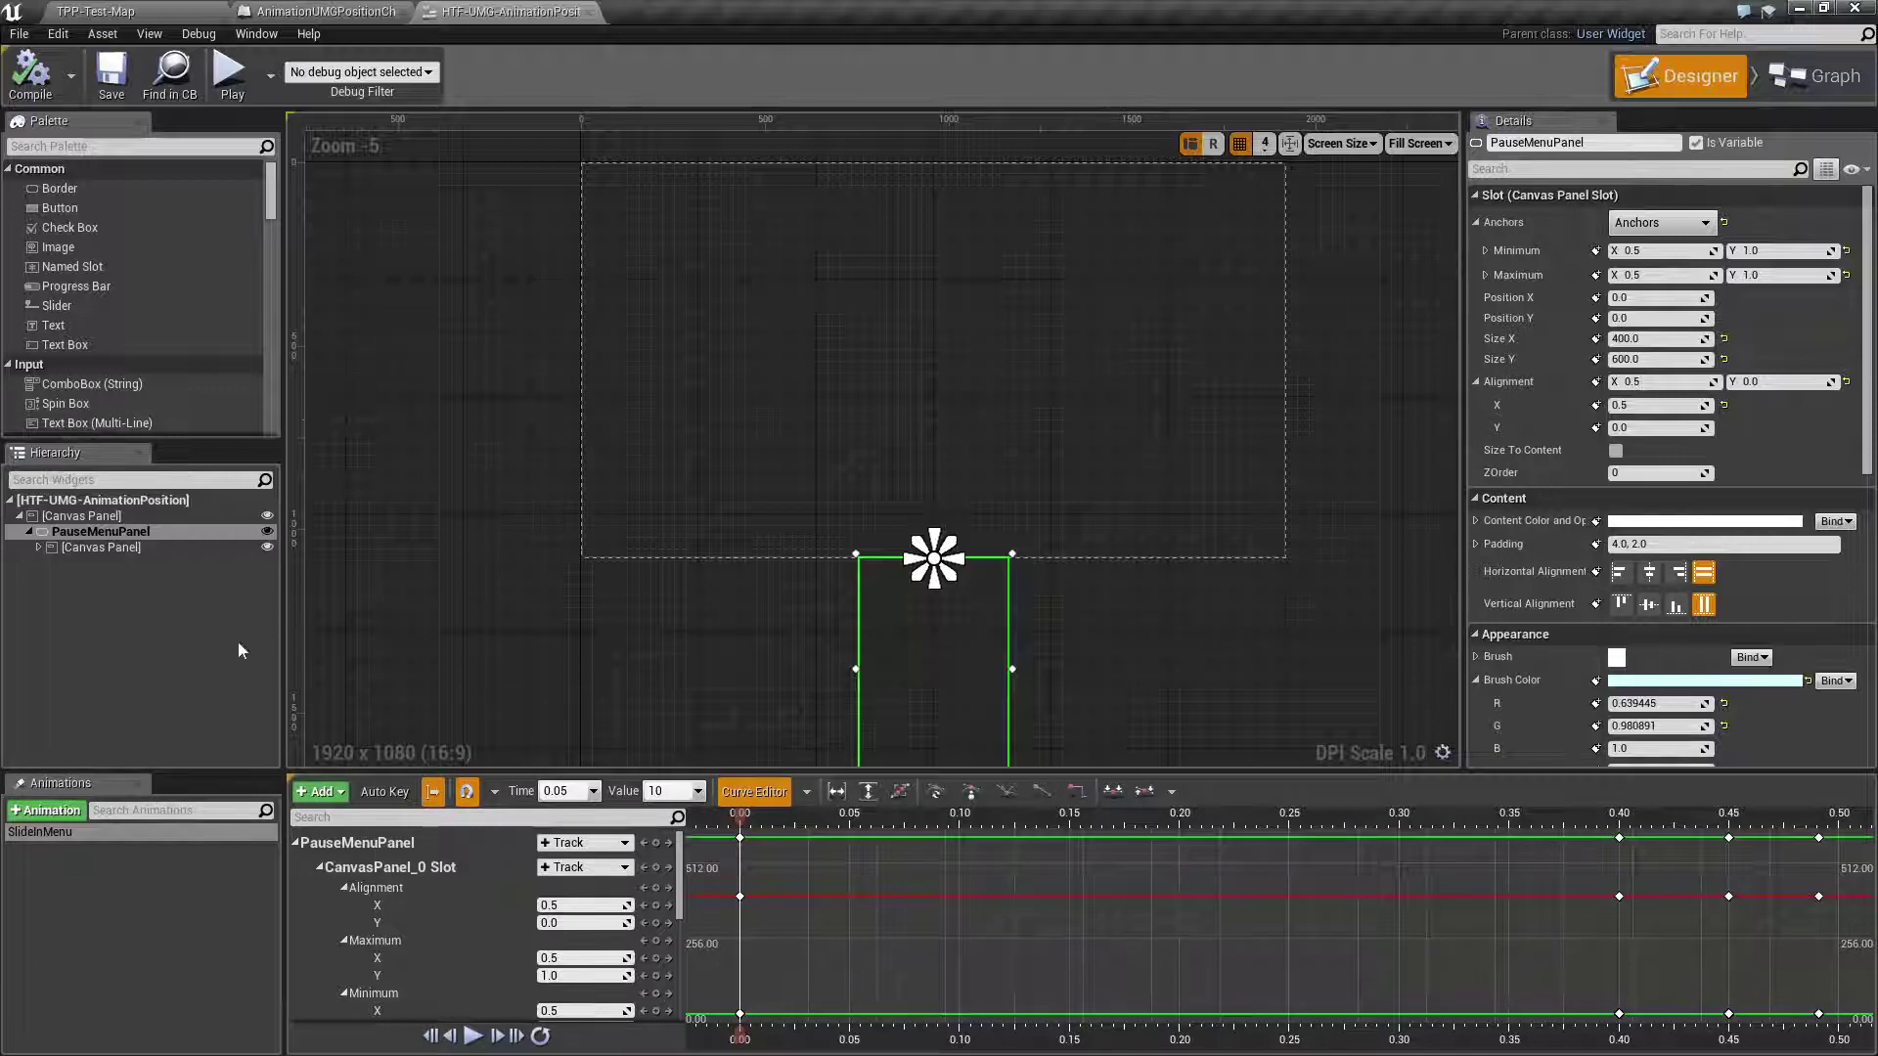
# Select the root, PauseMenuPanel and its inner canvas, expand the canvas, then reselect PauseMenuPanel.
pyautogui.click(103, 500)
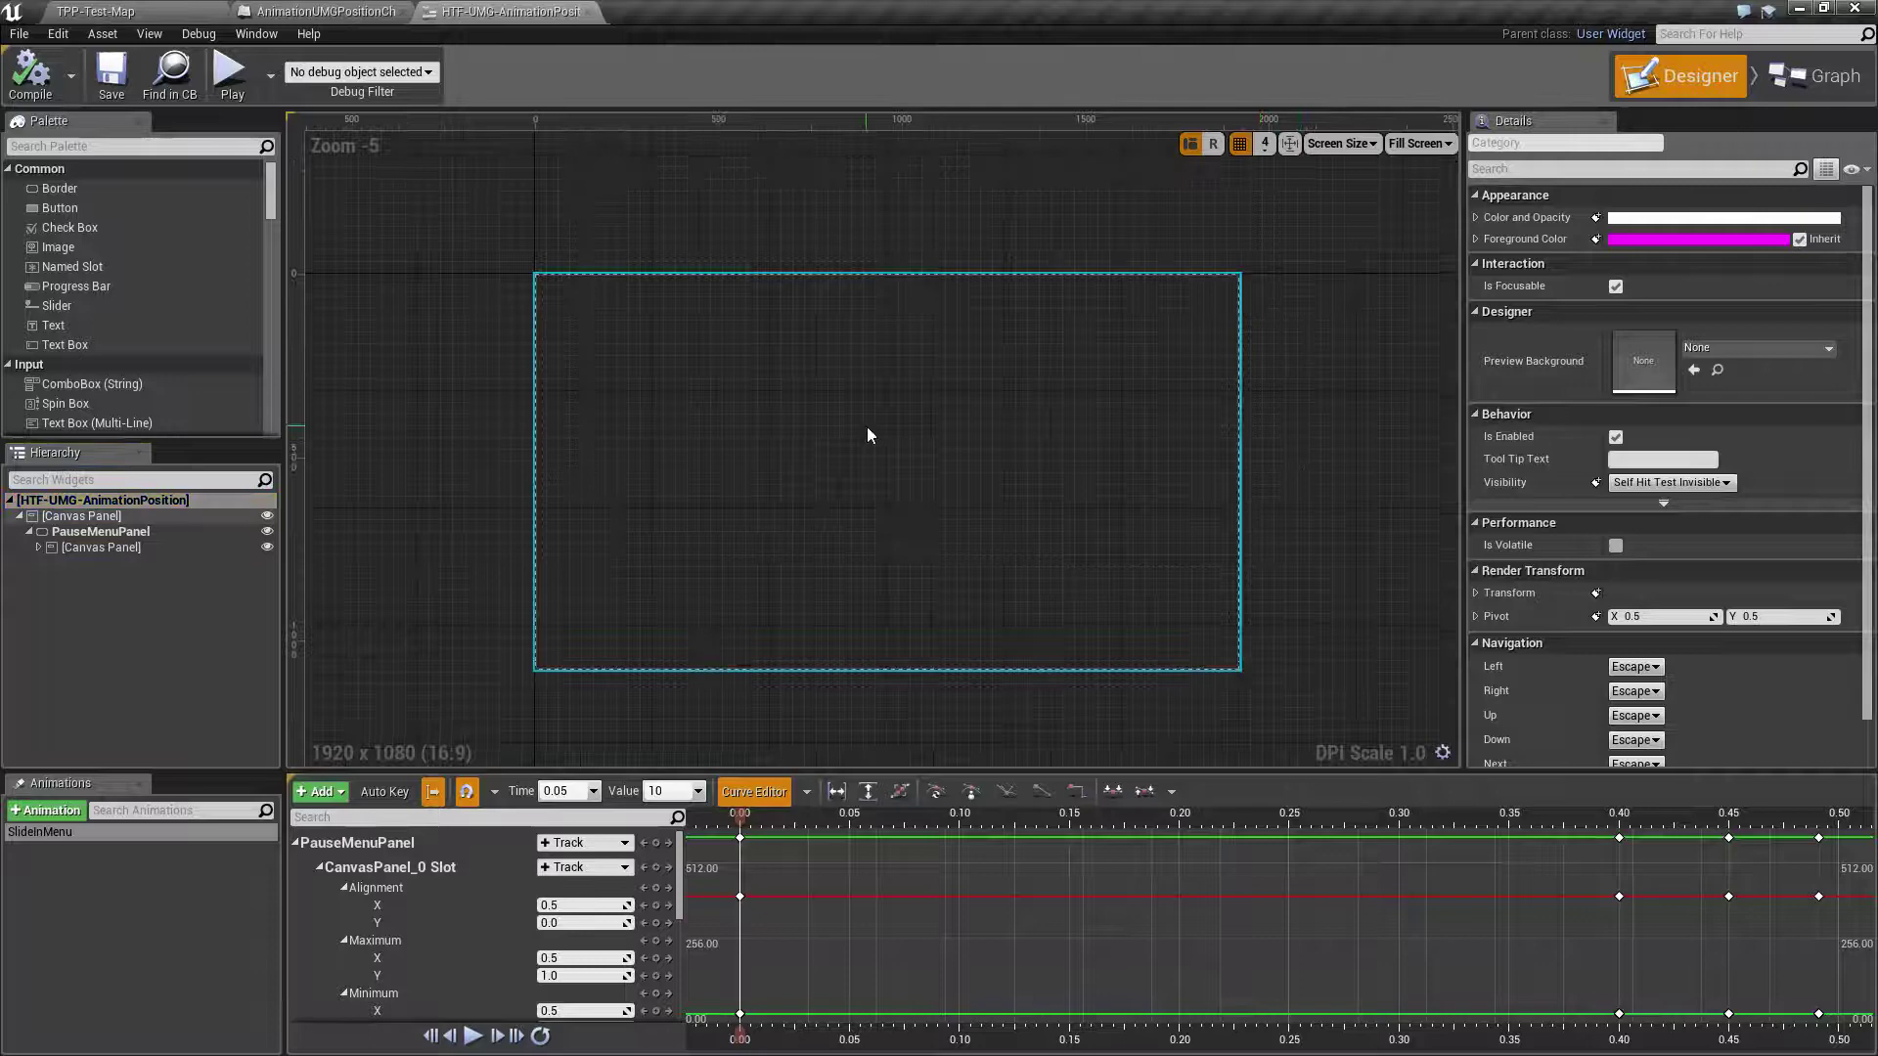
pyautogui.click(90, 531)
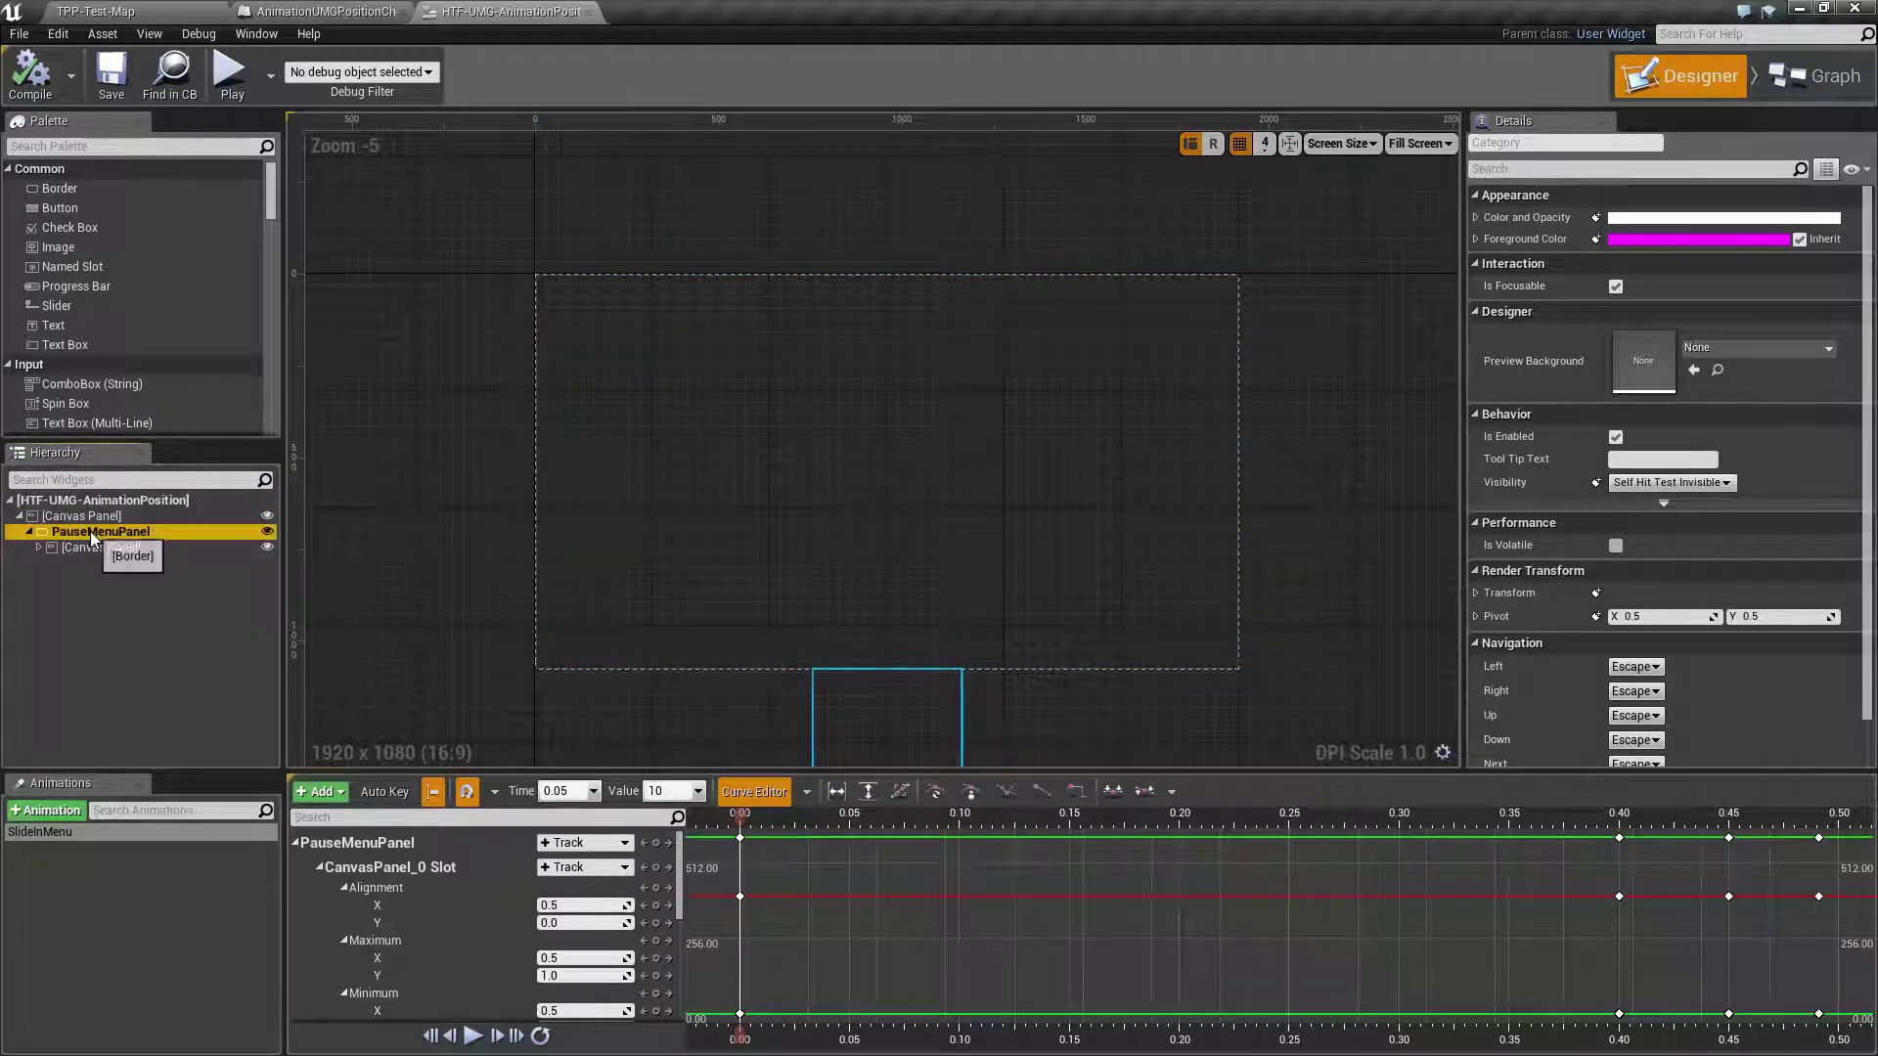
pyautogui.click(102, 516)
pyautogui.click(168, 534)
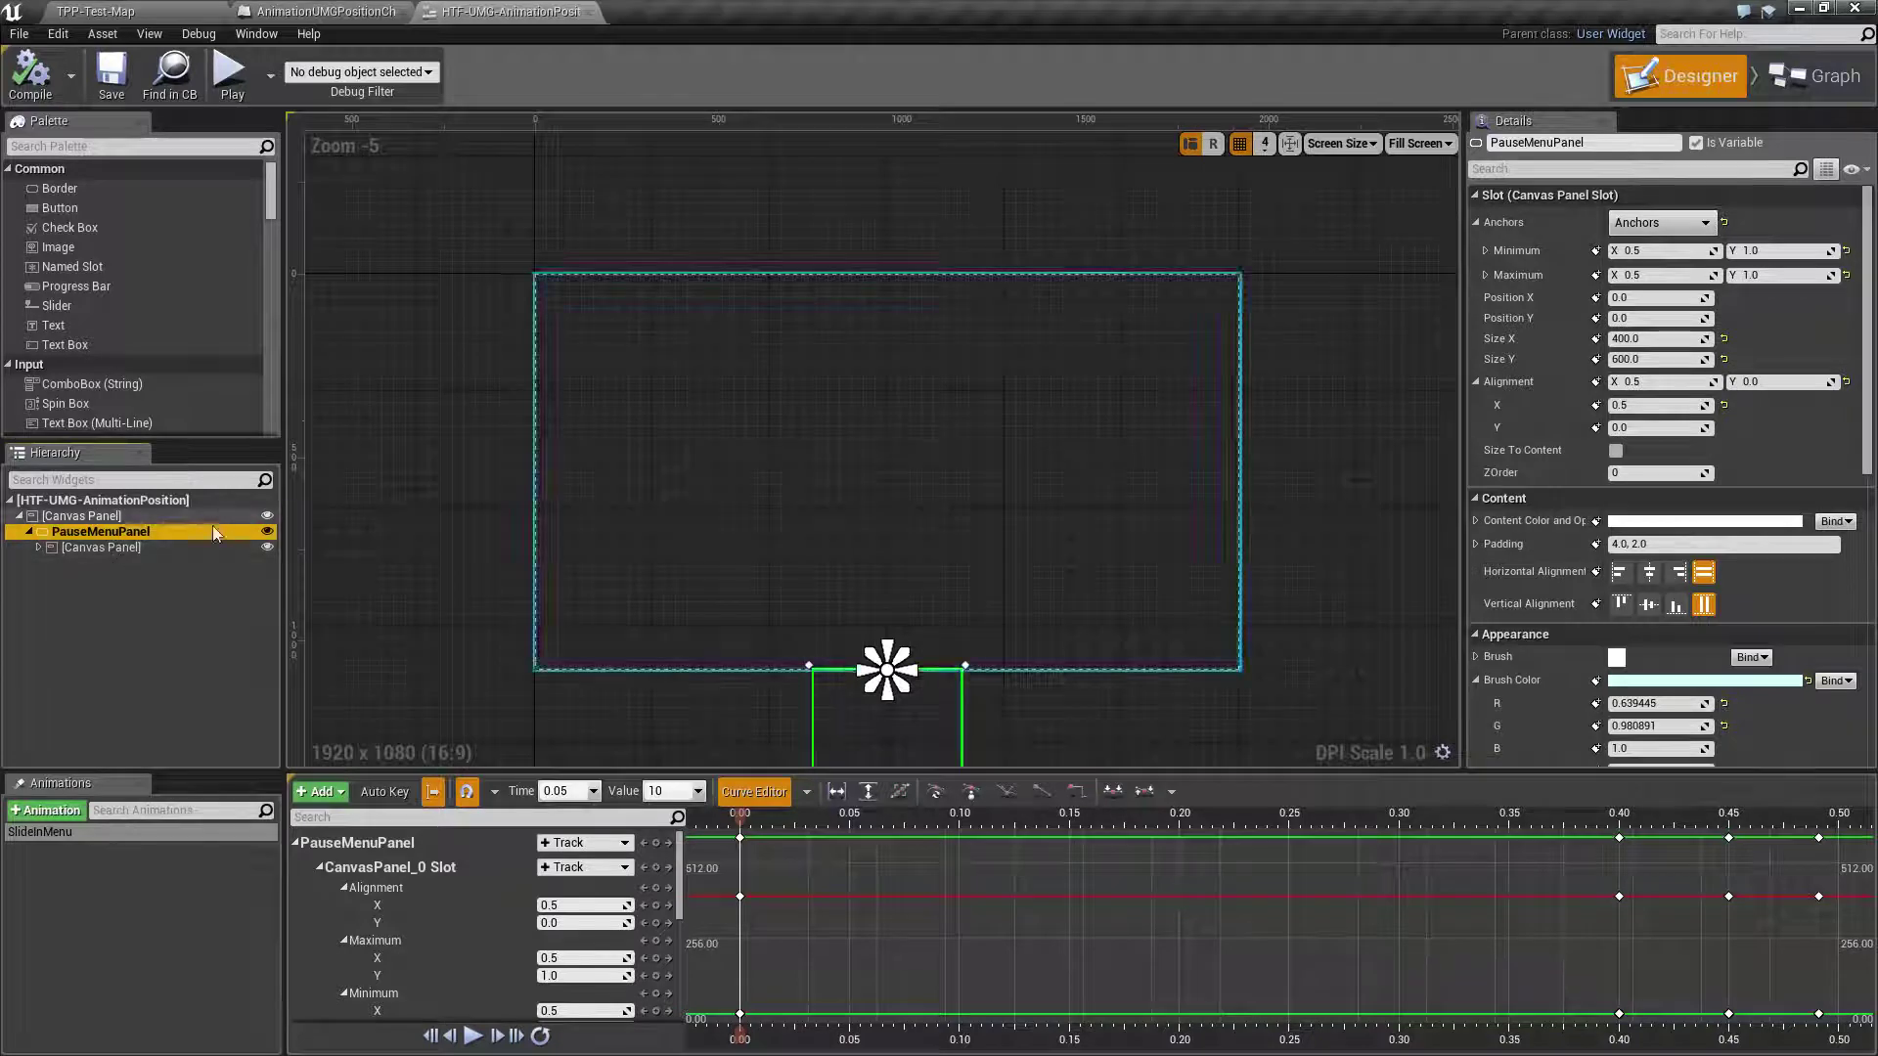
pyautogui.click(165, 549)
pyautogui.click(132, 532)
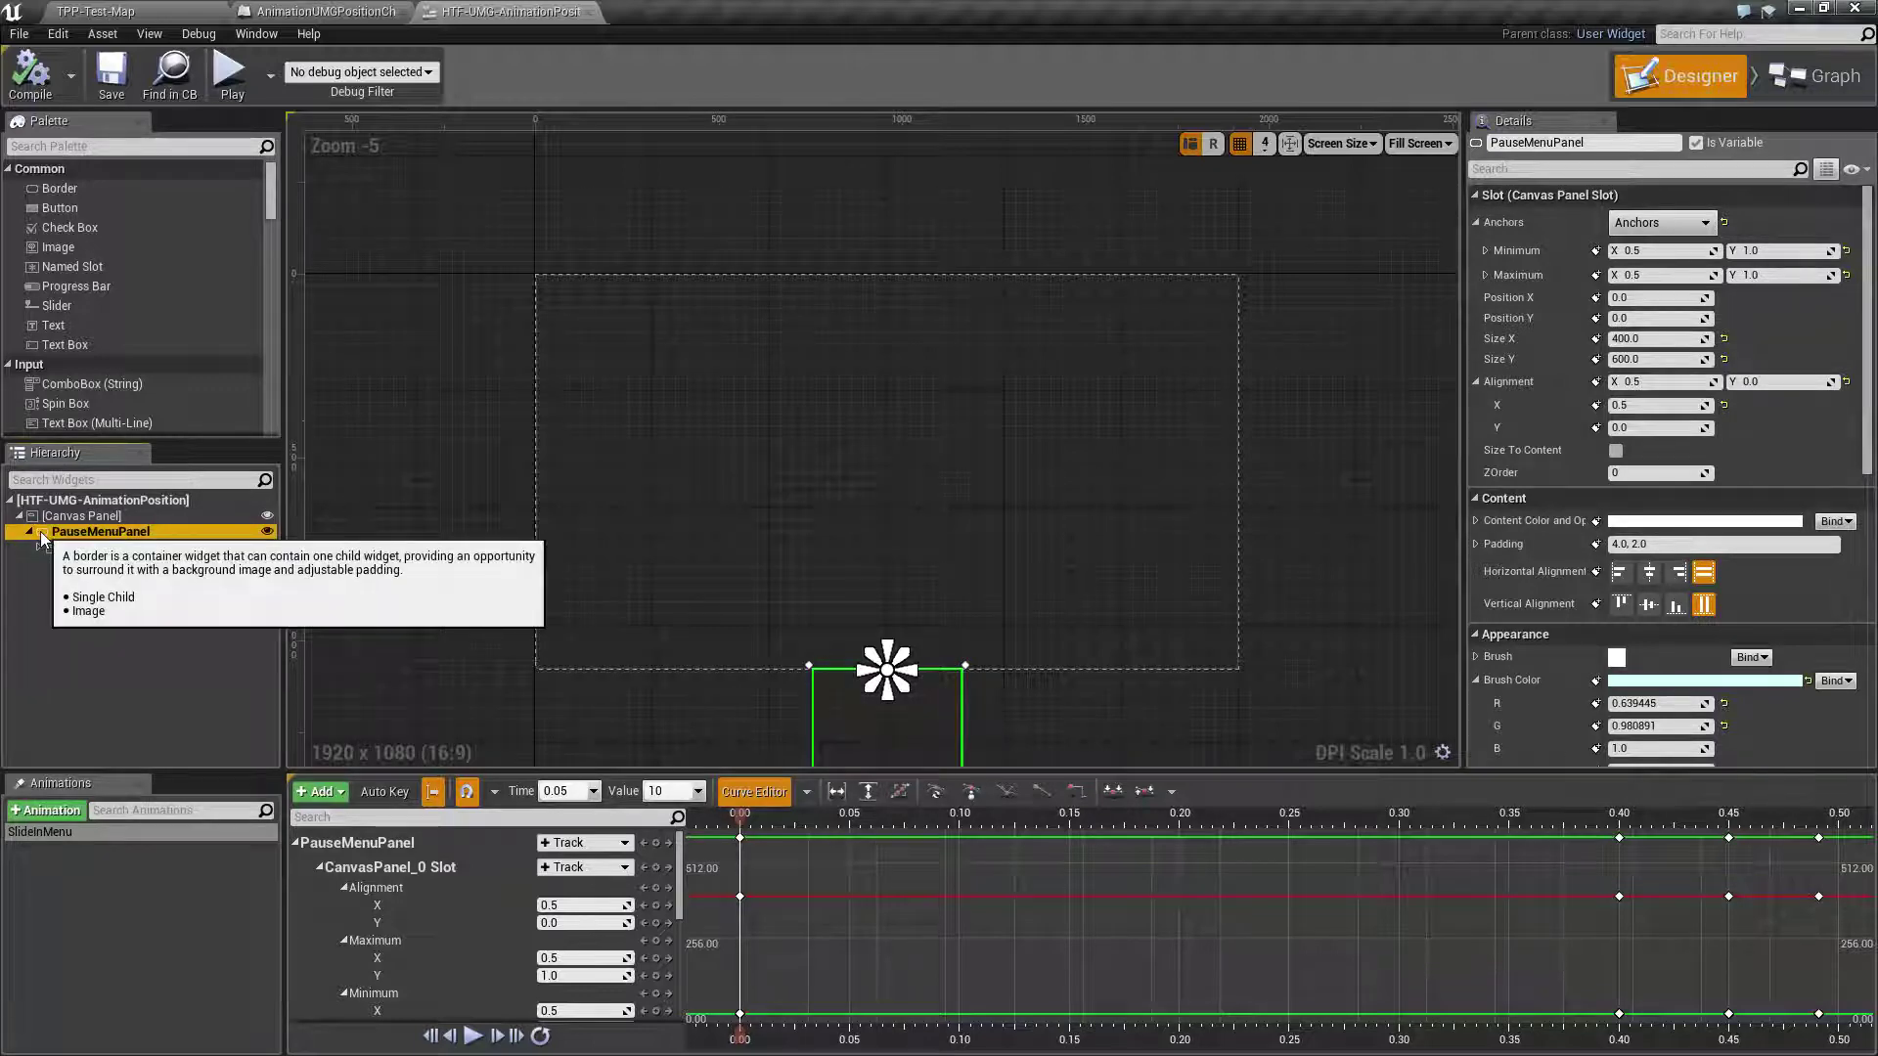
pyautogui.click(106, 552)
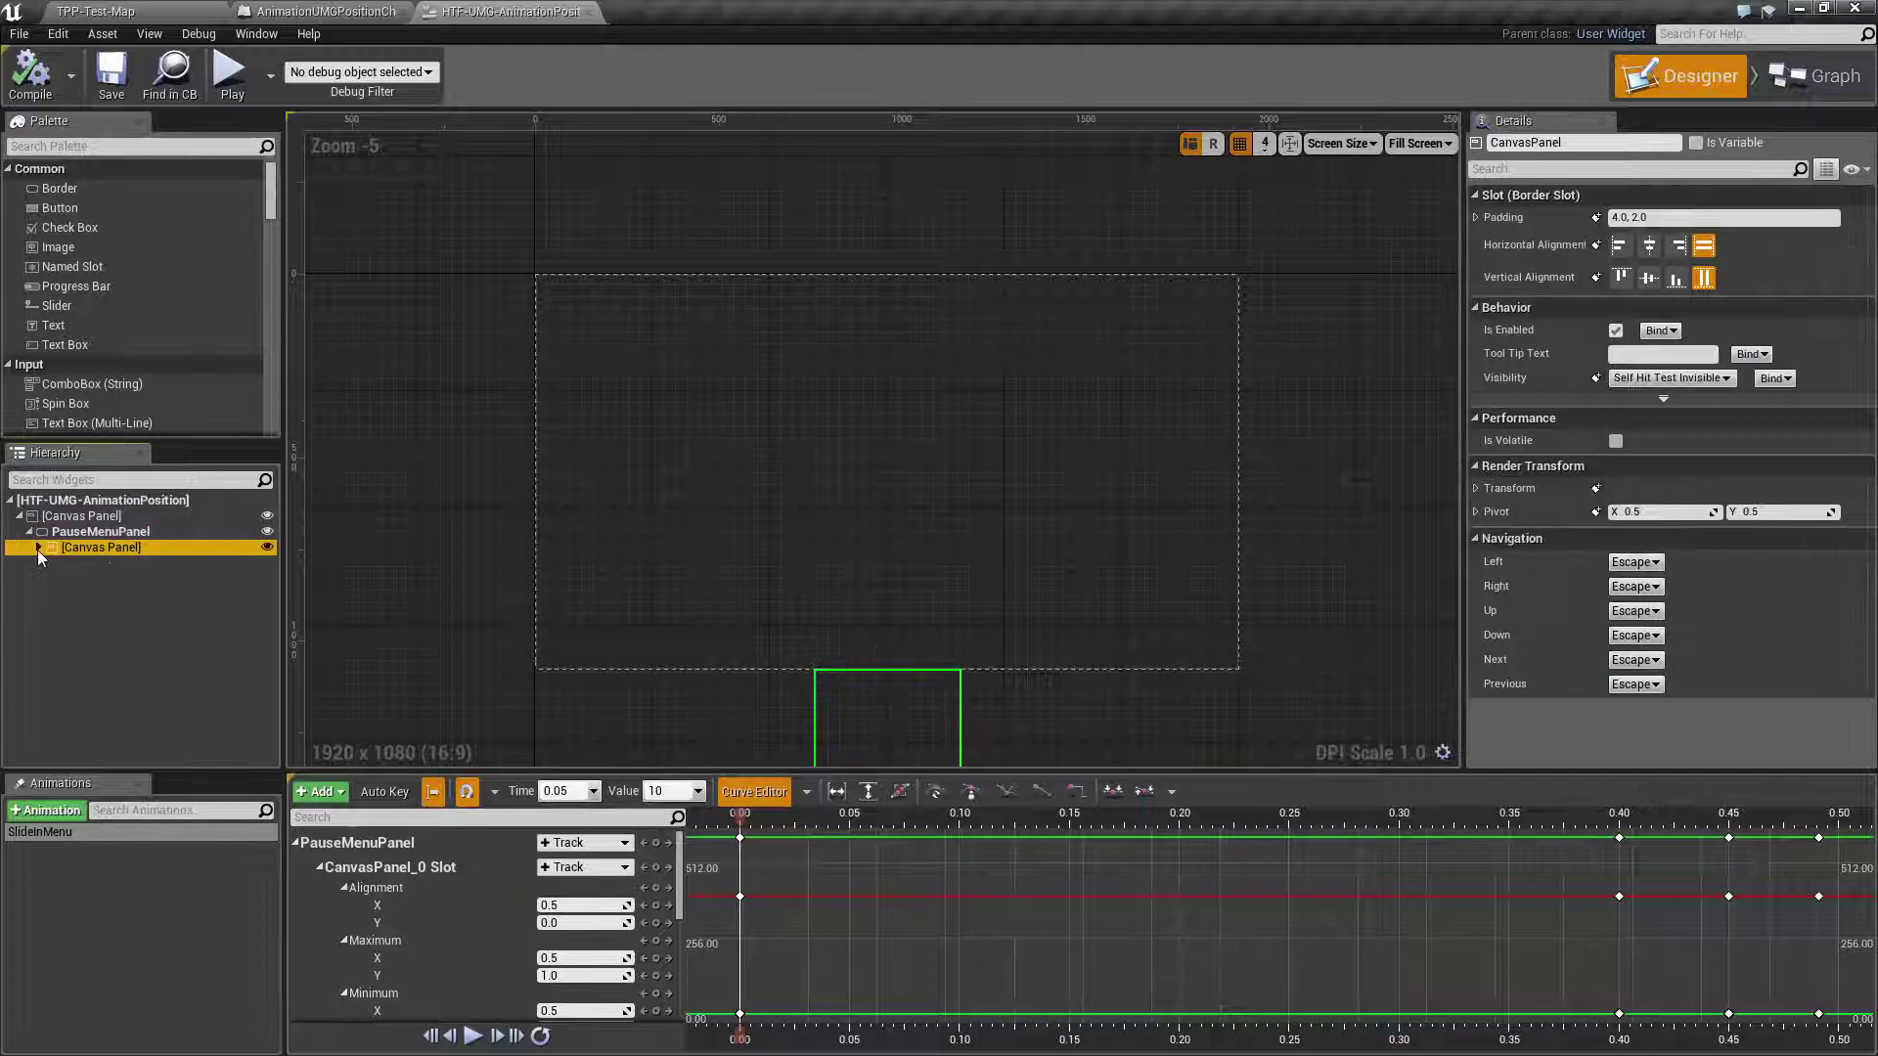
pyautogui.click(38, 548)
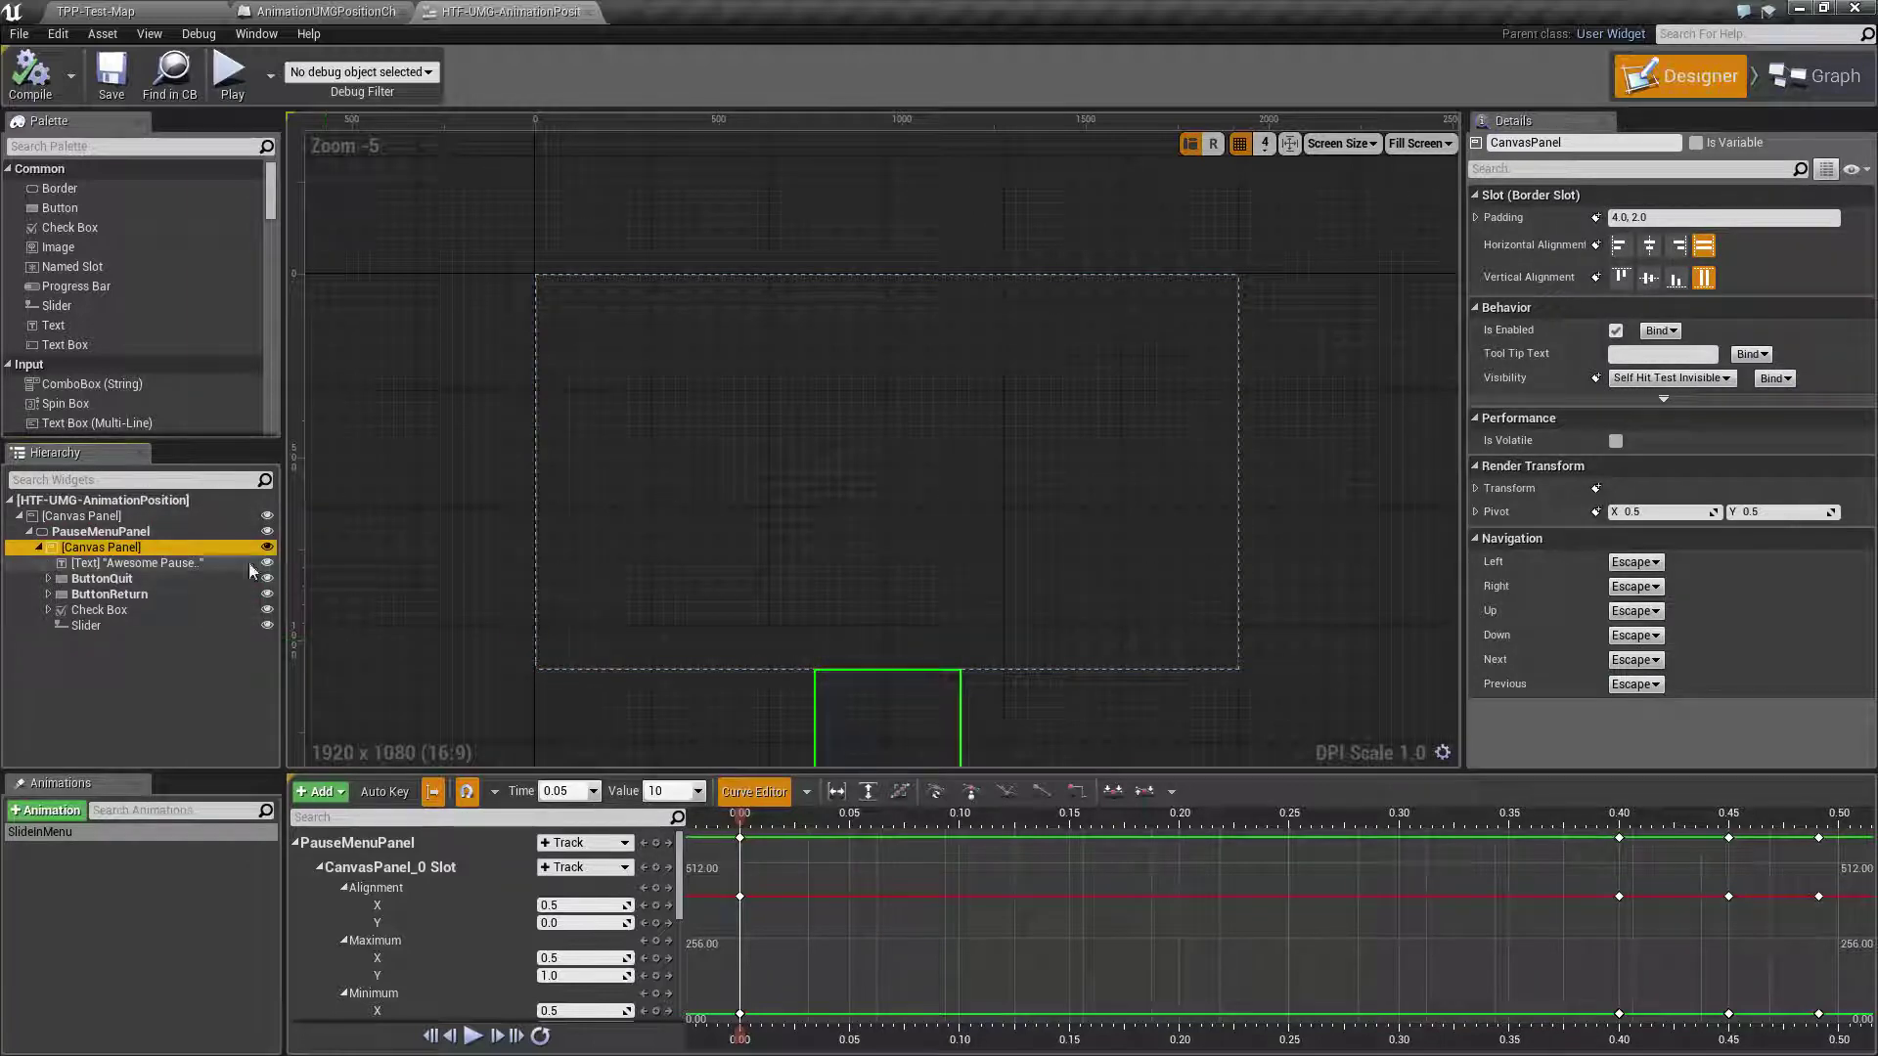
pyautogui.click(101, 531)
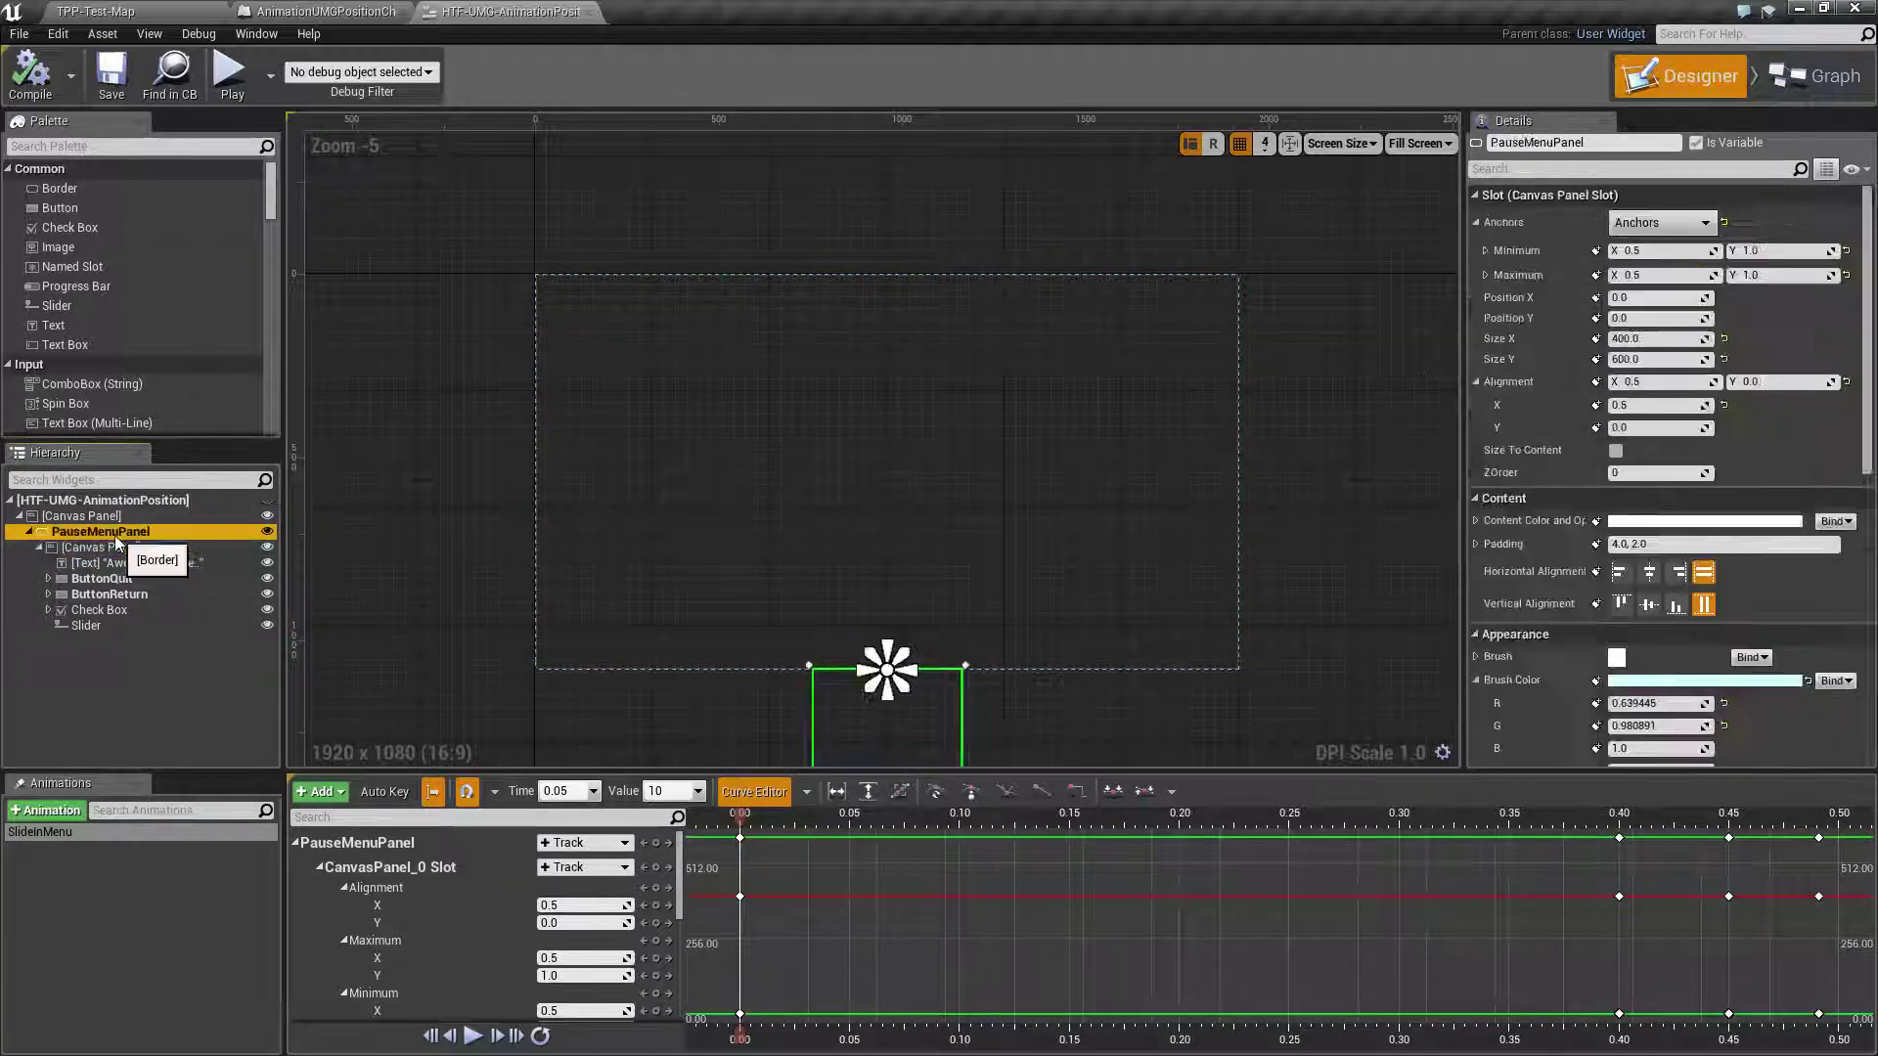
pyautogui.moveTo(1658, 317); pyautogui.dragTo(1609, 318)
pyautogui.click(100, 550)
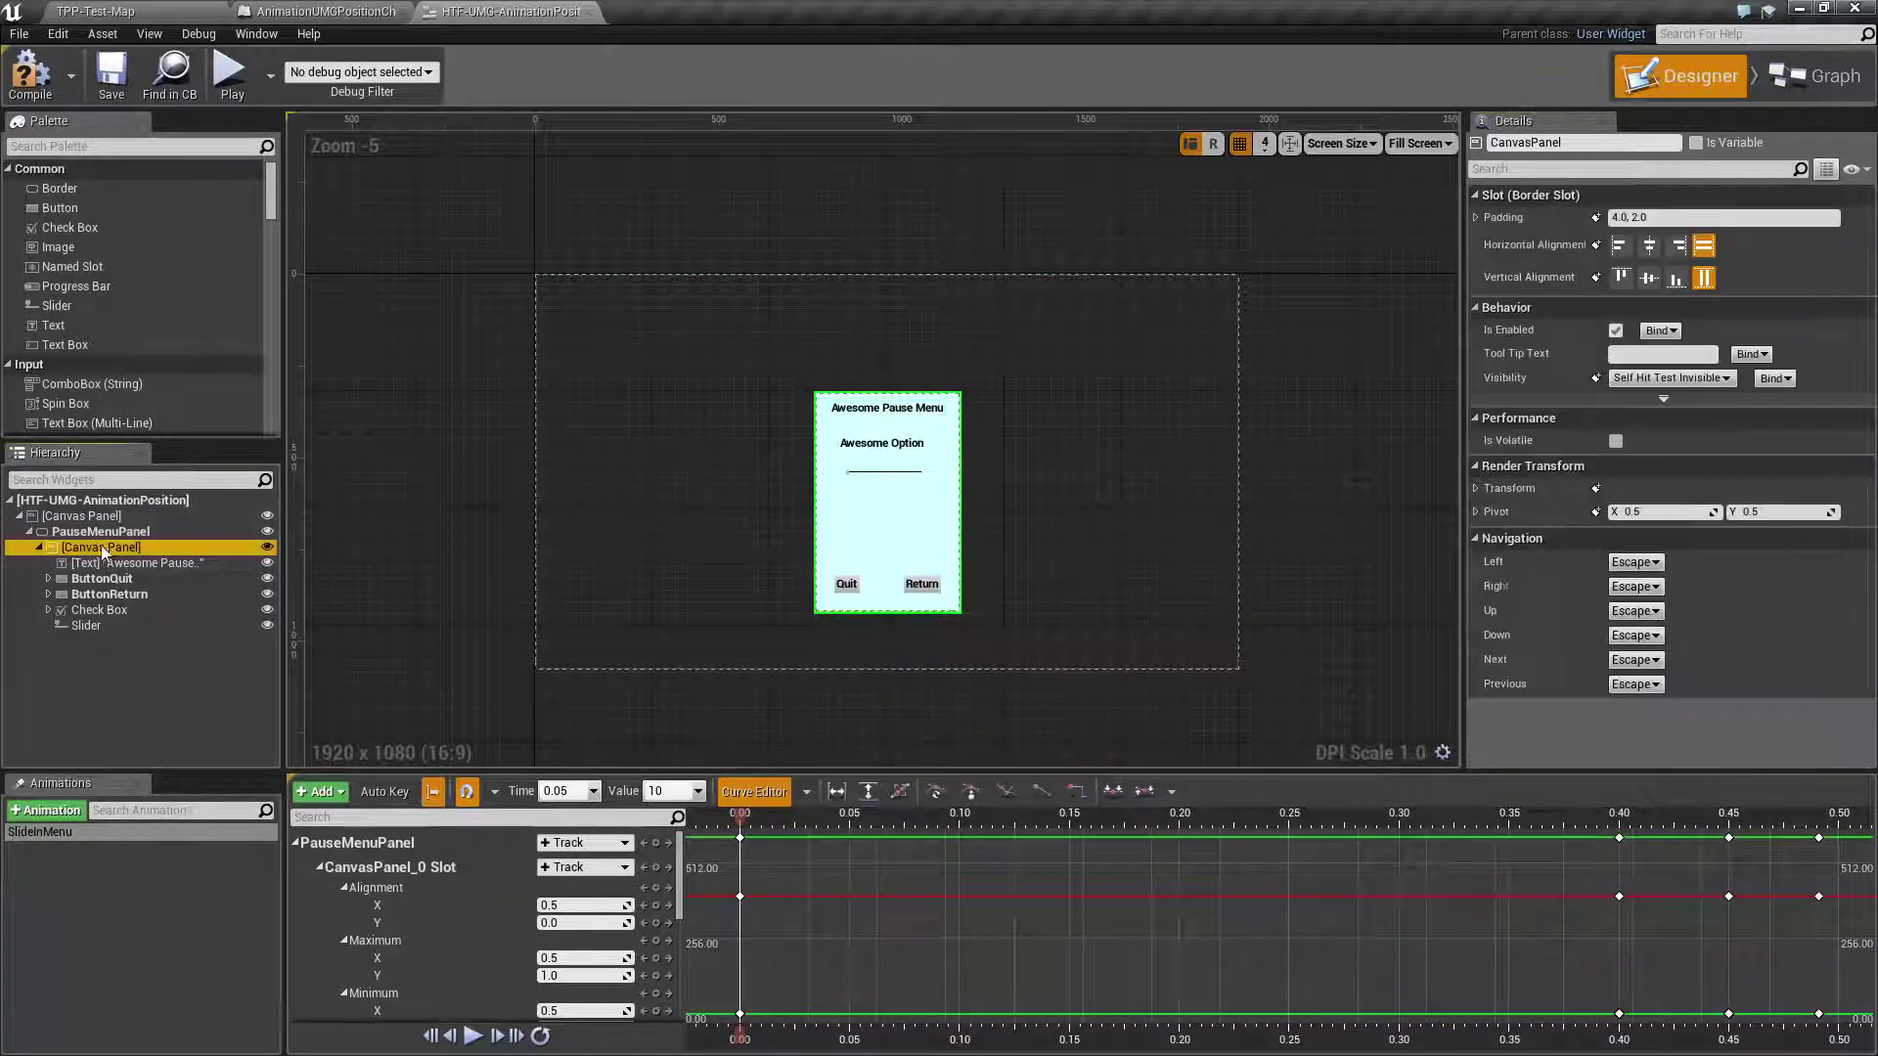
pyautogui.click(112, 560)
pyautogui.click(116, 578)
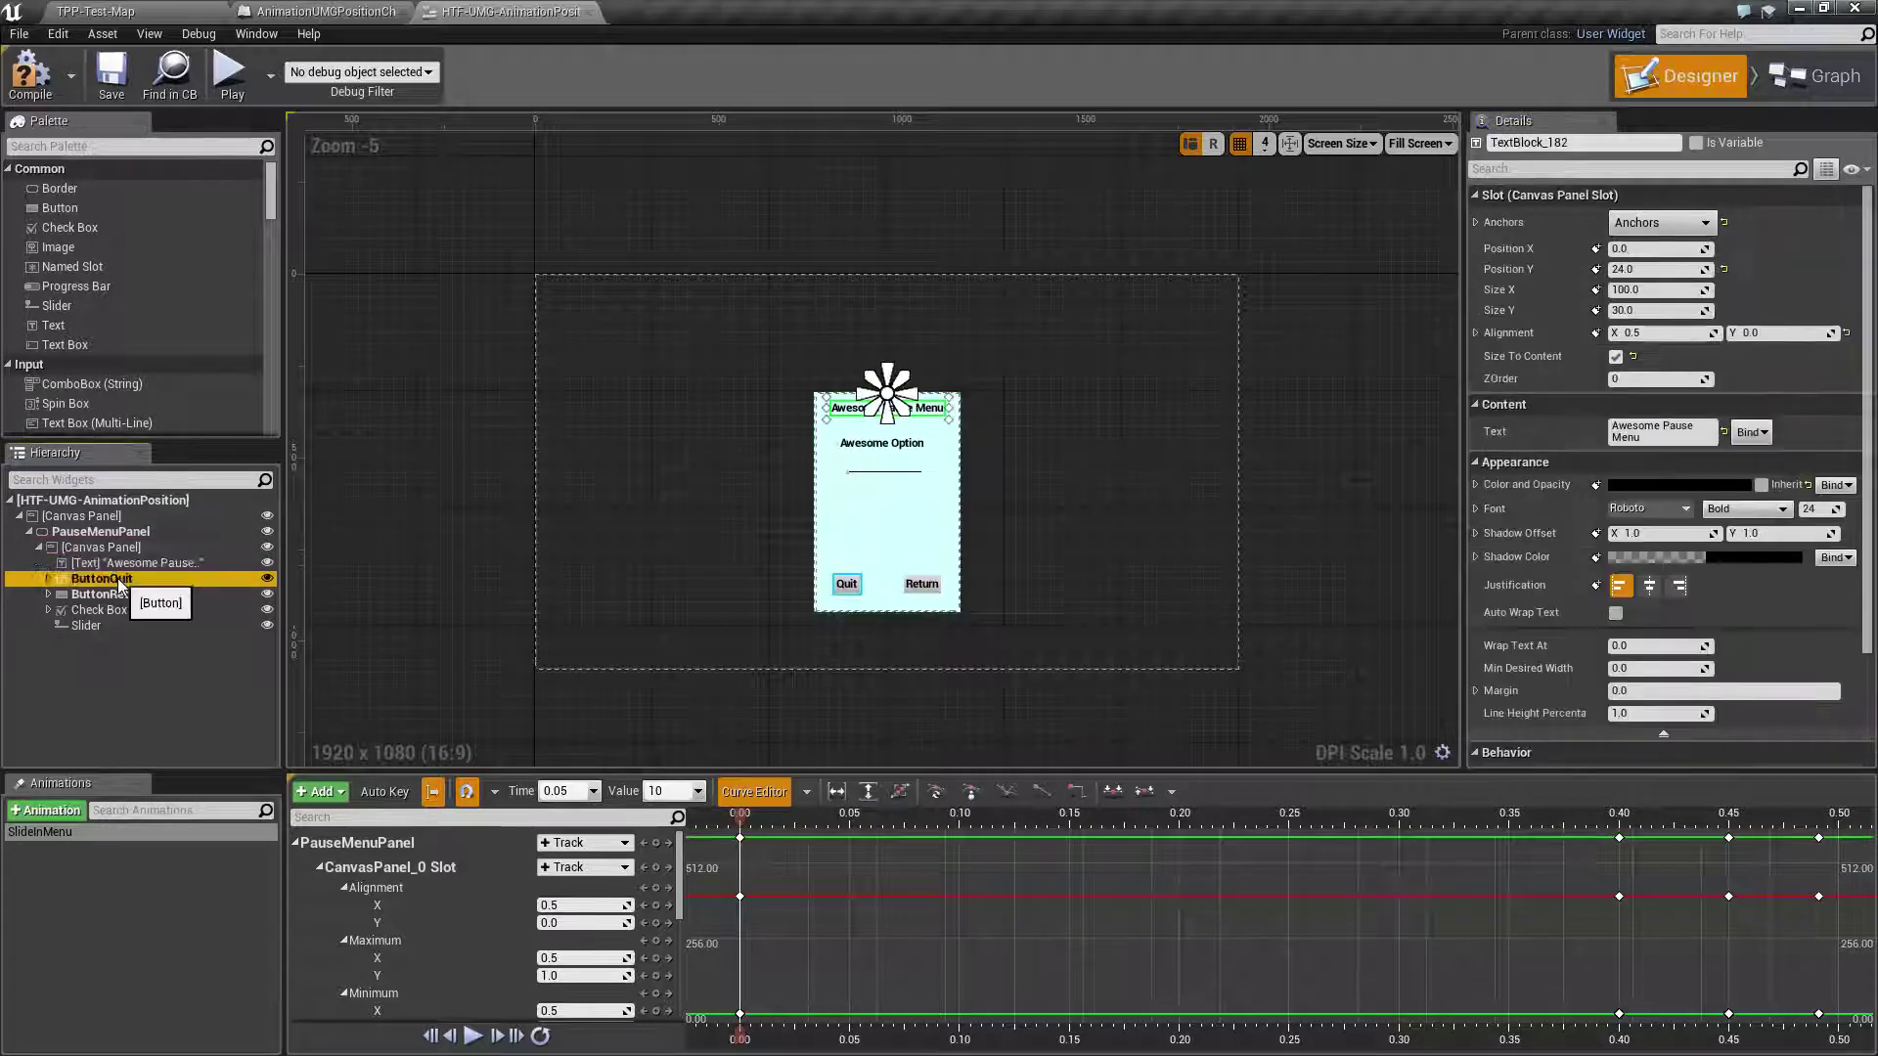
pyautogui.click(127, 594)
pyautogui.click(107, 608)
pyautogui.click(92, 626)
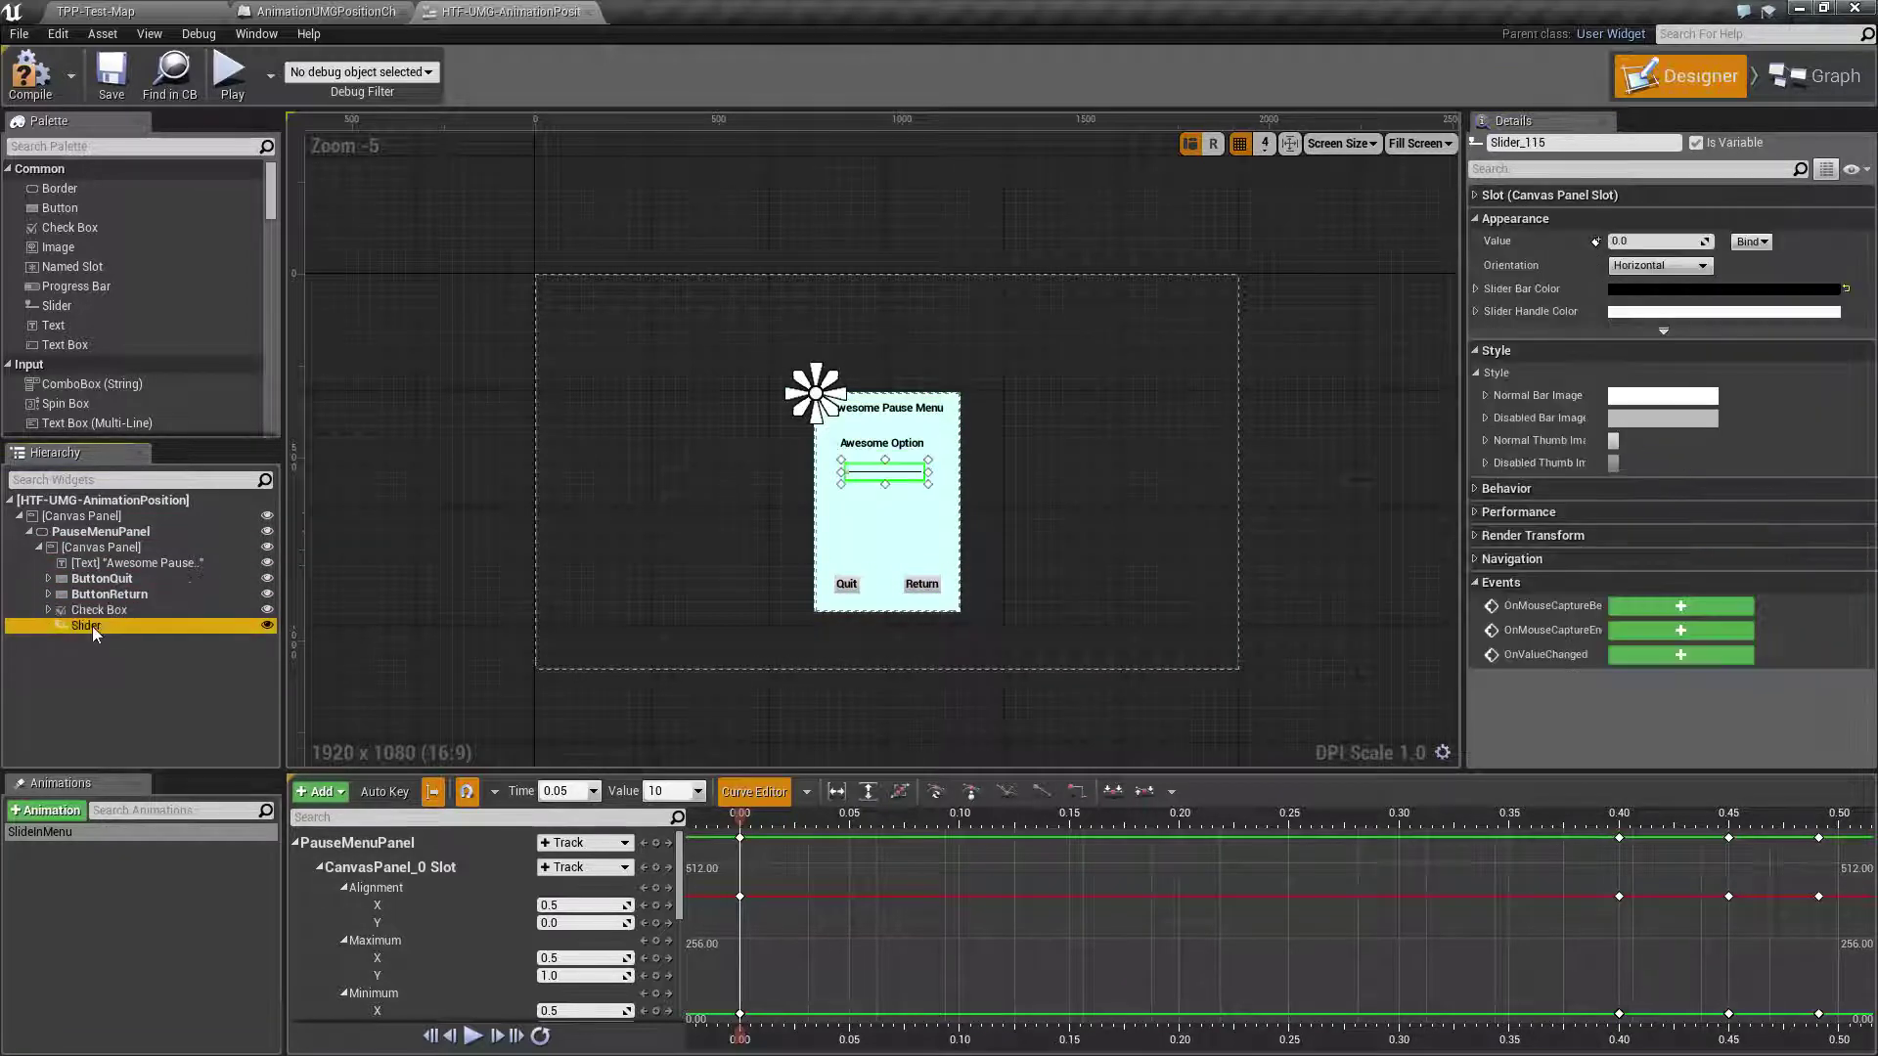
pyautogui.scroll(2, 992, 587)
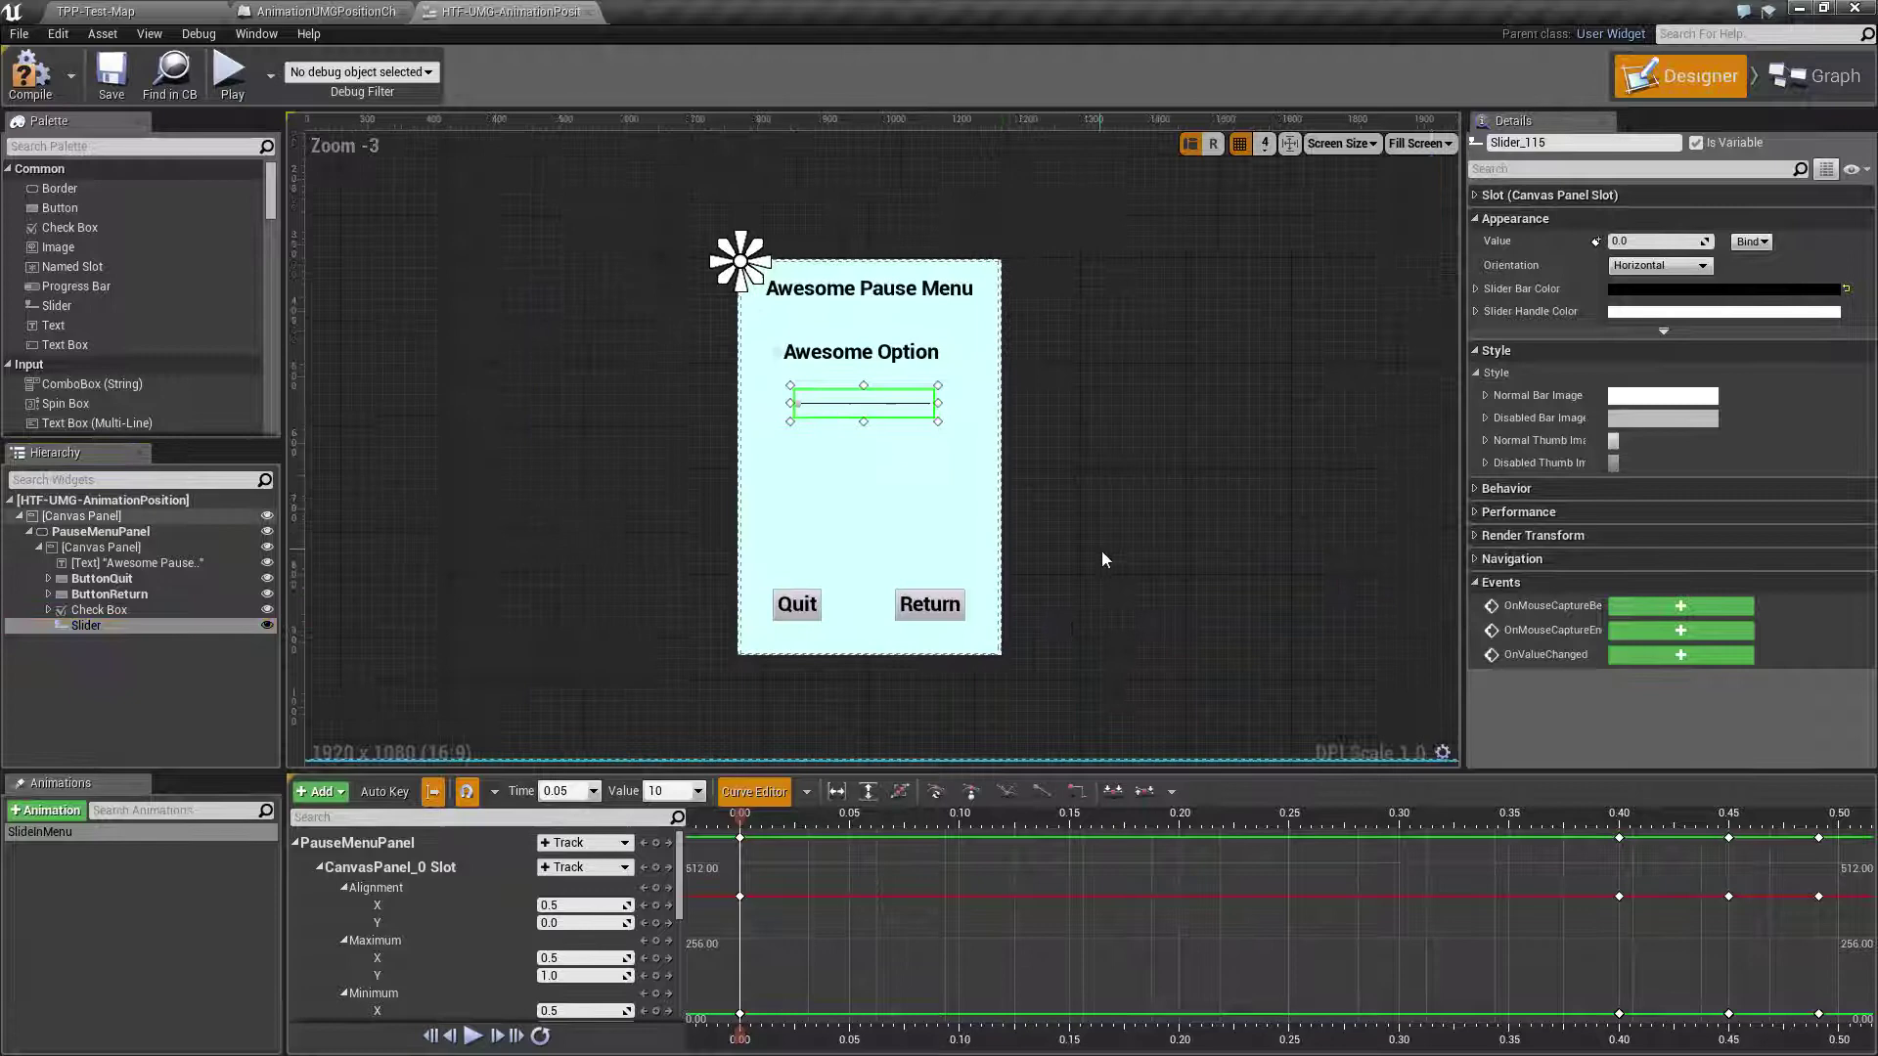
pyautogui.click(93, 533)
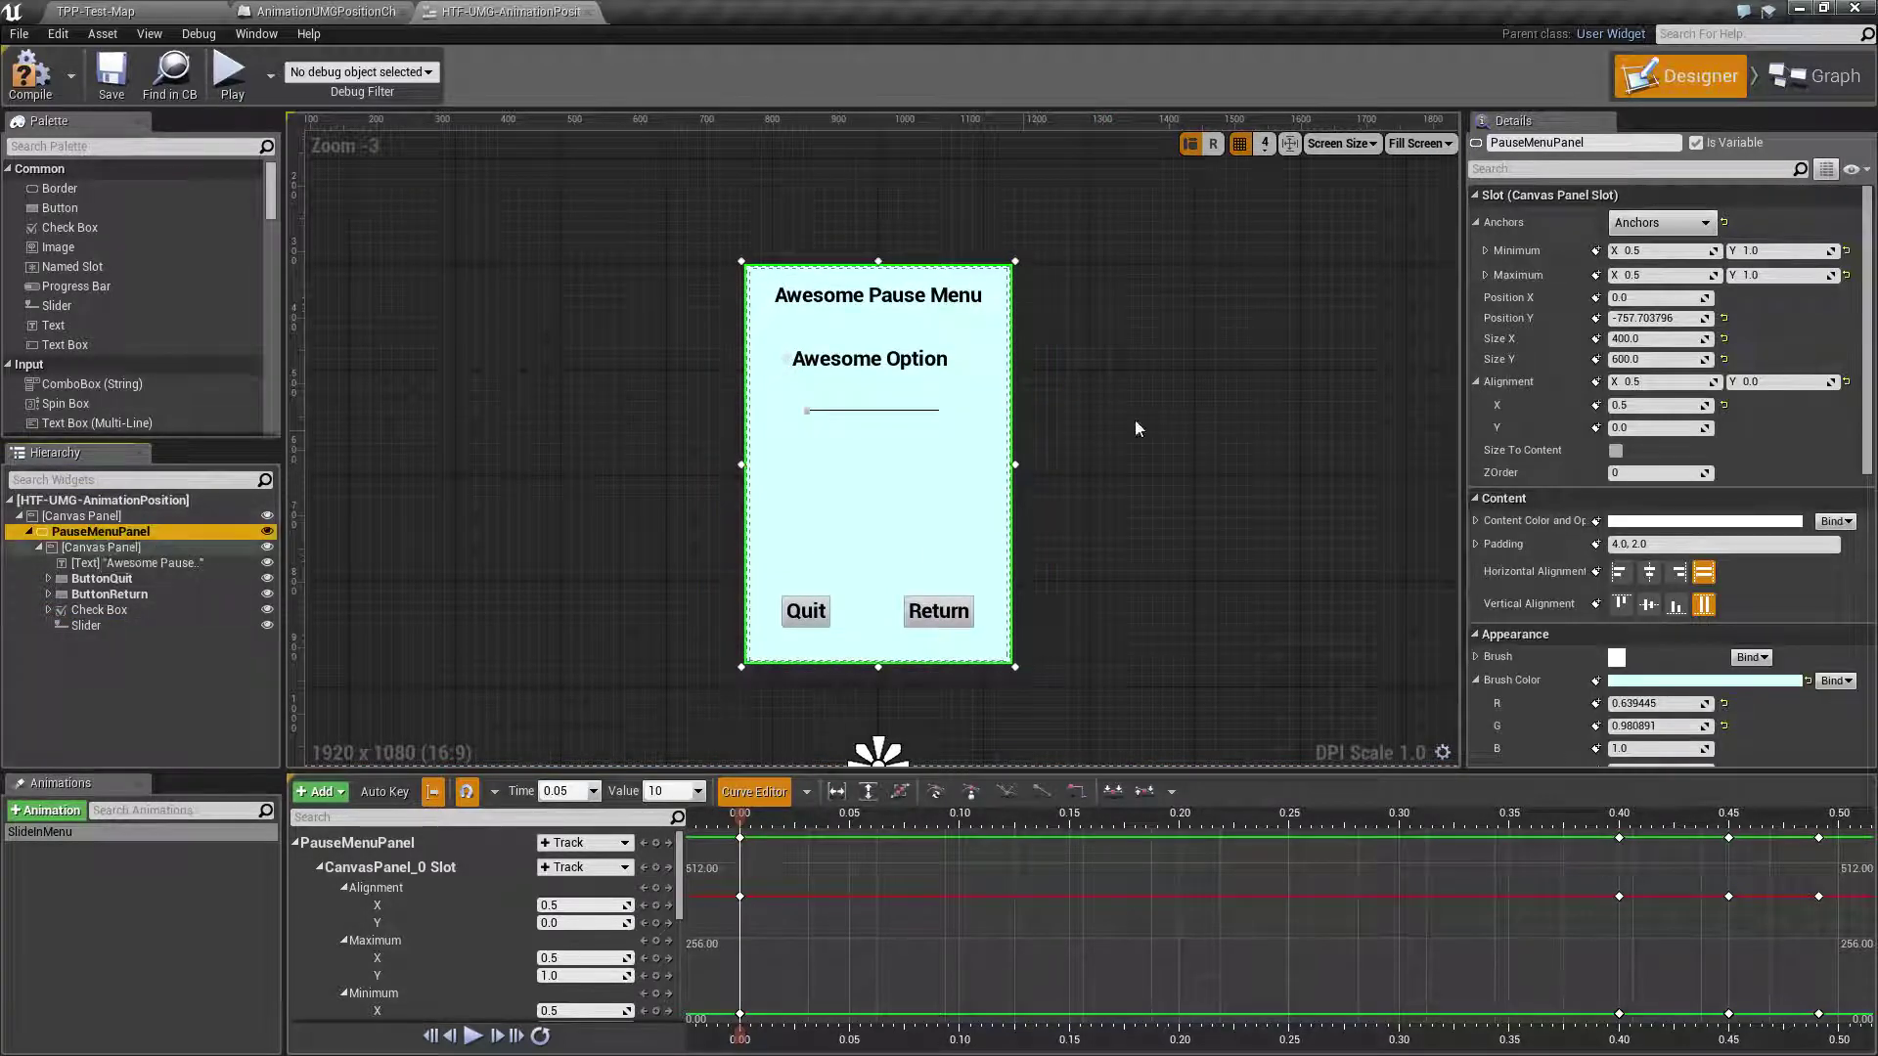
pyautogui.click(1651, 318)
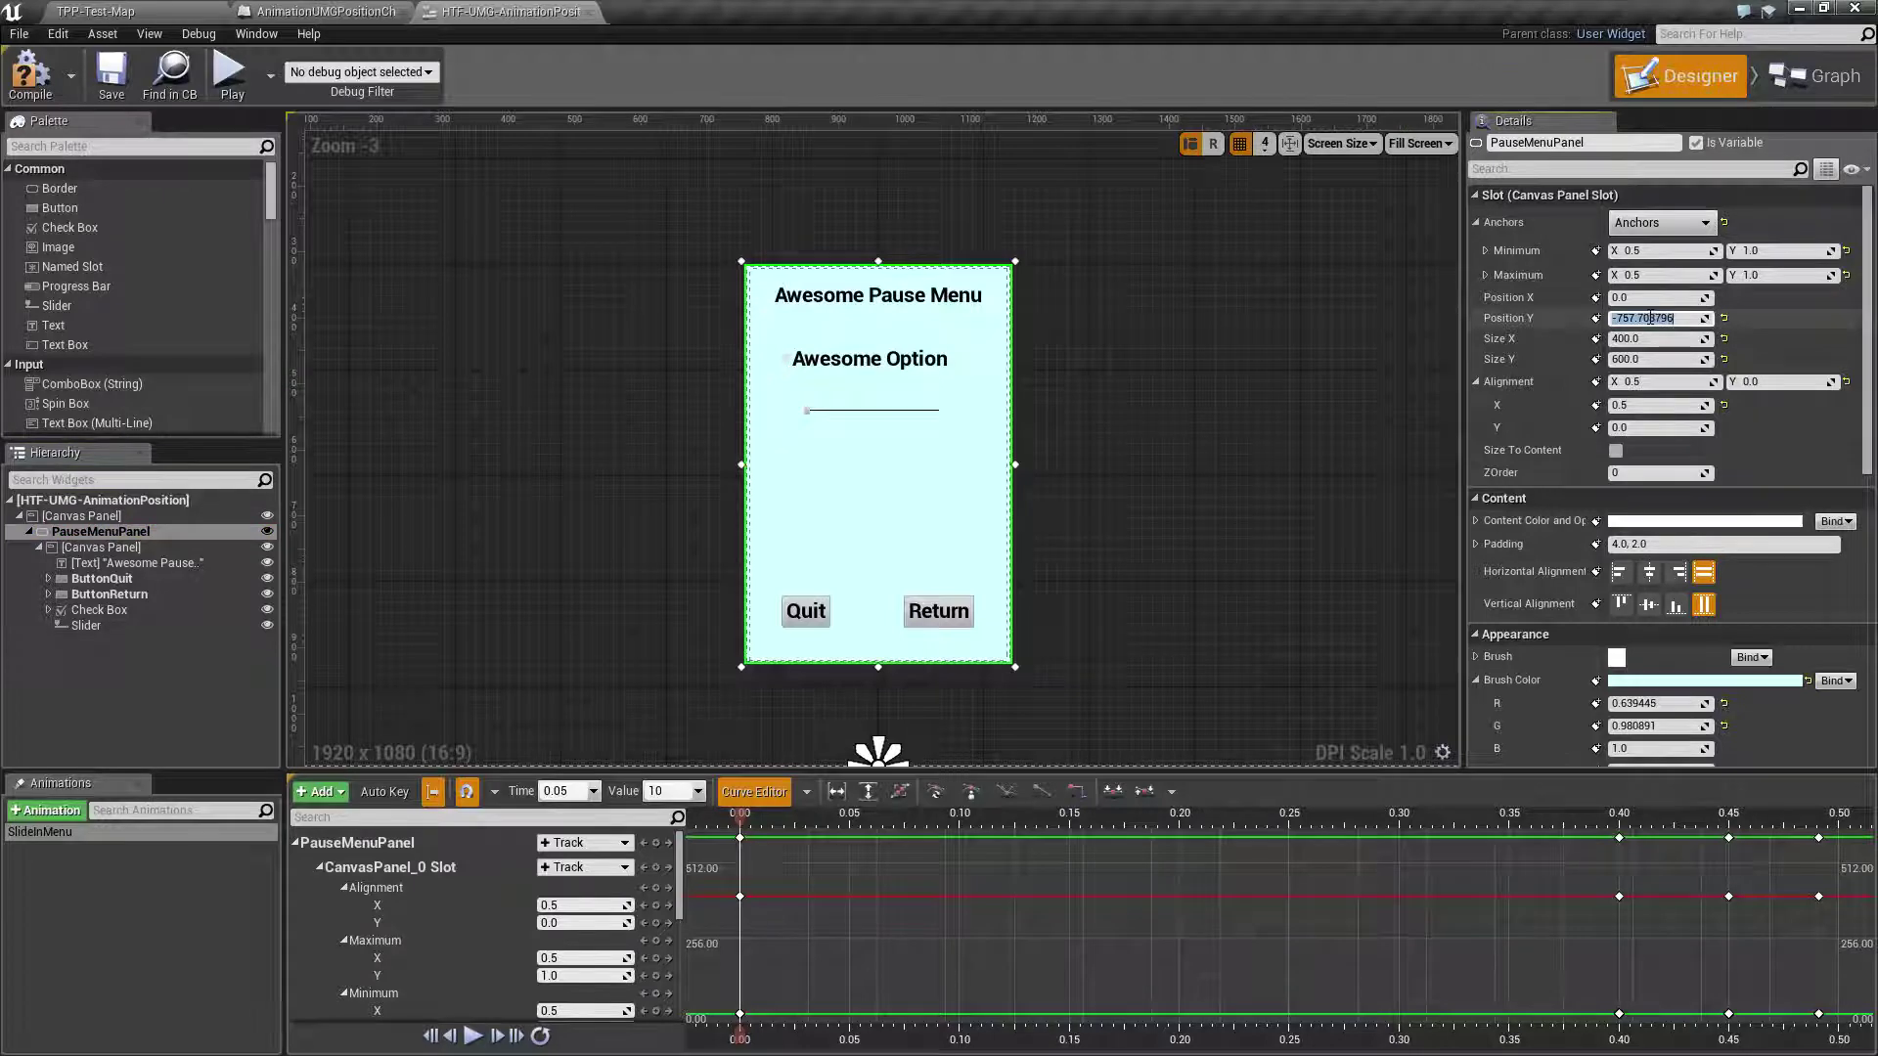
pyautogui.write('0')
pyautogui.press('Return')
pyautogui.scroll(-2, 1066, 387)
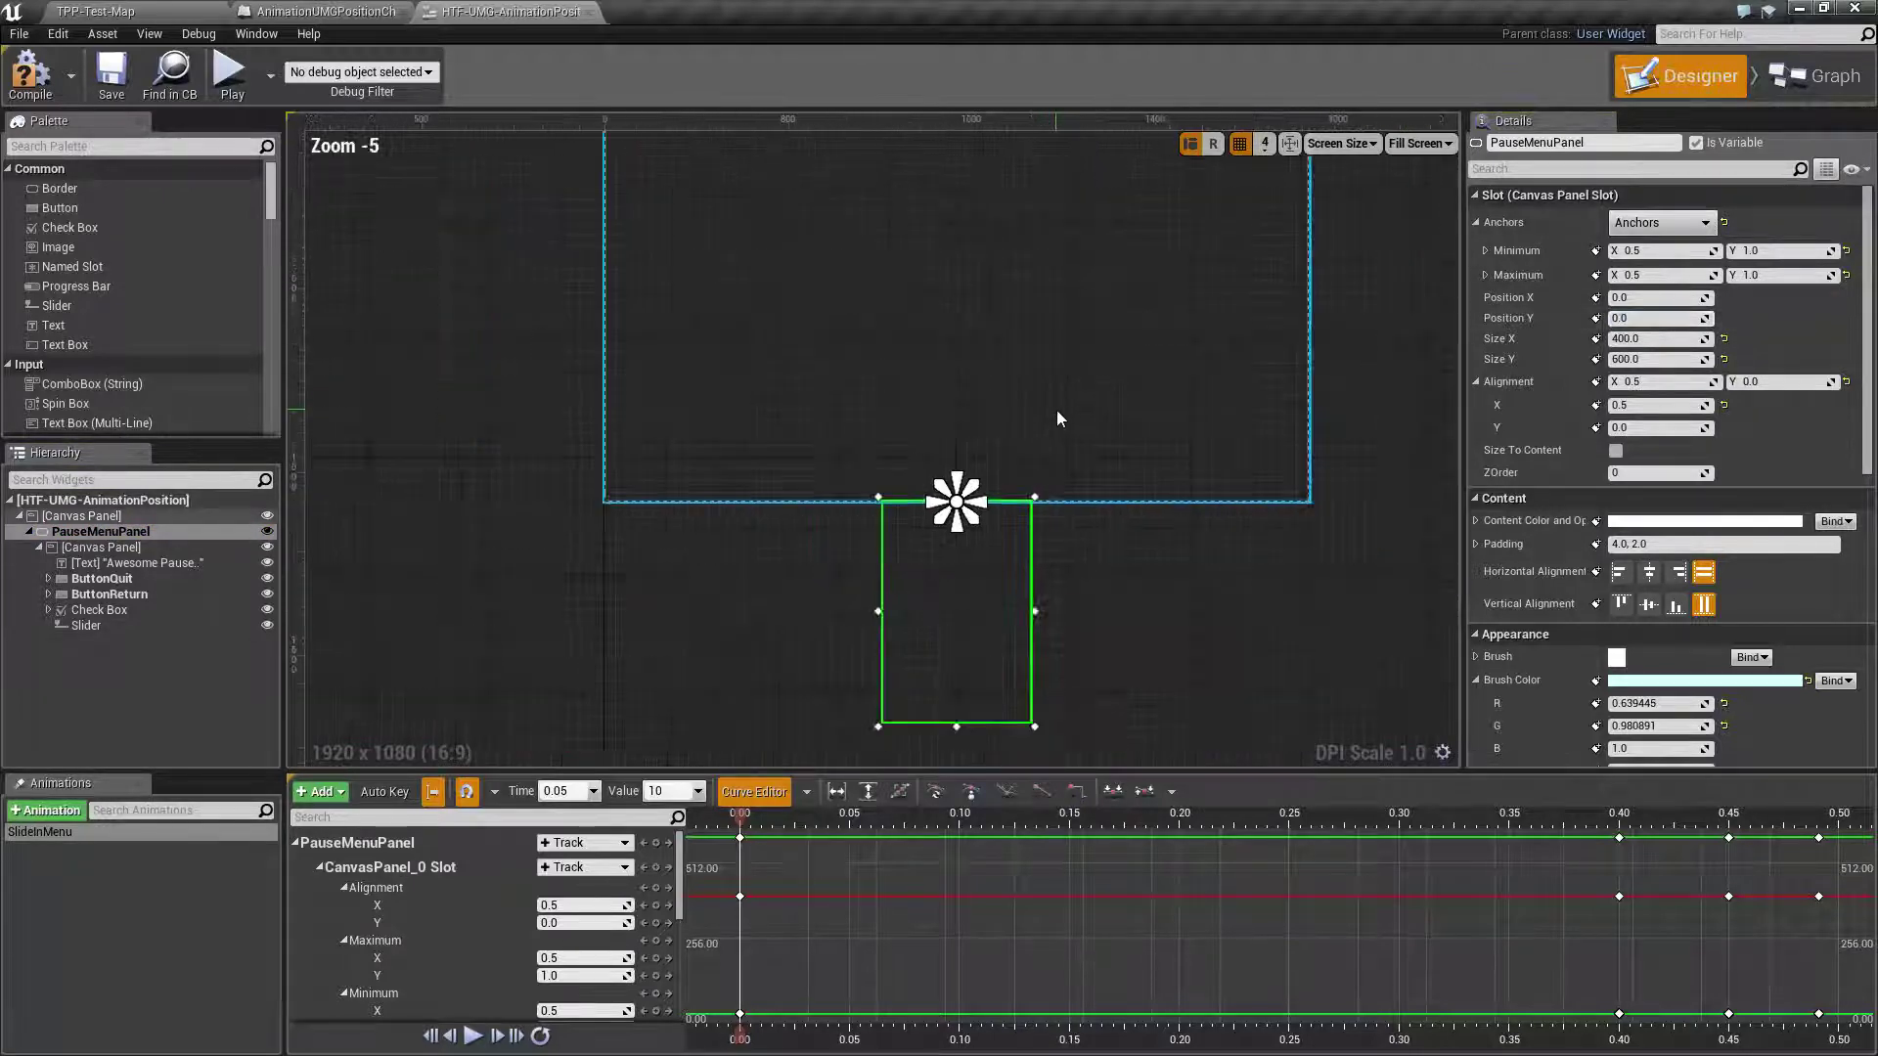
pyautogui.moveTo(1057, 411); pyautogui.dragTo(988, 469, button='right')
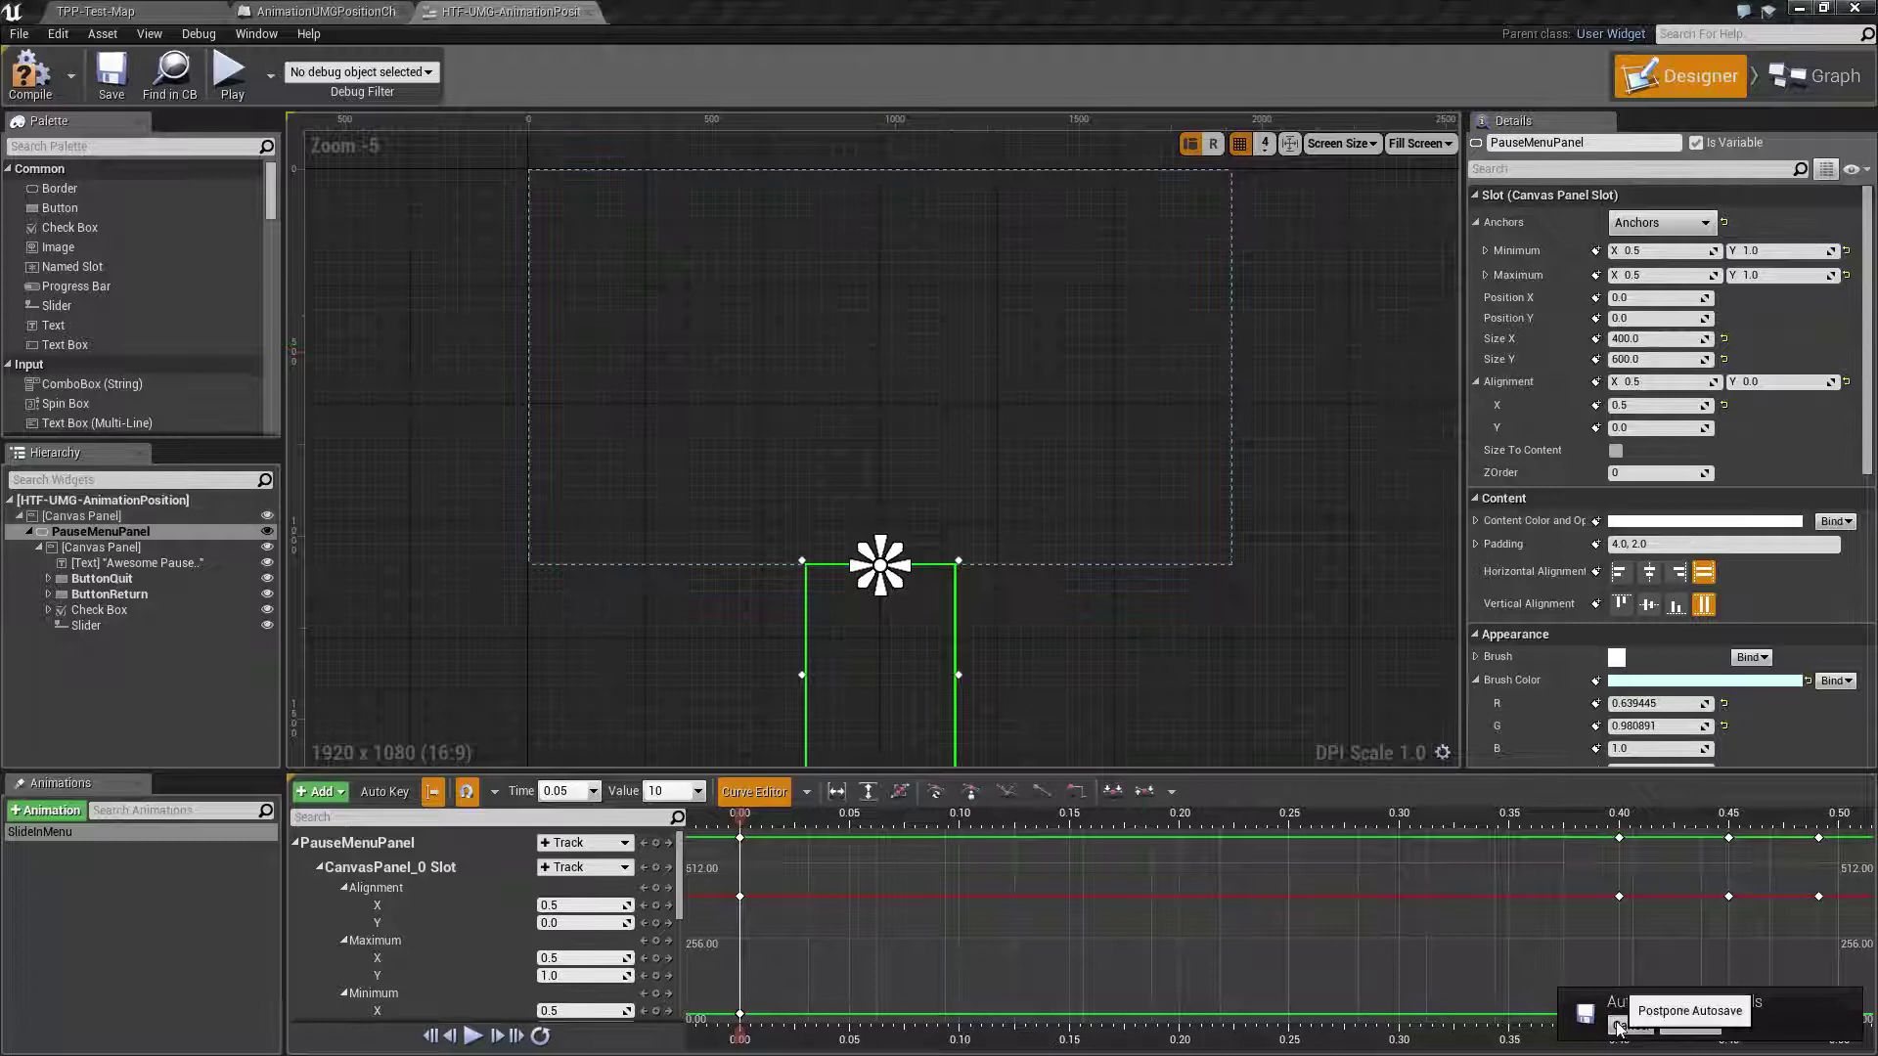
# Select PauseMenuPanel and review its anchor presets, leaving it anchored bottom-centre.
pyautogui.click(107, 531)
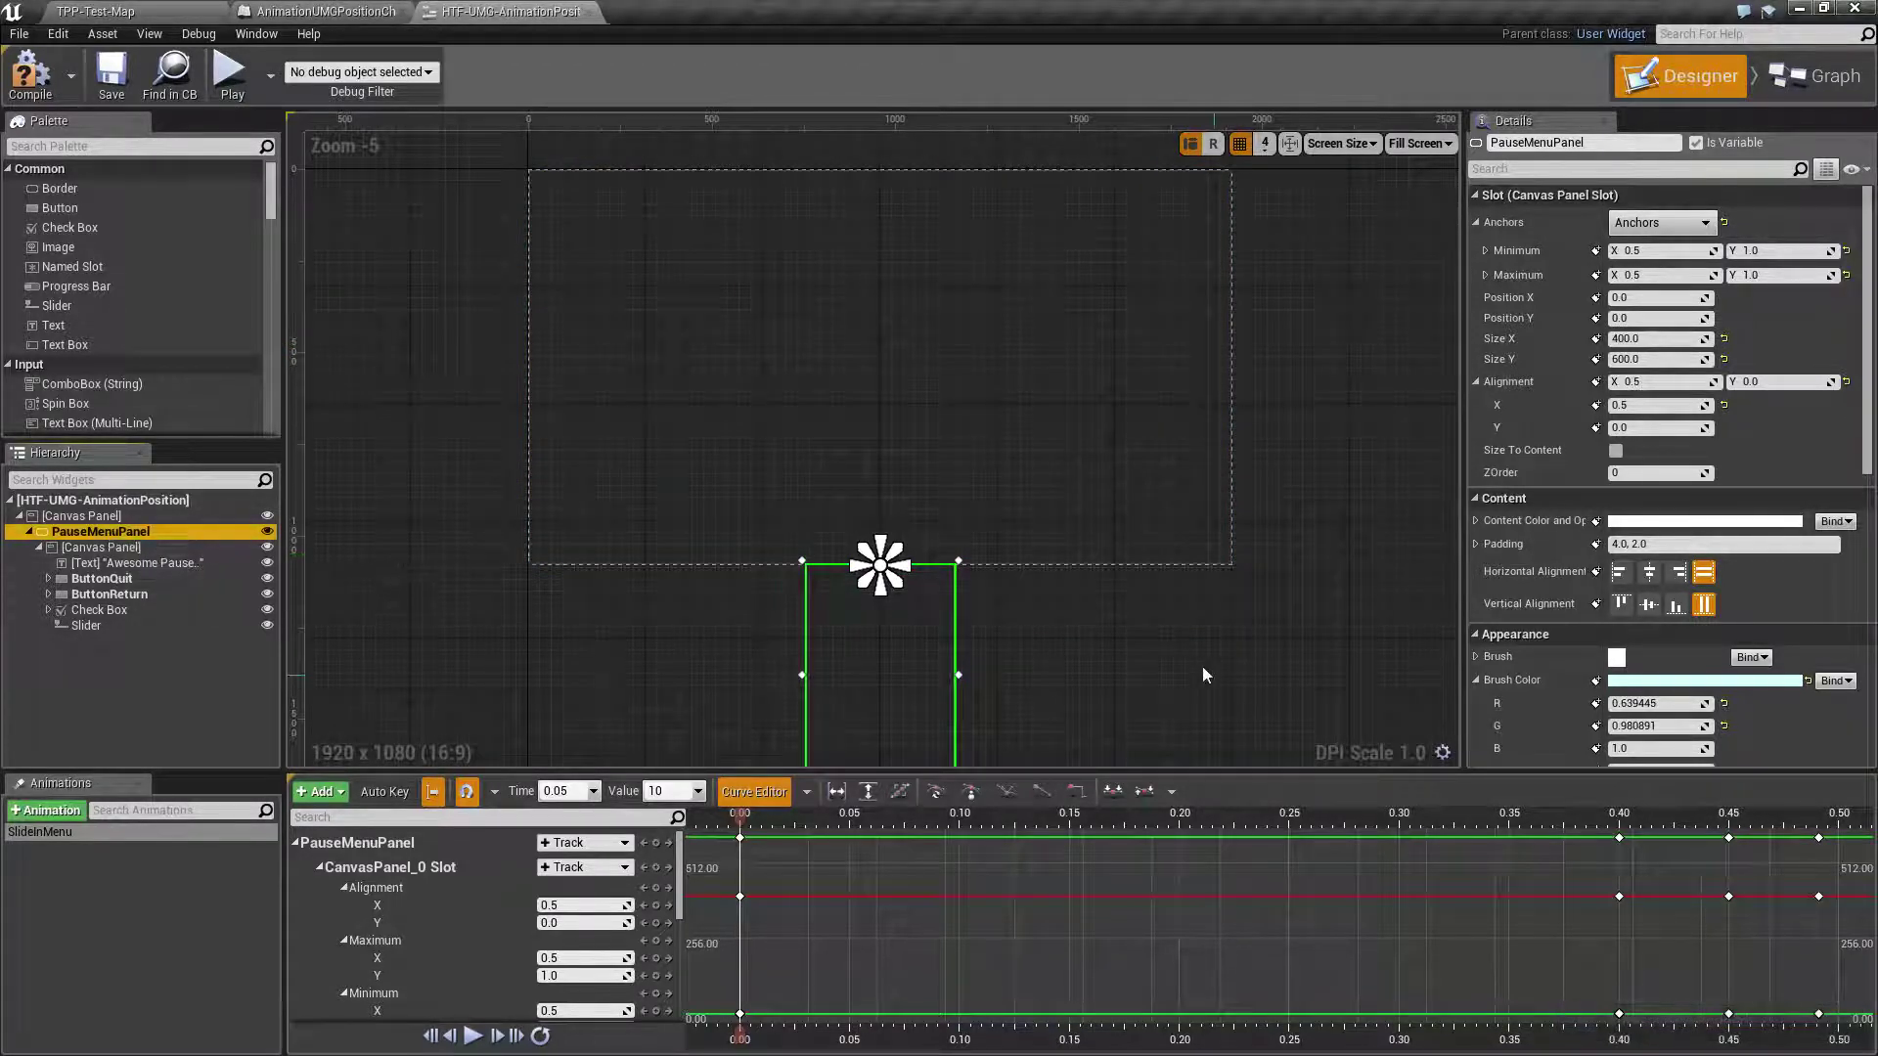
pyautogui.click(1659, 223)
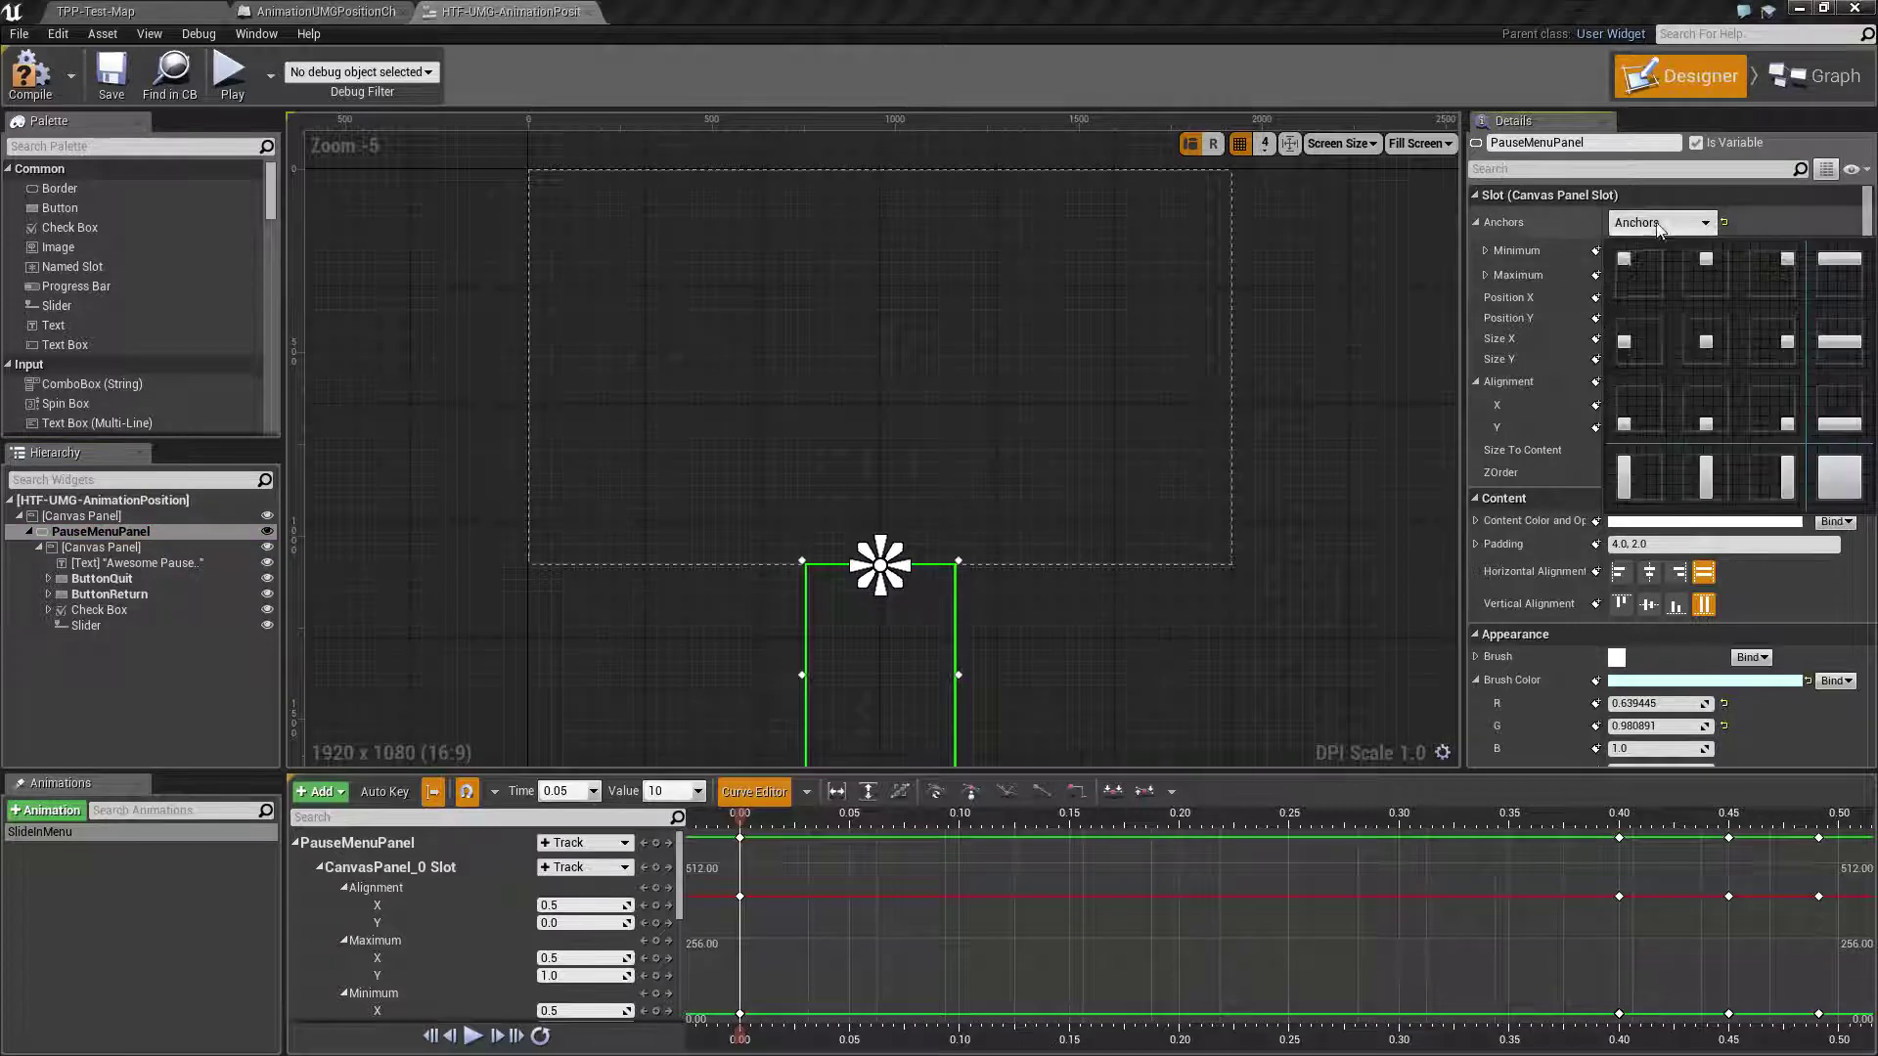
pyautogui.click(1690, 413)
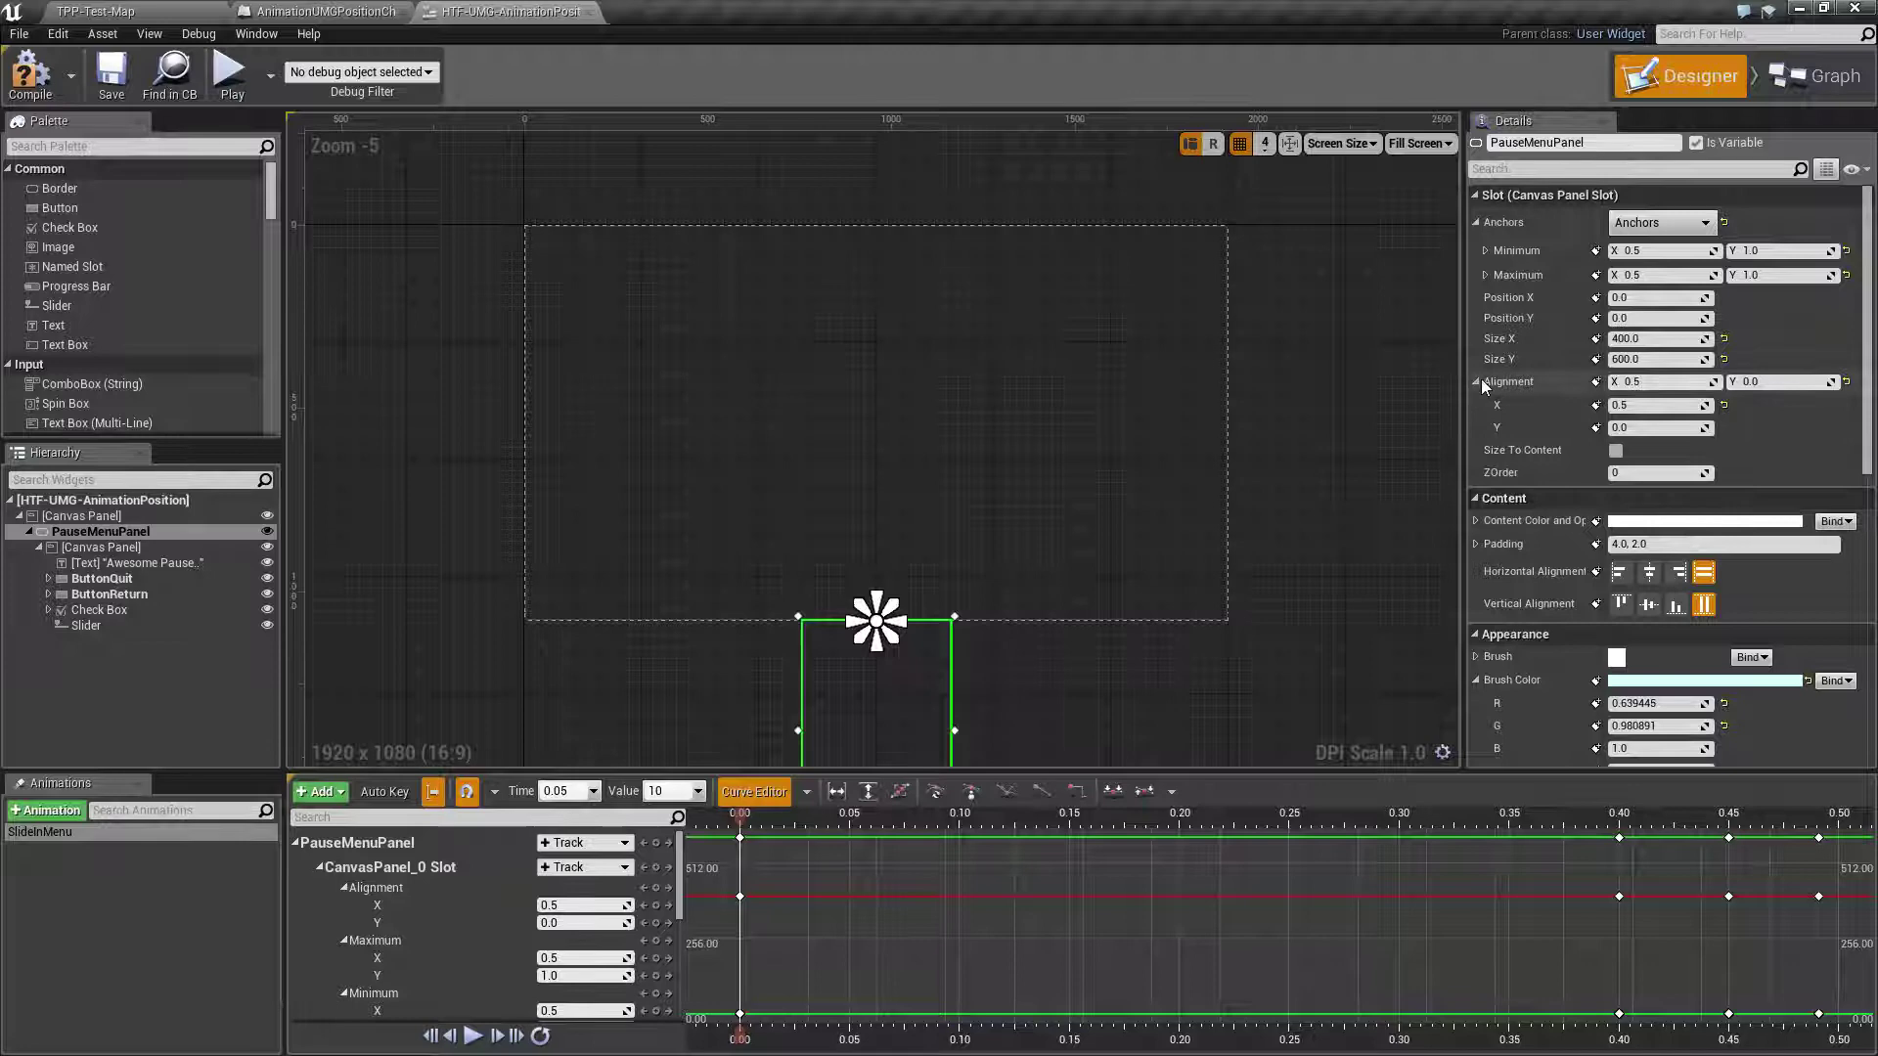
pyautogui.moveTo(1138, 732); pyautogui.dragTo(1165, 726, button='right')
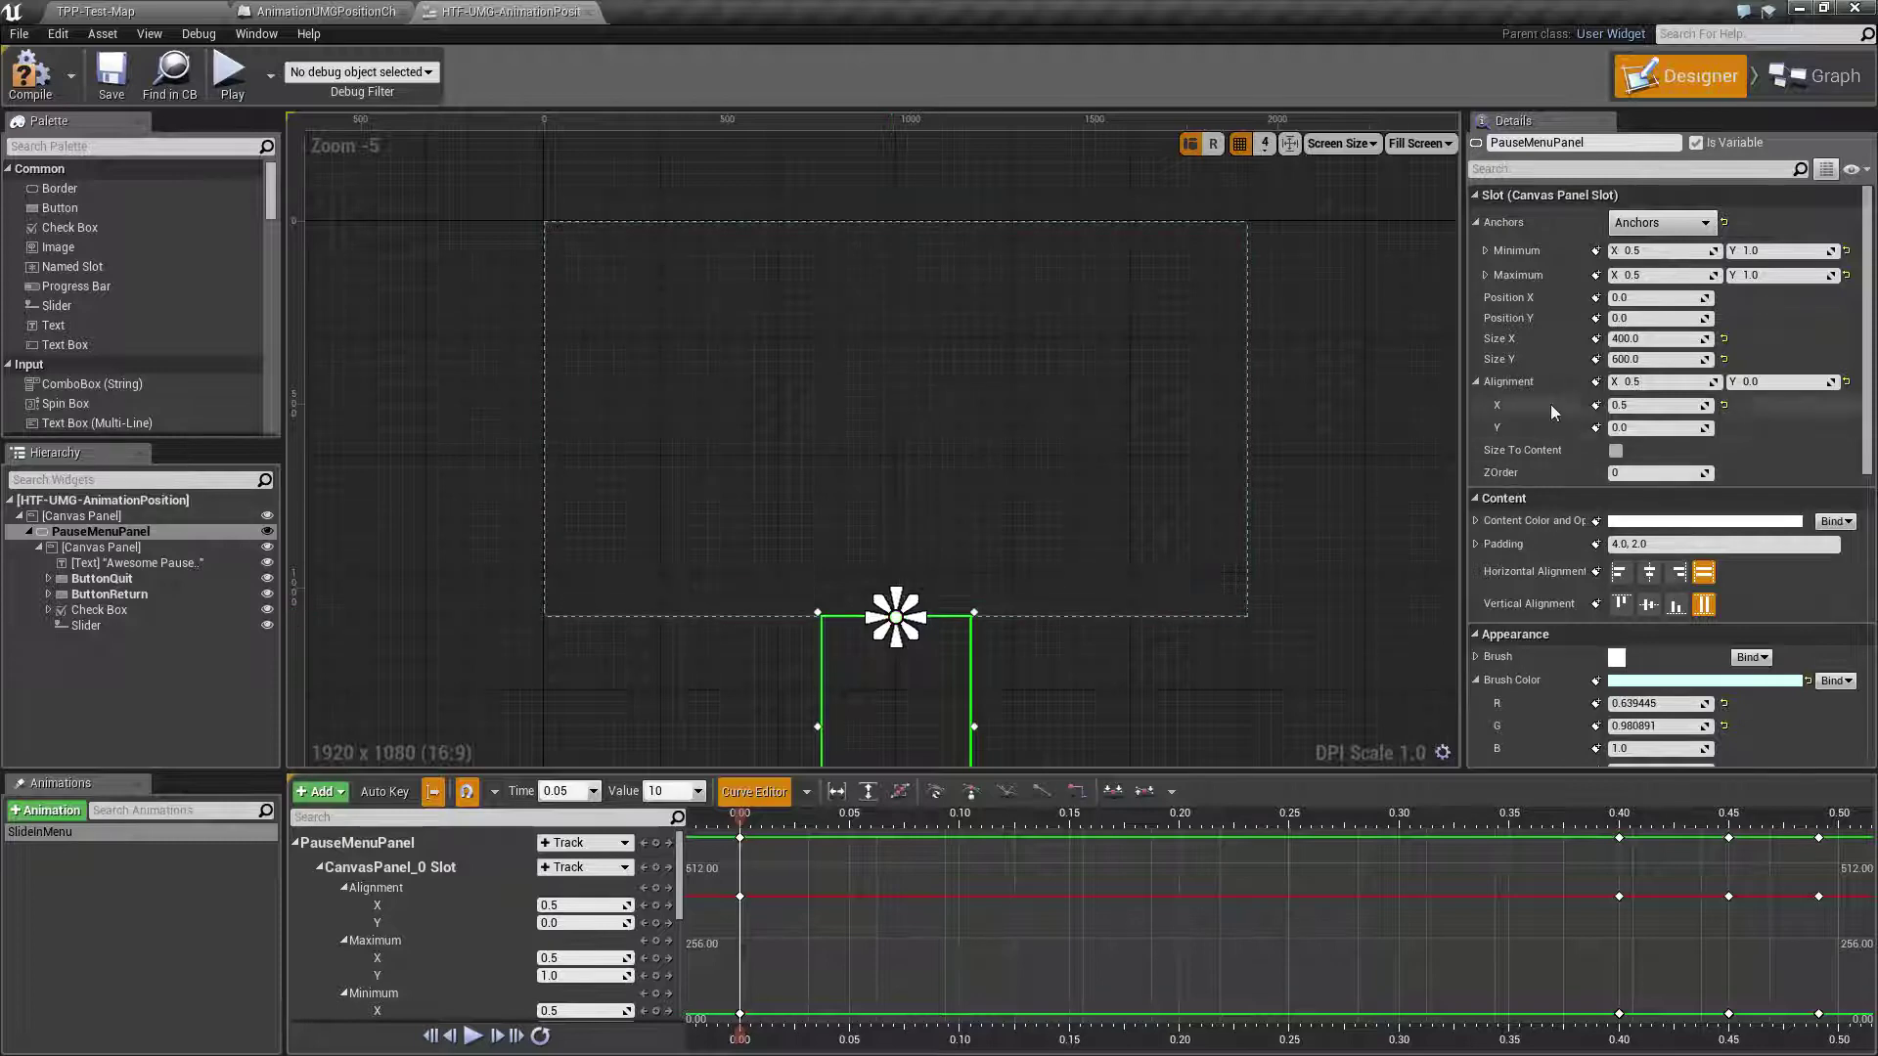
# Anchor PauseMenuPanel to the screen centre with Alignment Y 0.5 and Position Y 0.
pyautogui.click(1665, 227)
pyautogui.click(1706, 342)
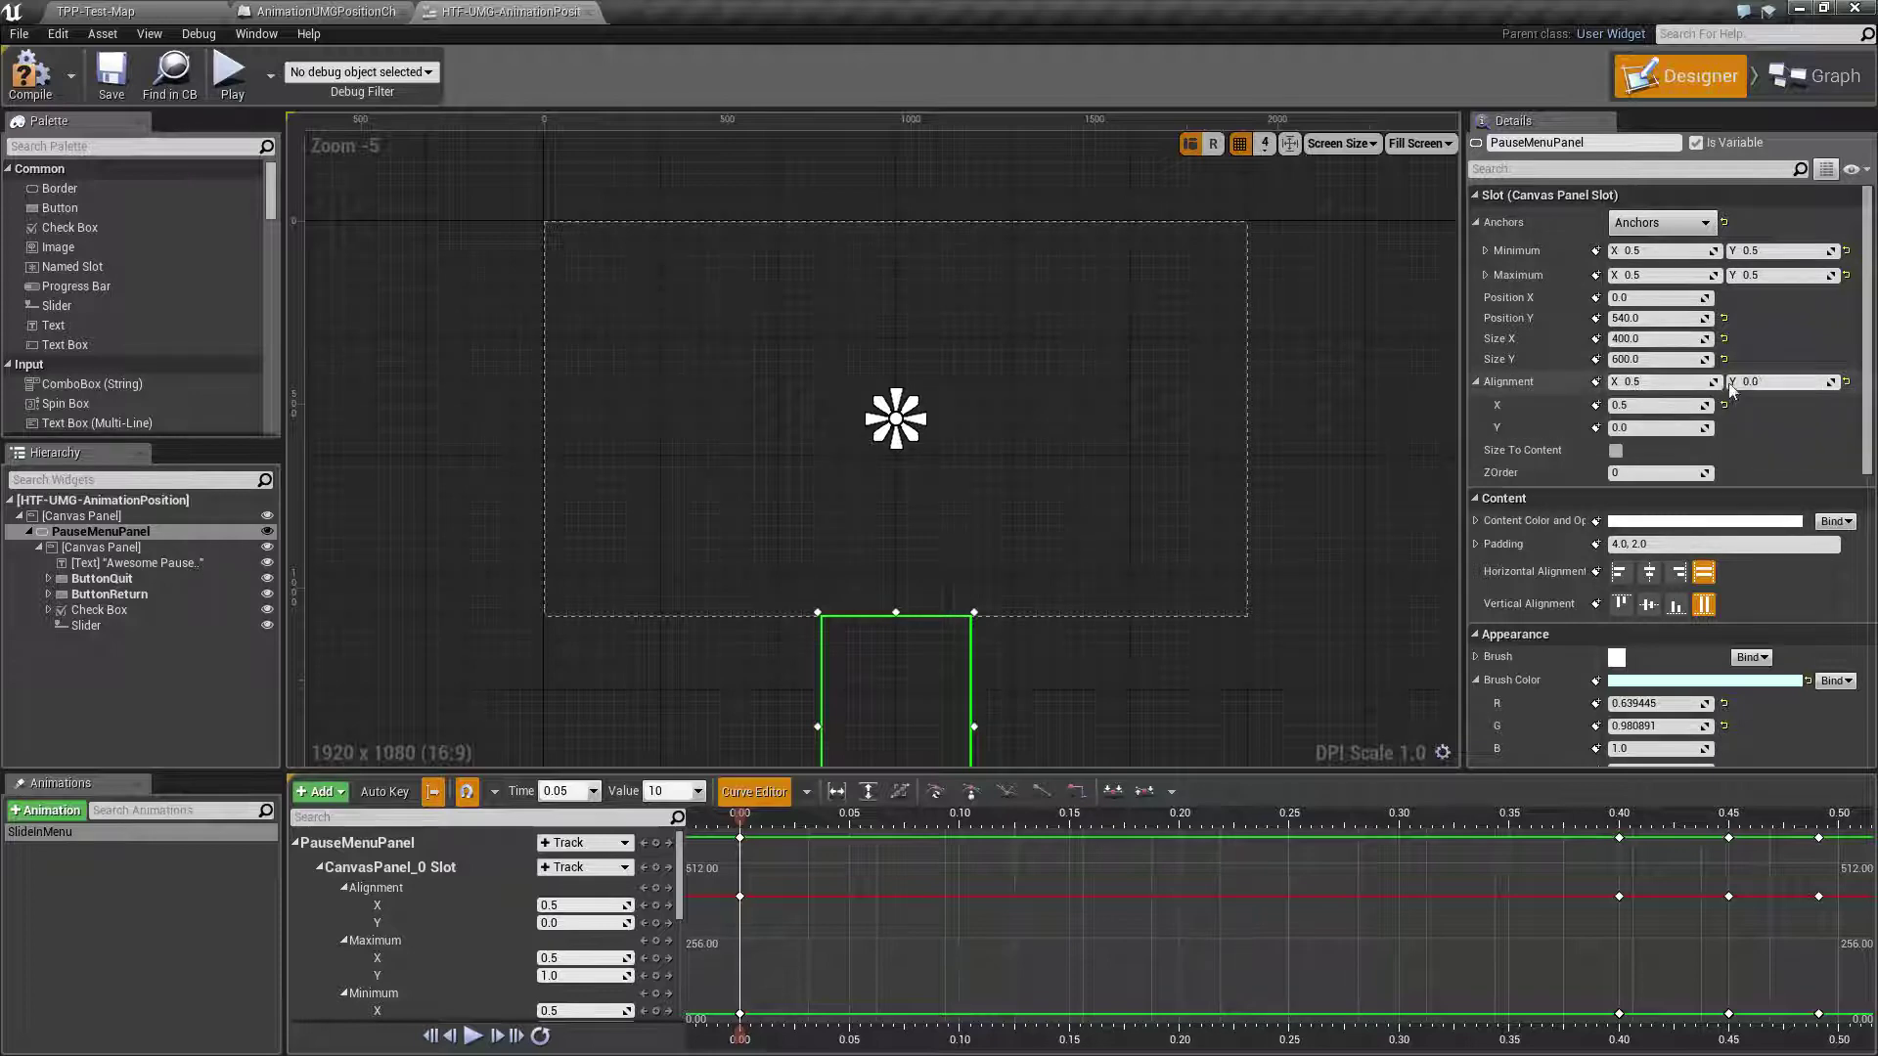
pyautogui.click(1773, 380)
pyautogui.write('0.5')
pyautogui.press('Return')
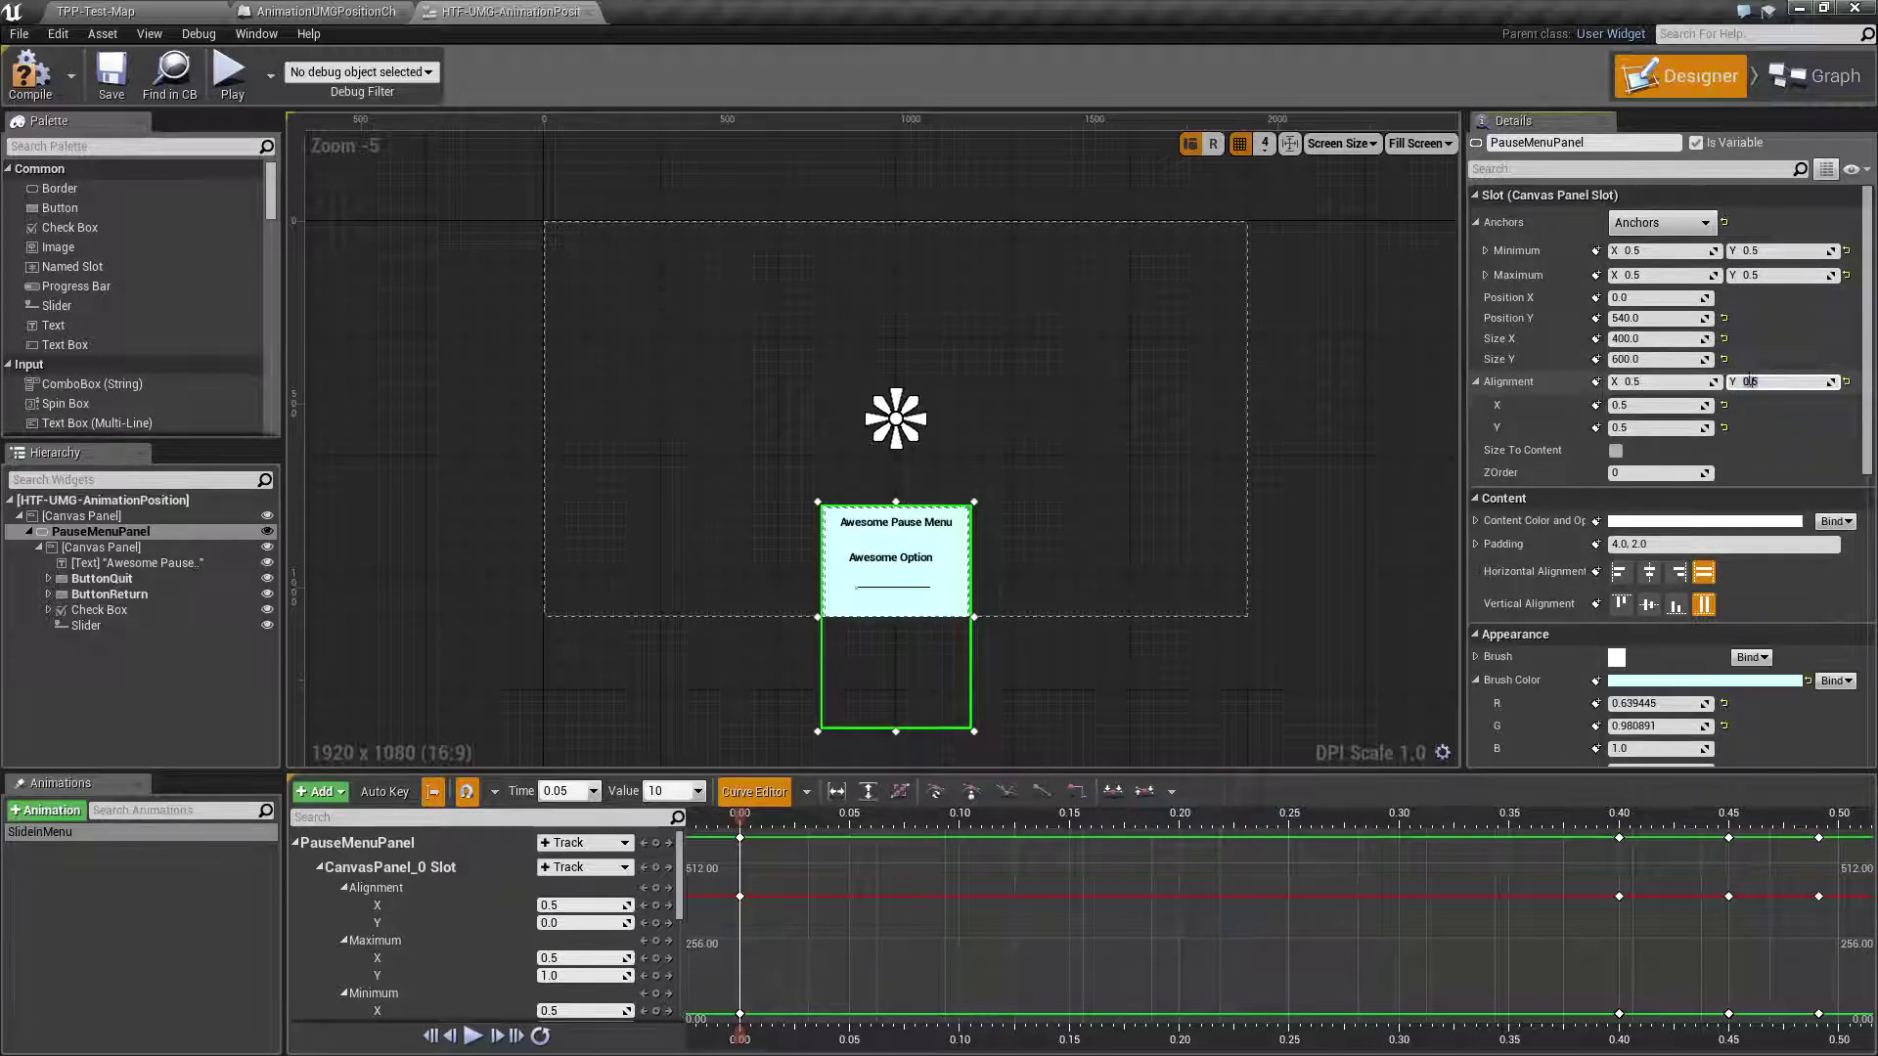
pyautogui.click(1650, 319)
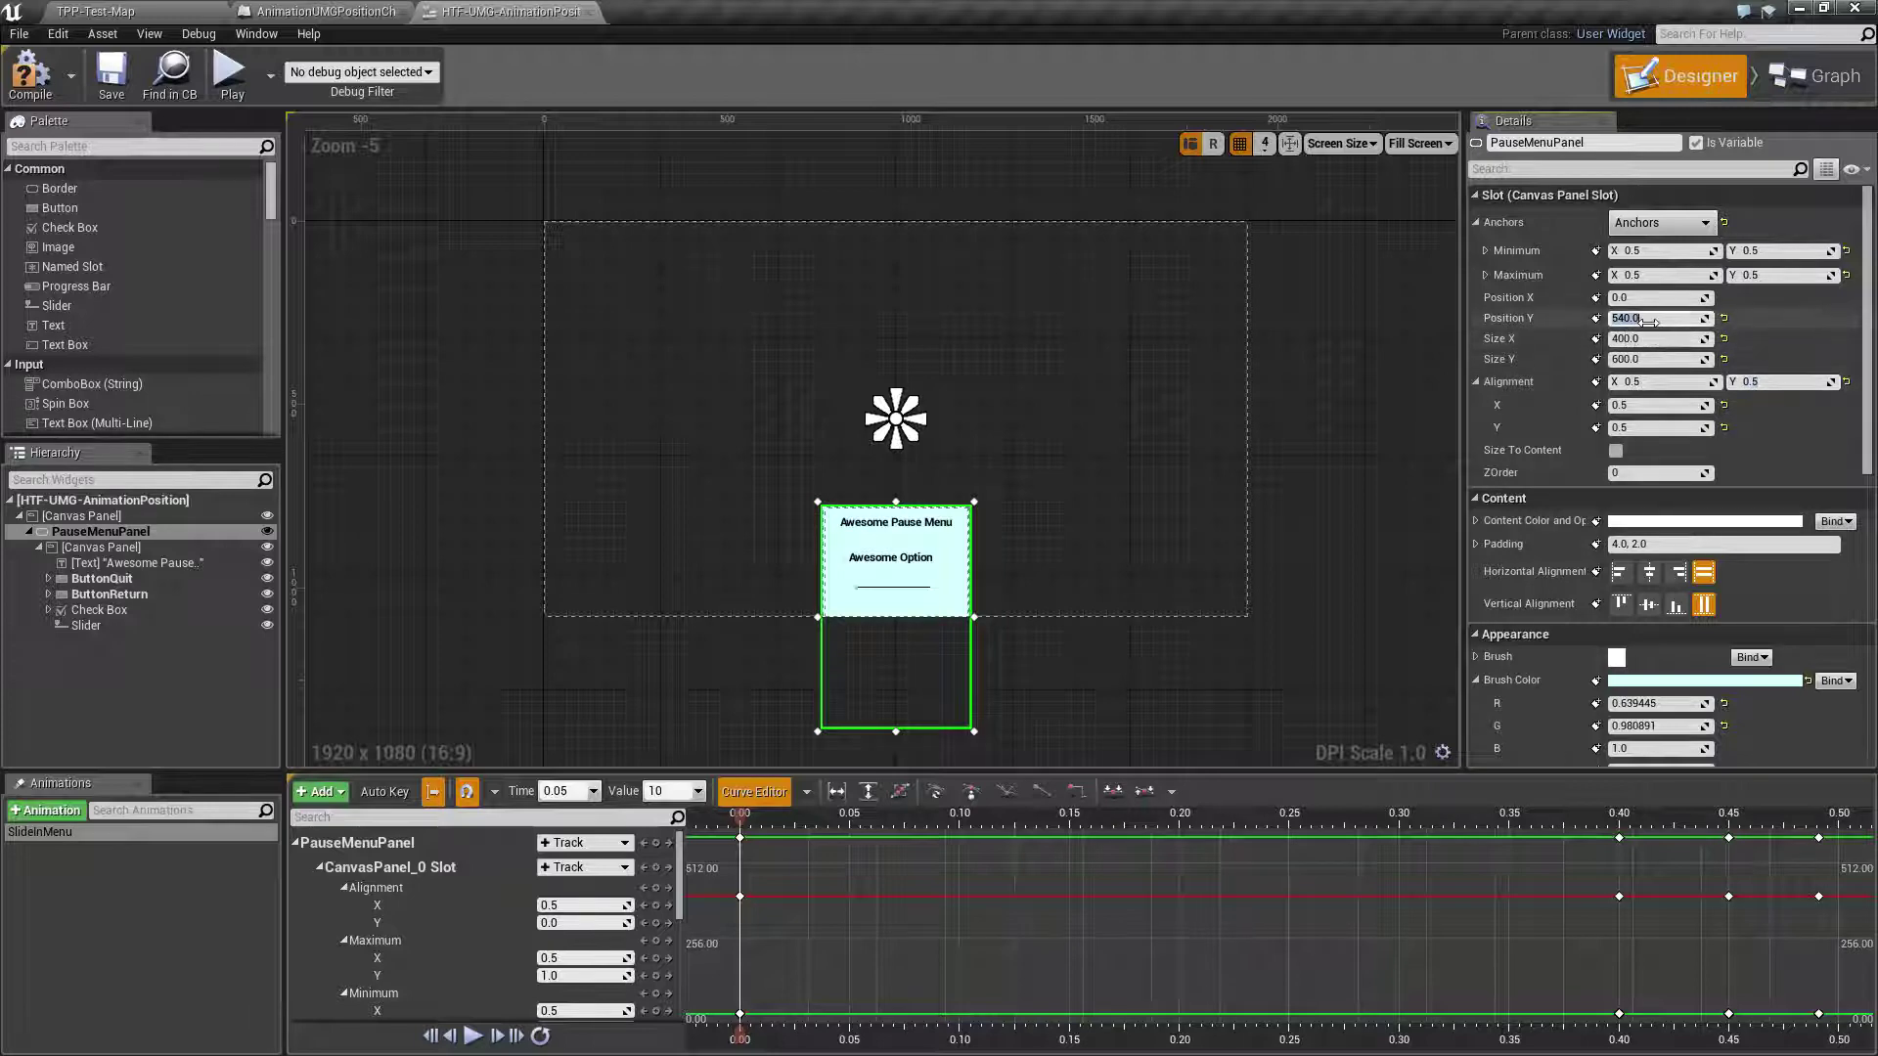
pyautogui.write('0')
pyautogui.press('Return')
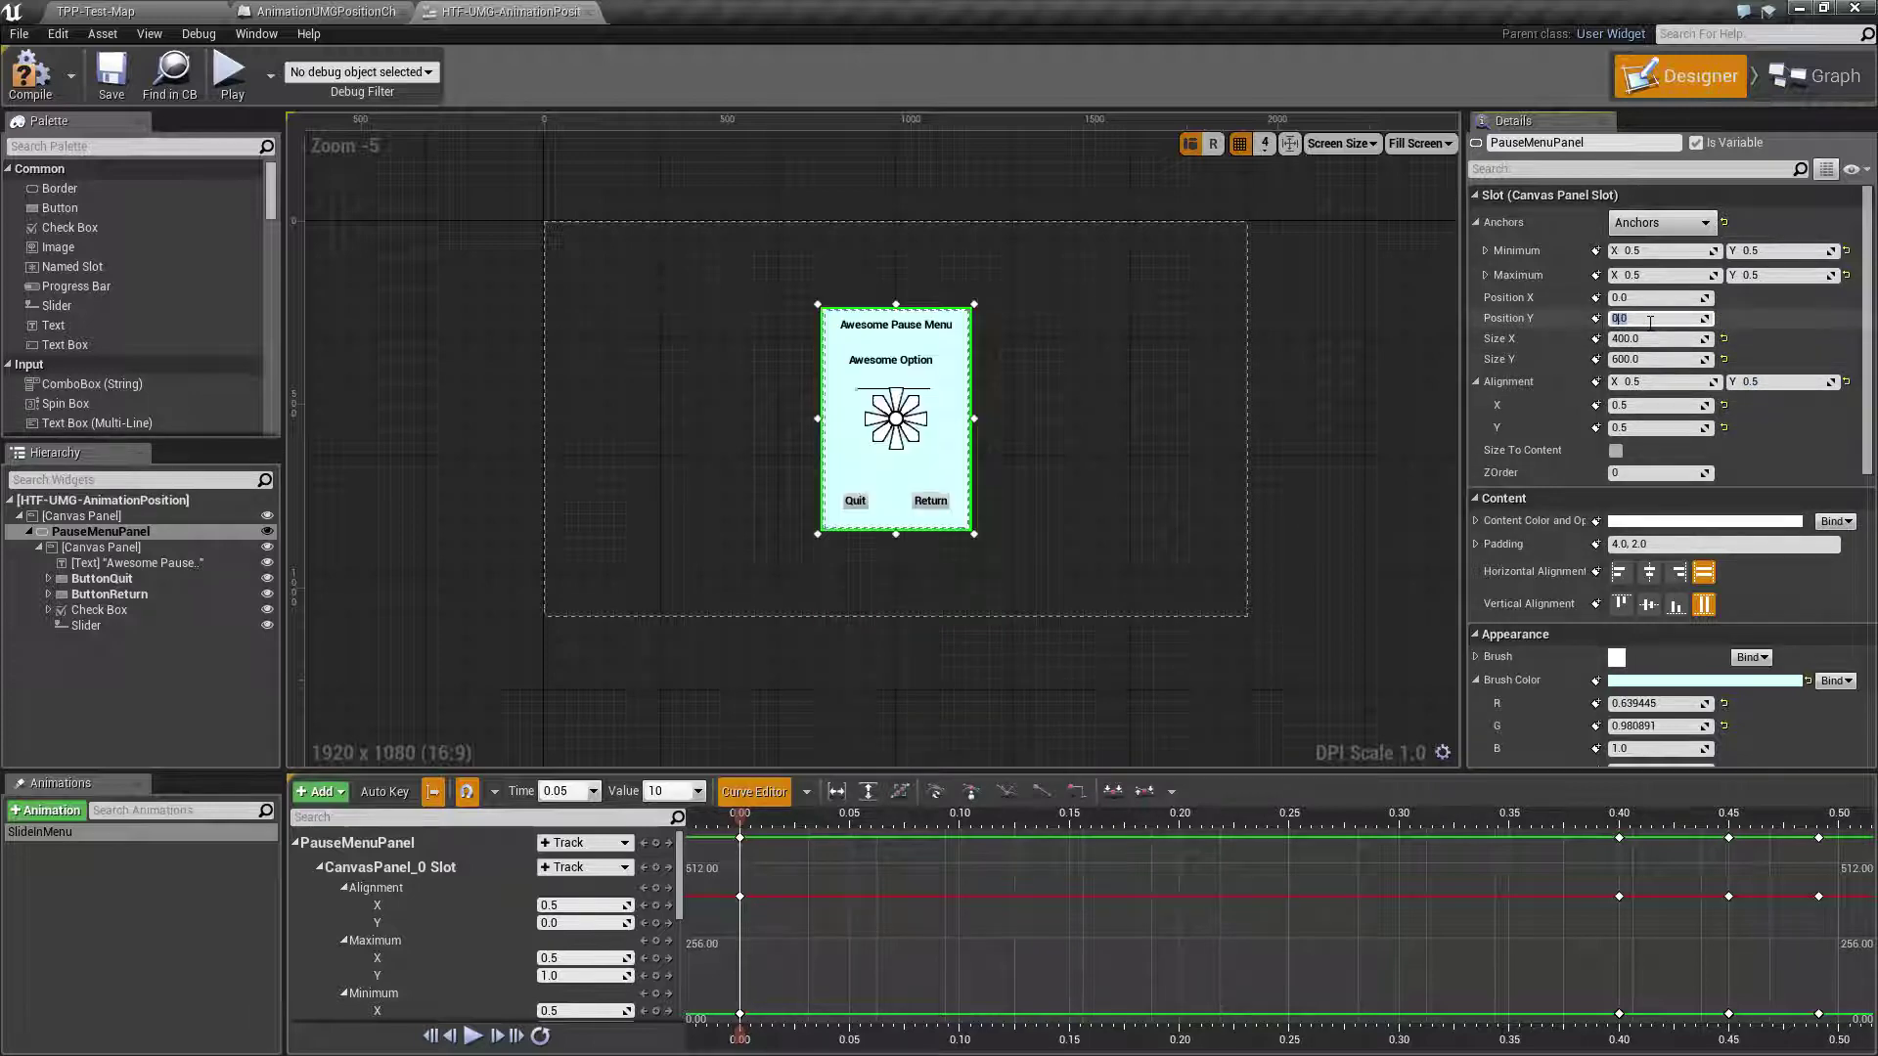
pyautogui.click(1162, 425)
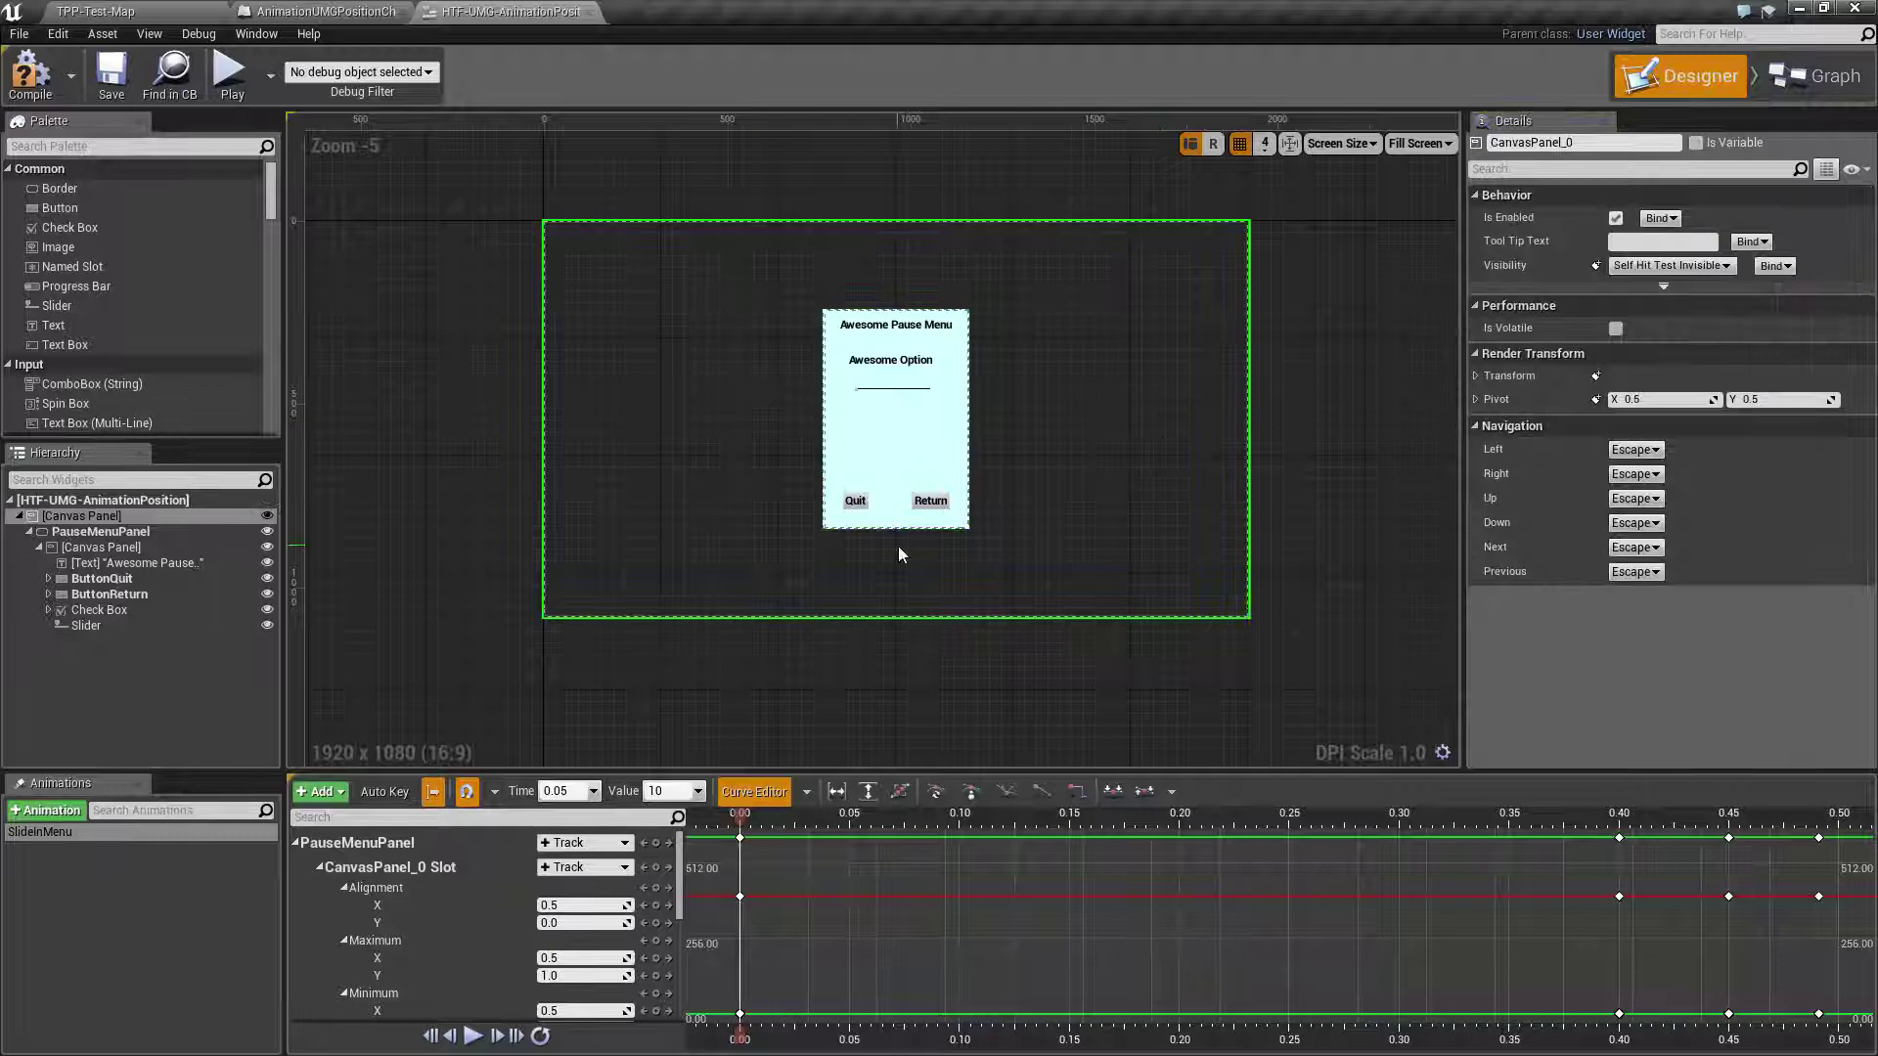
# Give PauseMenuPanel Alignment Y 0, bottom-centre anchors and Position Y 0, then select SlideInMenu.
pyautogui.click(118, 532)
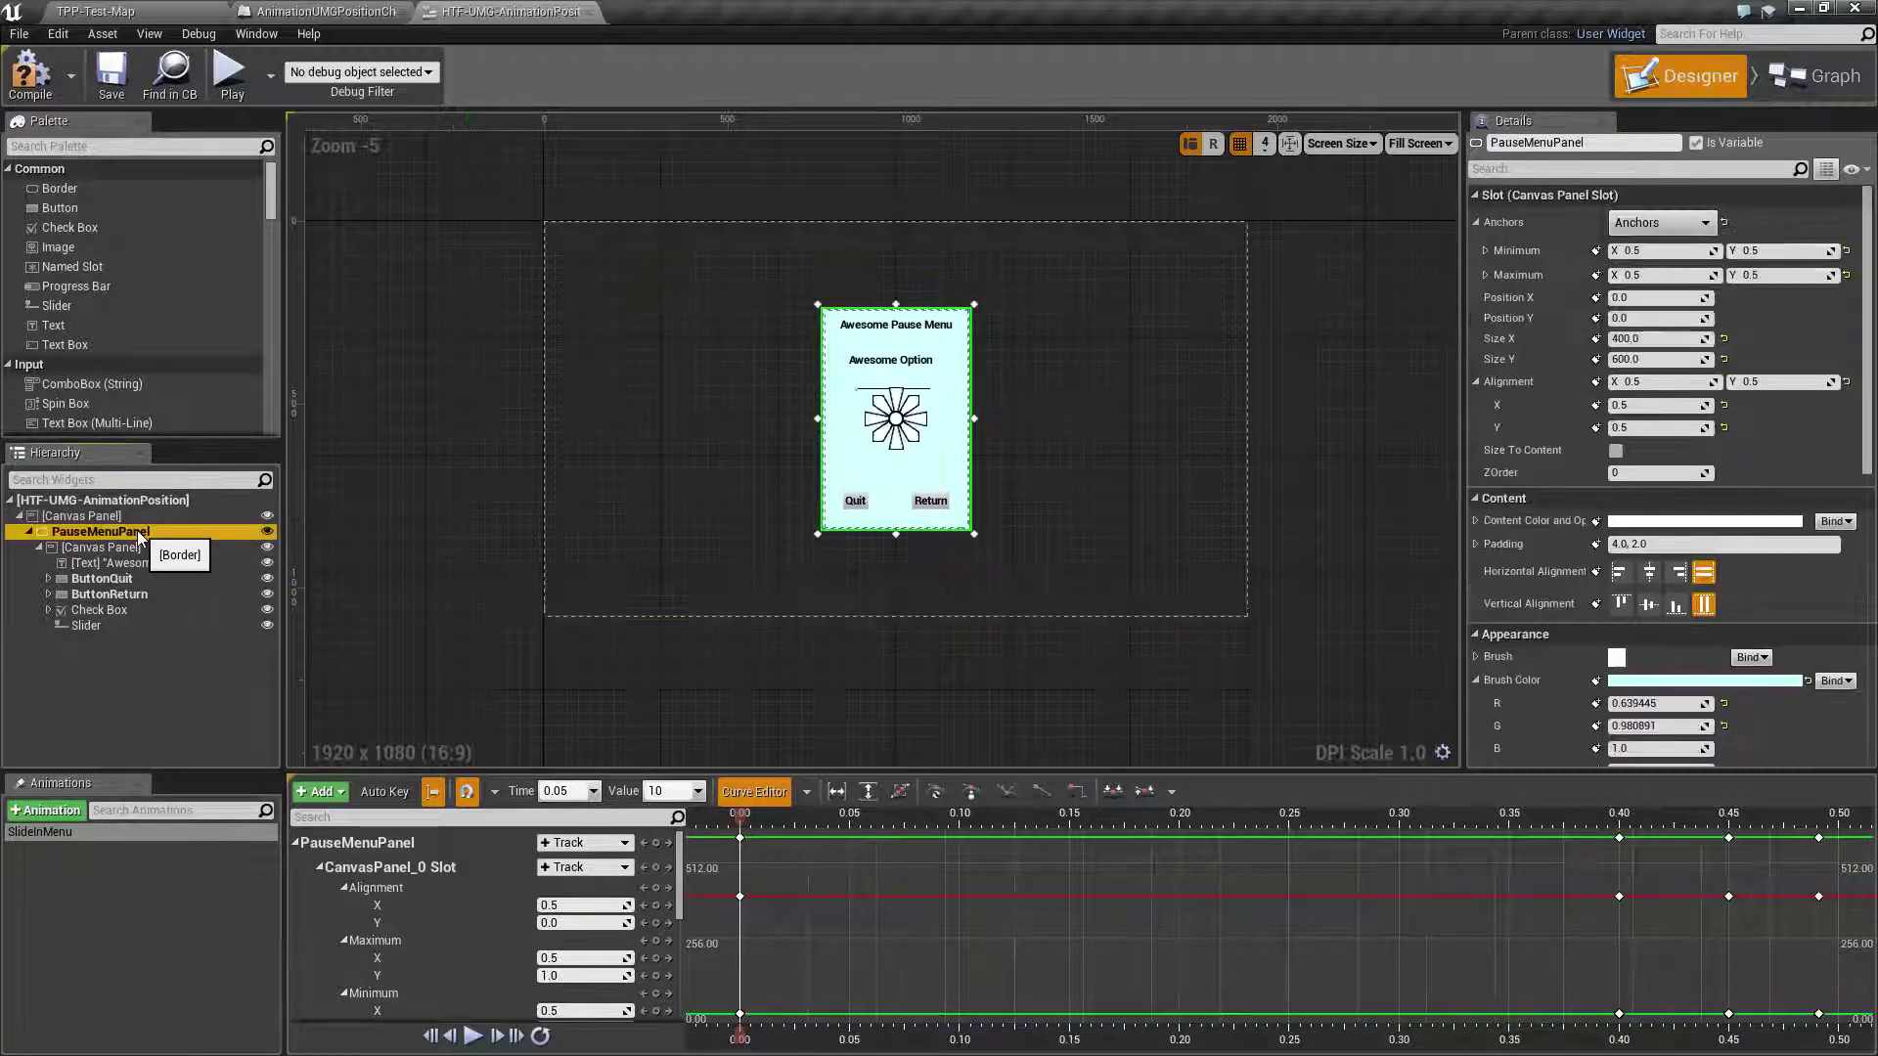
pyautogui.click(1756, 382)
pyautogui.write('0')
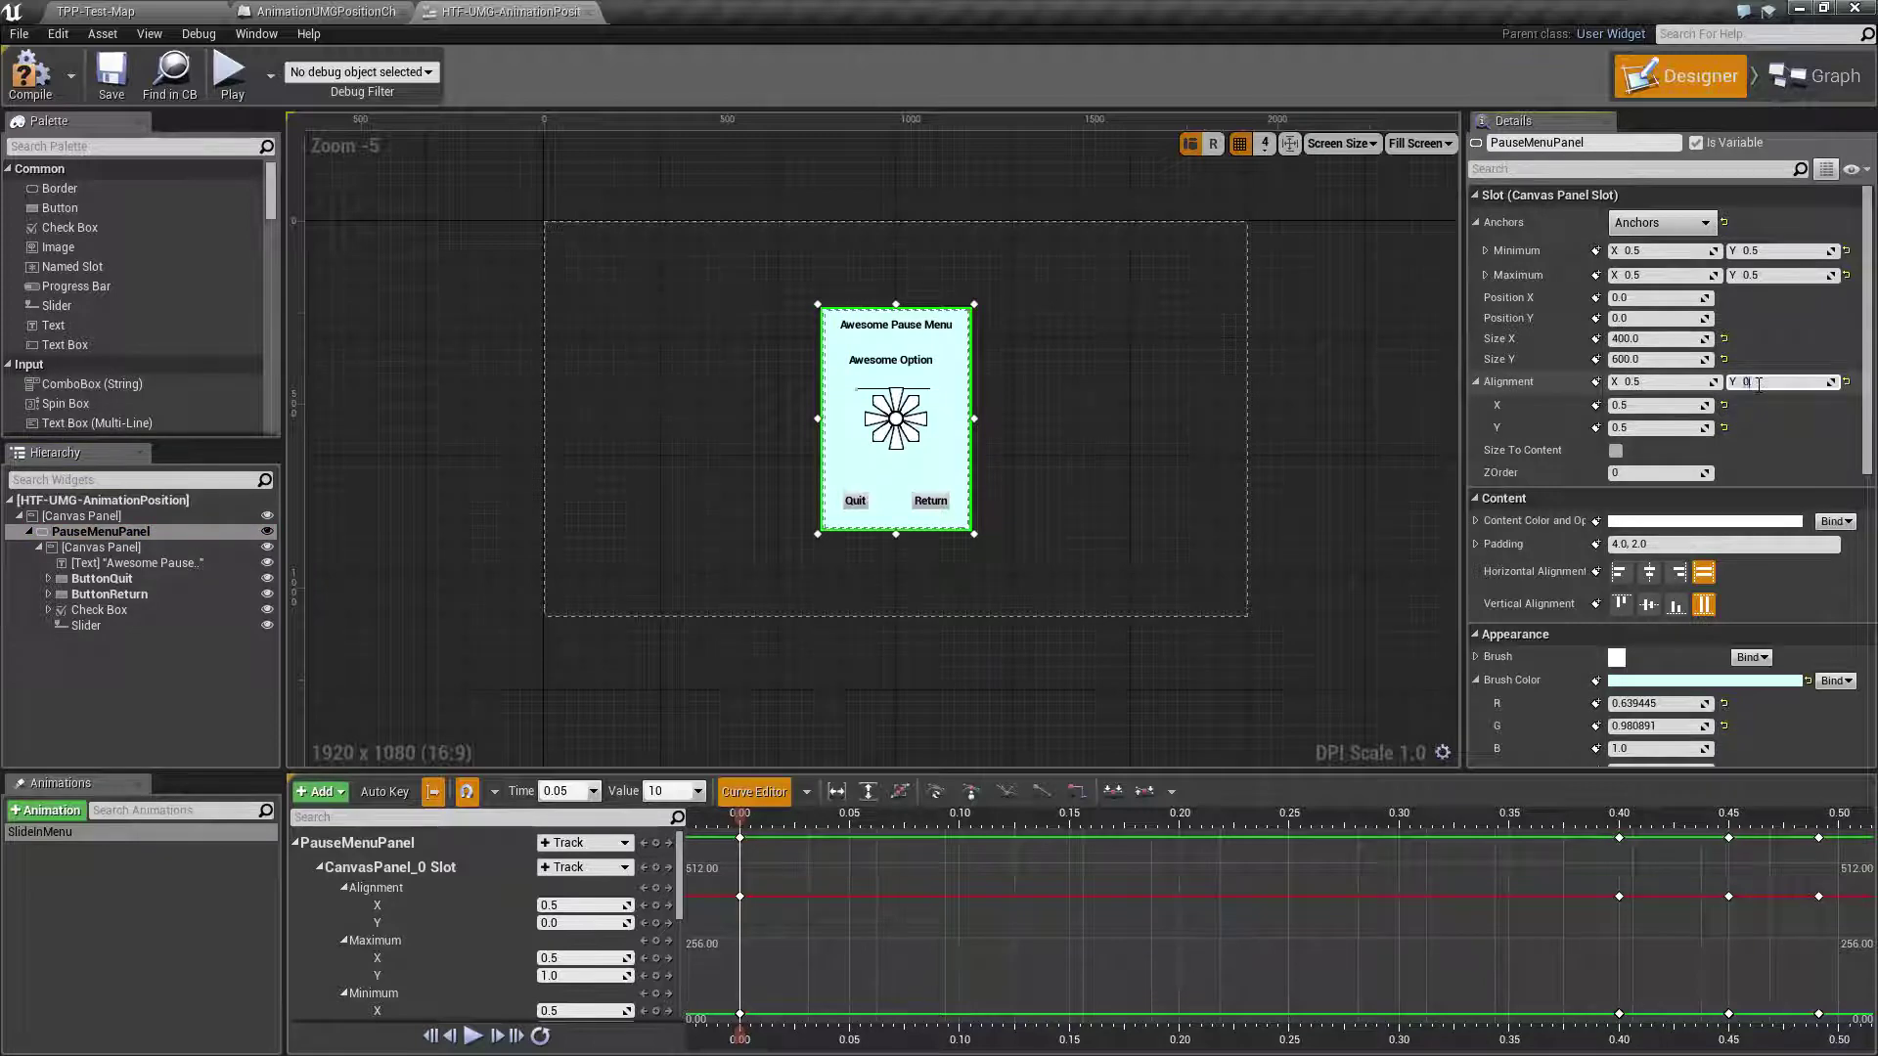
pyautogui.press('Return')
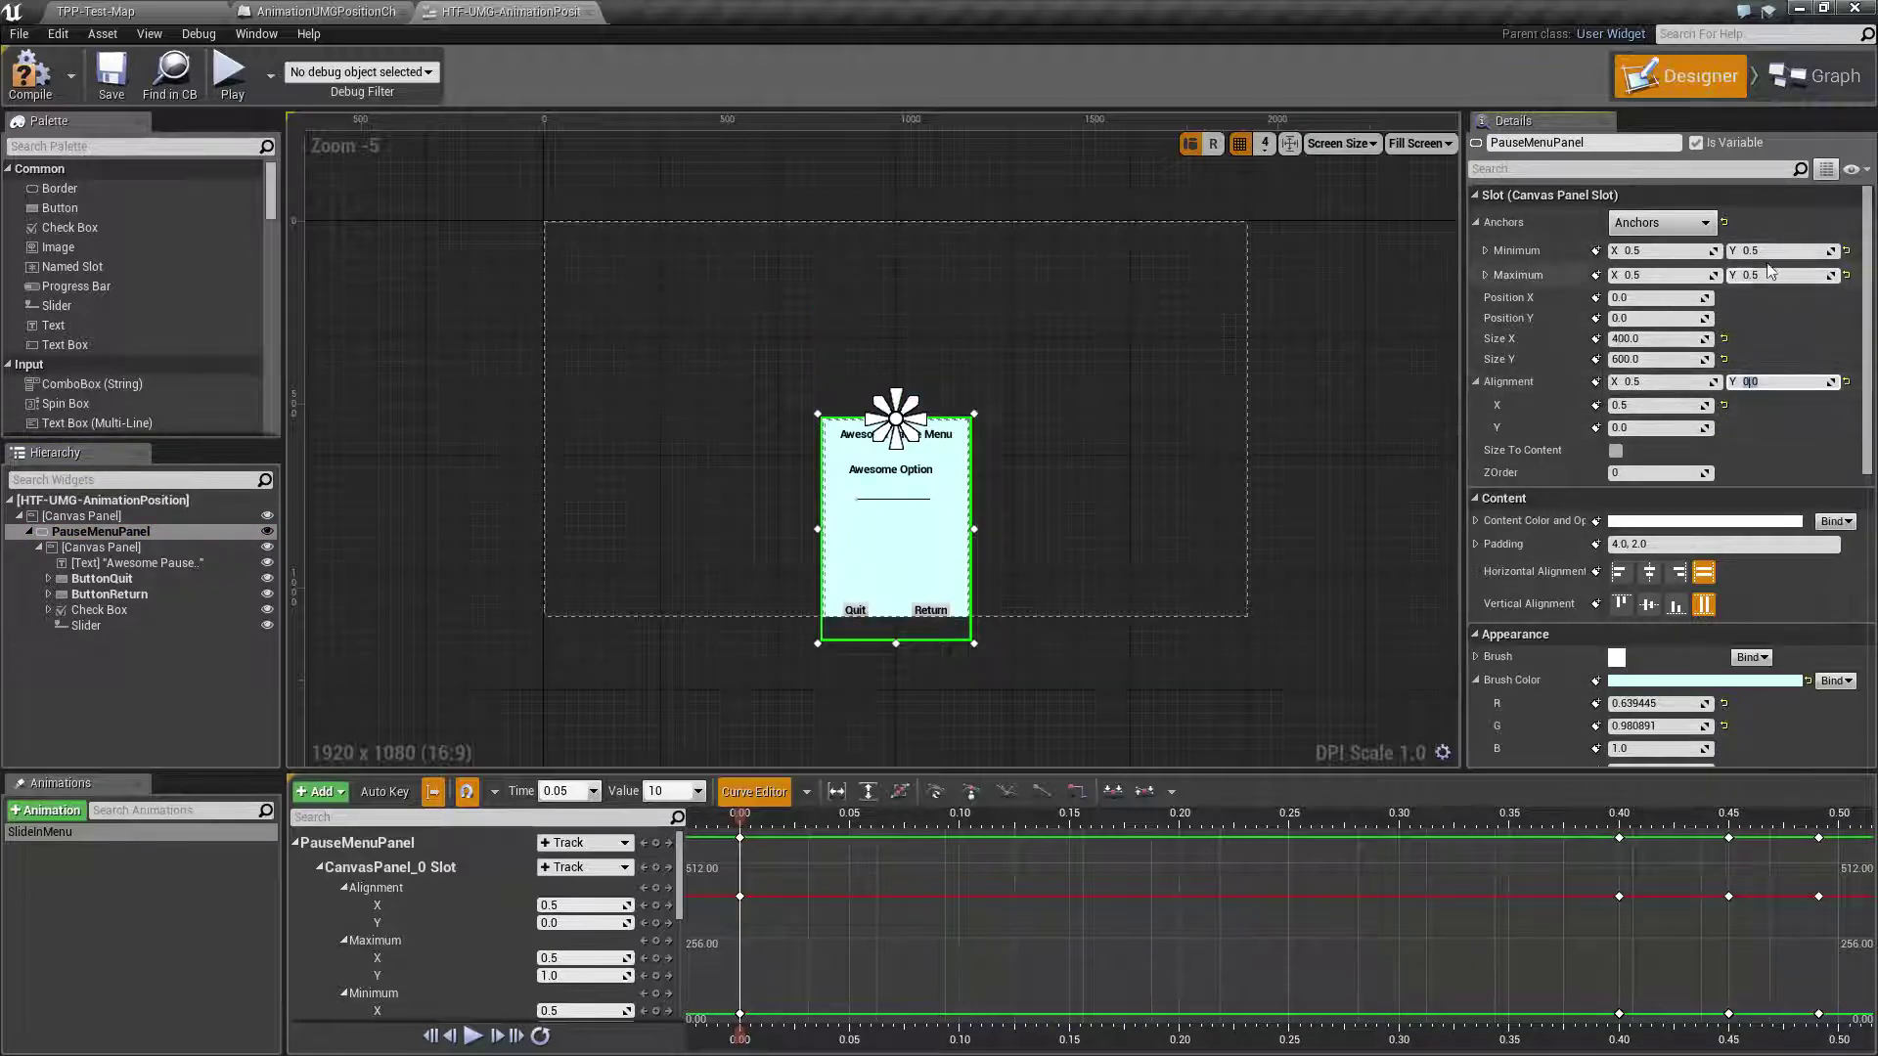
pyautogui.click(1685, 225)
pyautogui.click(1705, 419)
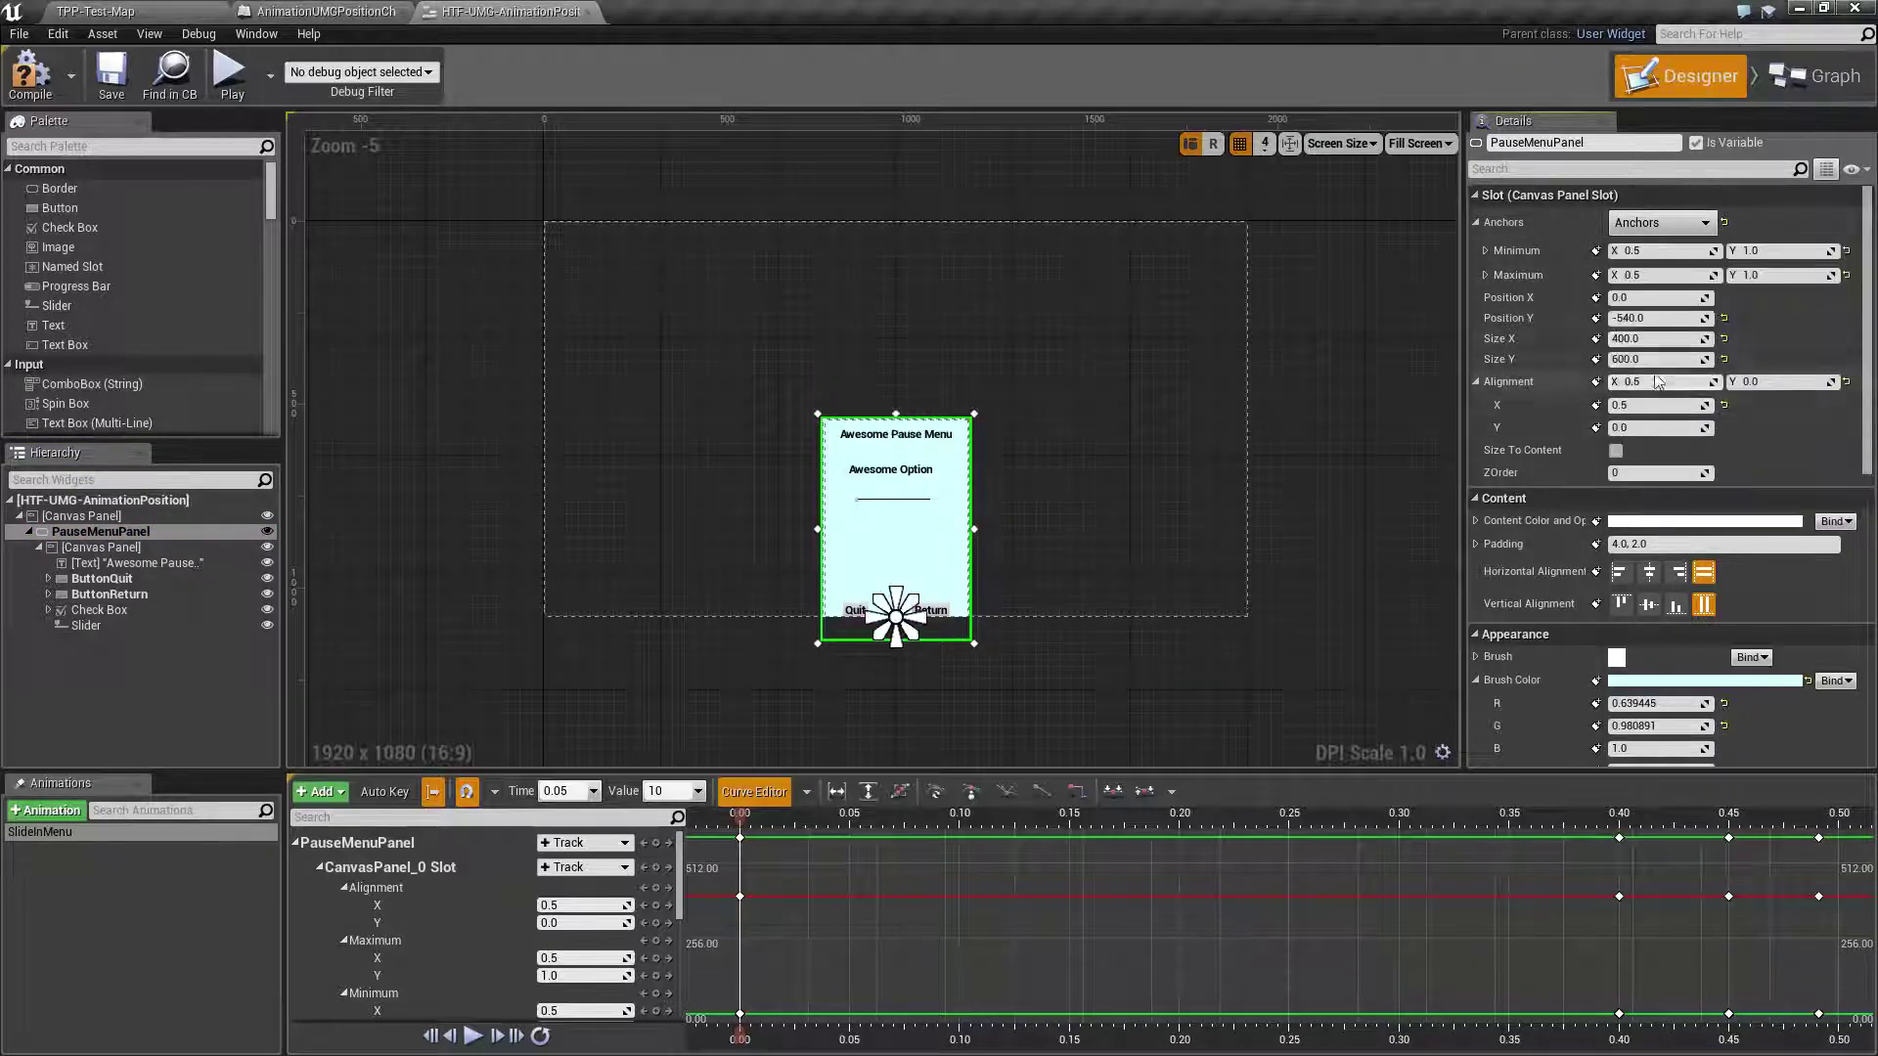
pyautogui.click(1653, 318)
pyautogui.write('0')
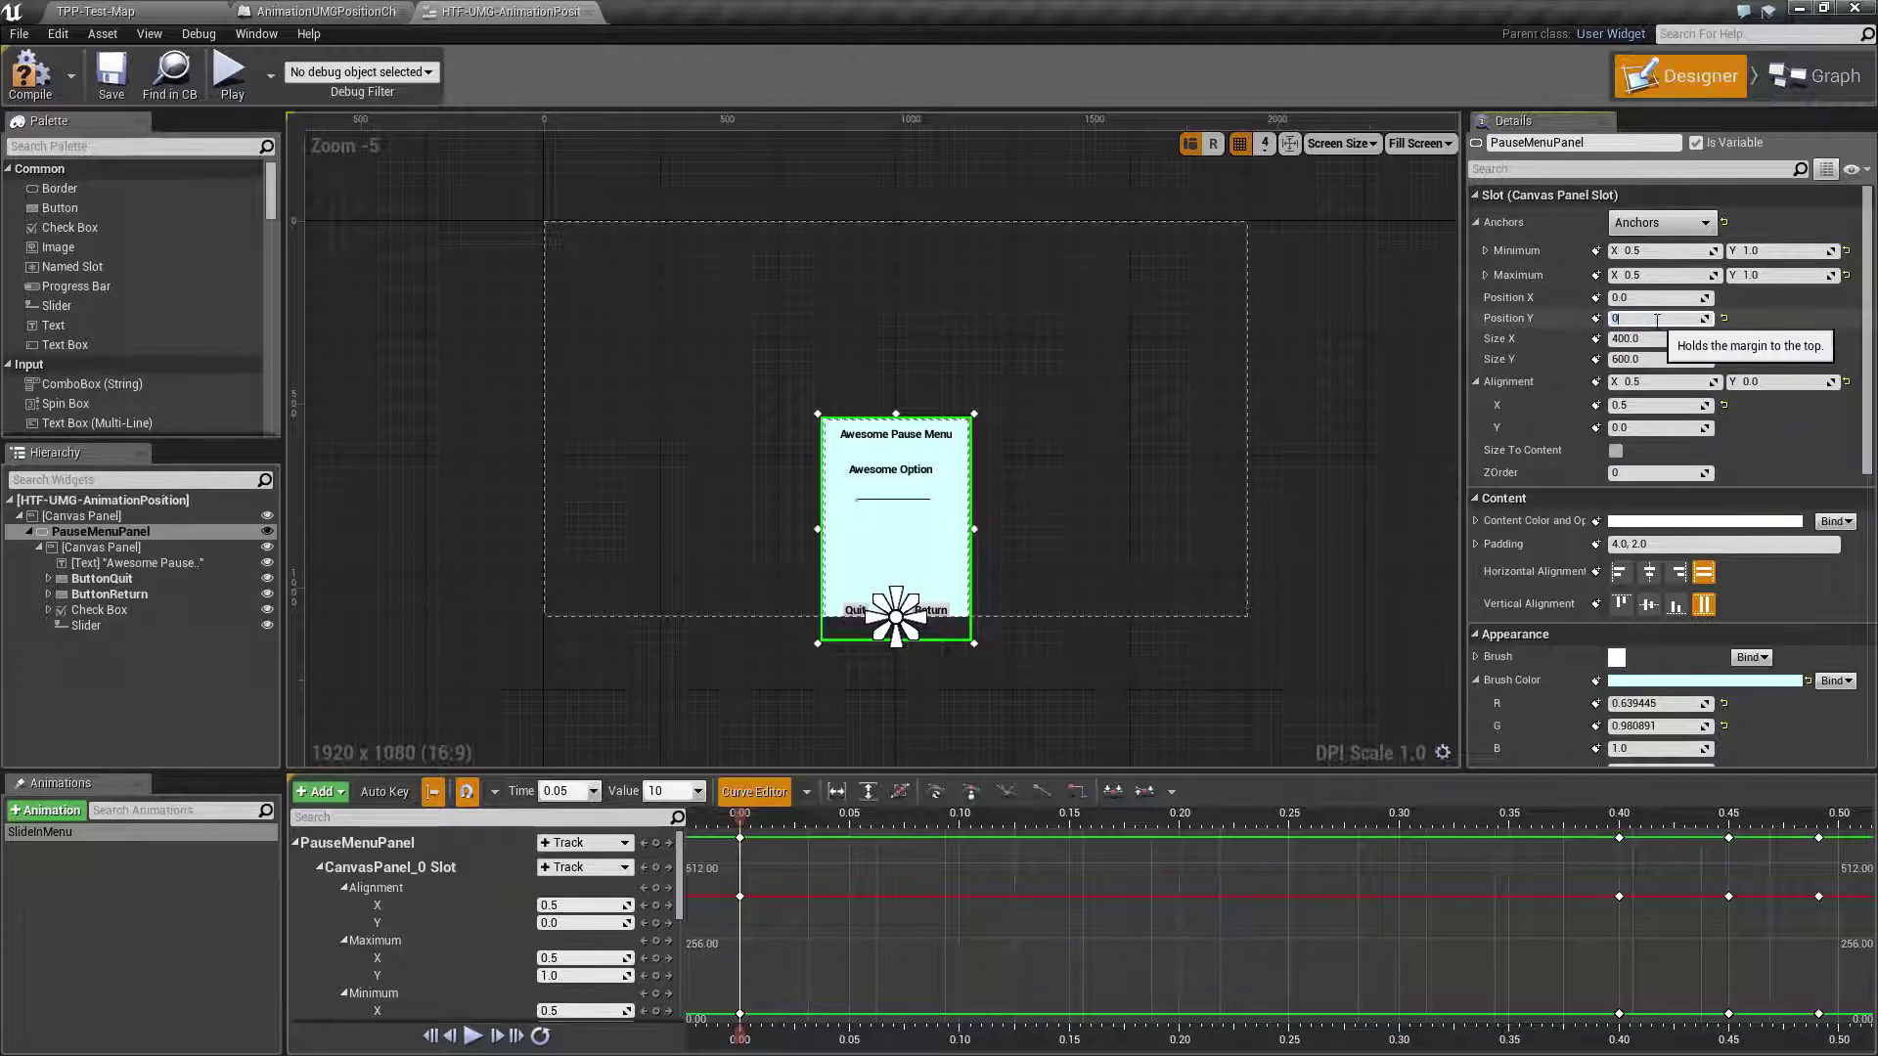
pyautogui.press('Return')
pyautogui.moveTo(1232, 659); pyautogui.dragTo(1219, 449, button='right')
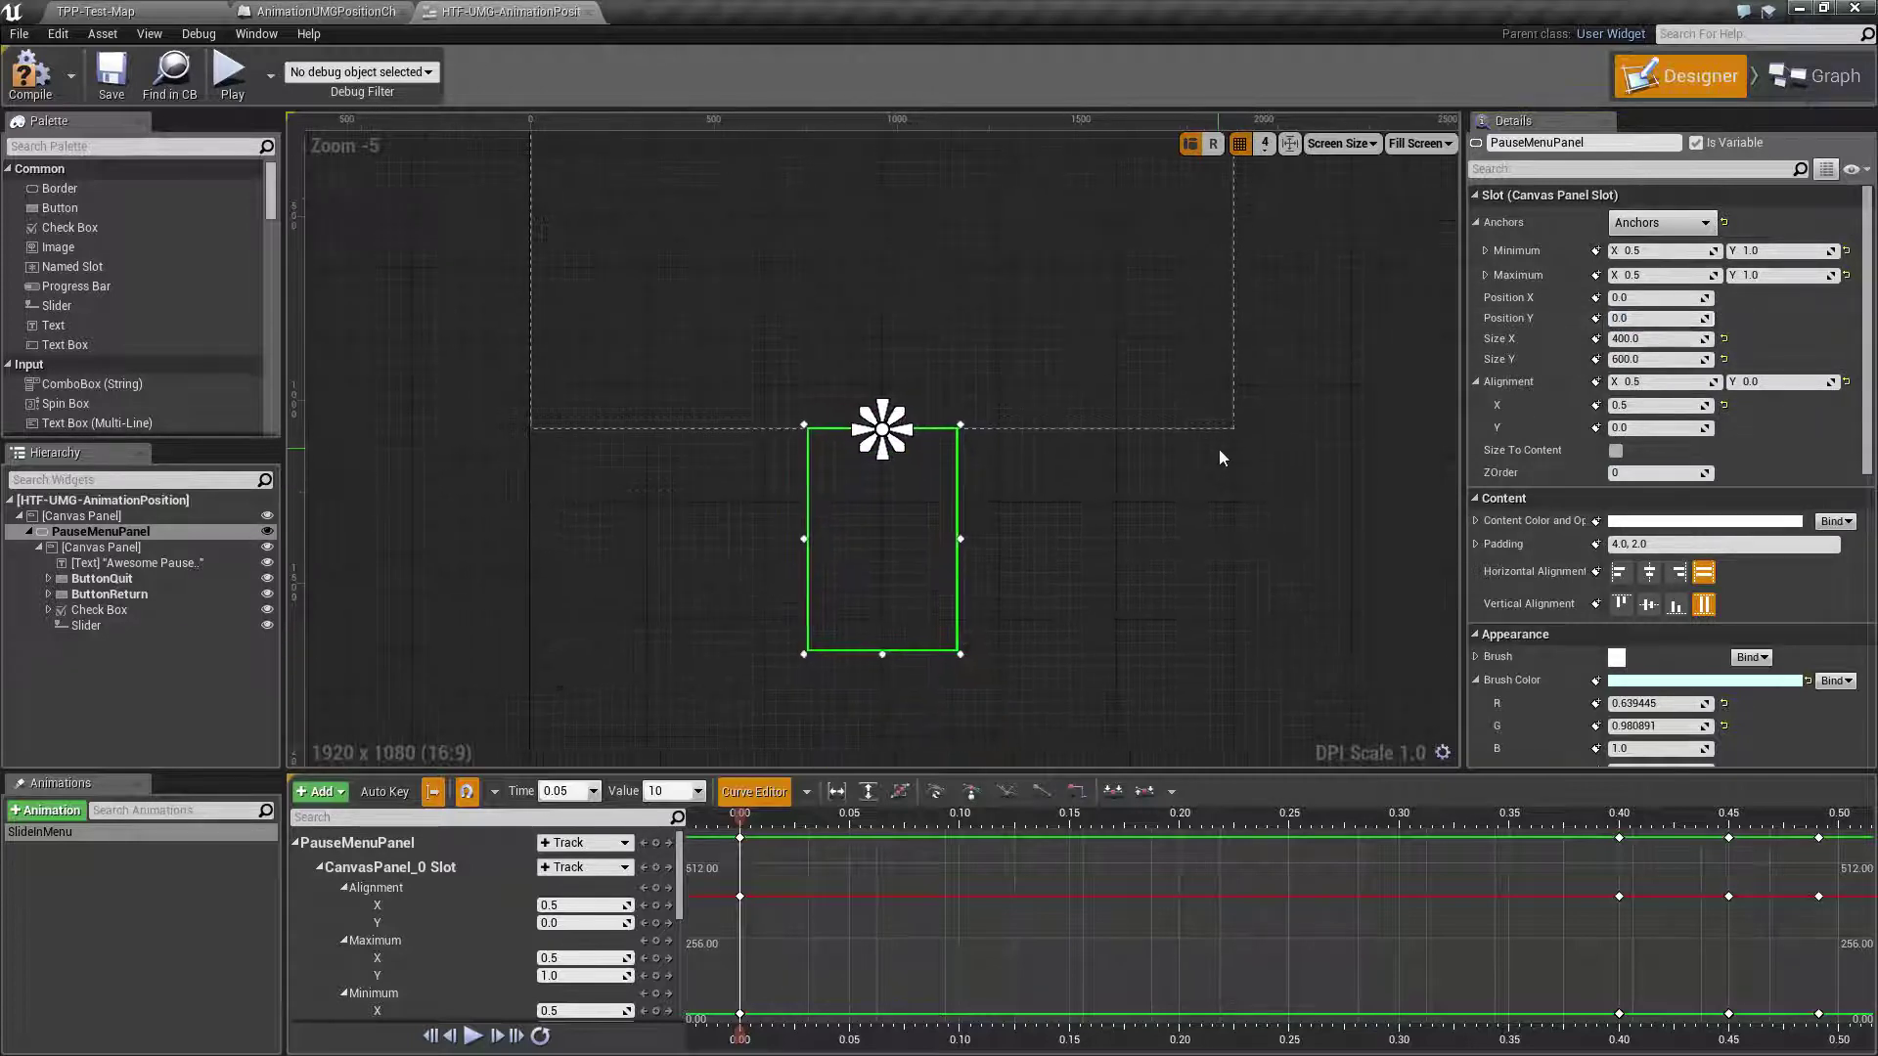
pyautogui.click(121, 838)
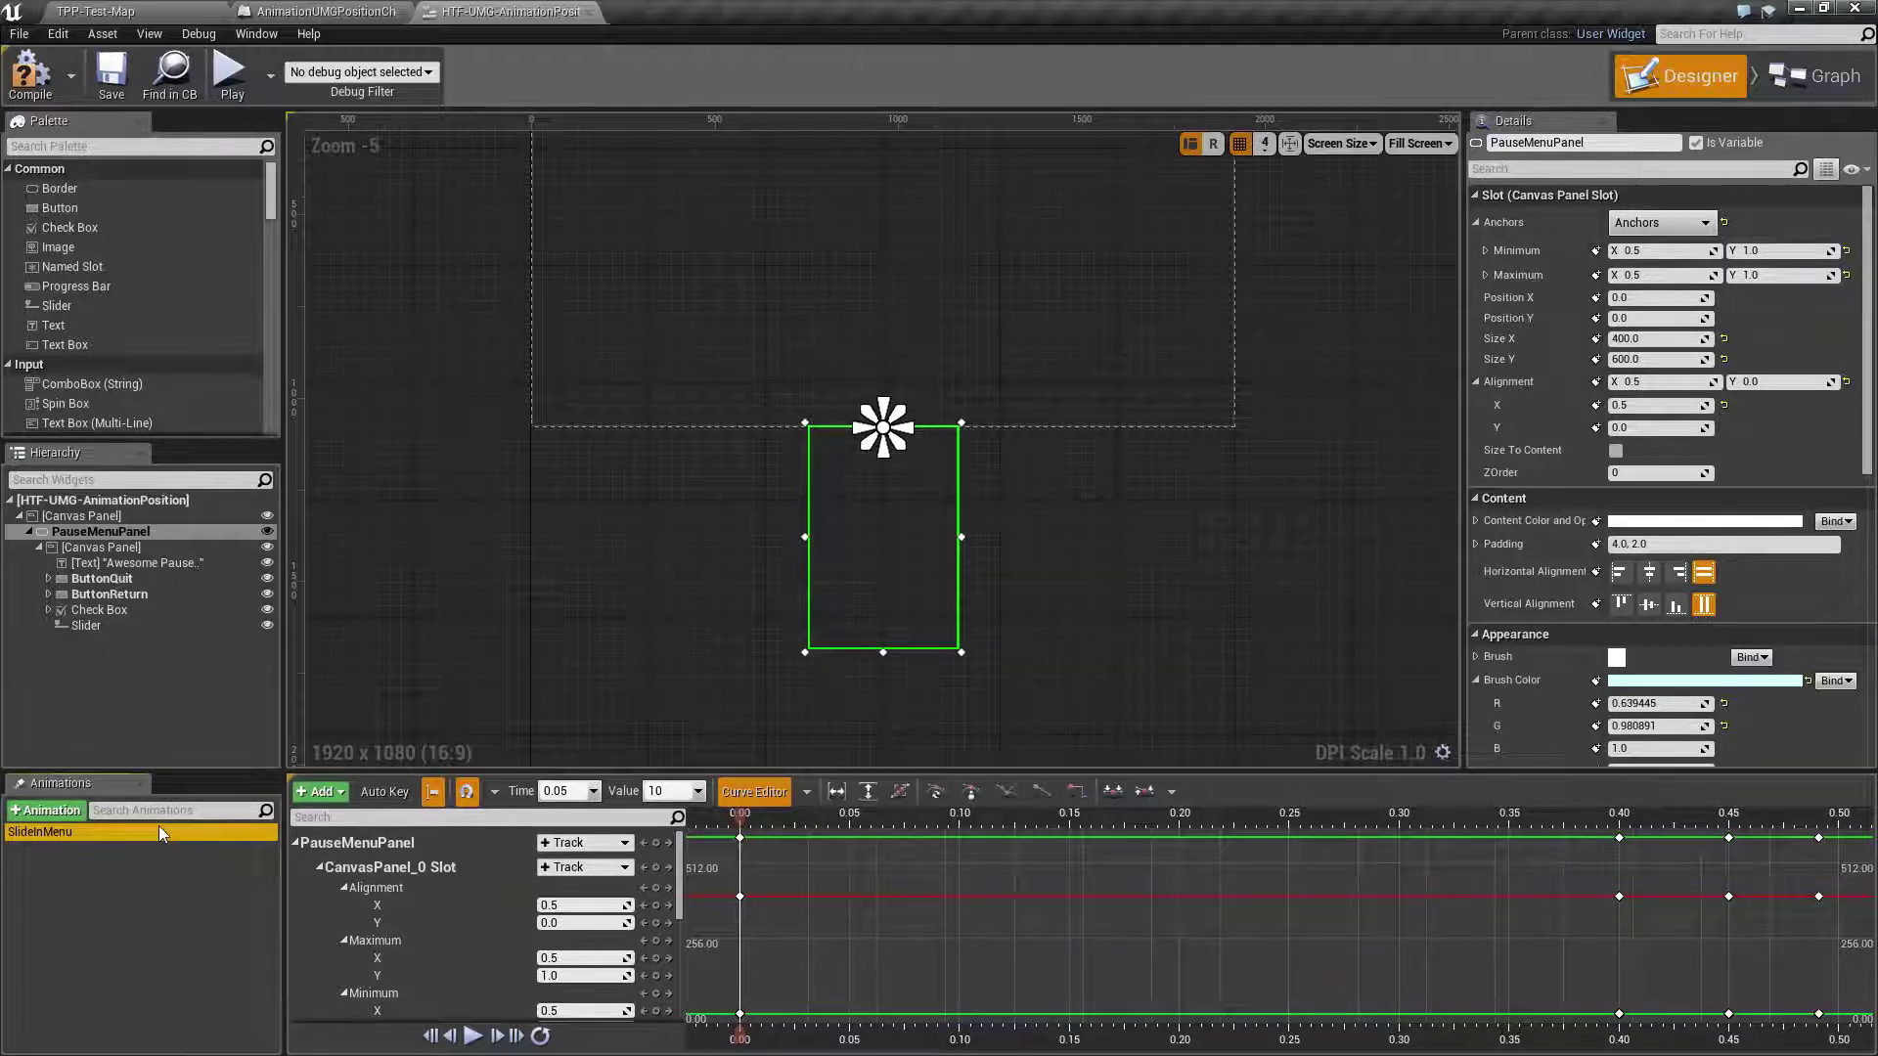
# With PauseMenuPanel selected, add an animation named SlideInMenu2 and open it in the timeline.
pyautogui.click(126, 861)
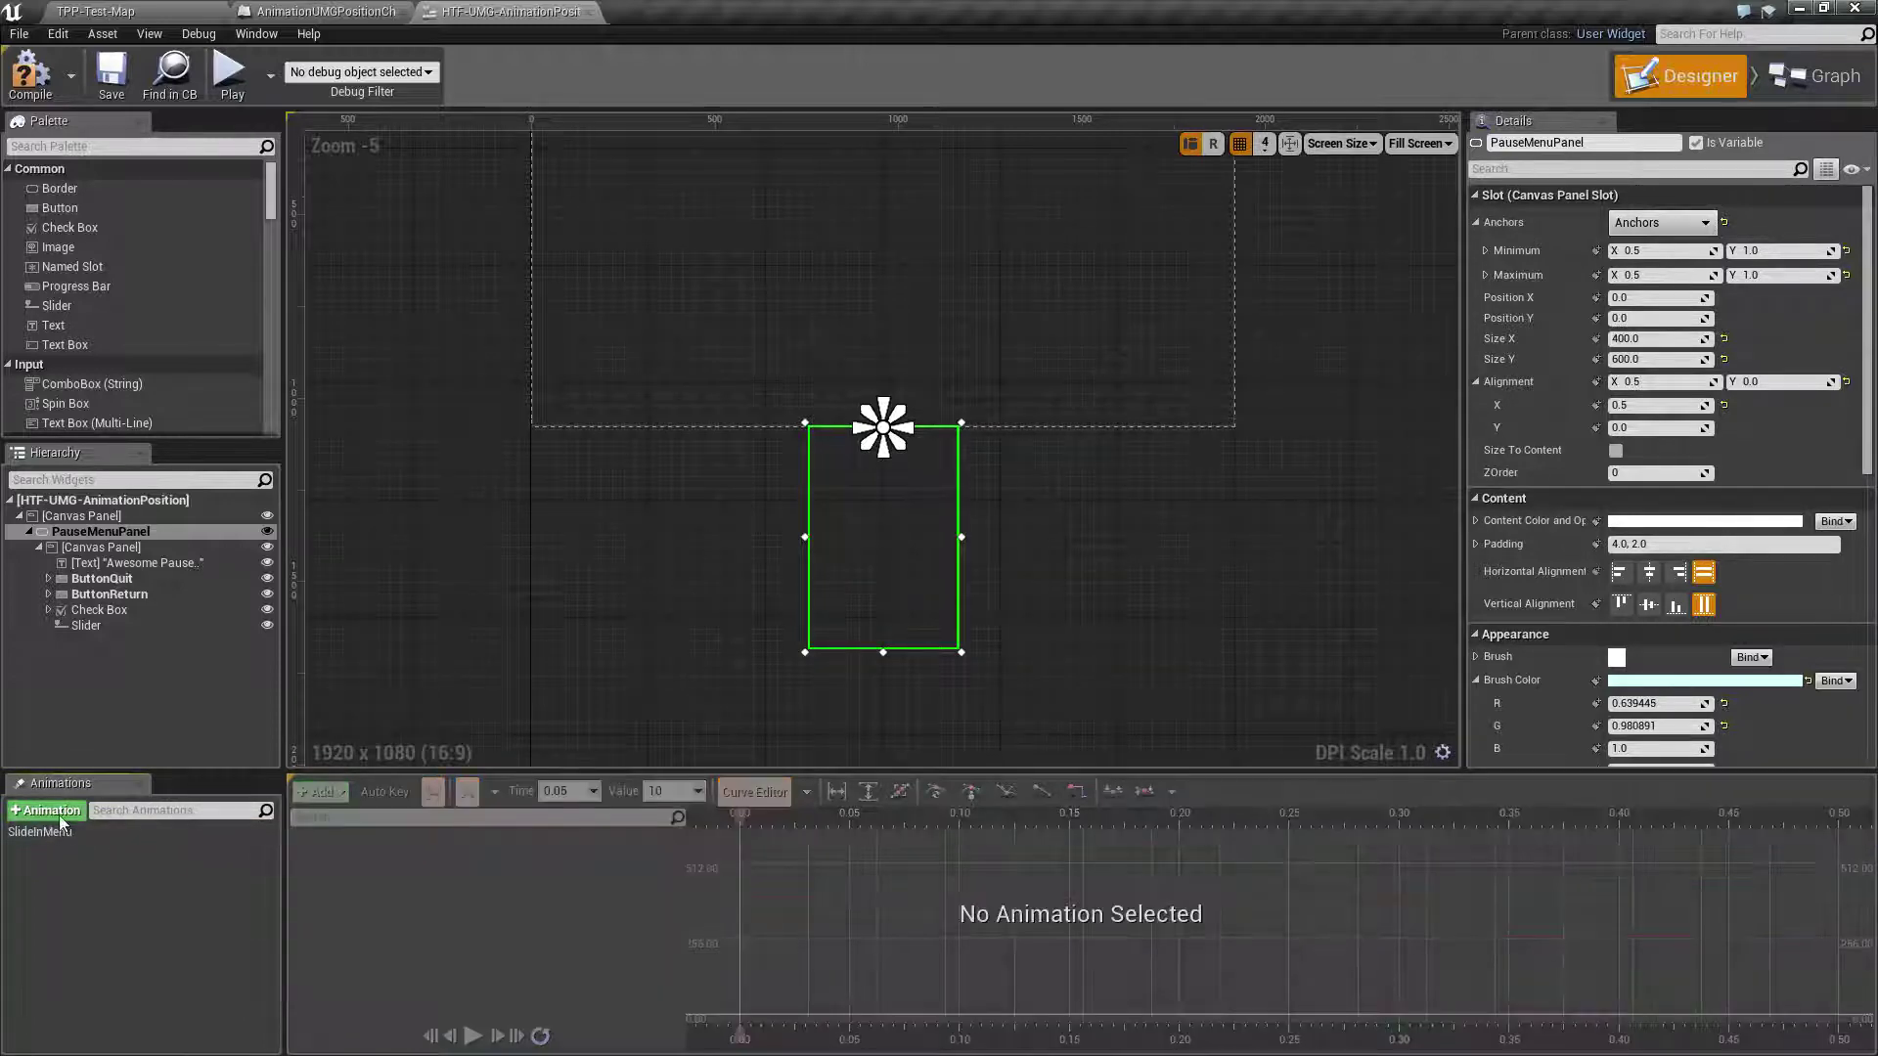
pyautogui.click(122, 533)
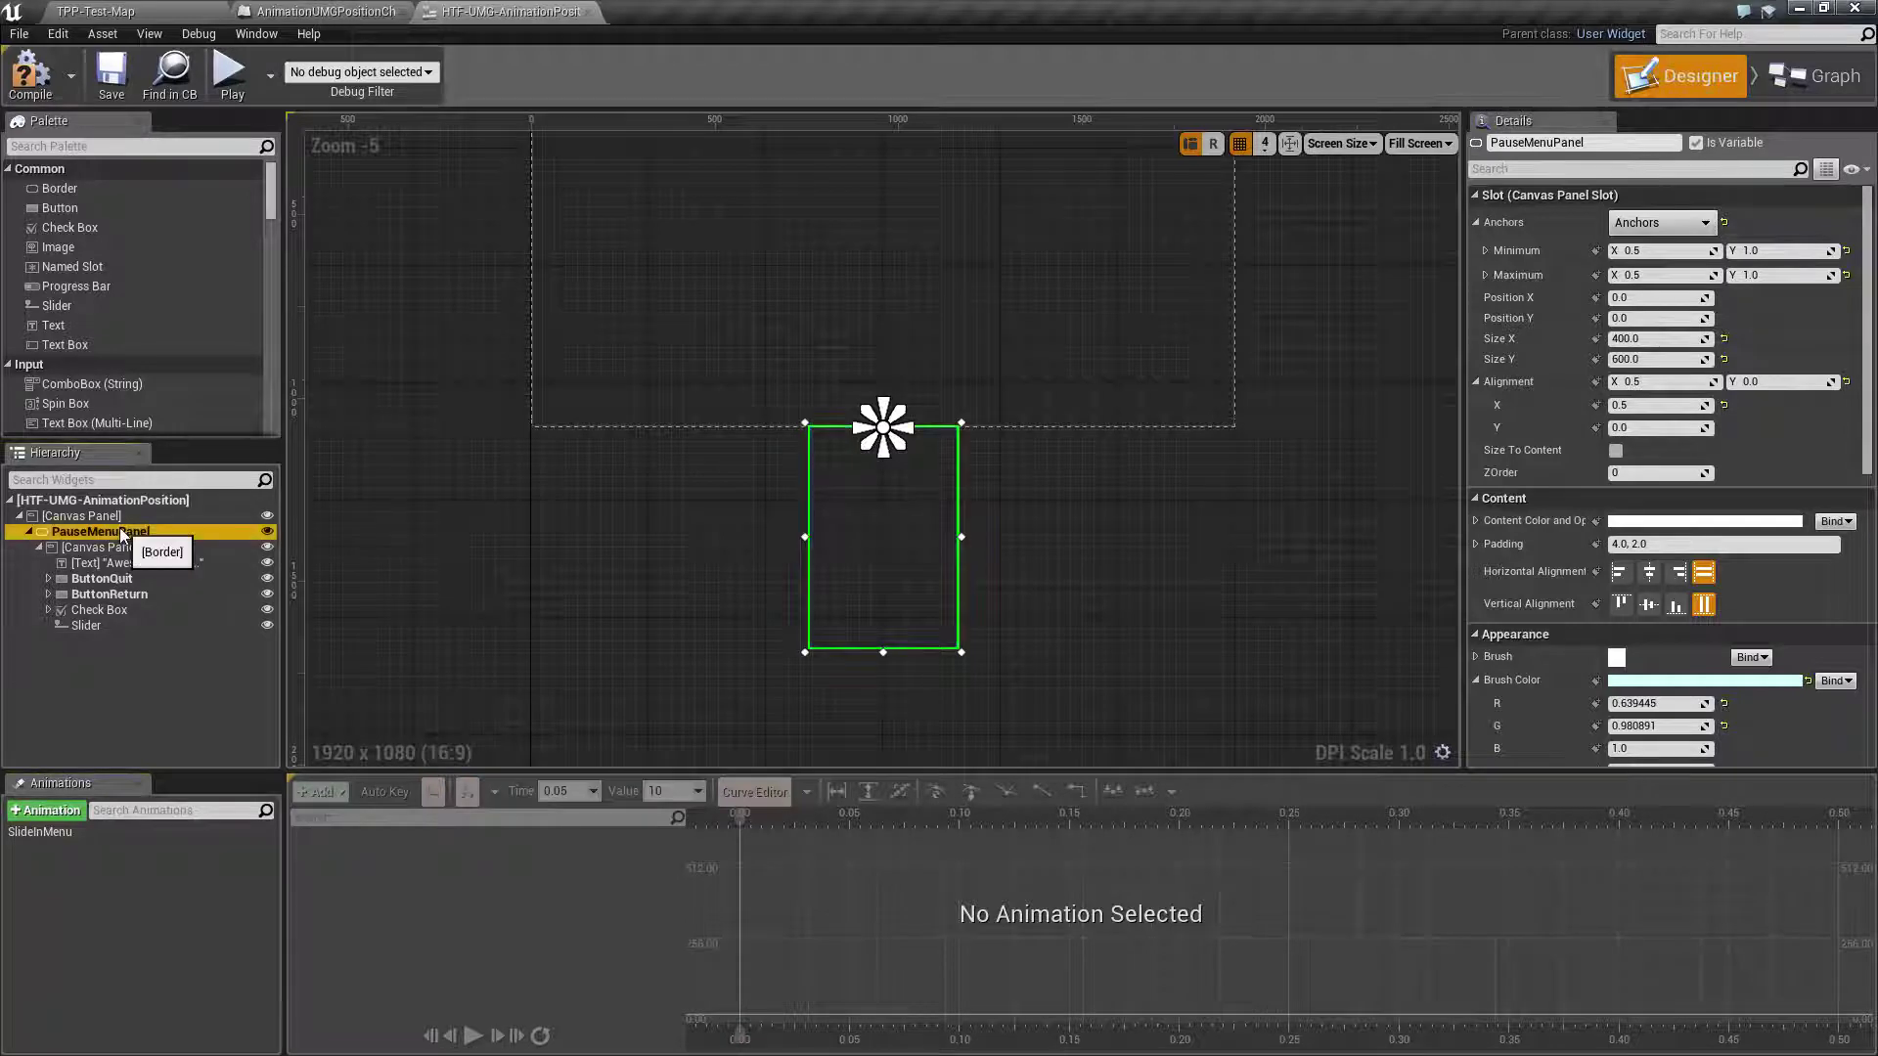
pyautogui.click(40, 811)
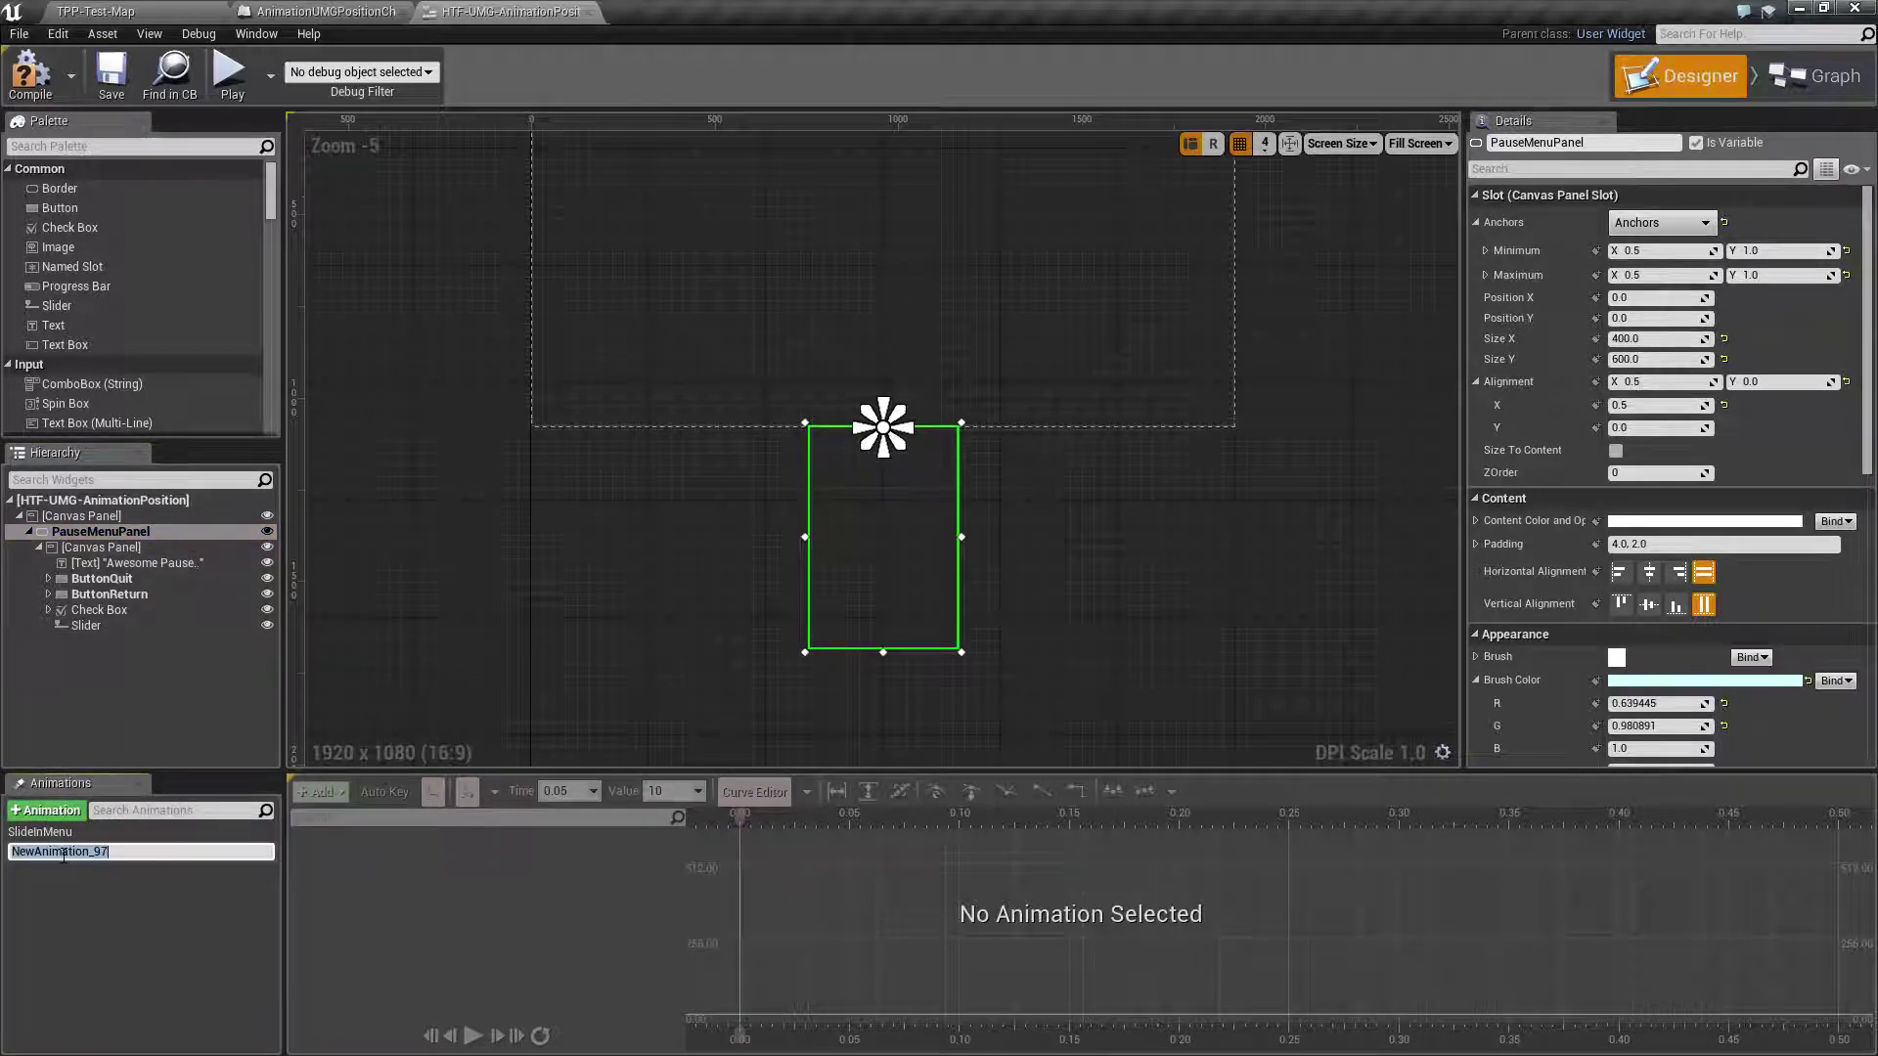
pyautogui.write('SlideInMenu2')
pyautogui.press('Return')
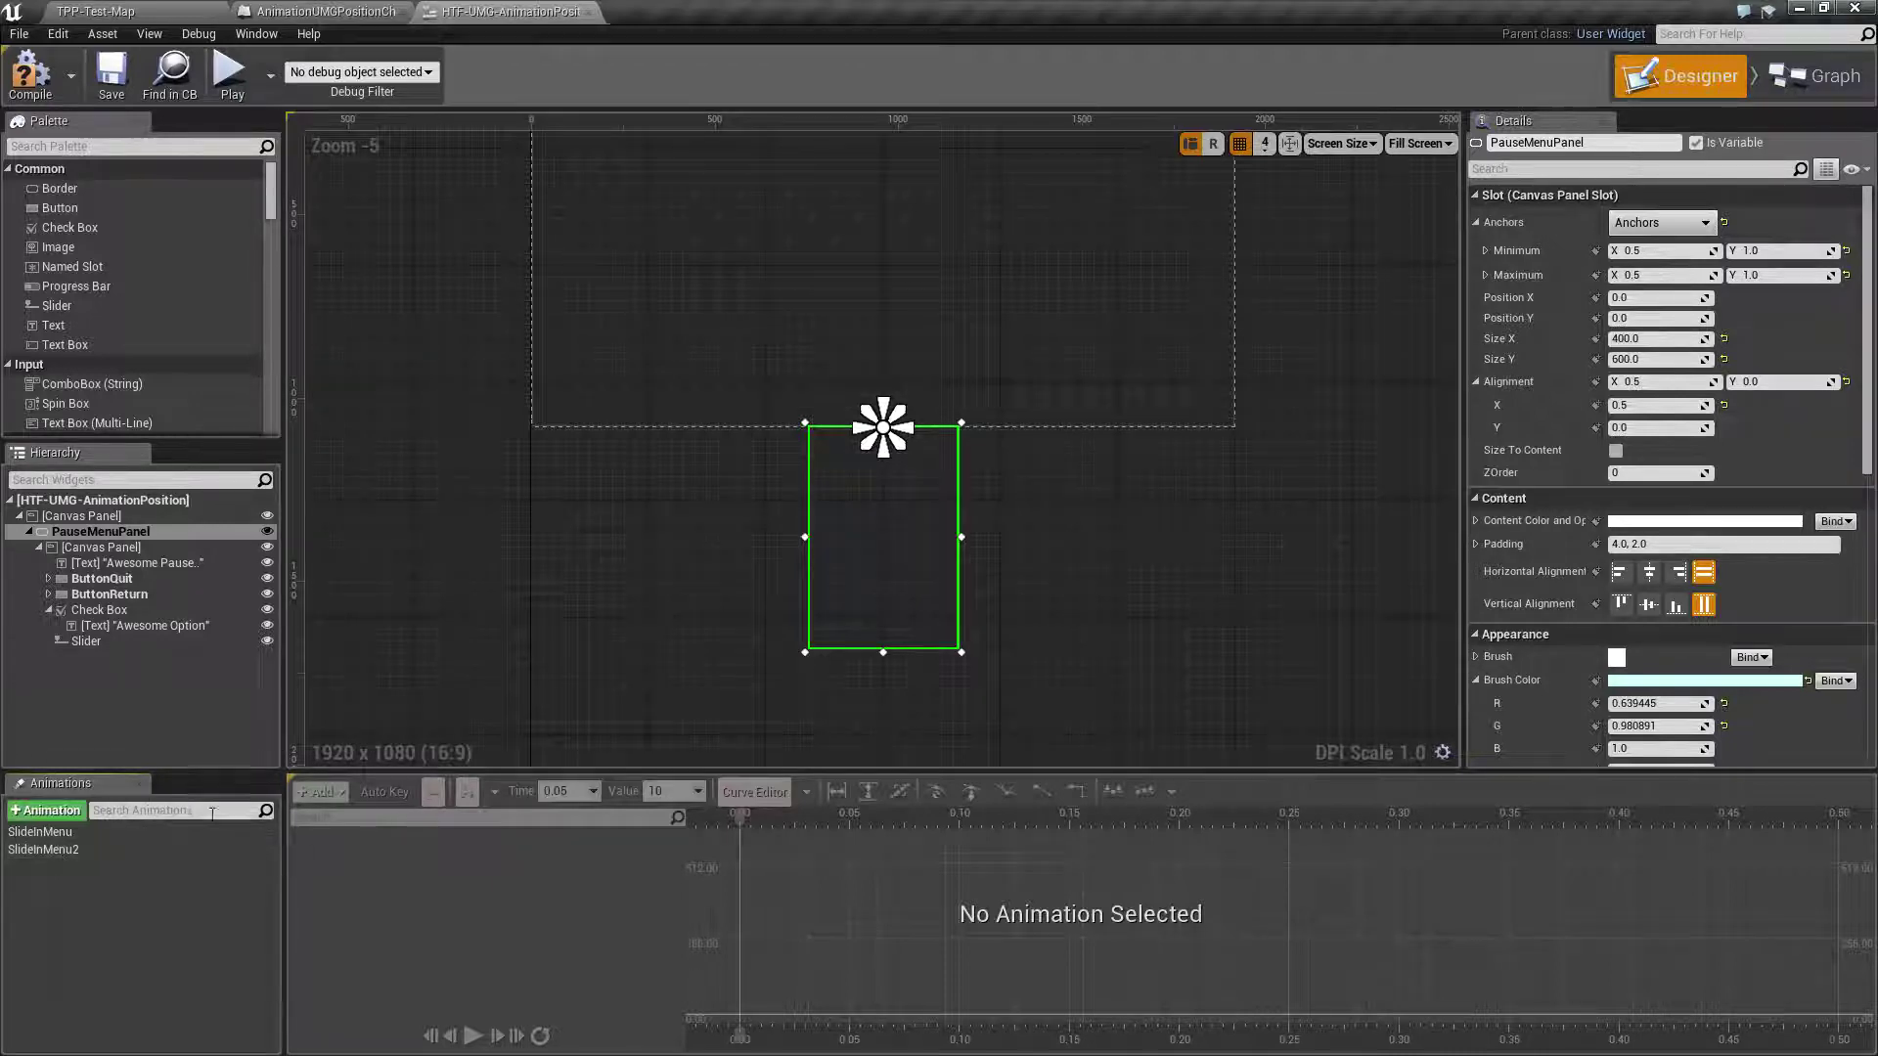
pyautogui.click(60, 849)
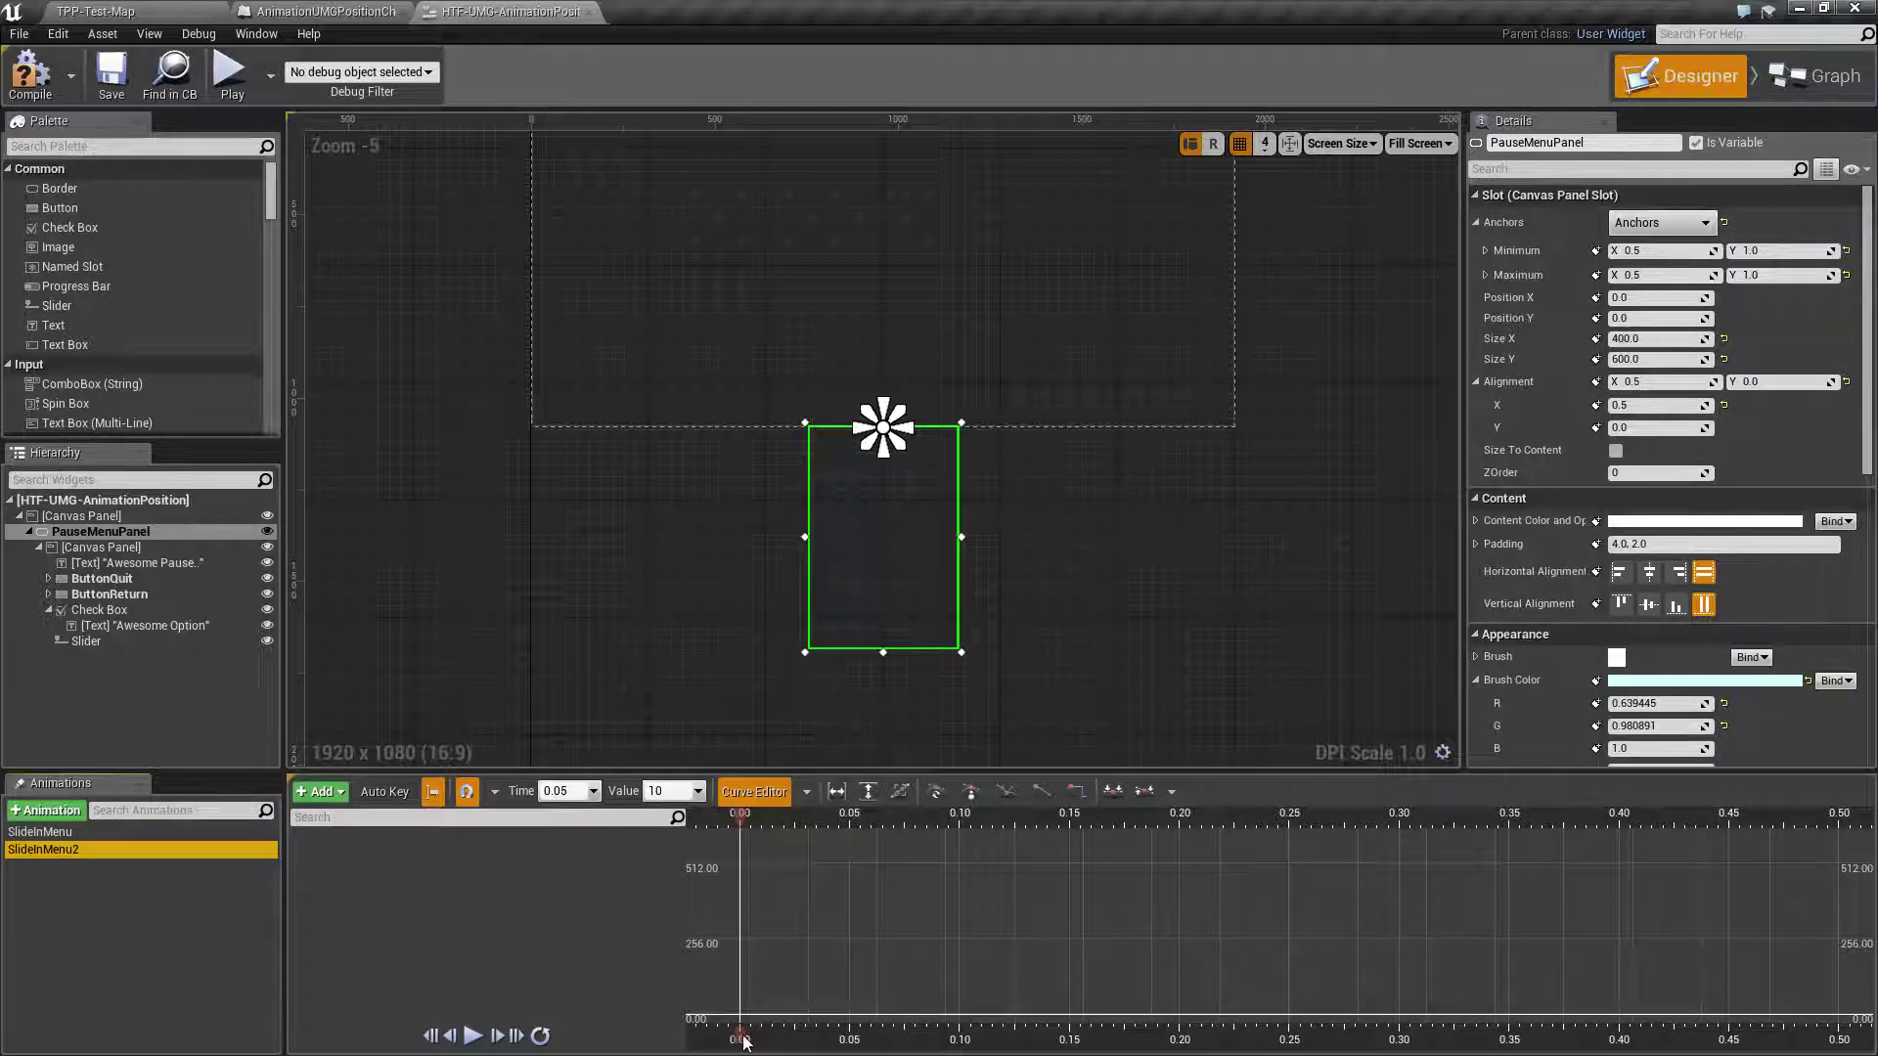
pyautogui.moveTo(742, 1044); pyautogui.dragTo(1069, 1027)
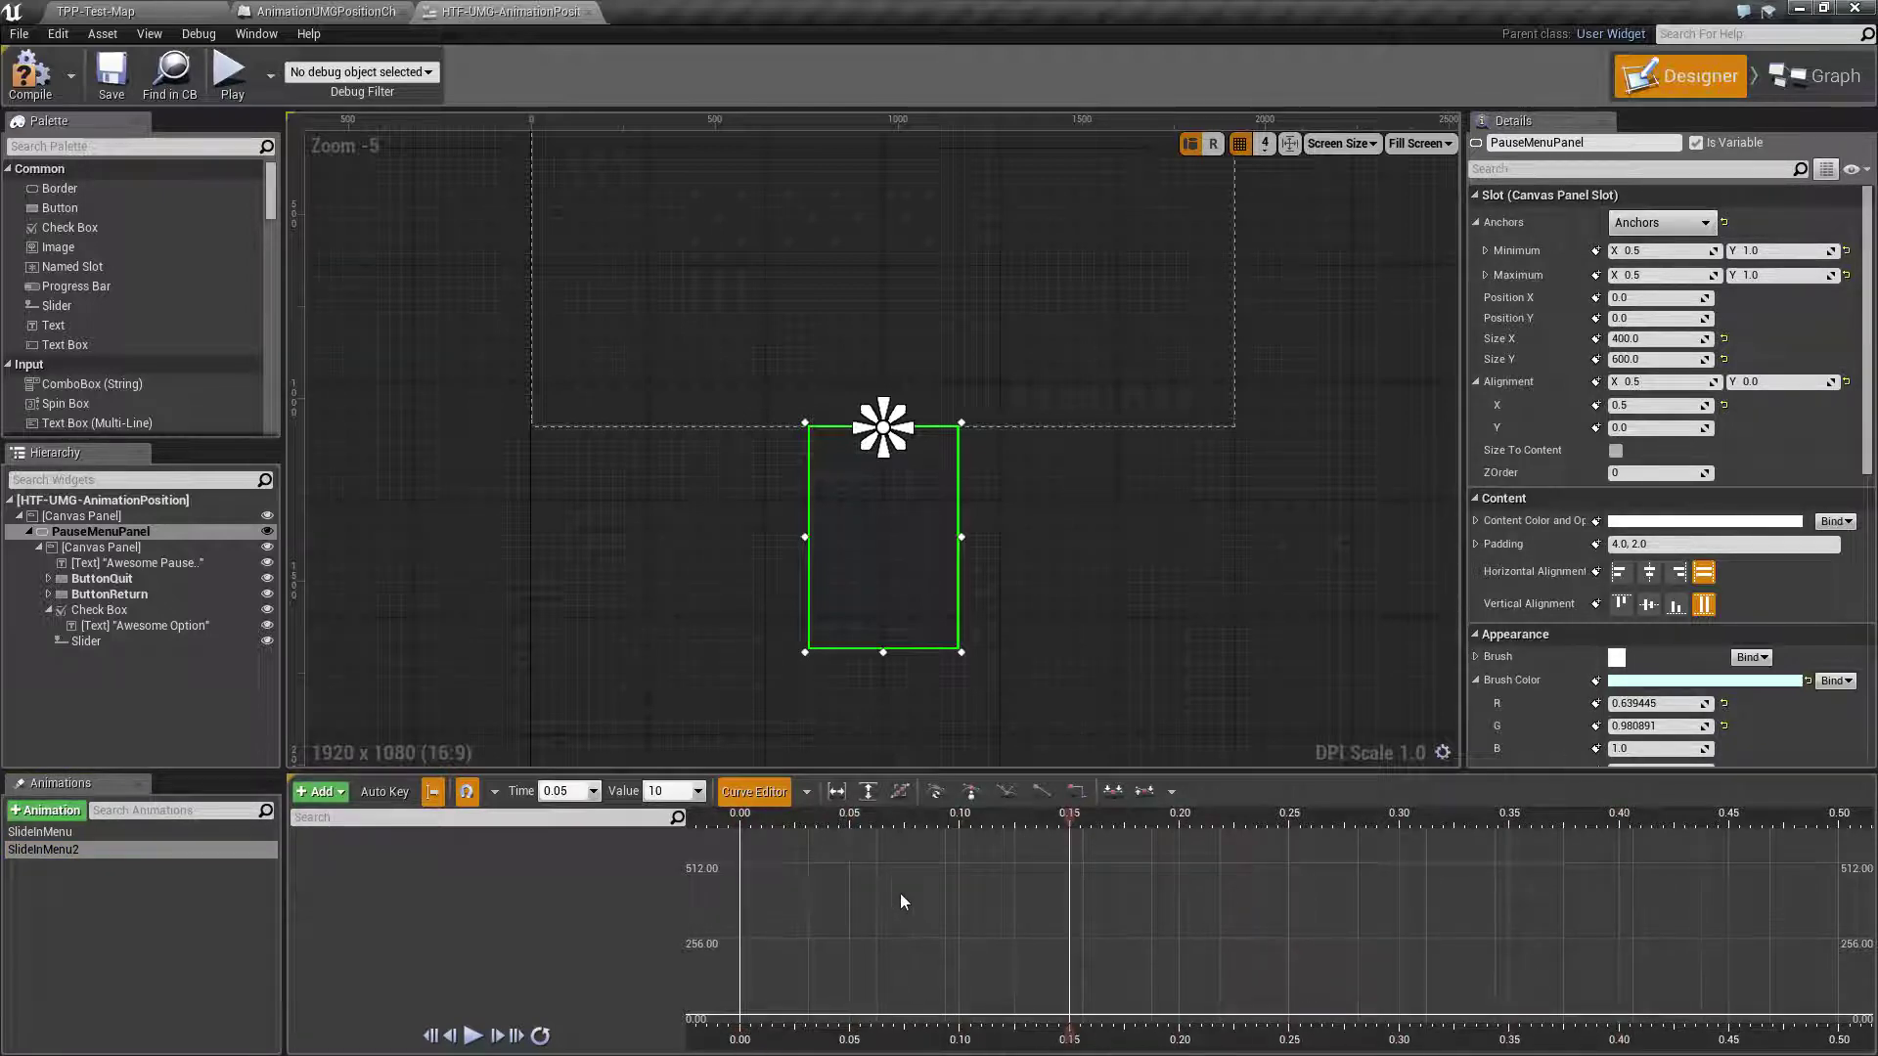
pyautogui.scroll(-3, 899, 894)
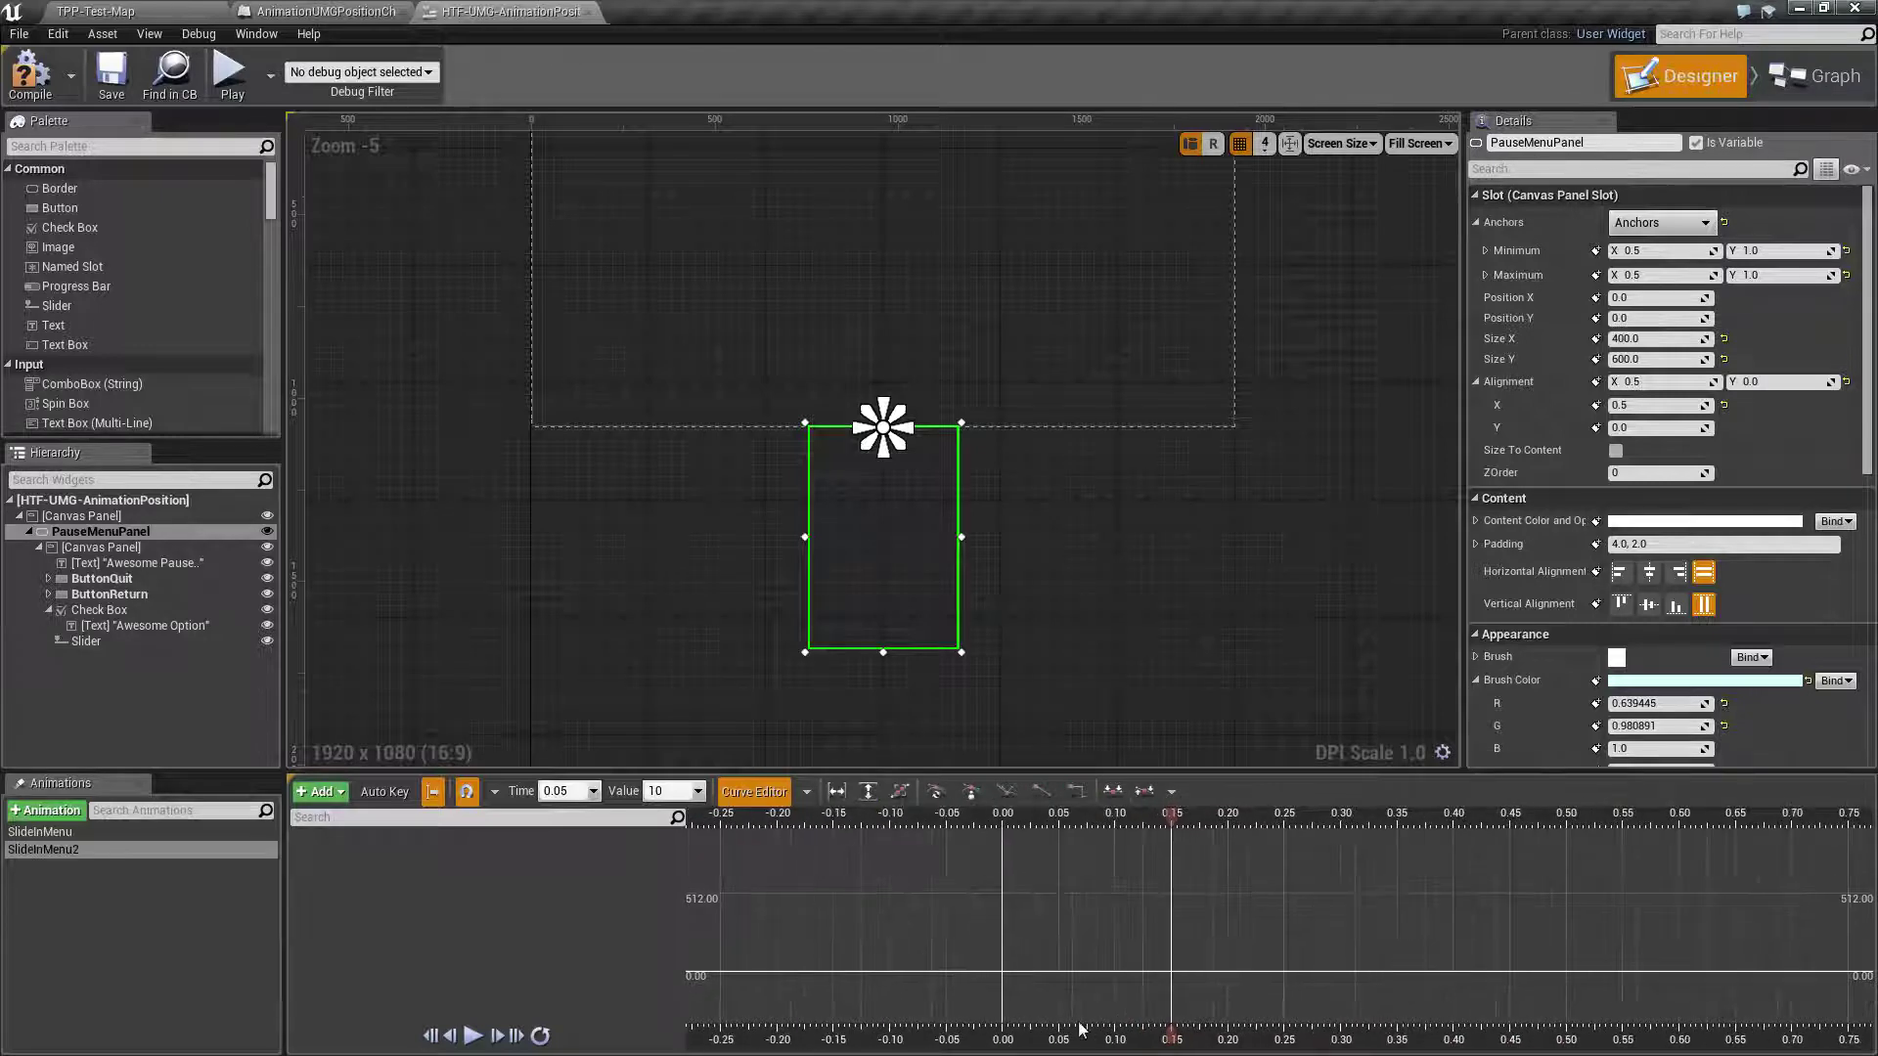
pyautogui.scroll(-3, 1147, 969)
pyautogui.scroll(2, 1150, 969)
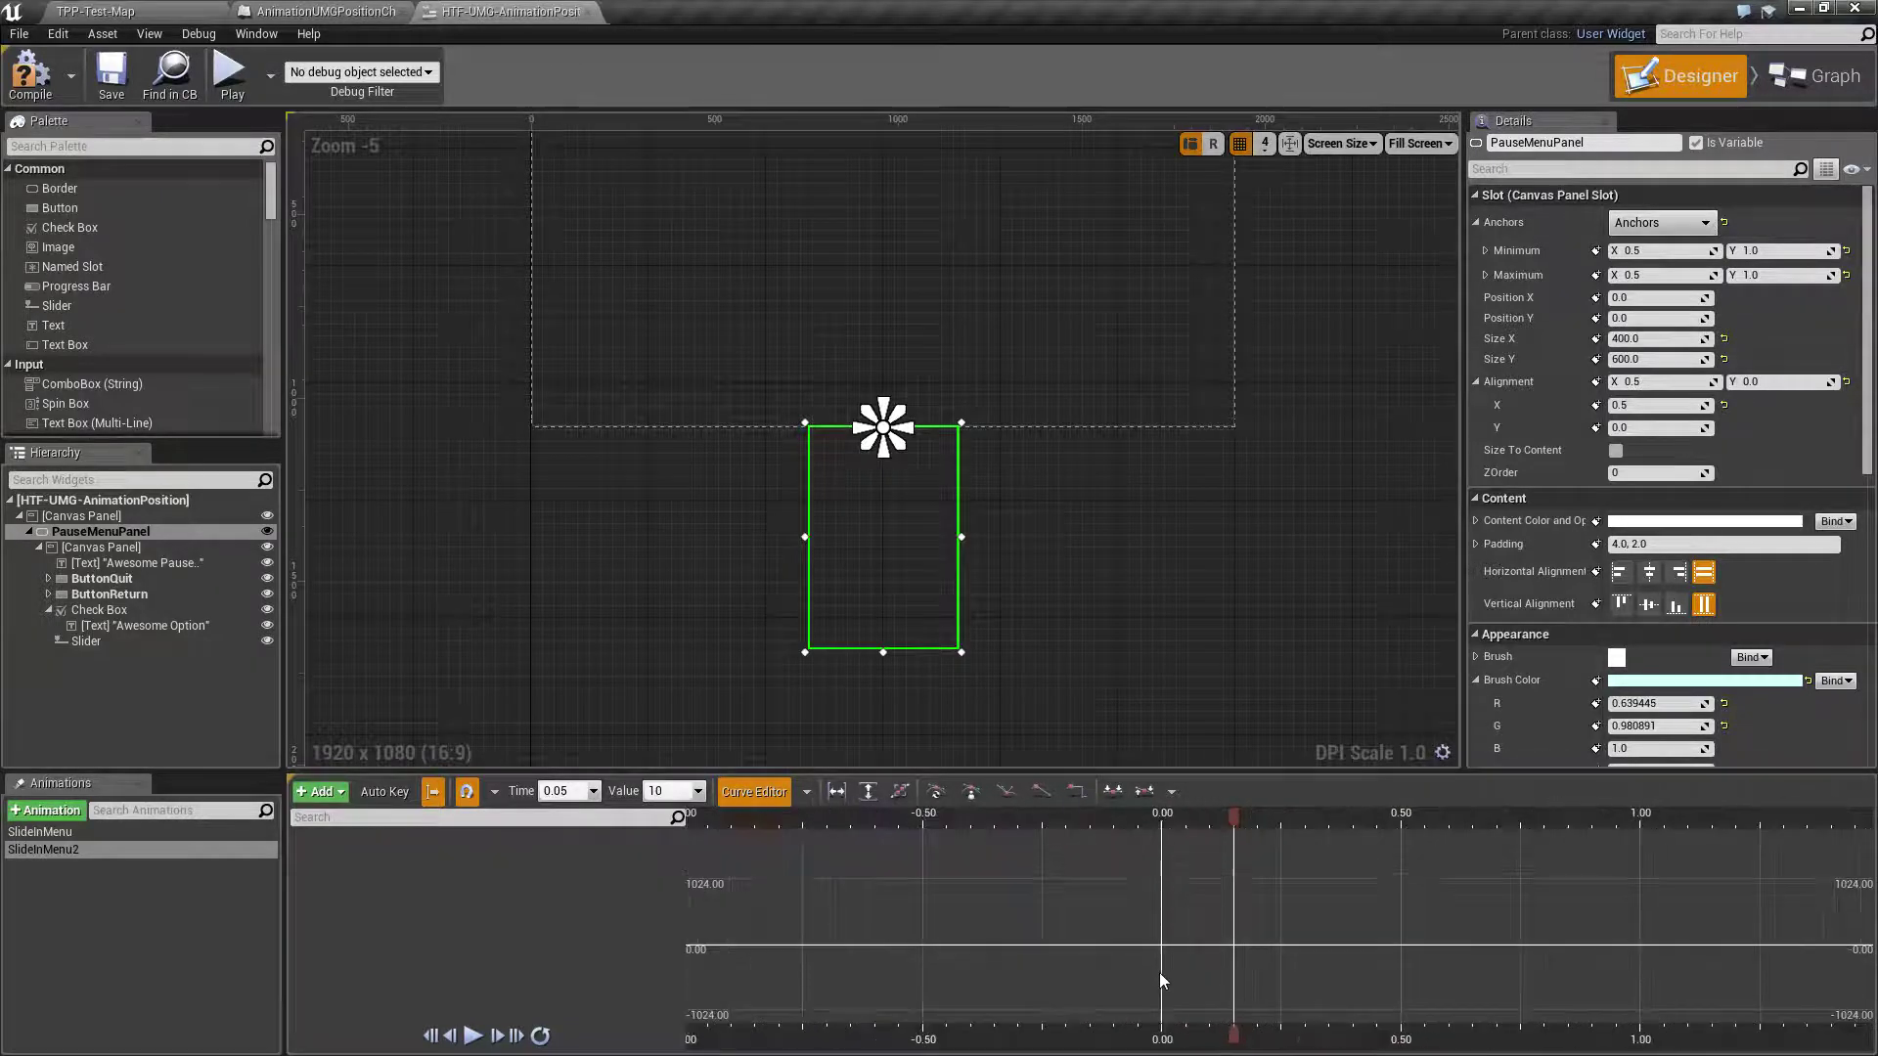
pyautogui.scroll(4, 1159, 972)
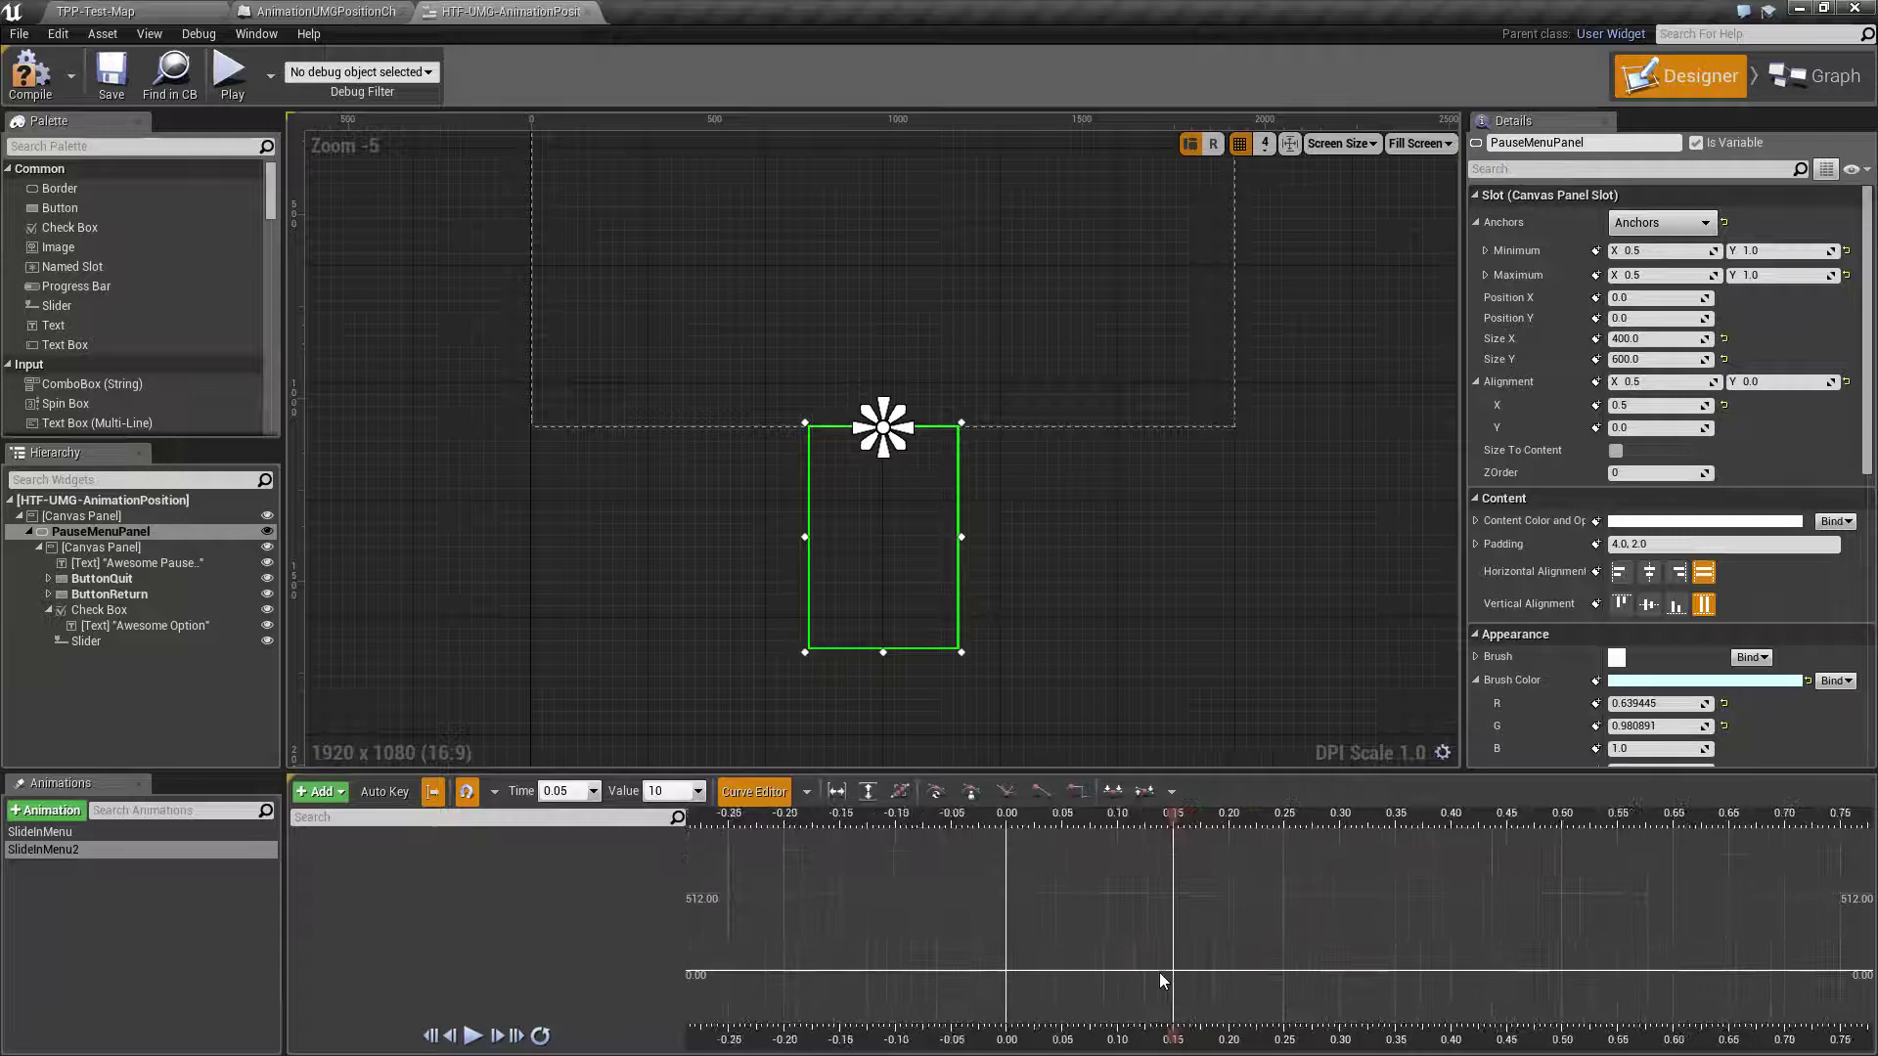
pyautogui.moveTo(1044, 971); pyautogui.dragTo(1143, 893, button='right')
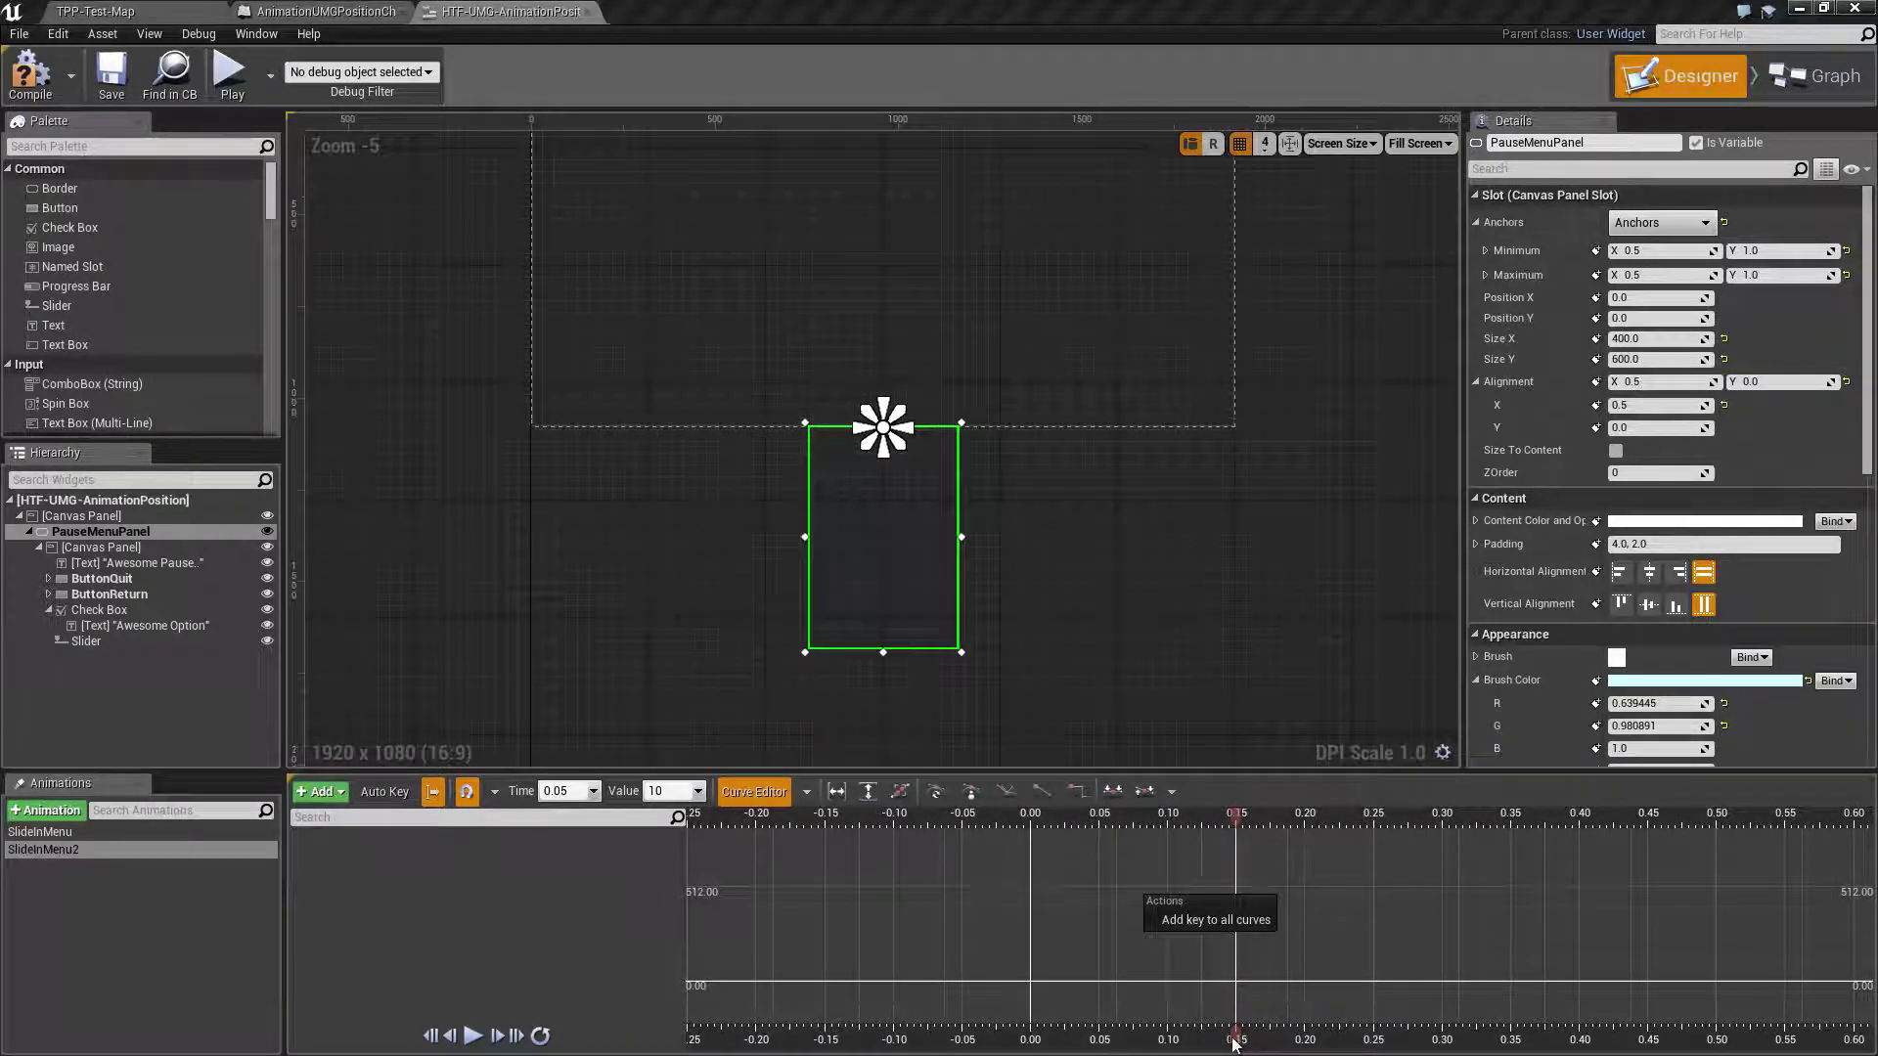
pyautogui.scroll(-6, 1253, 954)
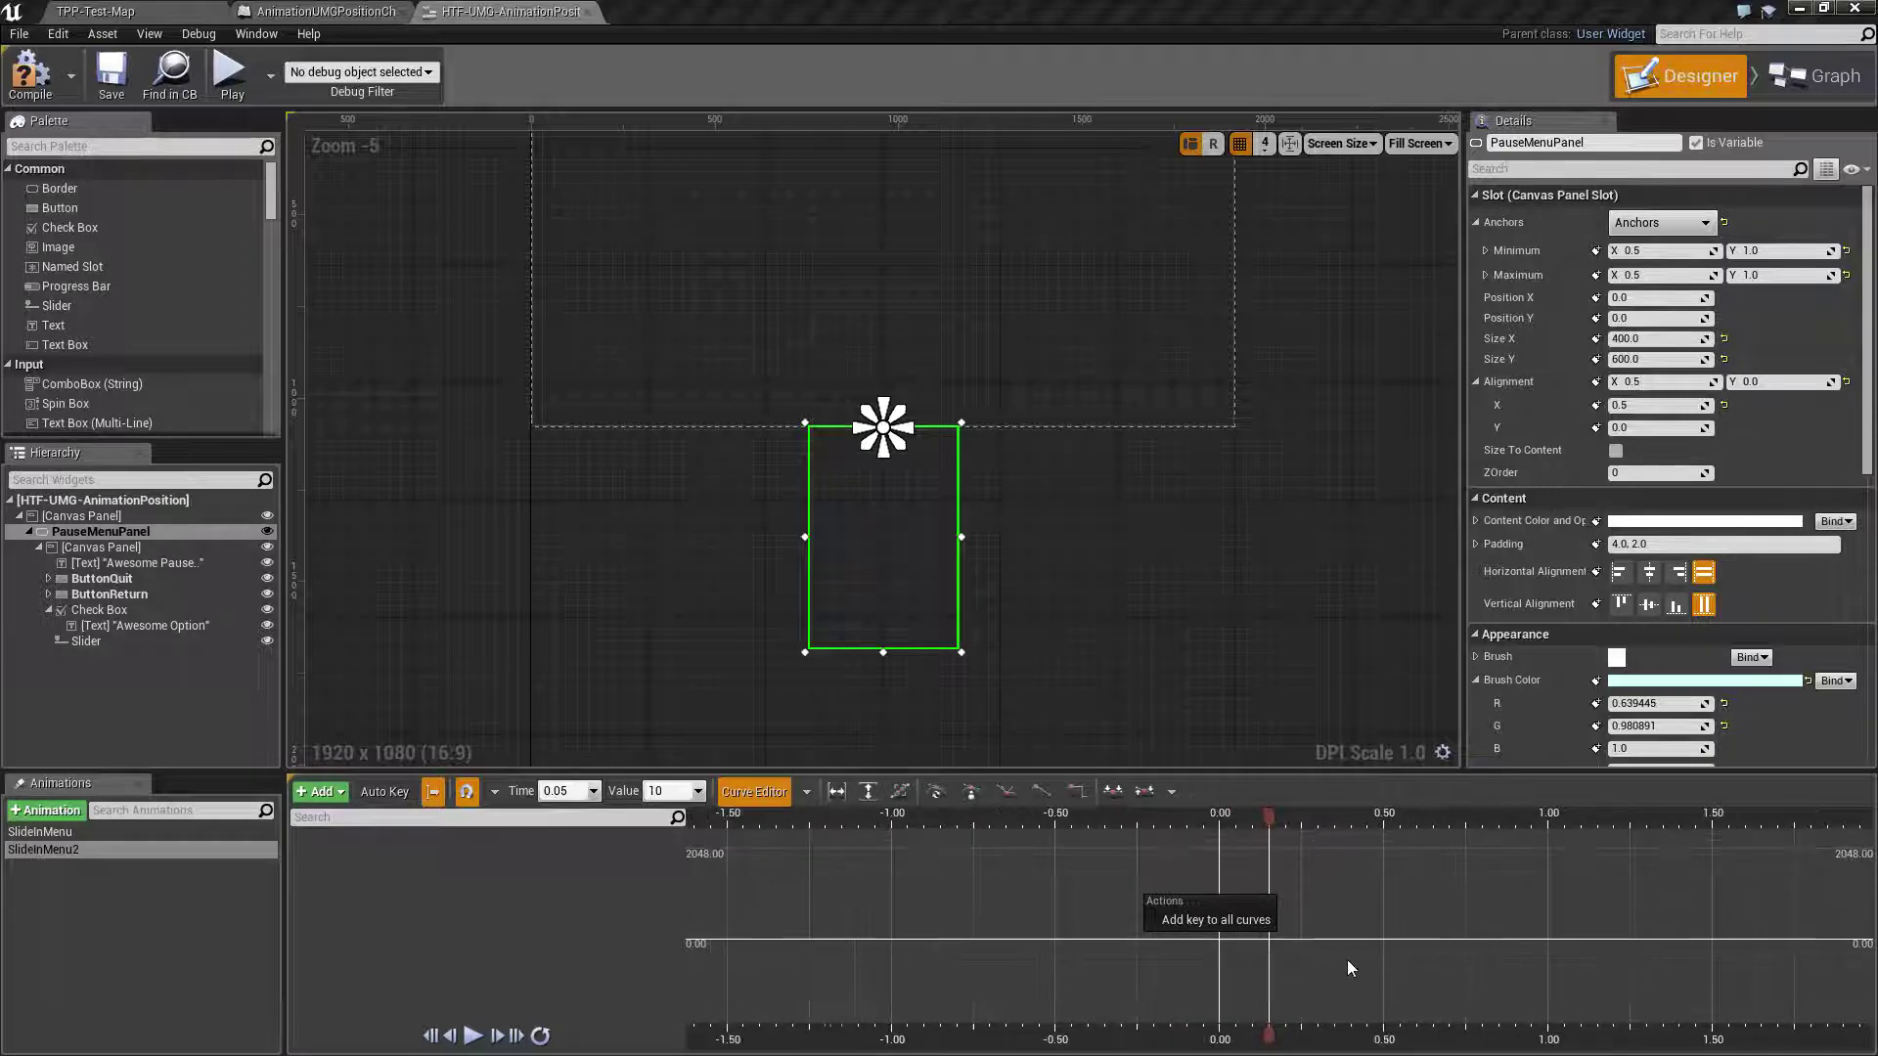
pyautogui.moveTo(1350, 968); pyautogui.dragTo(1098, 1042, button='right')
pyautogui.moveTo(1067, 1044); pyautogui.dragTo(1019, 1045)
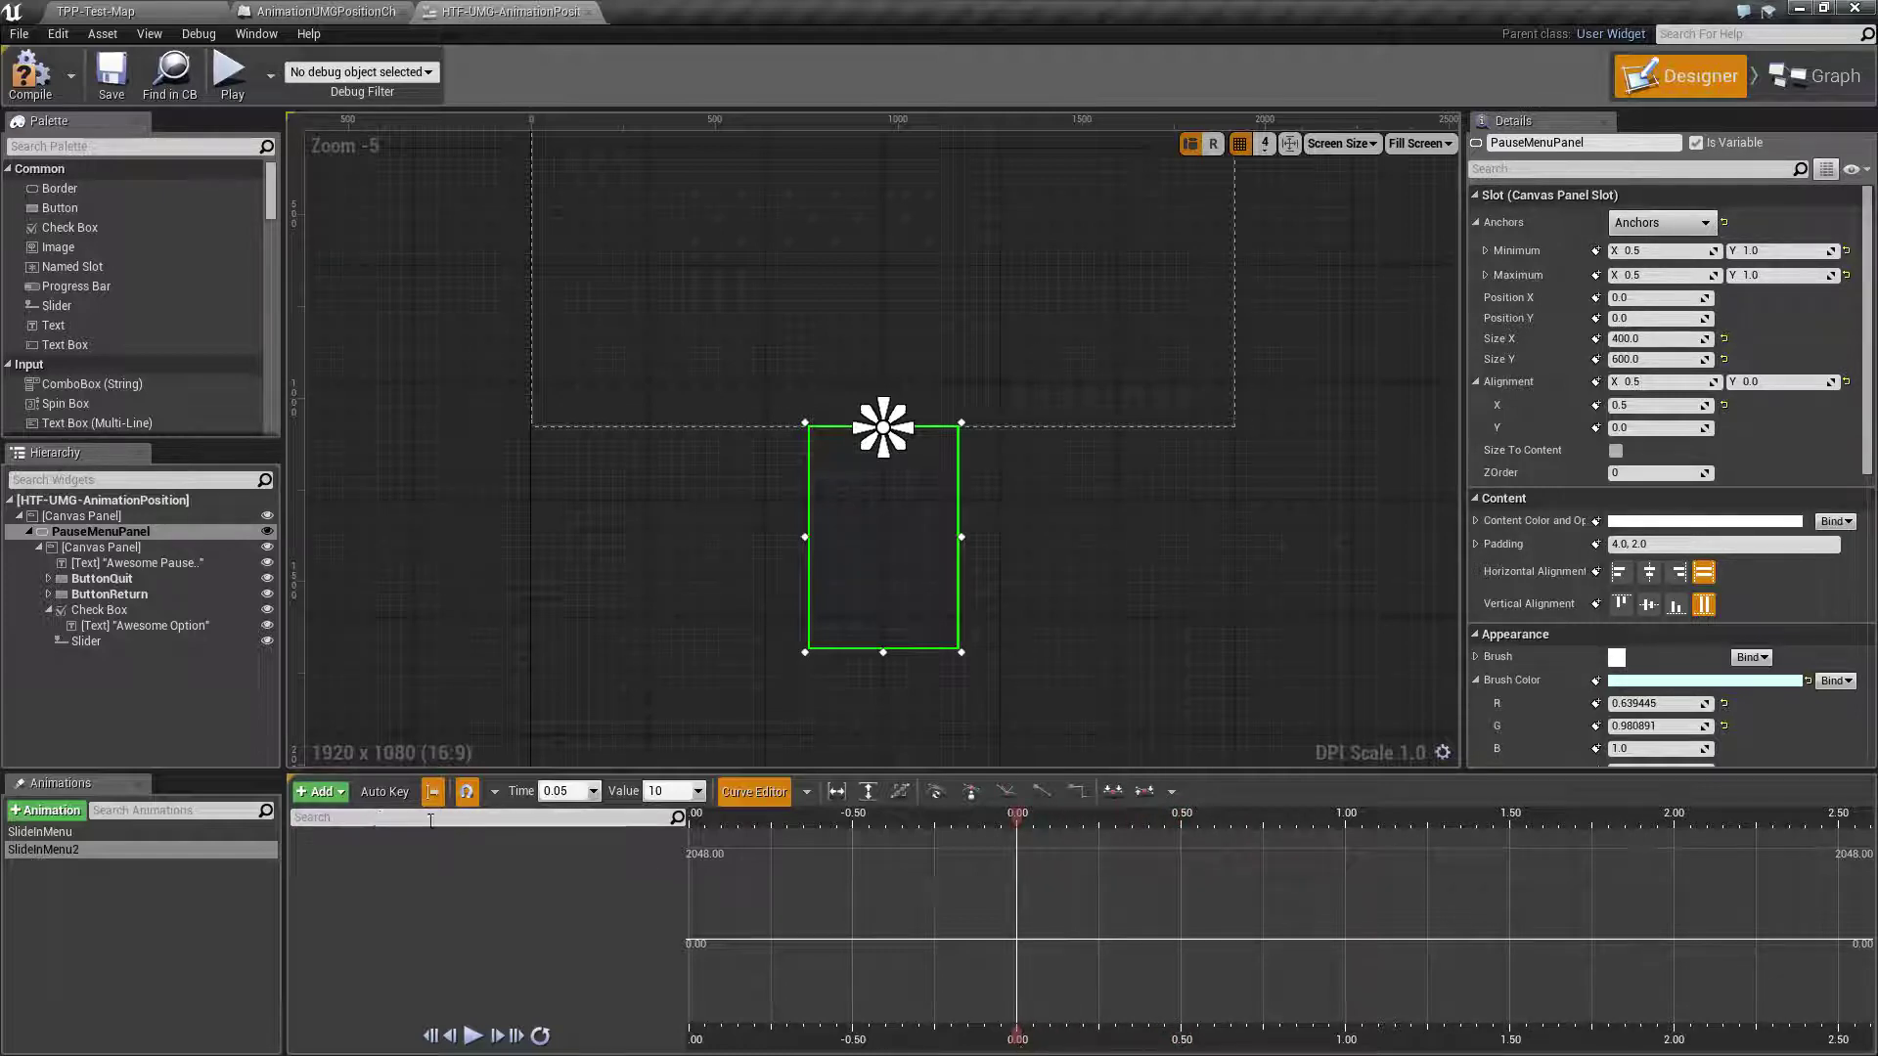
# Enable Auto Key and add start keyframes for the panel's Alignment, anchor Minimum and anchor Maximum.
pyautogui.click(373, 793)
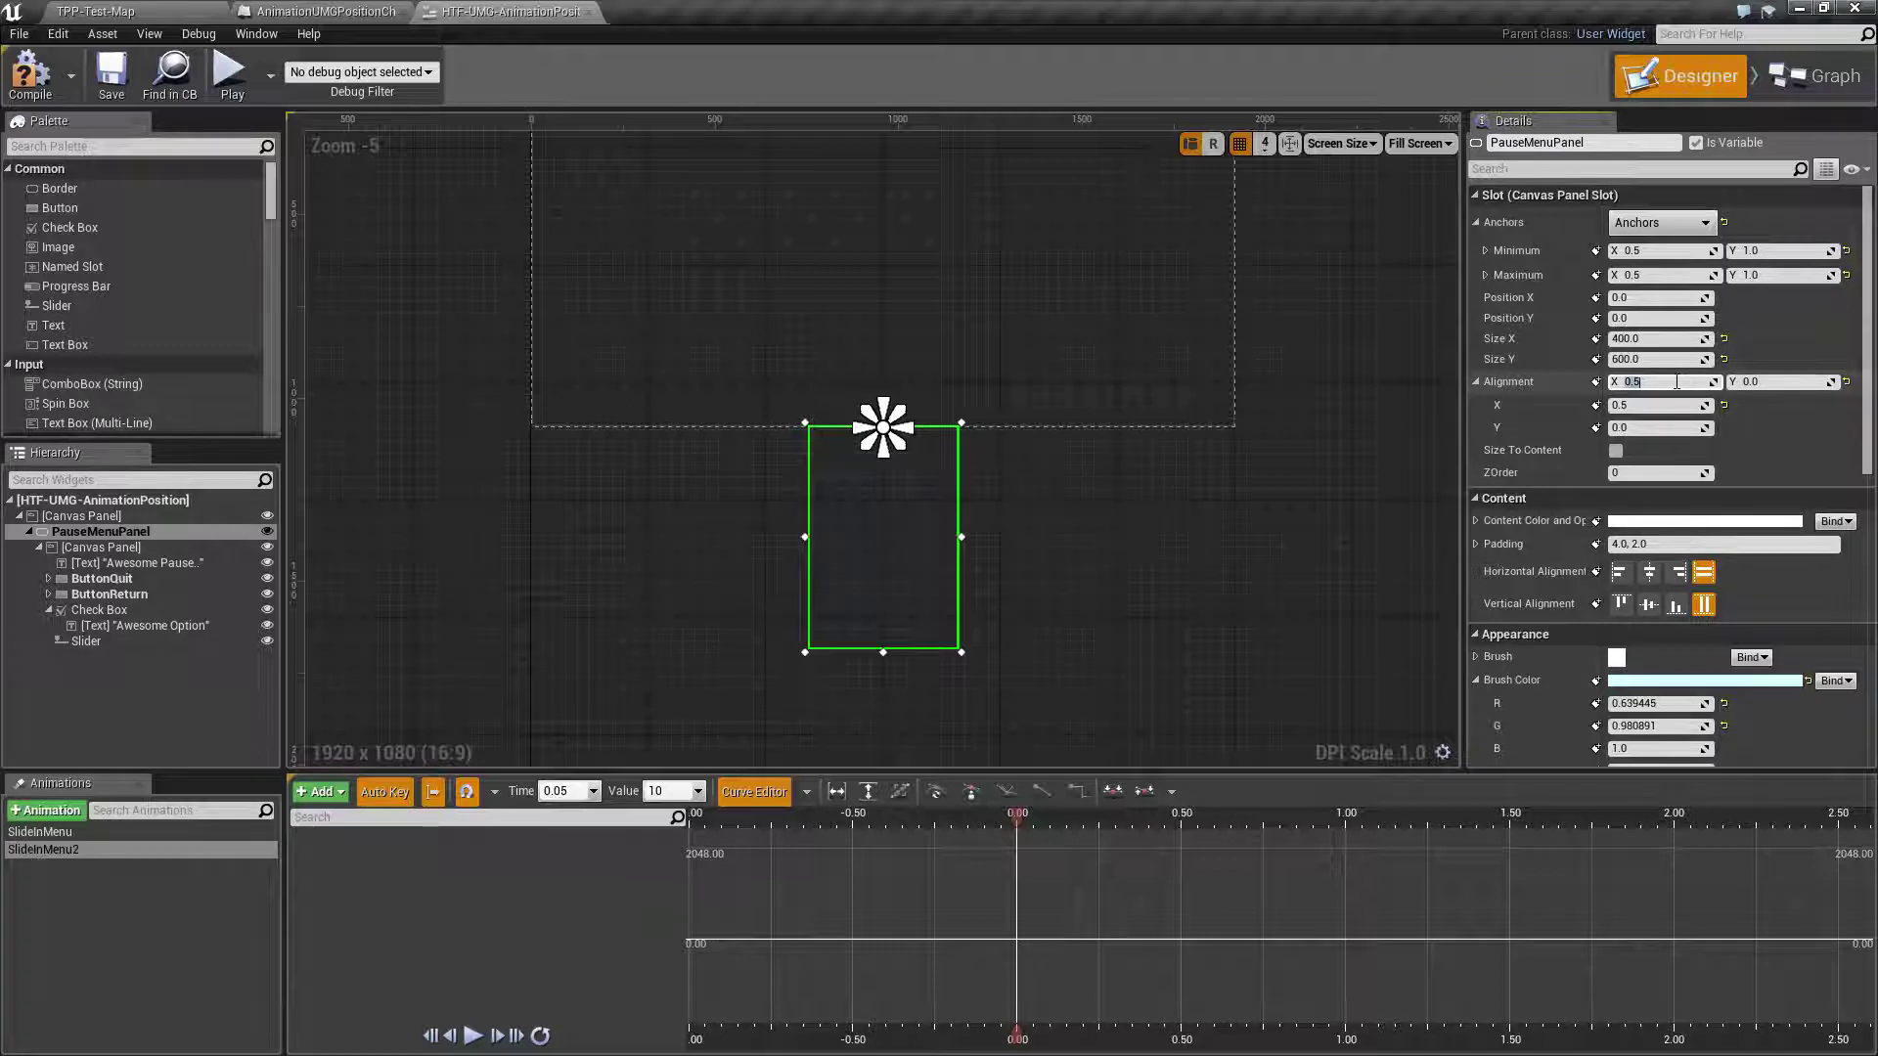
pyautogui.click(1747, 381)
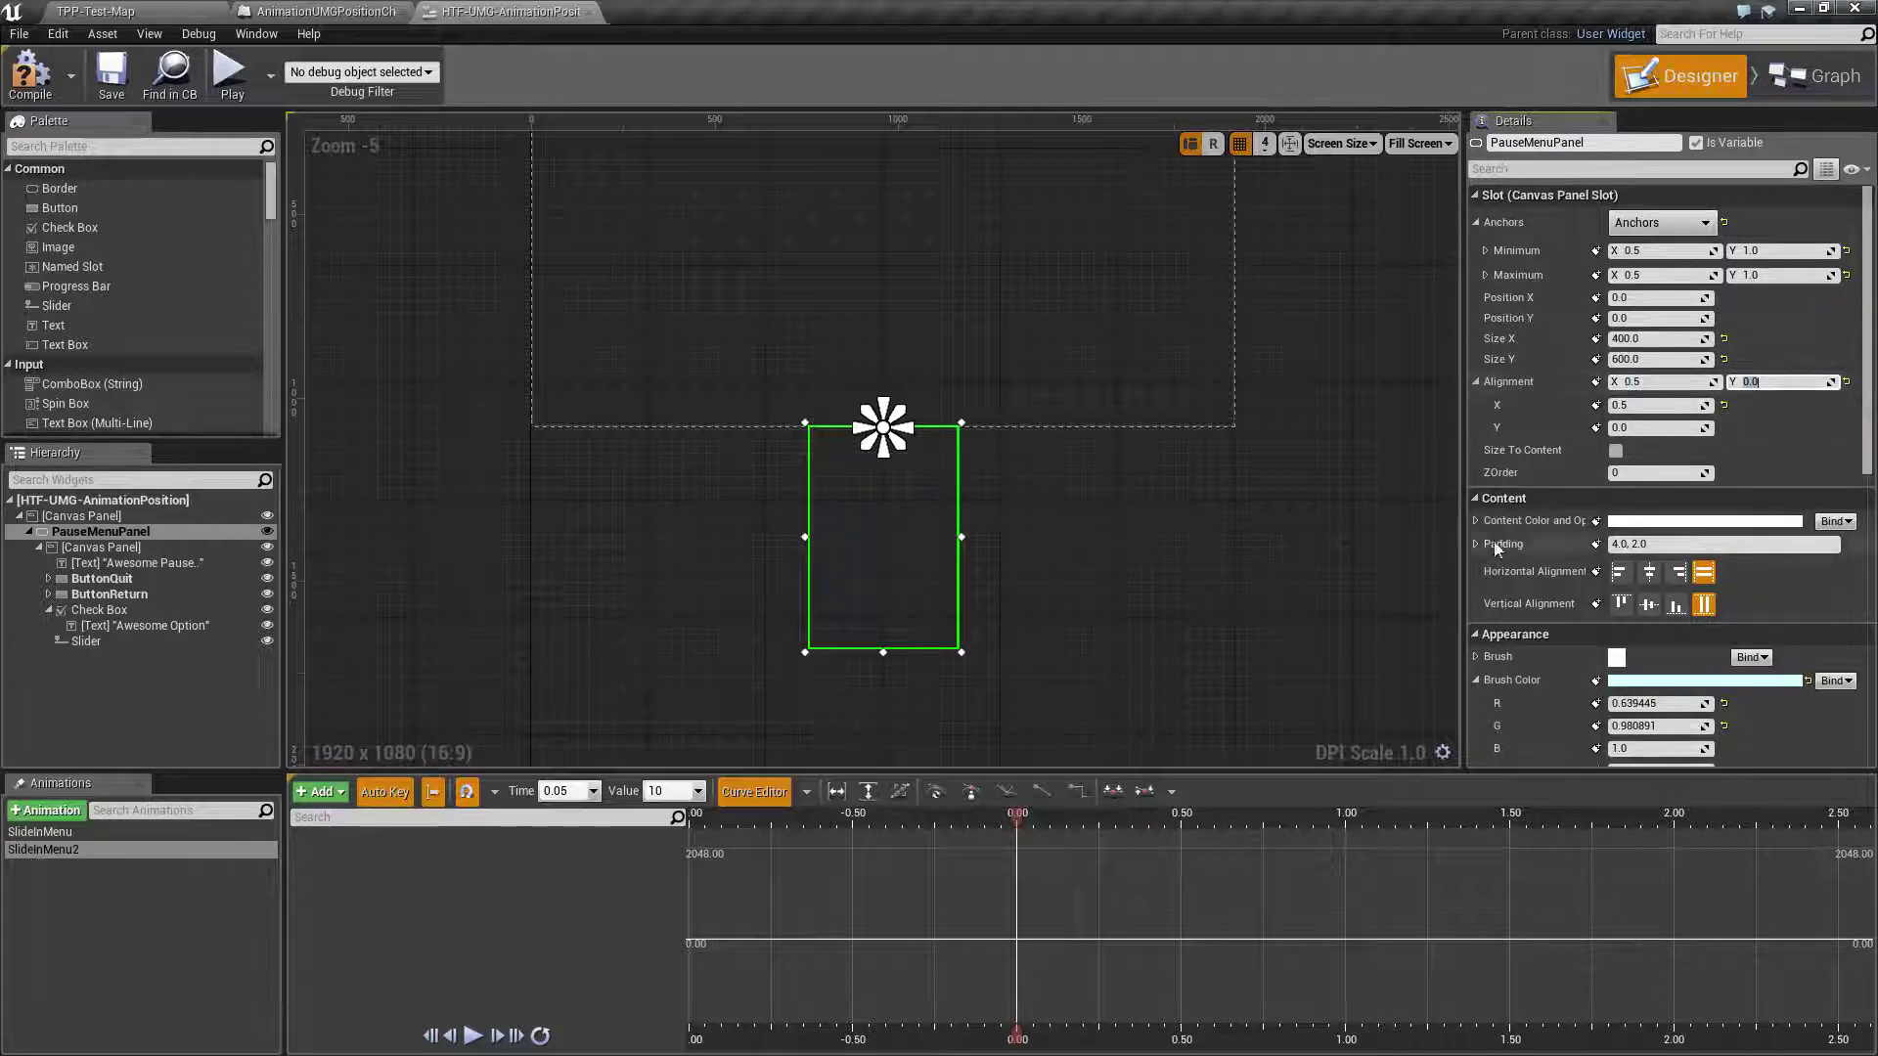
pyautogui.click(1595, 383)
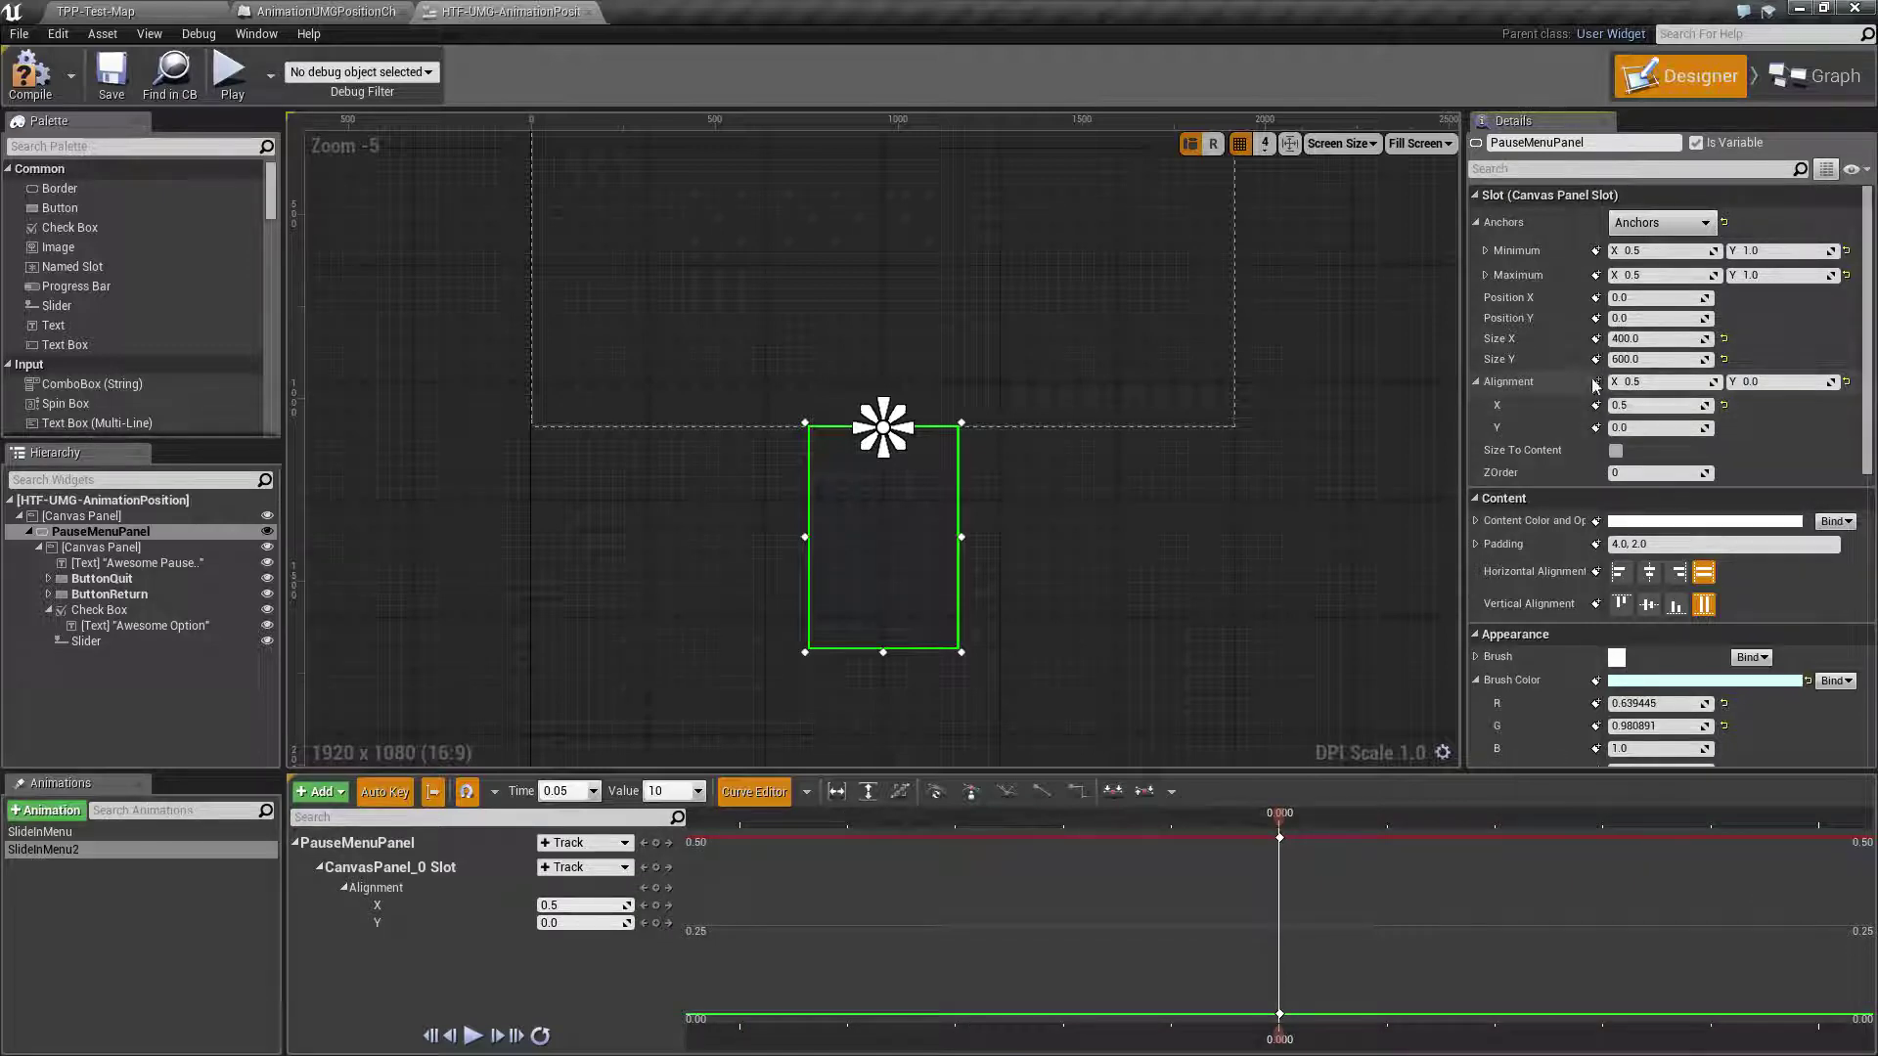
pyautogui.click(1597, 252)
pyautogui.click(1596, 276)
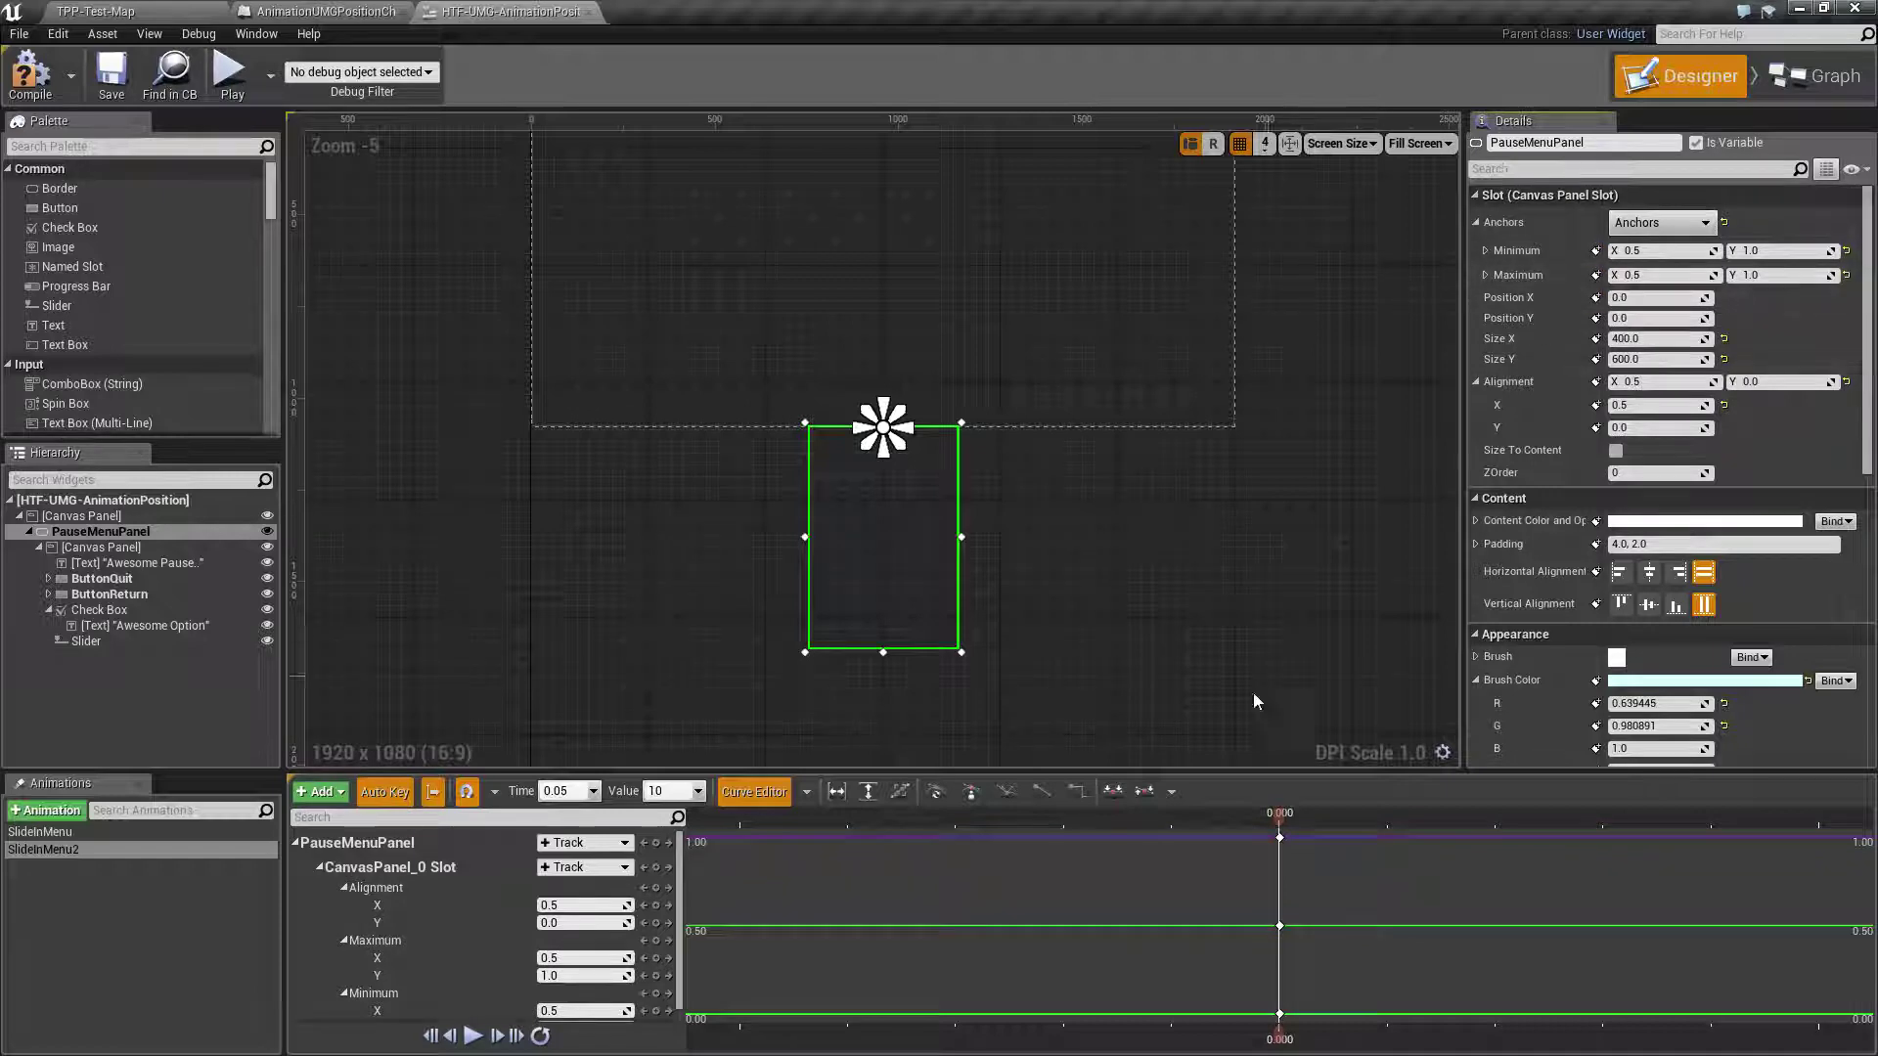
pyautogui.scroll(-1, 615, 908)
pyautogui.scroll(1, 587, 908)
pyautogui.scroll(5, 1342, 908)
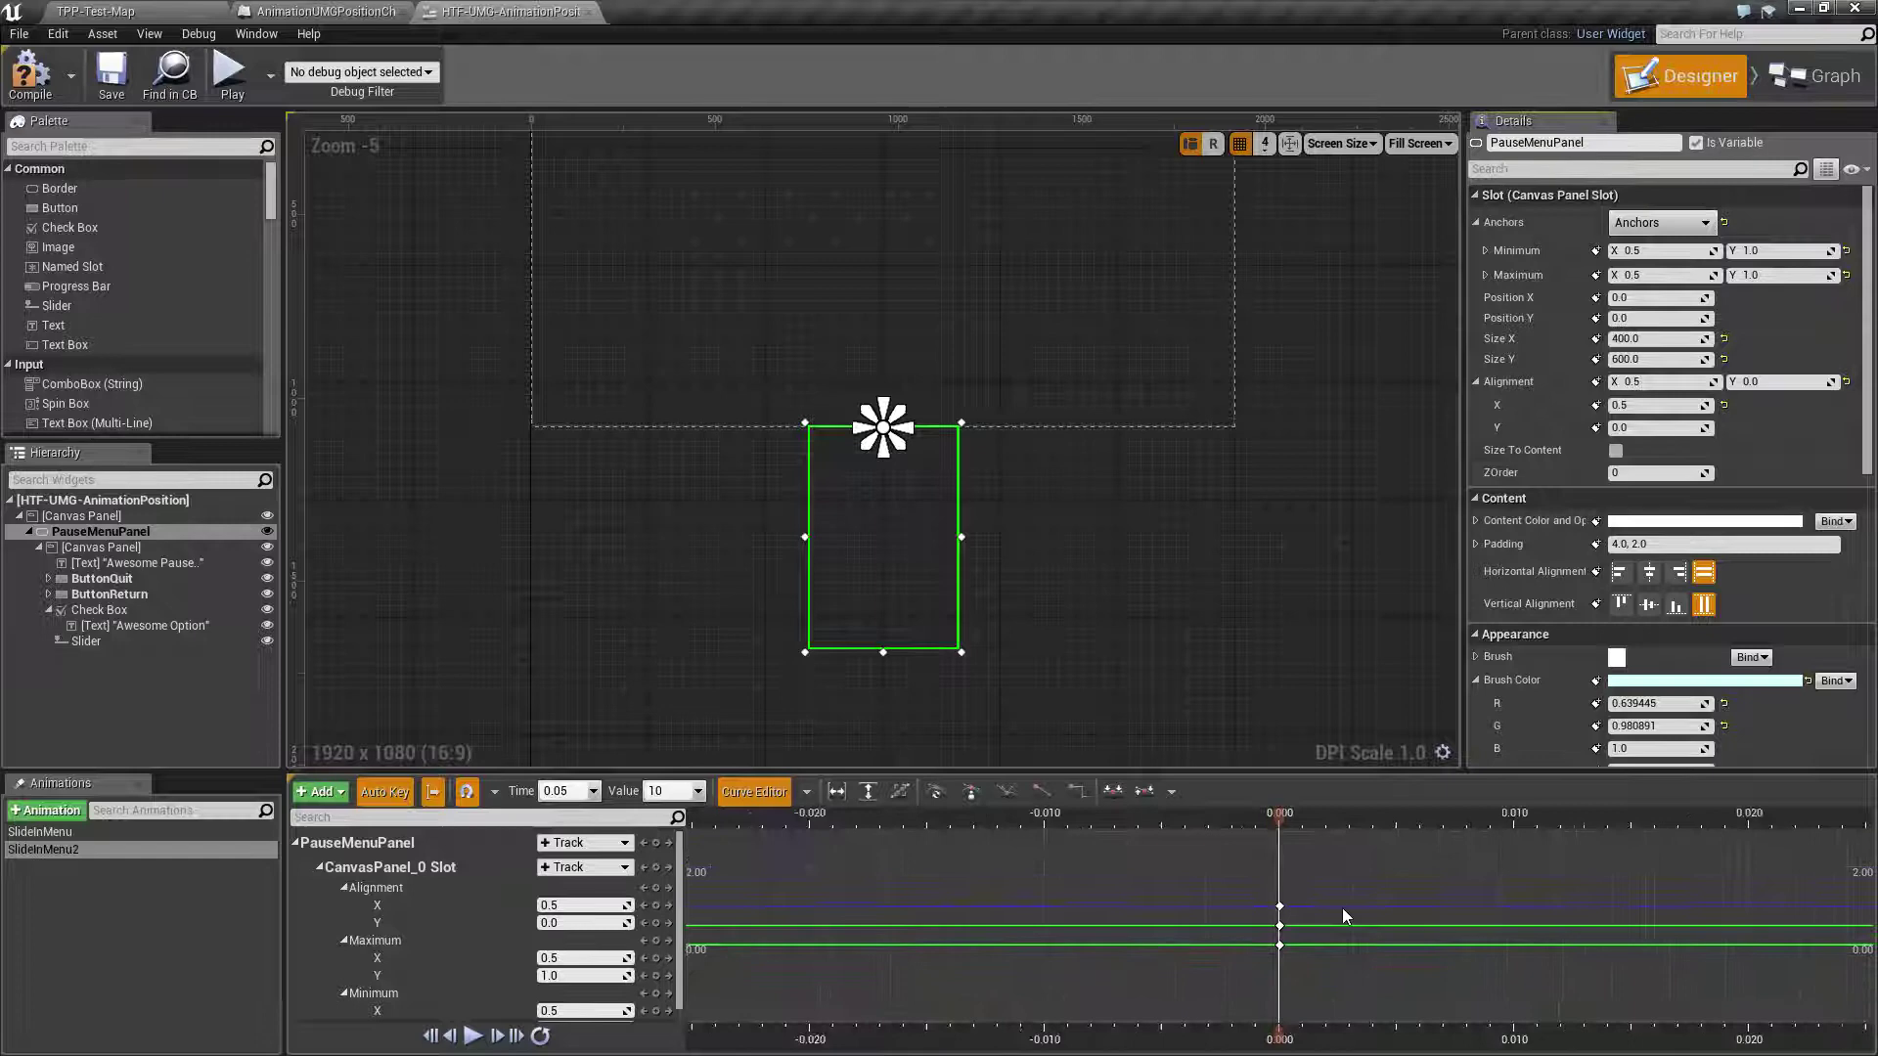
pyautogui.scroll(-5, 1383, 941)
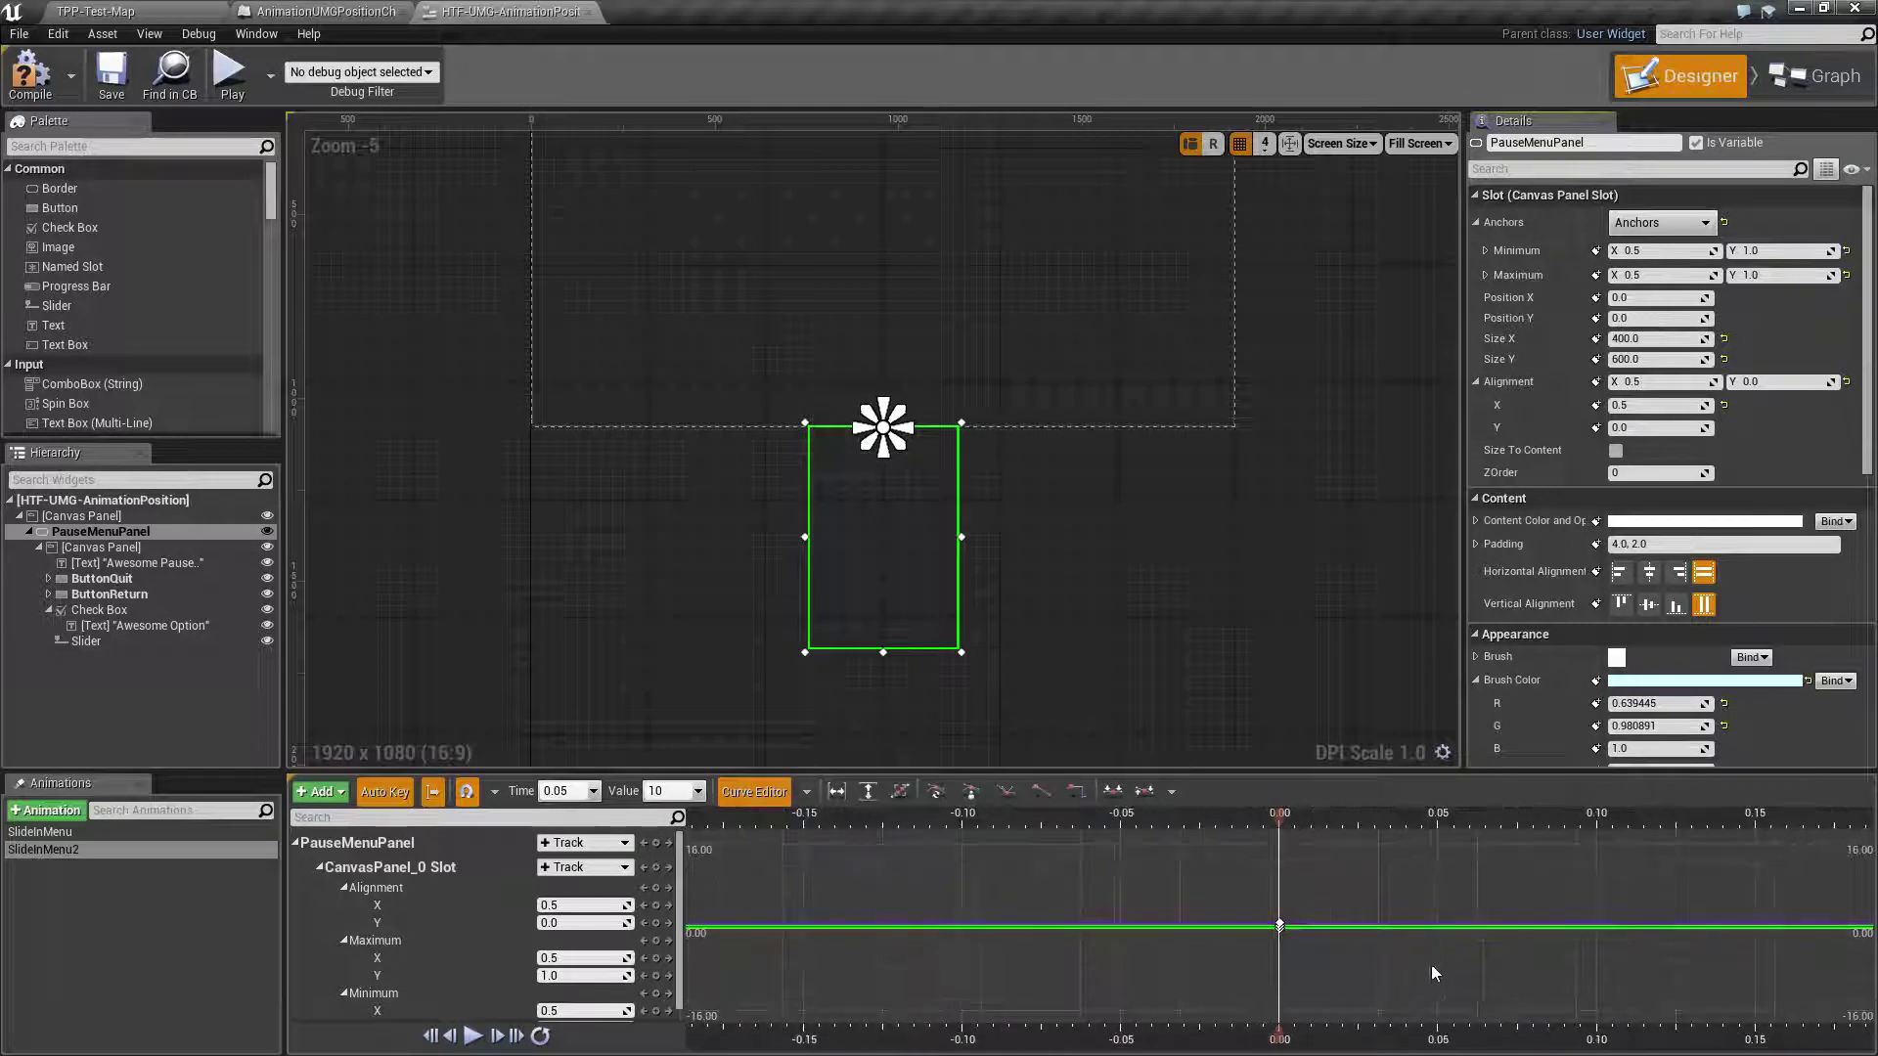
pyautogui.scroll(-2, 1172, 972)
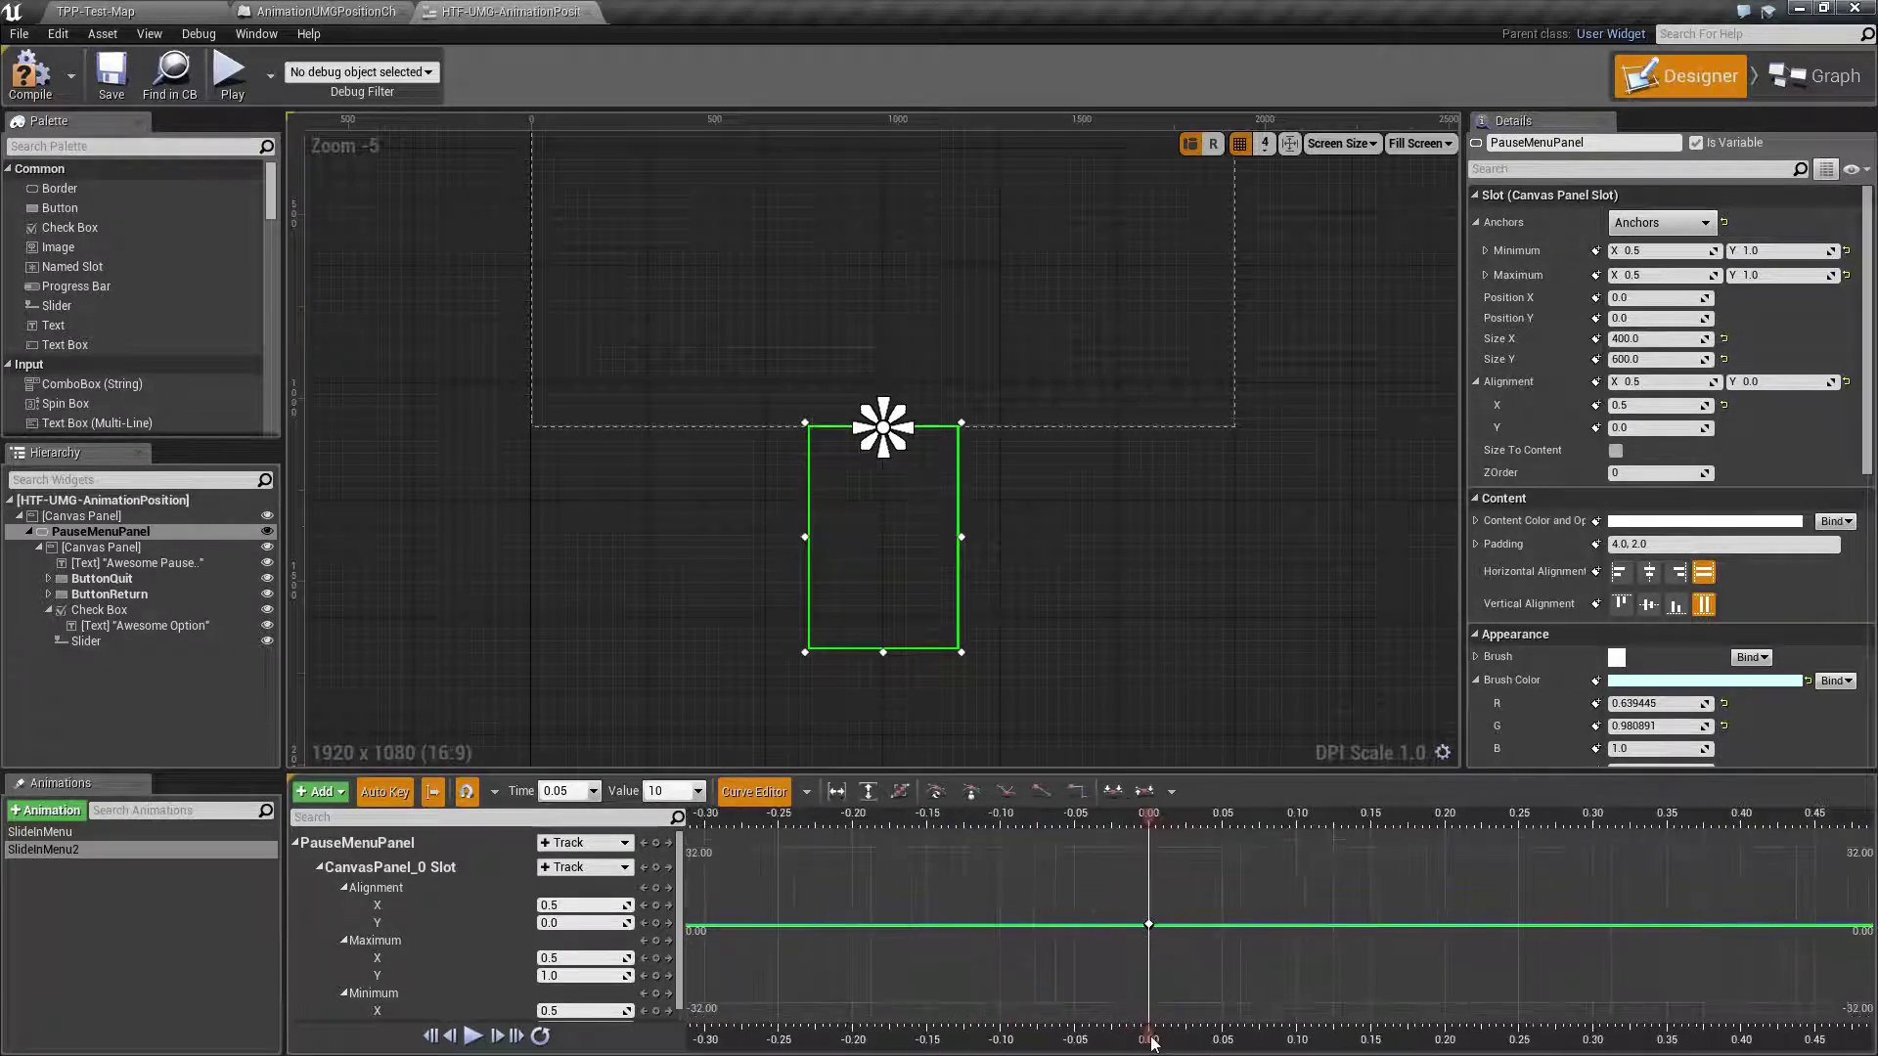
# At 0.50 s, key the panel with centre anchors, Alignment Y 0.5 and Position Y 0.
pyautogui.moveTo(1157, 1046); pyautogui.dragTo(1555, 1044)
pyautogui.scroll(-3, 1260, 961)
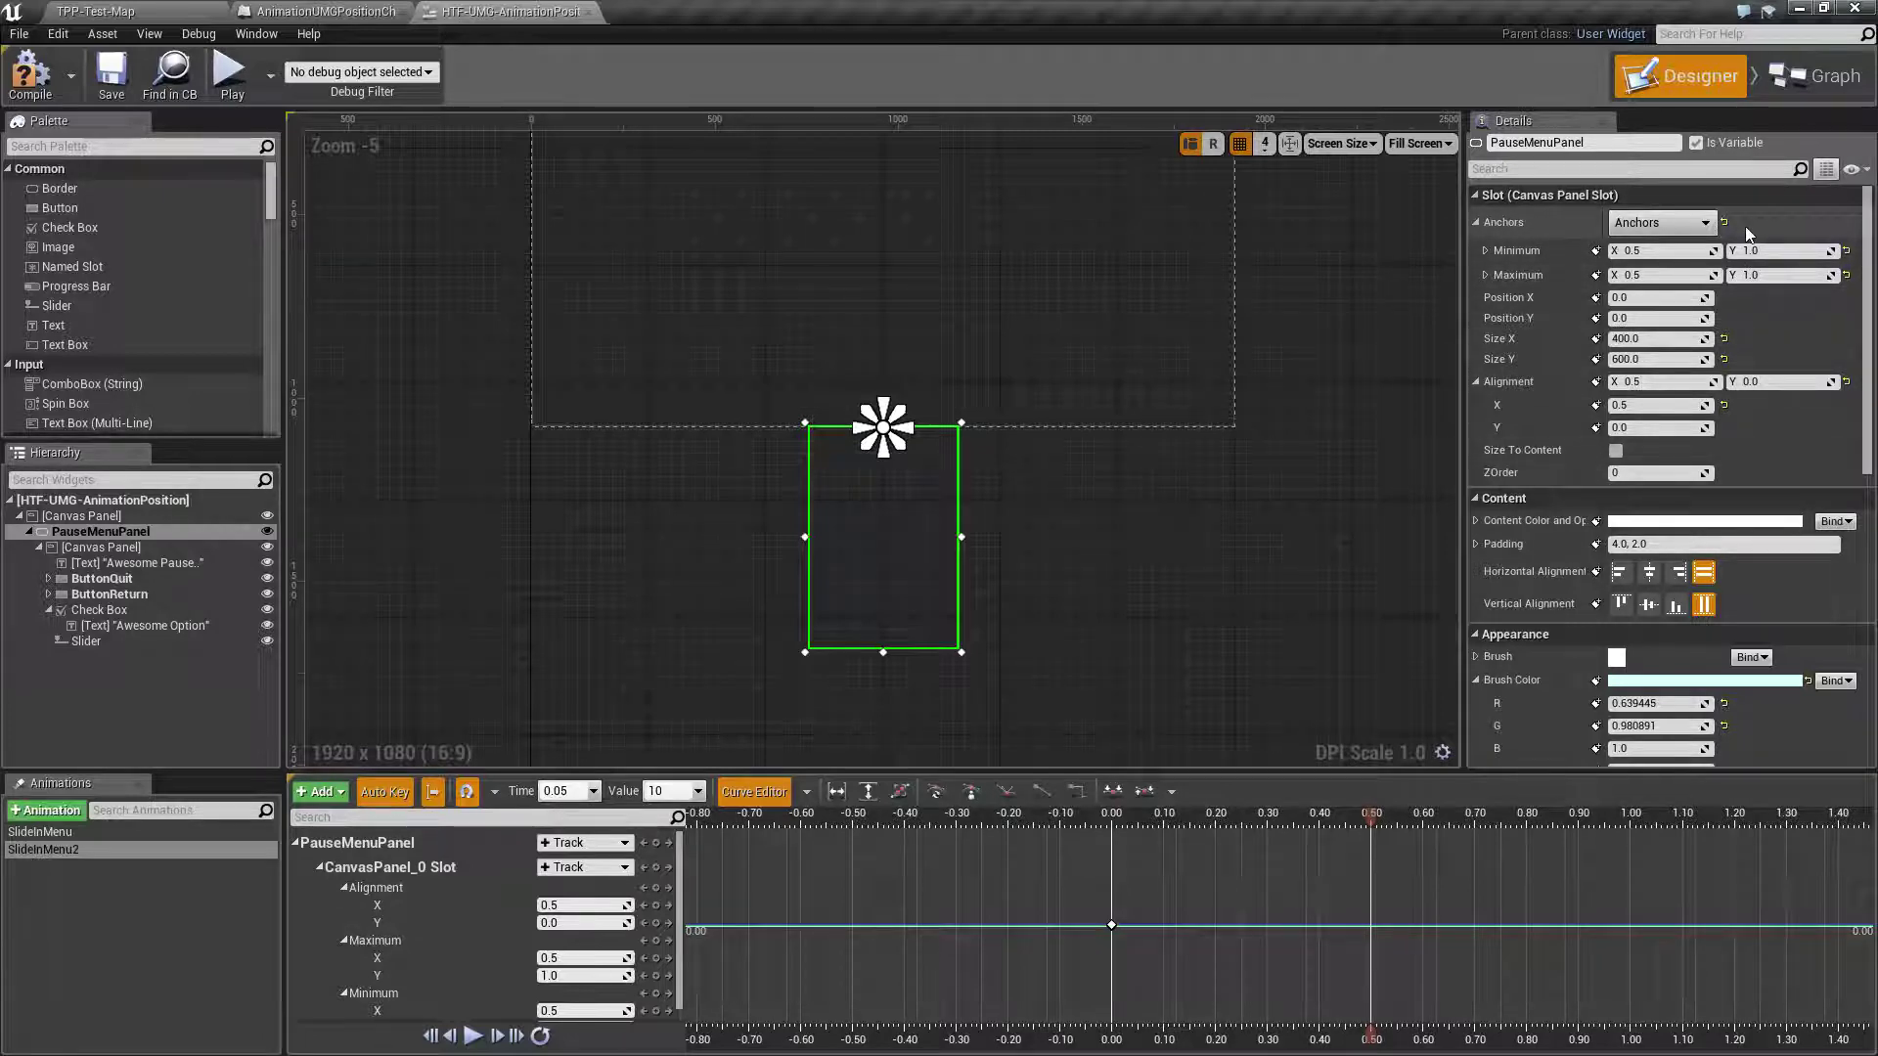
pyautogui.moveTo(1358, 297); pyautogui.dragTo(1340, 428, button='right')
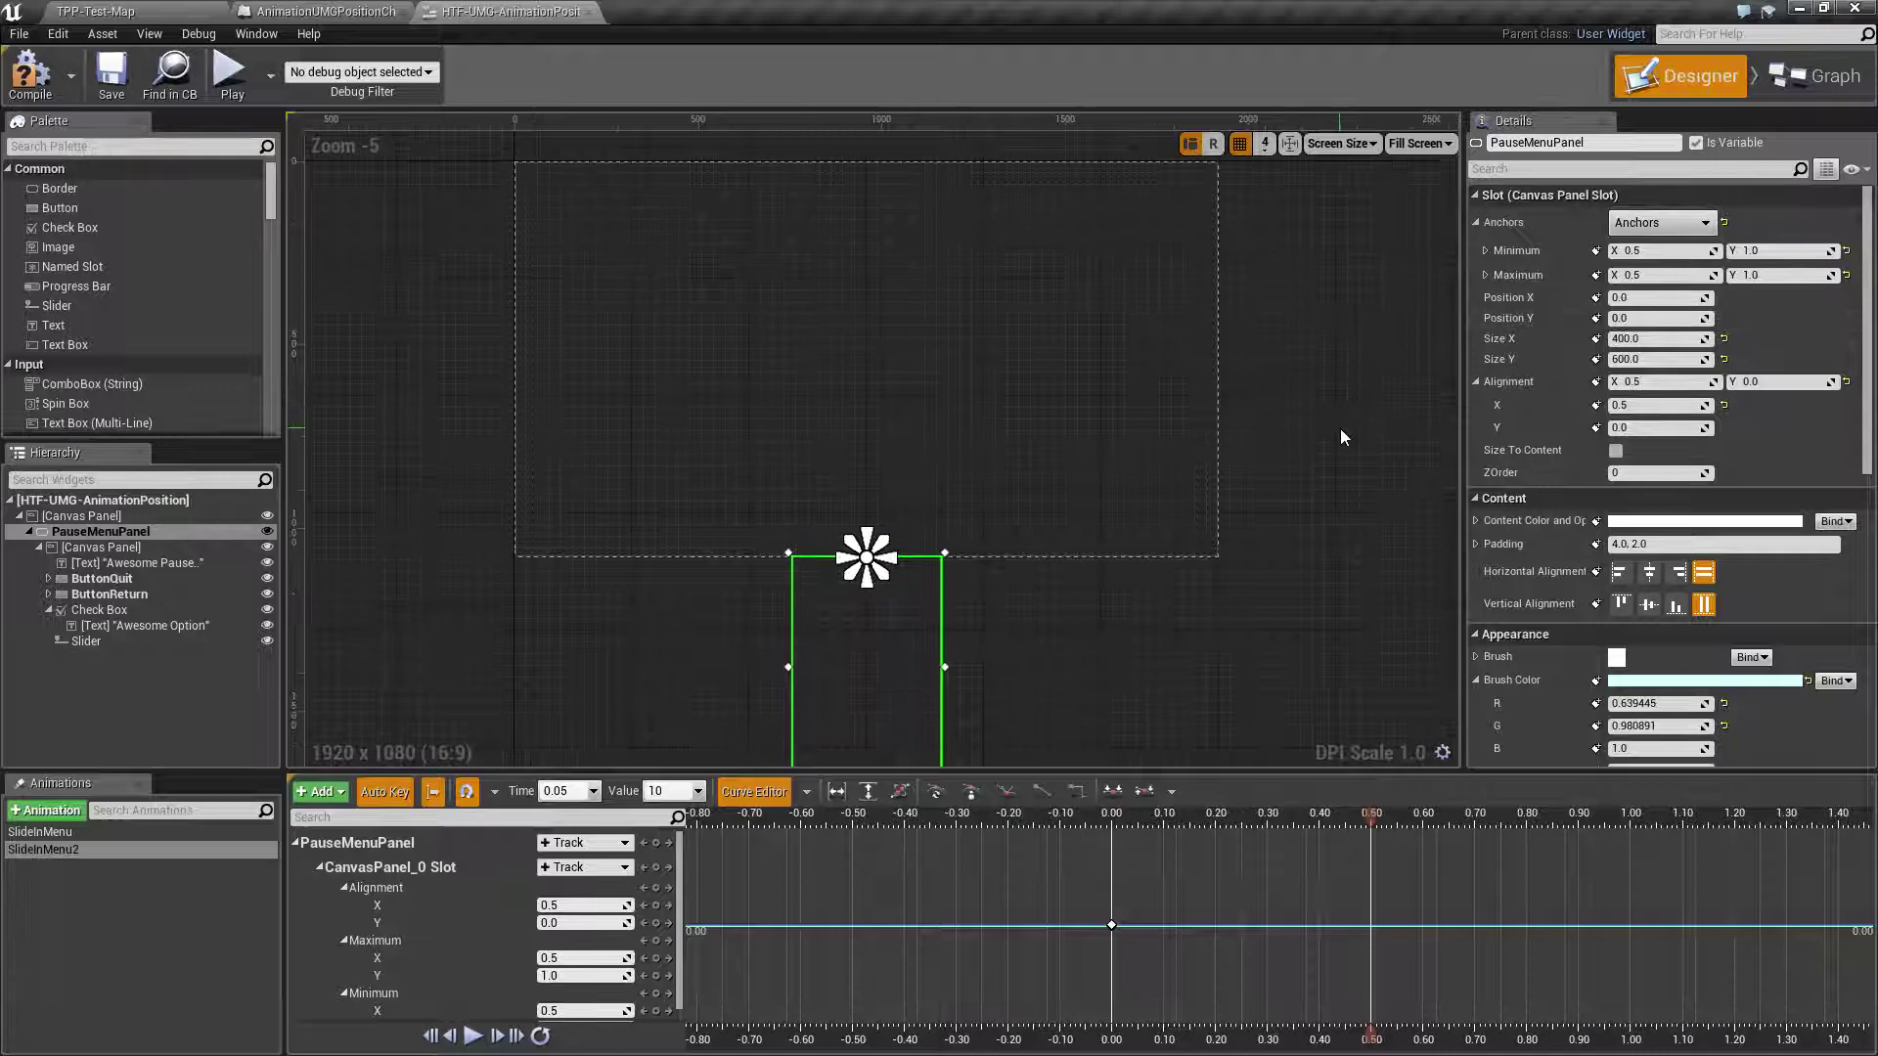
pyautogui.click(1674, 223)
pyautogui.click(1692, 333)
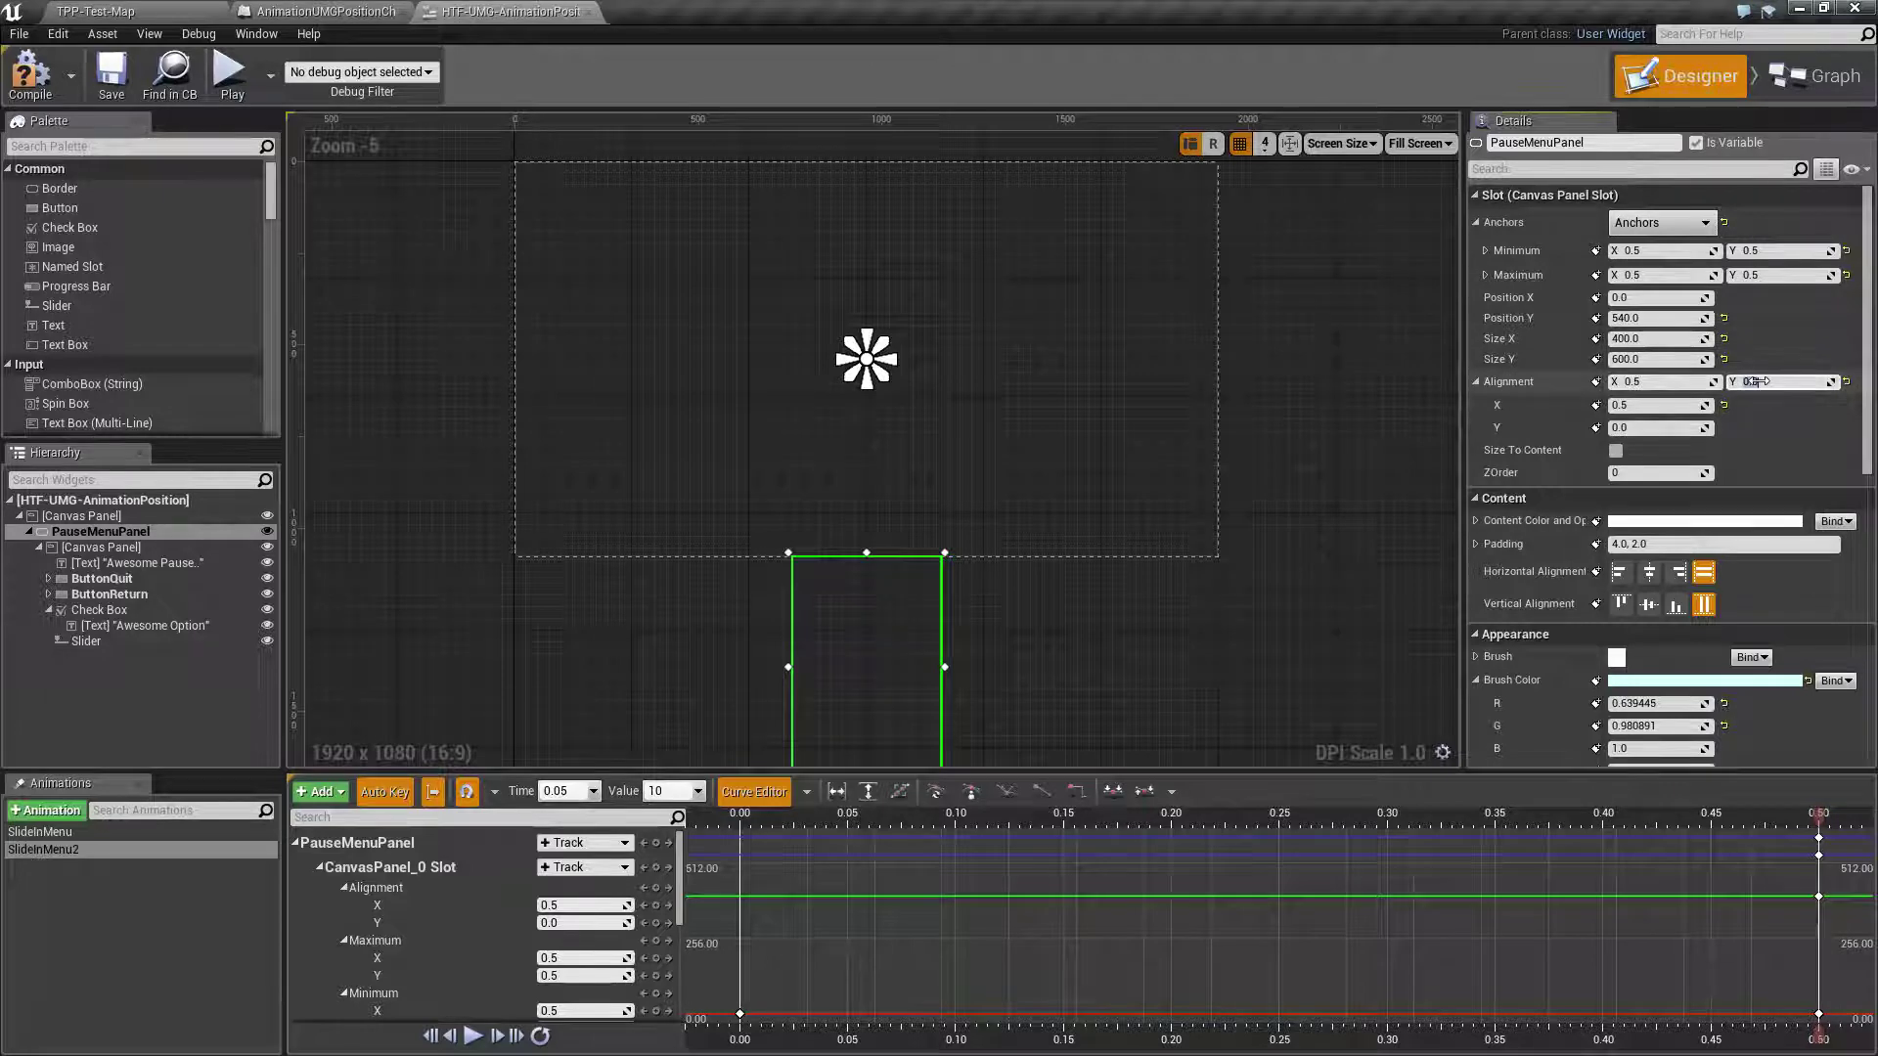
pyautogui.press('Return')
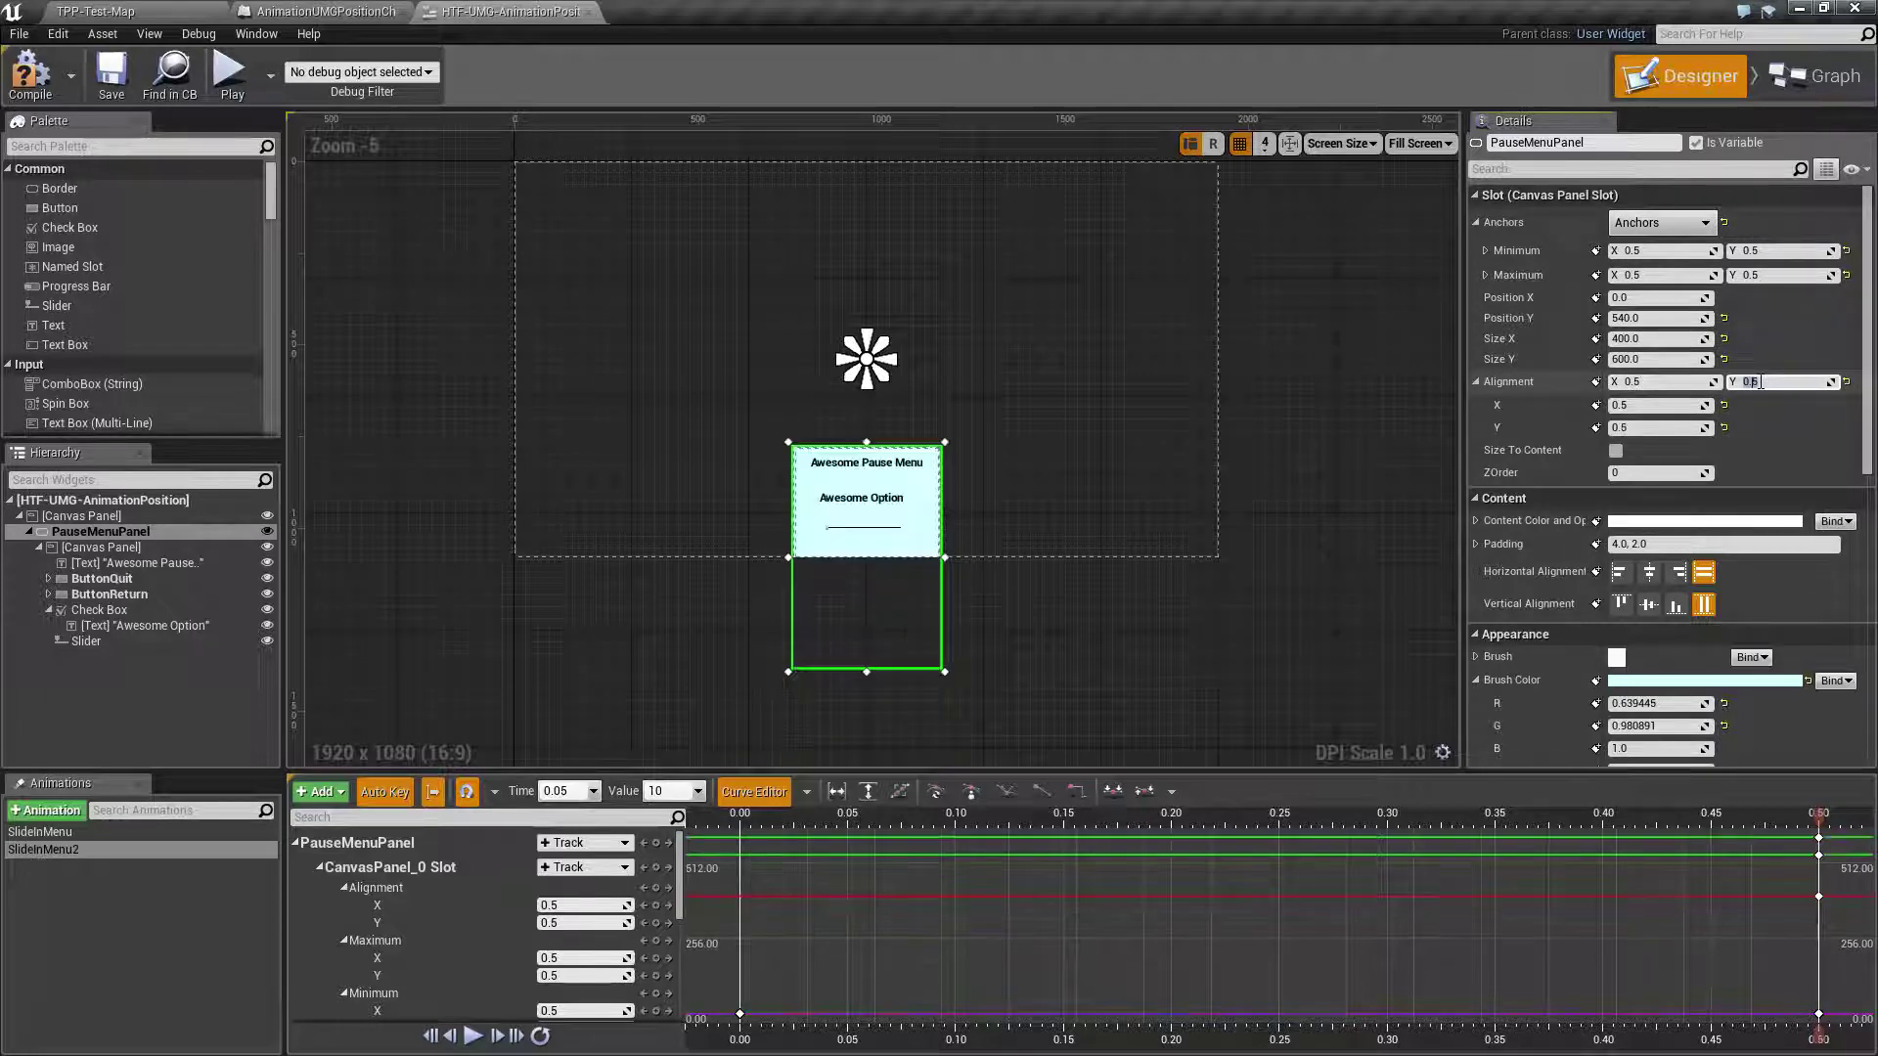
pyautogui.click(1663, 318)
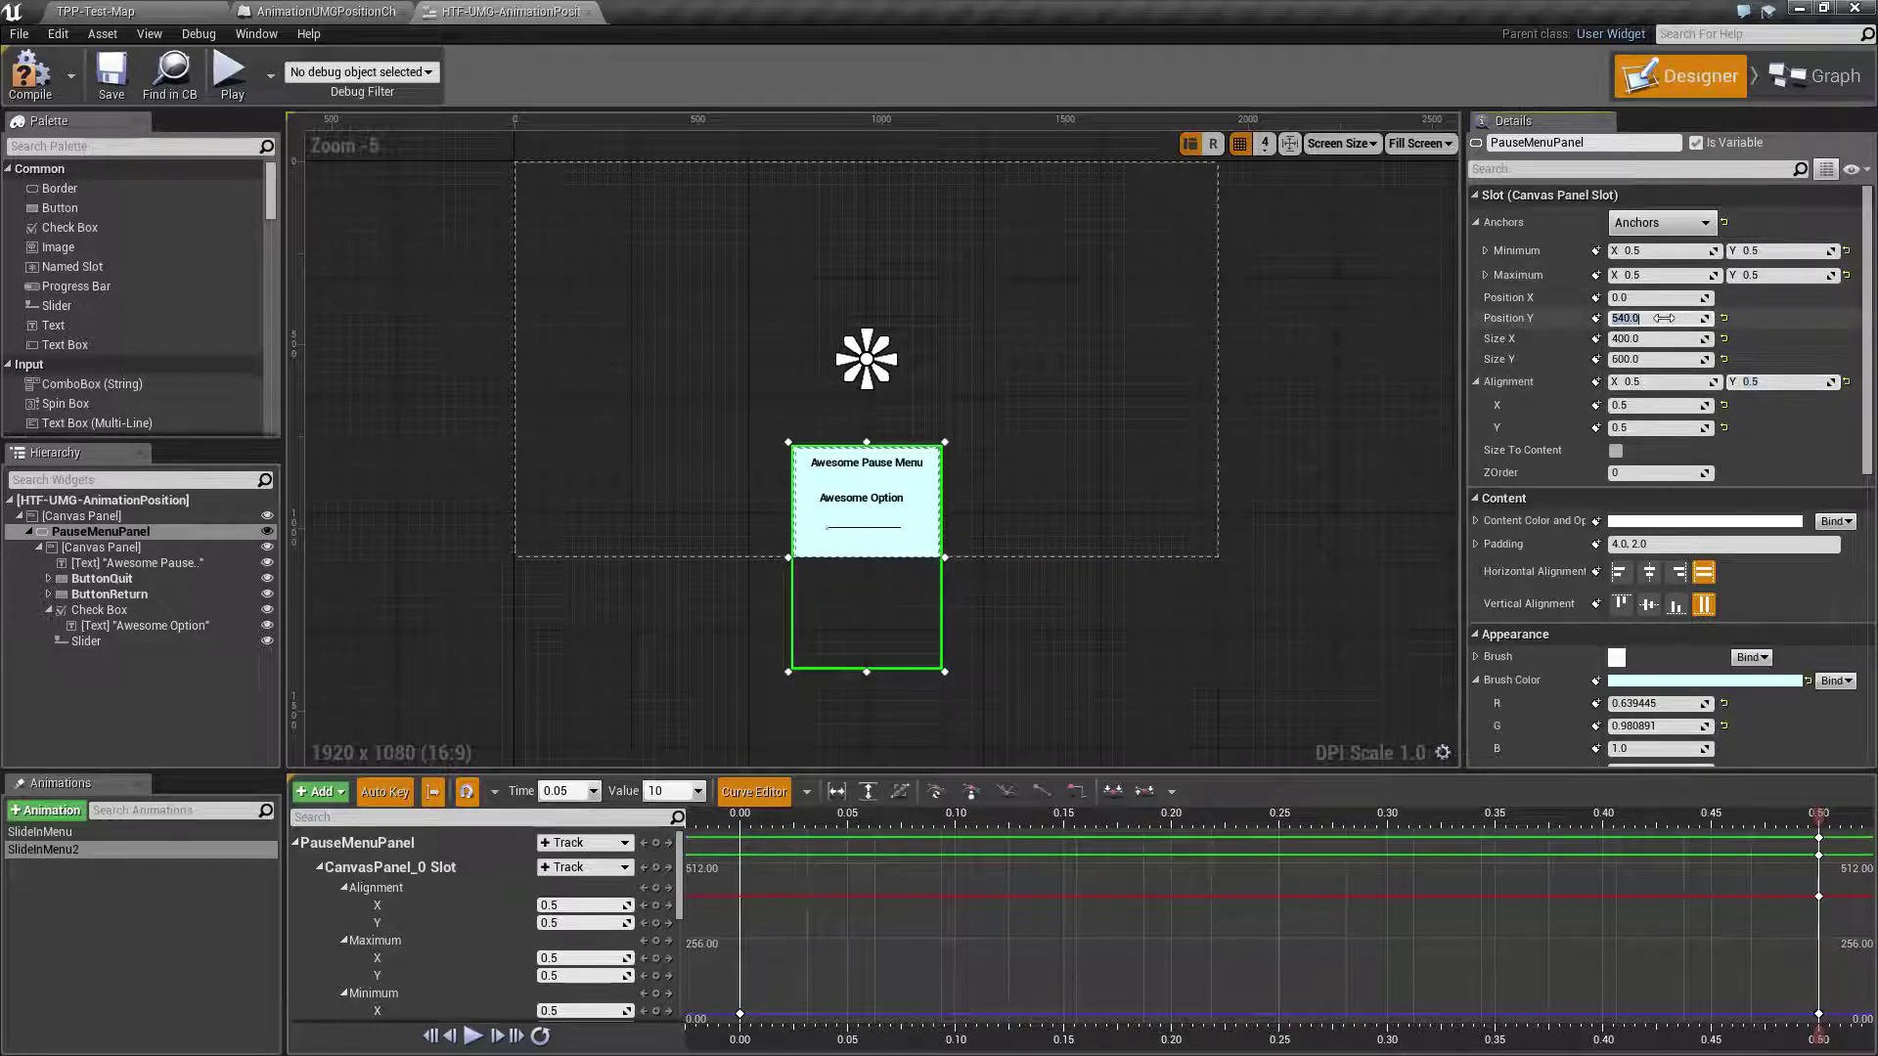
pyautogui.write('0')
pyautogui.press('Return')
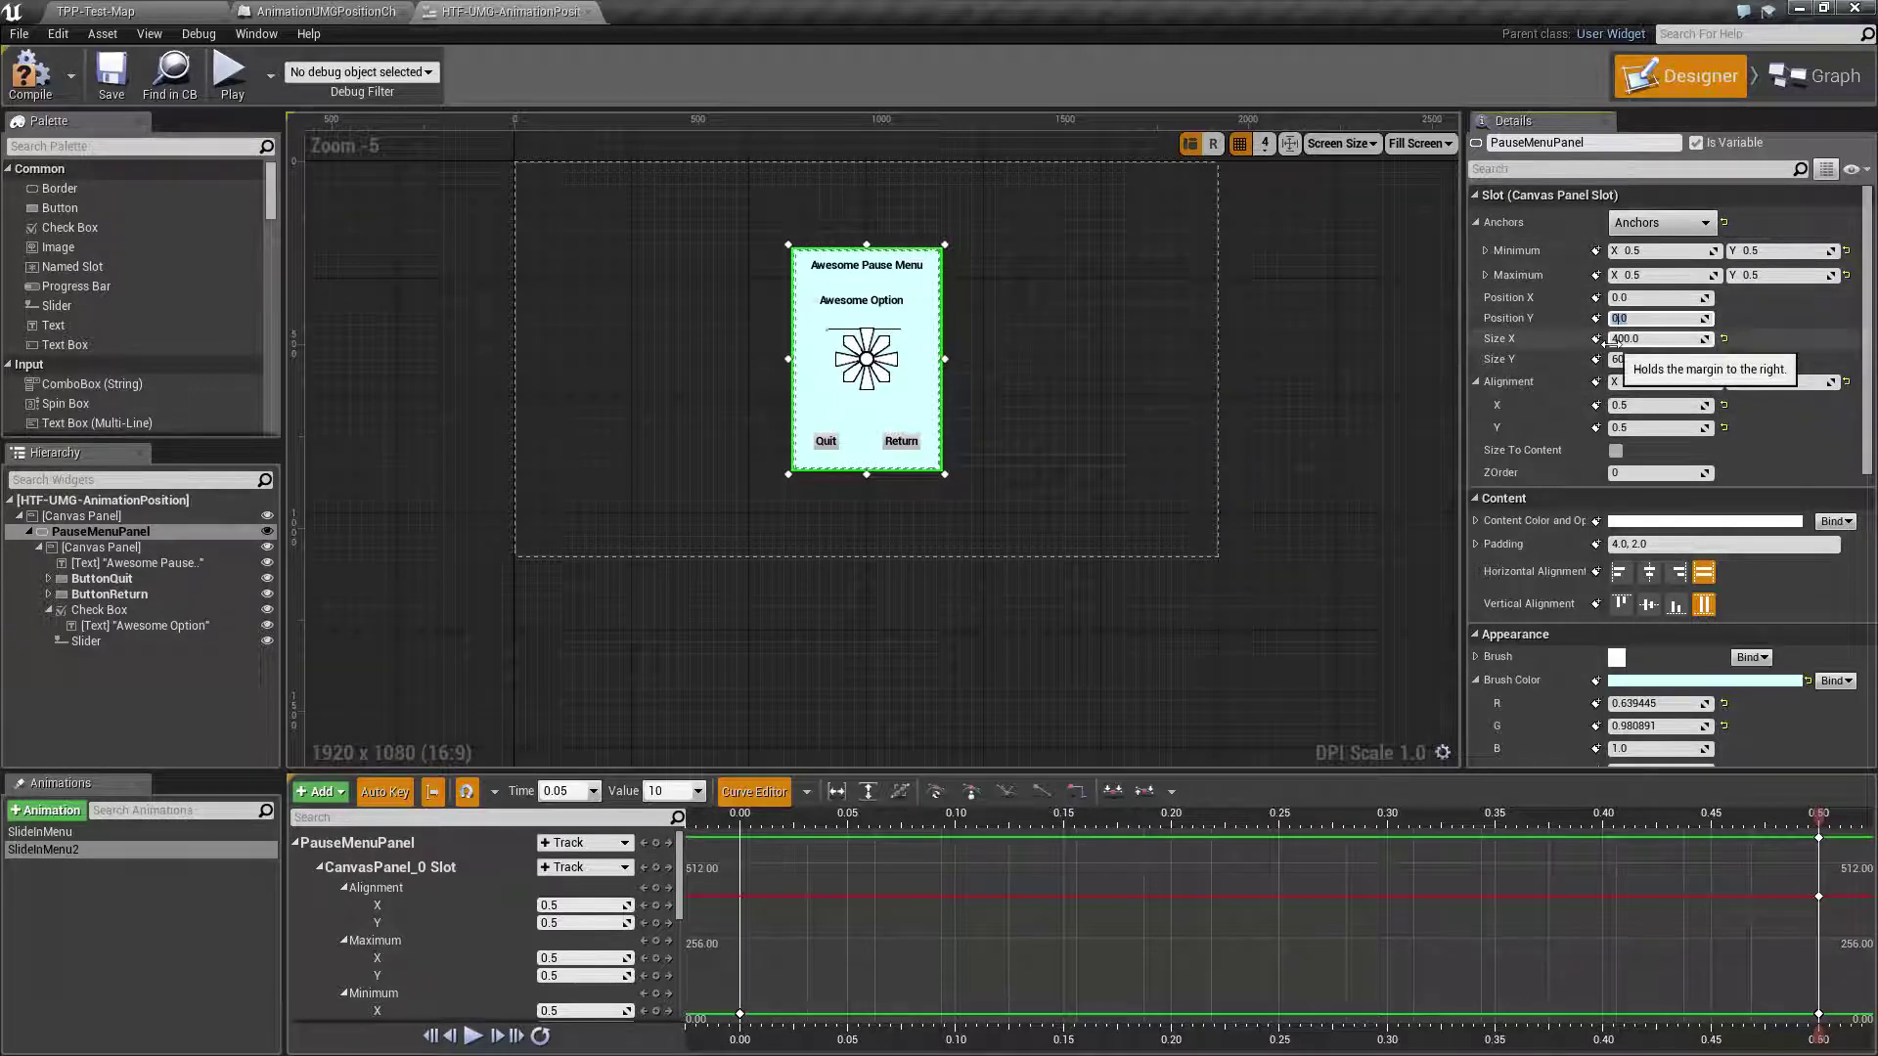
pyautogui.moveTo(1289, 374); pyautogui.dragTo(1344, 449, button='right')
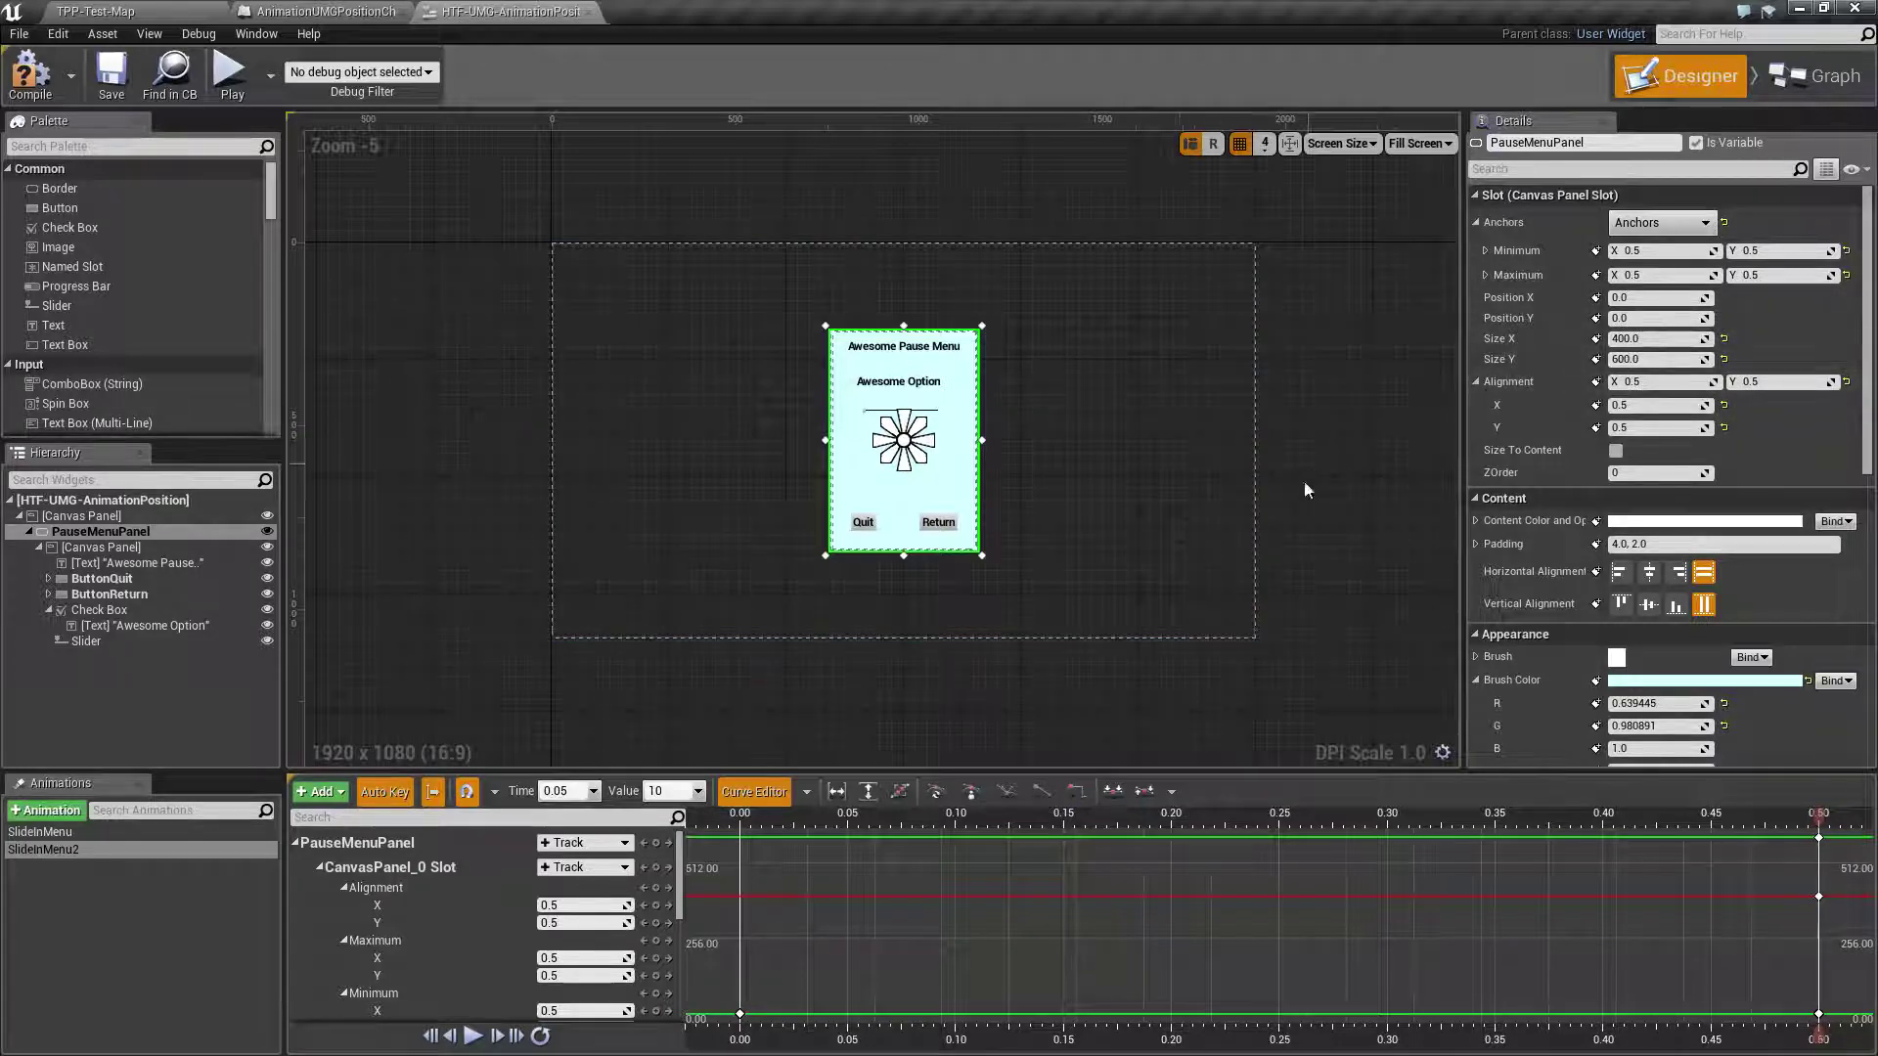
# Scrub the timeline and play SlideInMenu2 several times to preview the slide to centre.
pyautogui.scroll(-1, 425, 921)
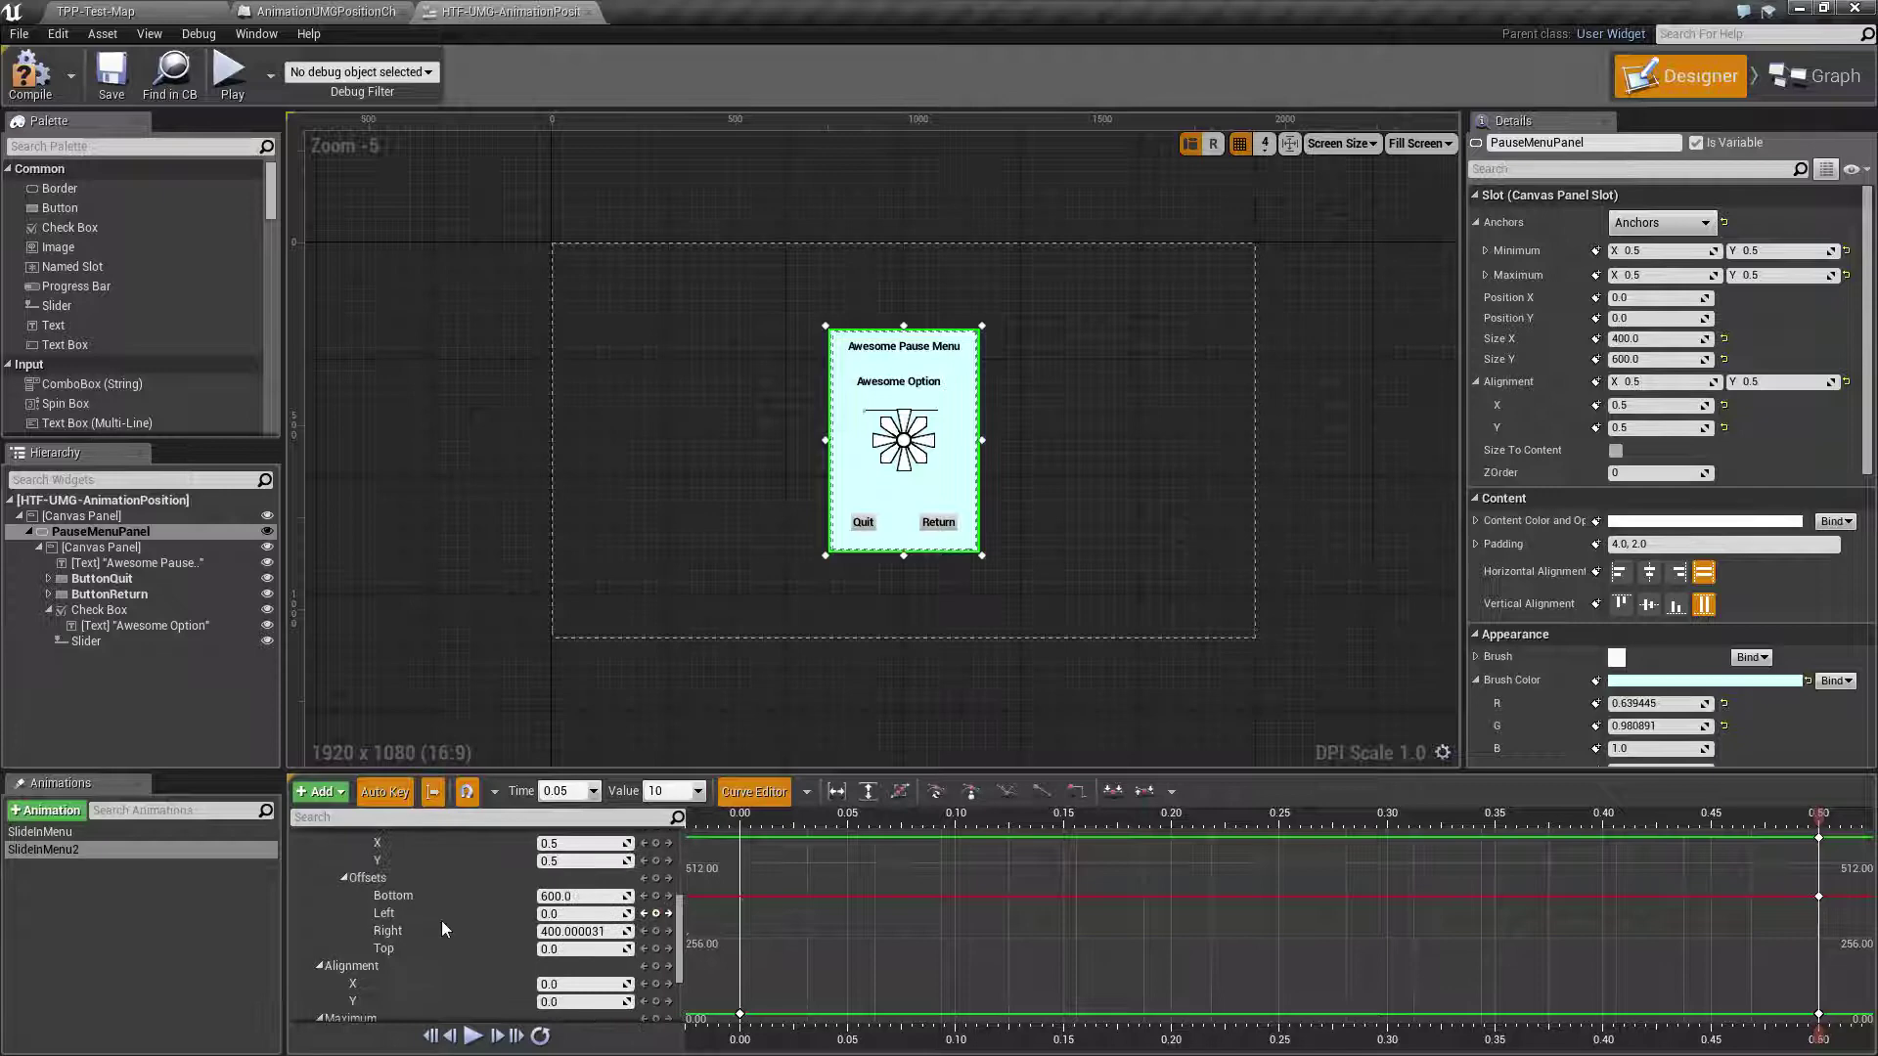
pyautogui.scroll(1, 446, 919)
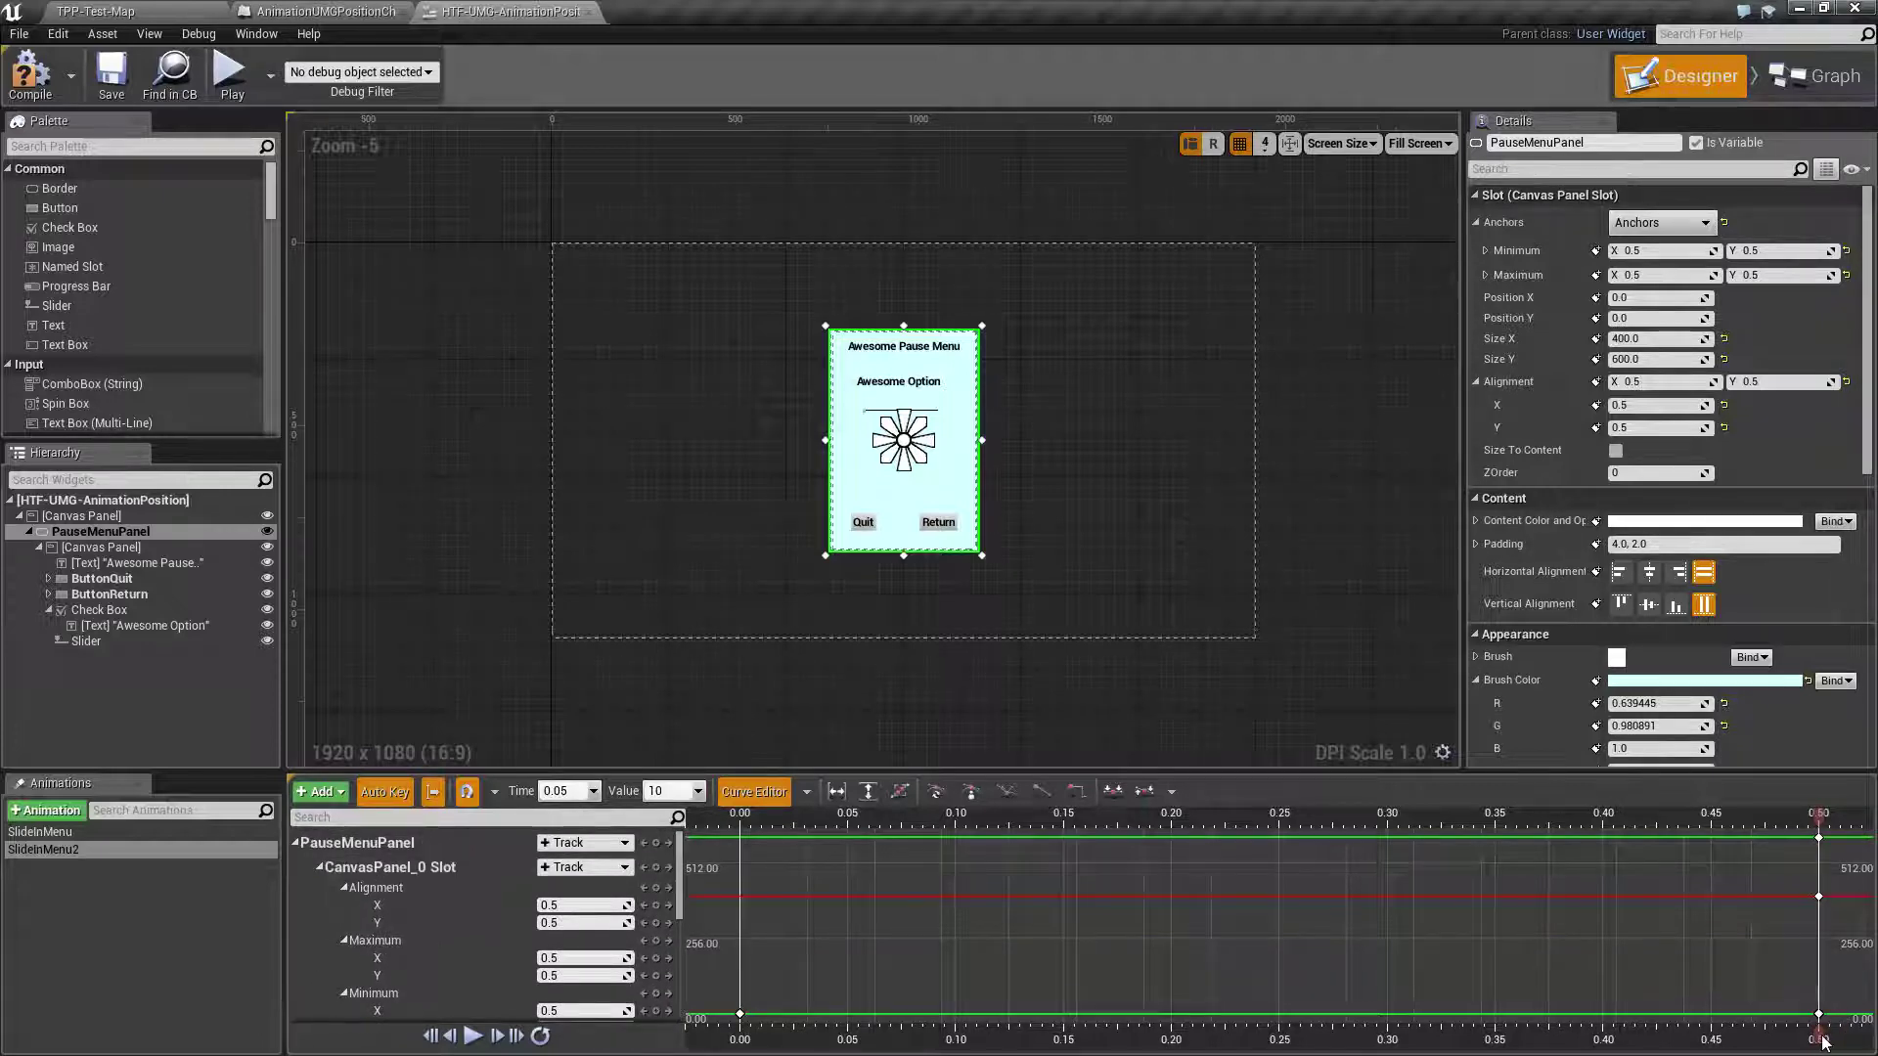
pyautogui.moveTo(1818, 1041); pyautogui.dragTo(699, 1042)
pyautogui.scroll(-2, 843, 994)
pyautogui.scroll(-3, 843, 993)
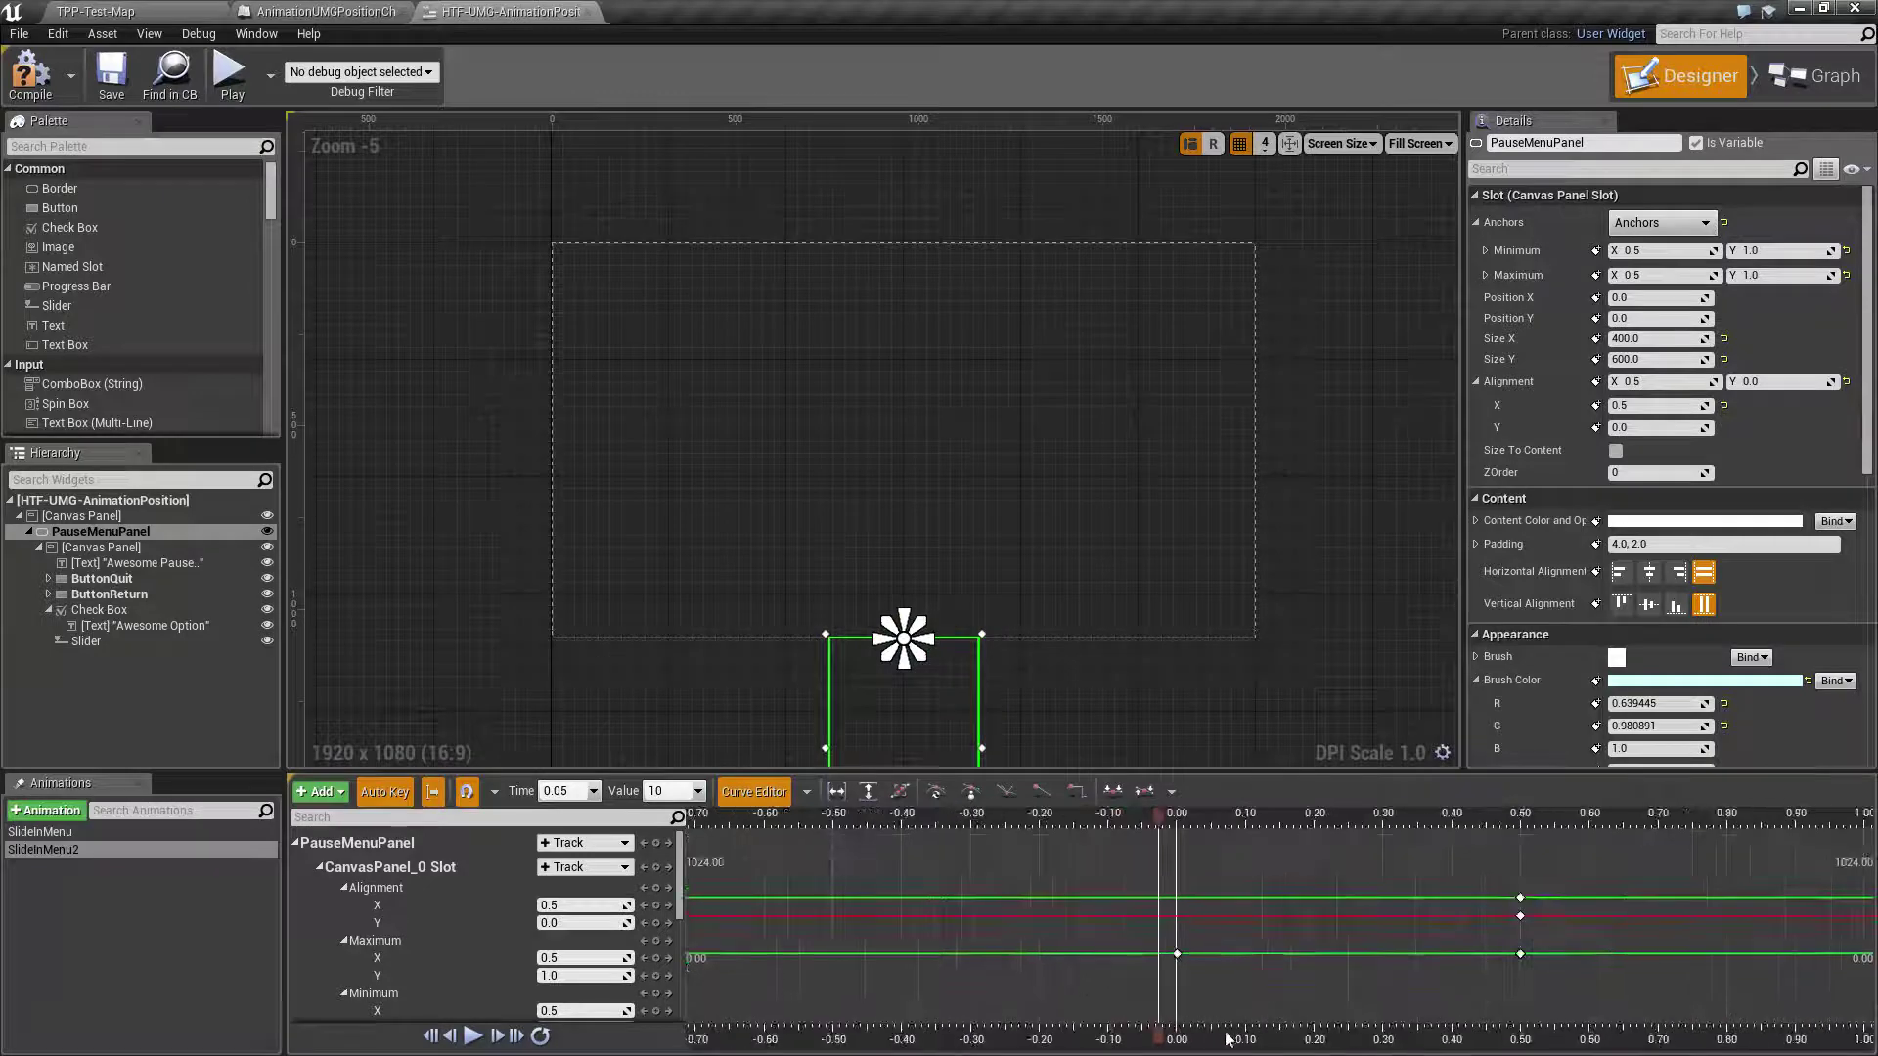
pyautogui.moveTo(1162, 1043)
pyautogui.mouseDown()
pyautogui.moveTo(1520, 1043)
pyautogui.moveTo(1176, 1043)
pyautogui.mouseUp()
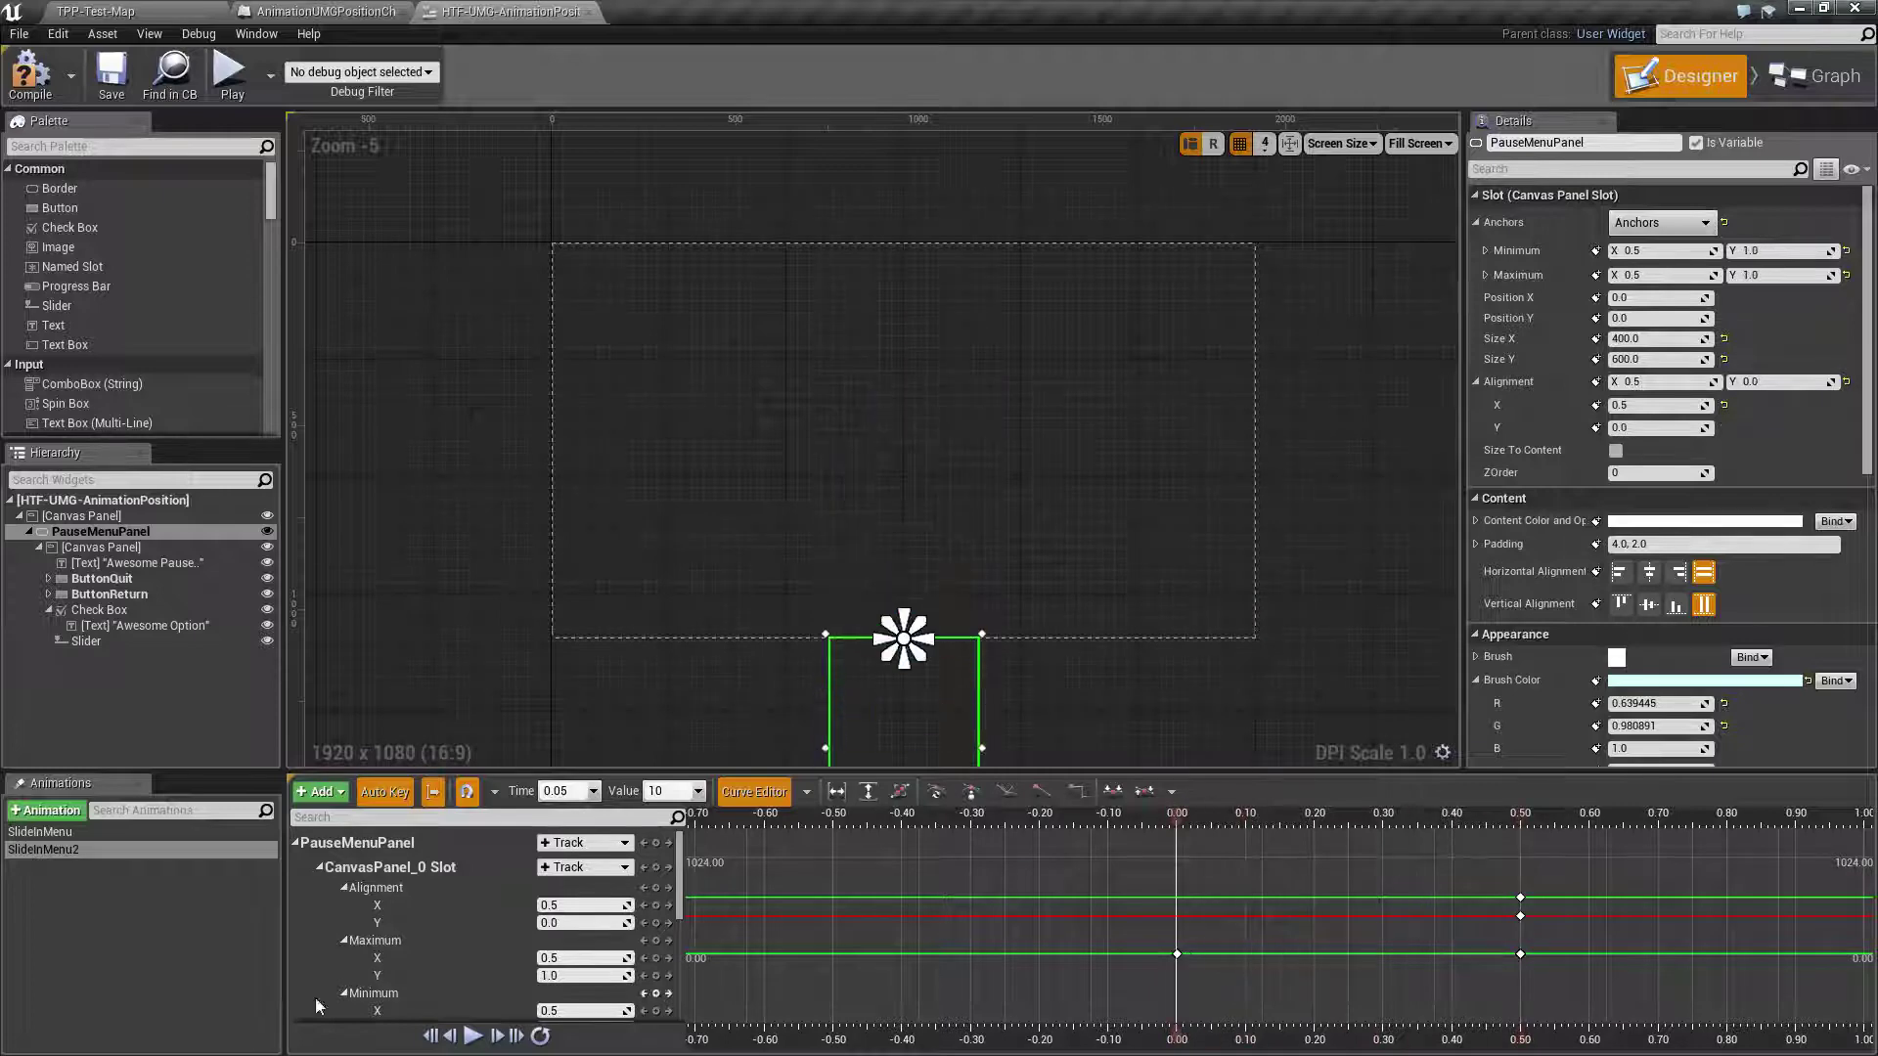
pyautogui.click(475, 1037)
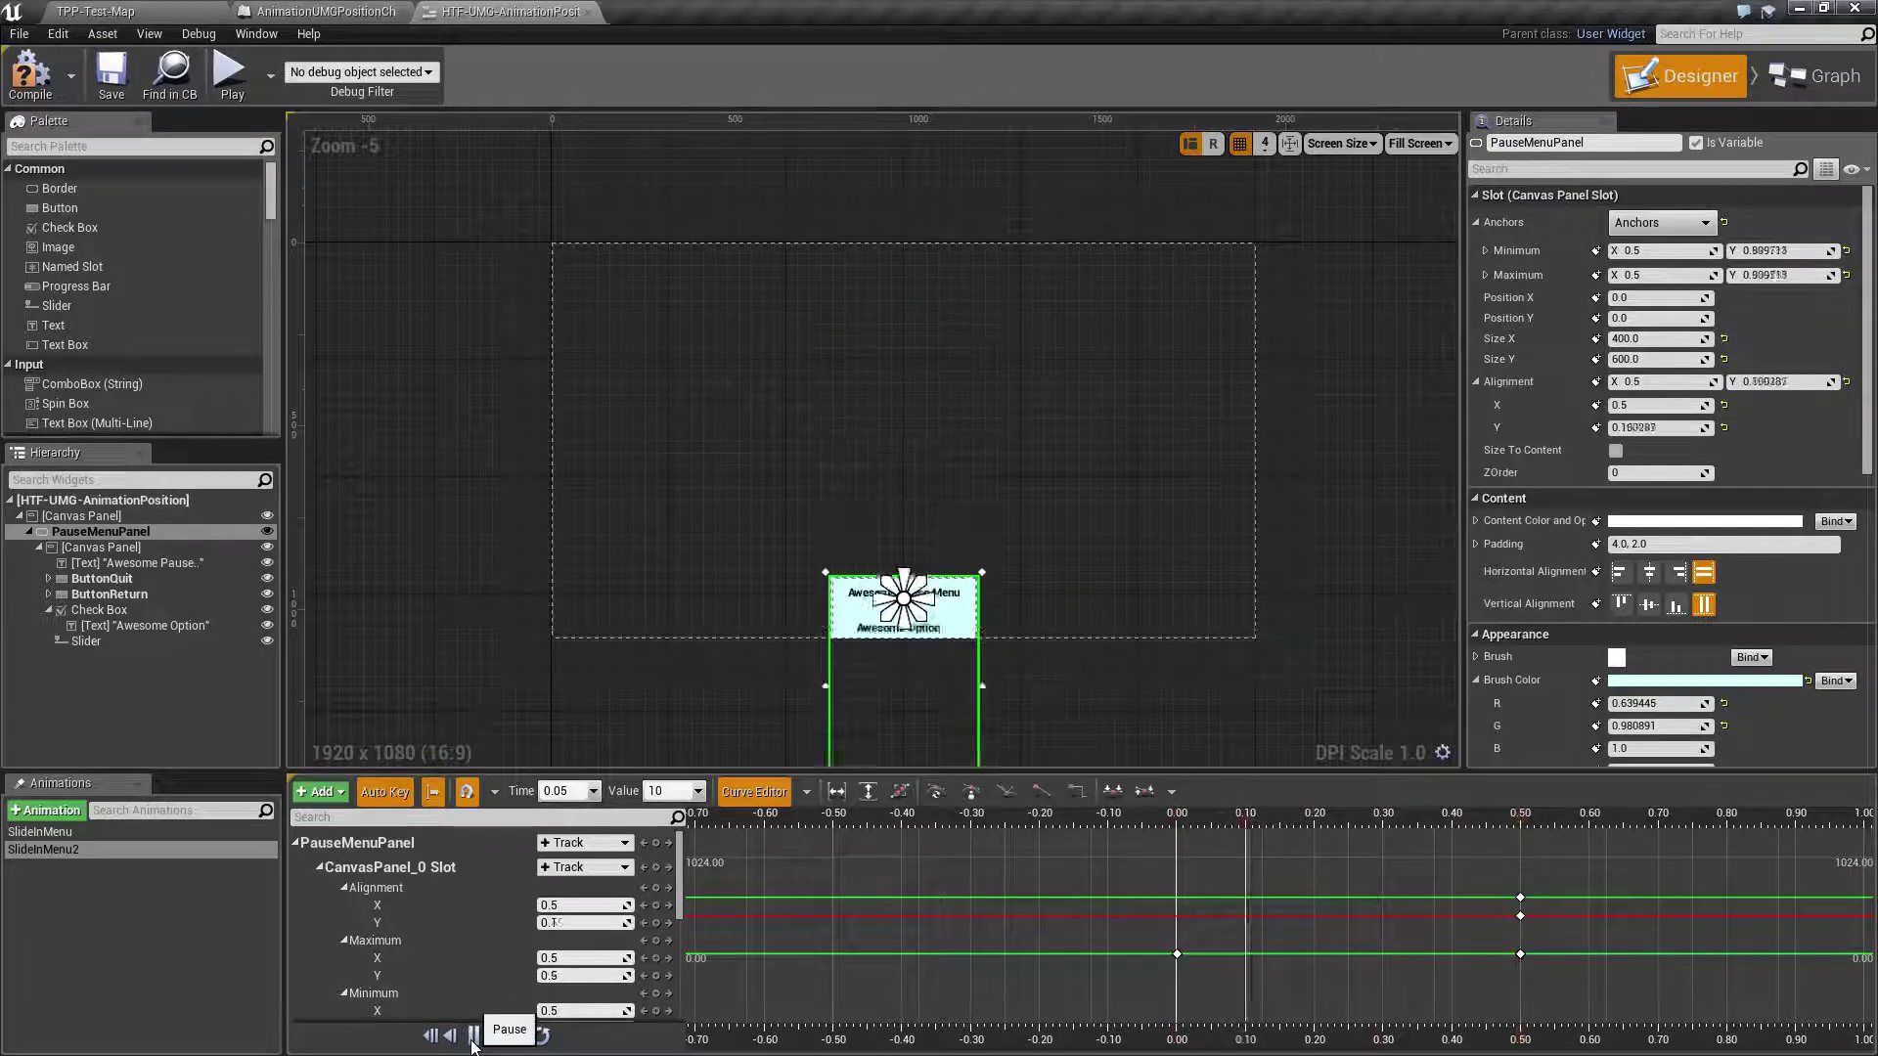
pyautogui.click(471, 1038)
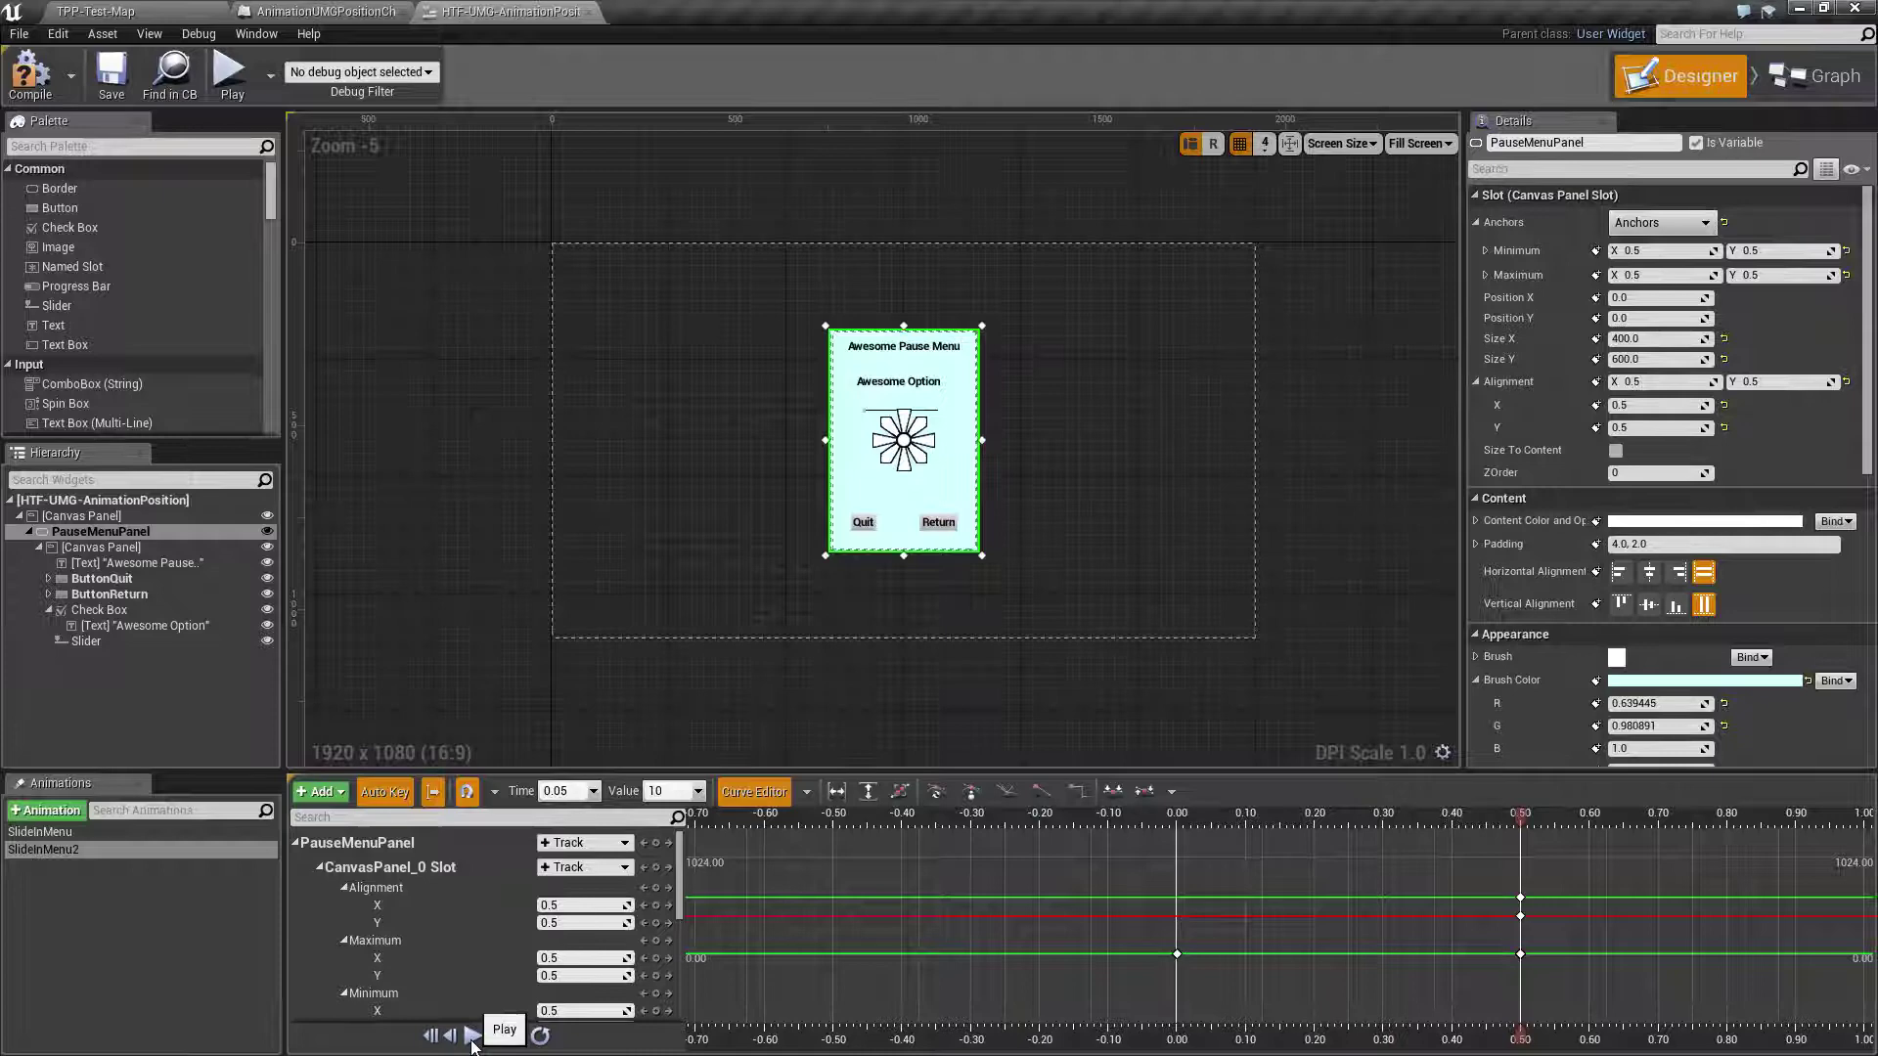
pyautogui.click(470, 1039)
# Switch between SlideInMenu and SlideInMenu2 in Animations, ending with SlideInMenu2 selected.
pyautogui.click(74, 853)
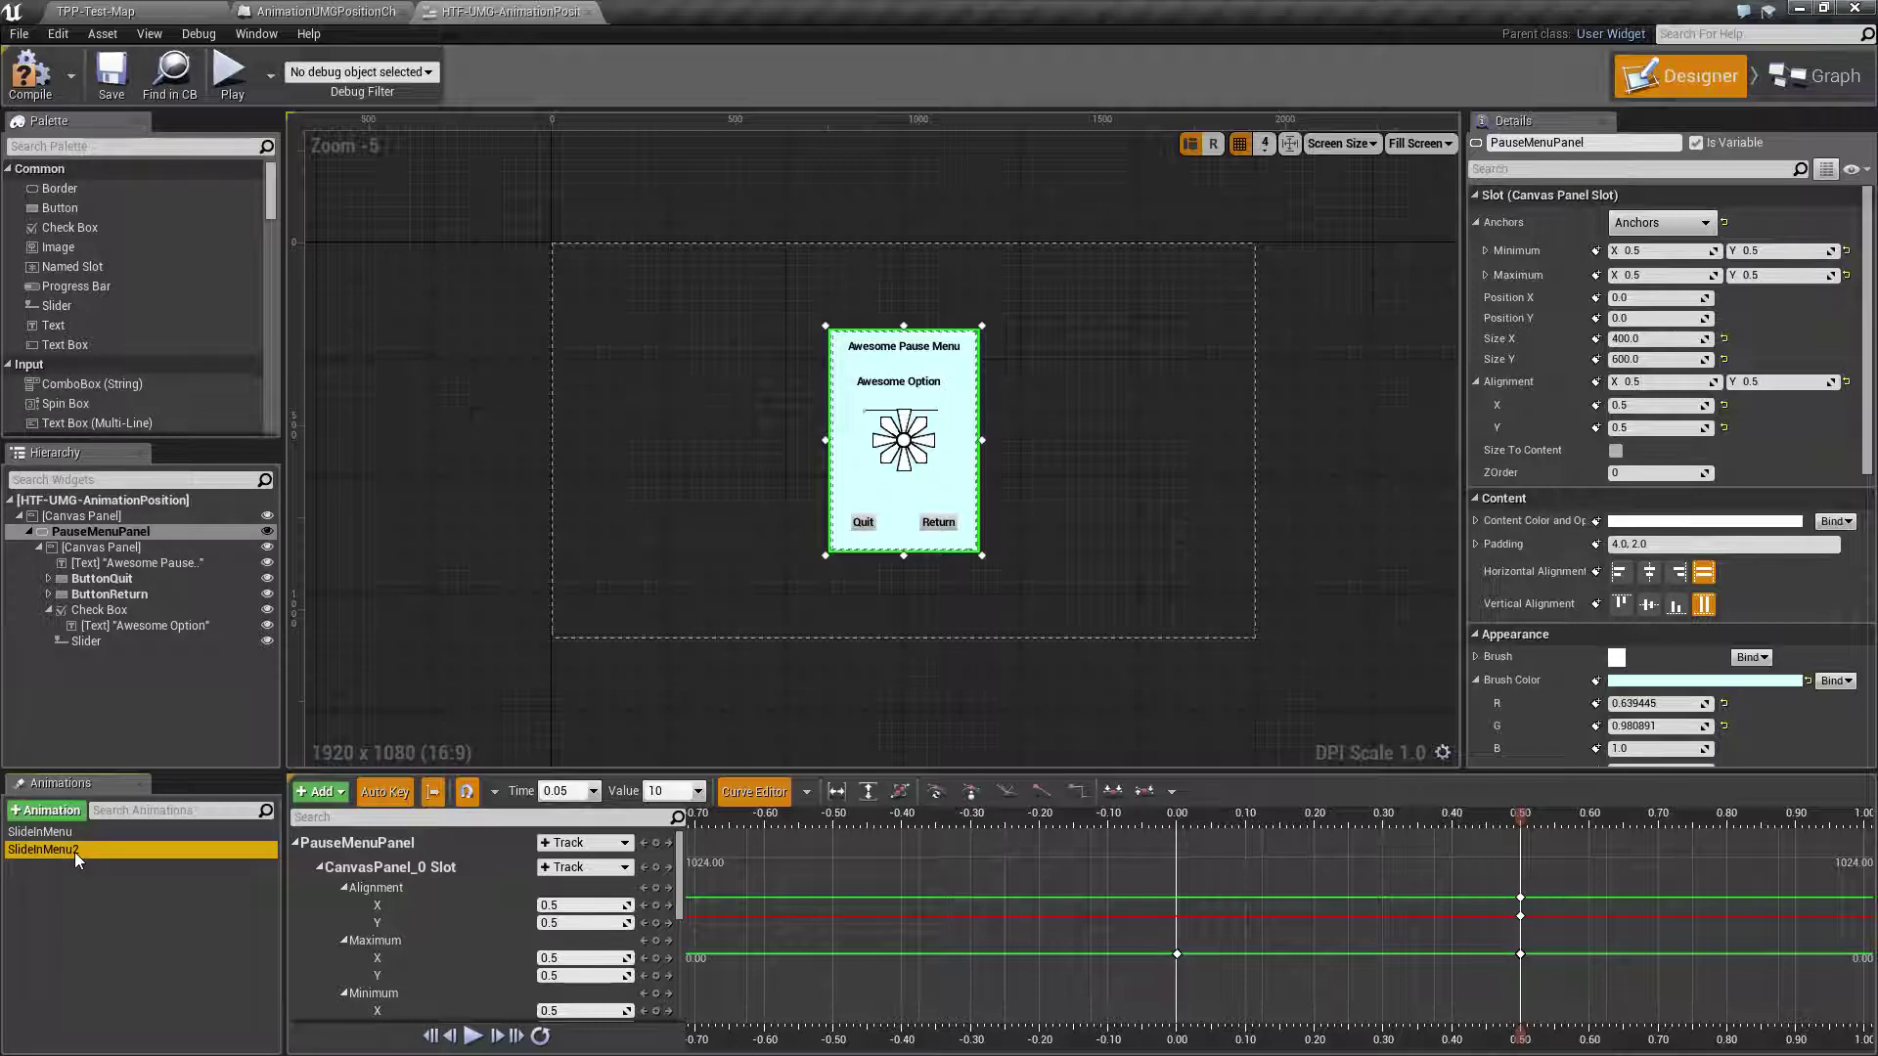
pyautogui.click(84, 911)
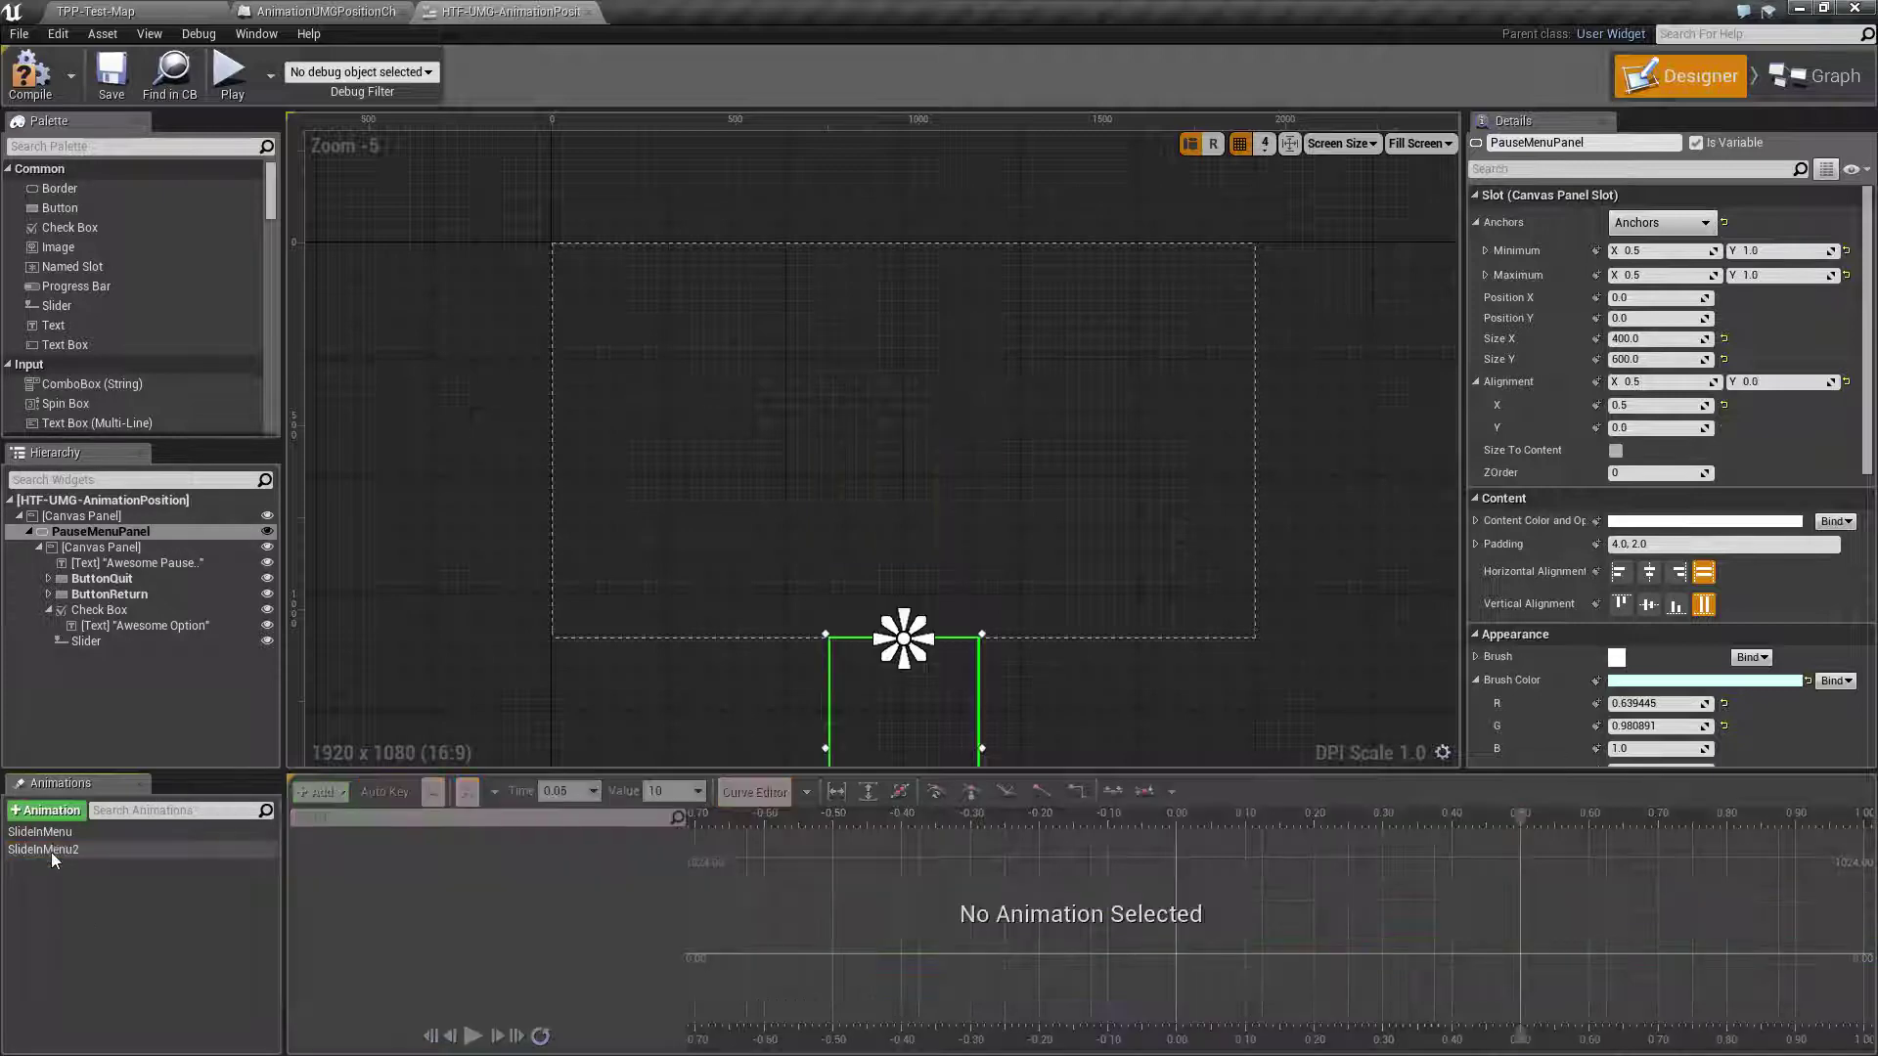
pyautogui.click(50, 853)
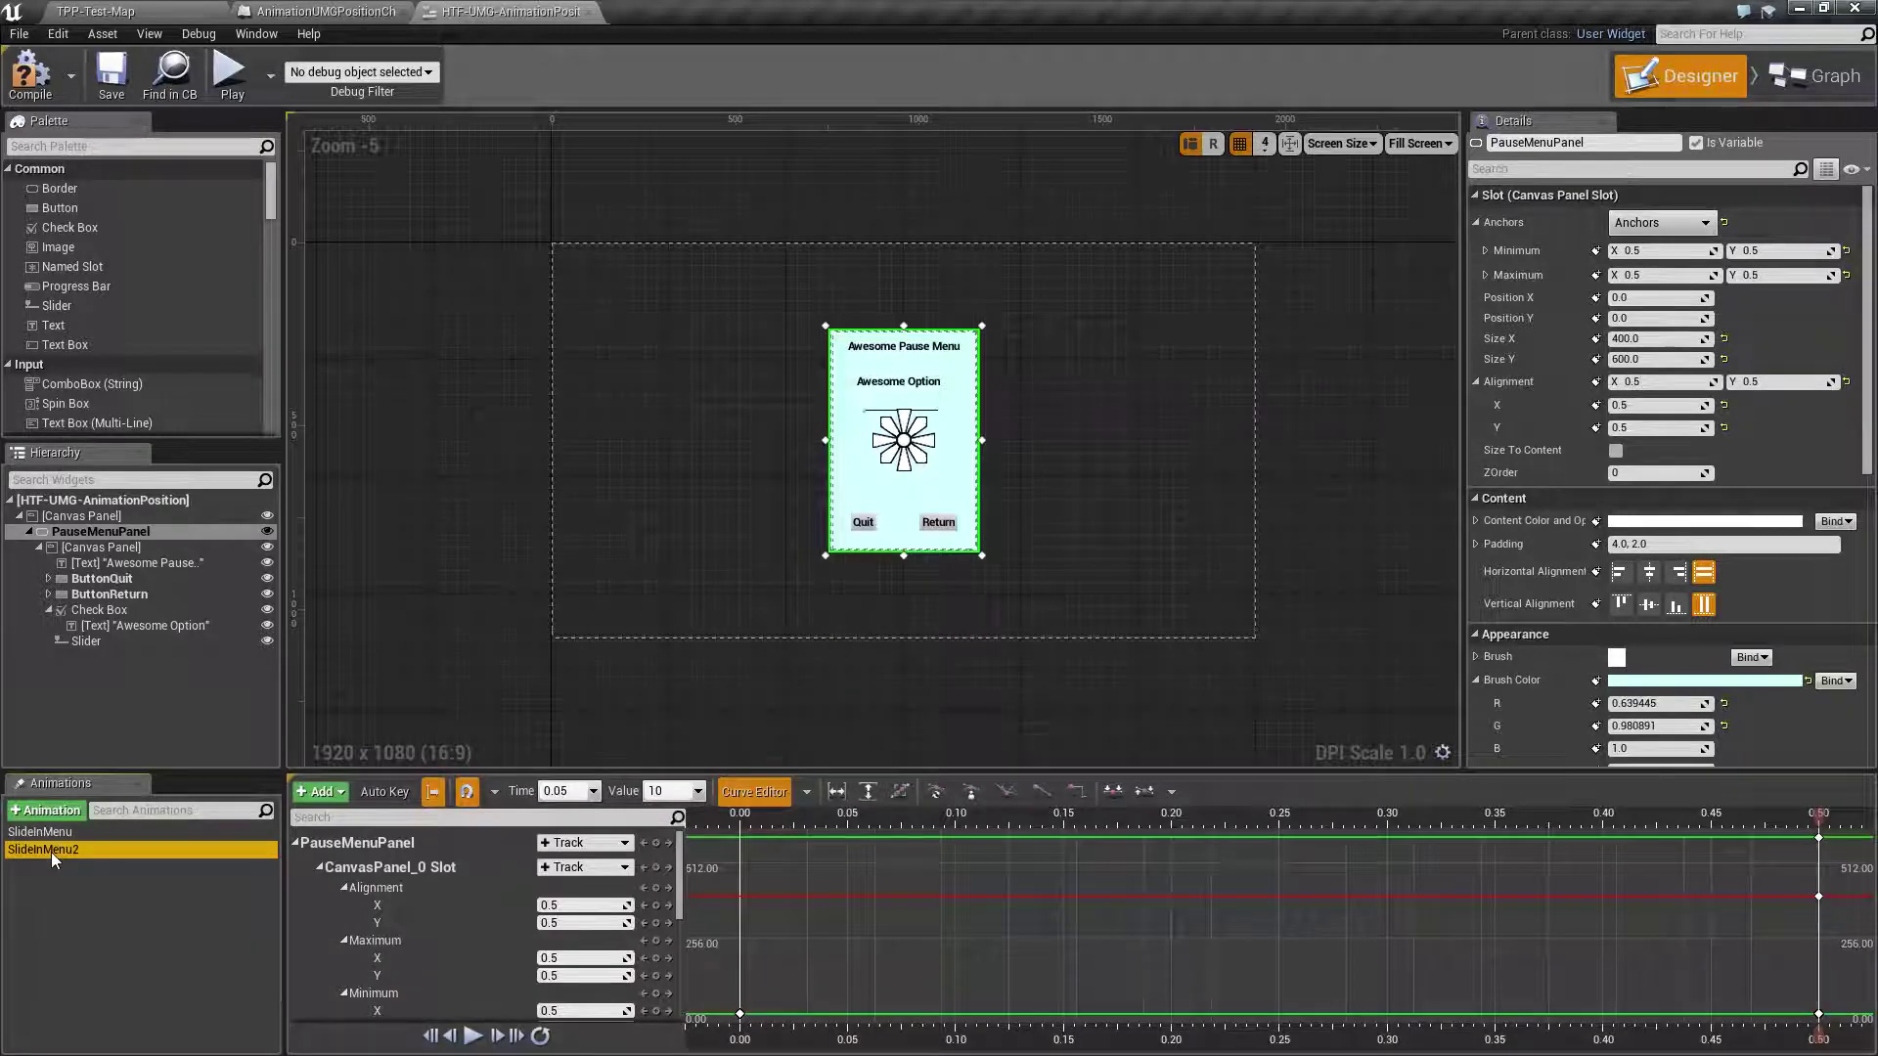
pyautogui.click(52, 833)
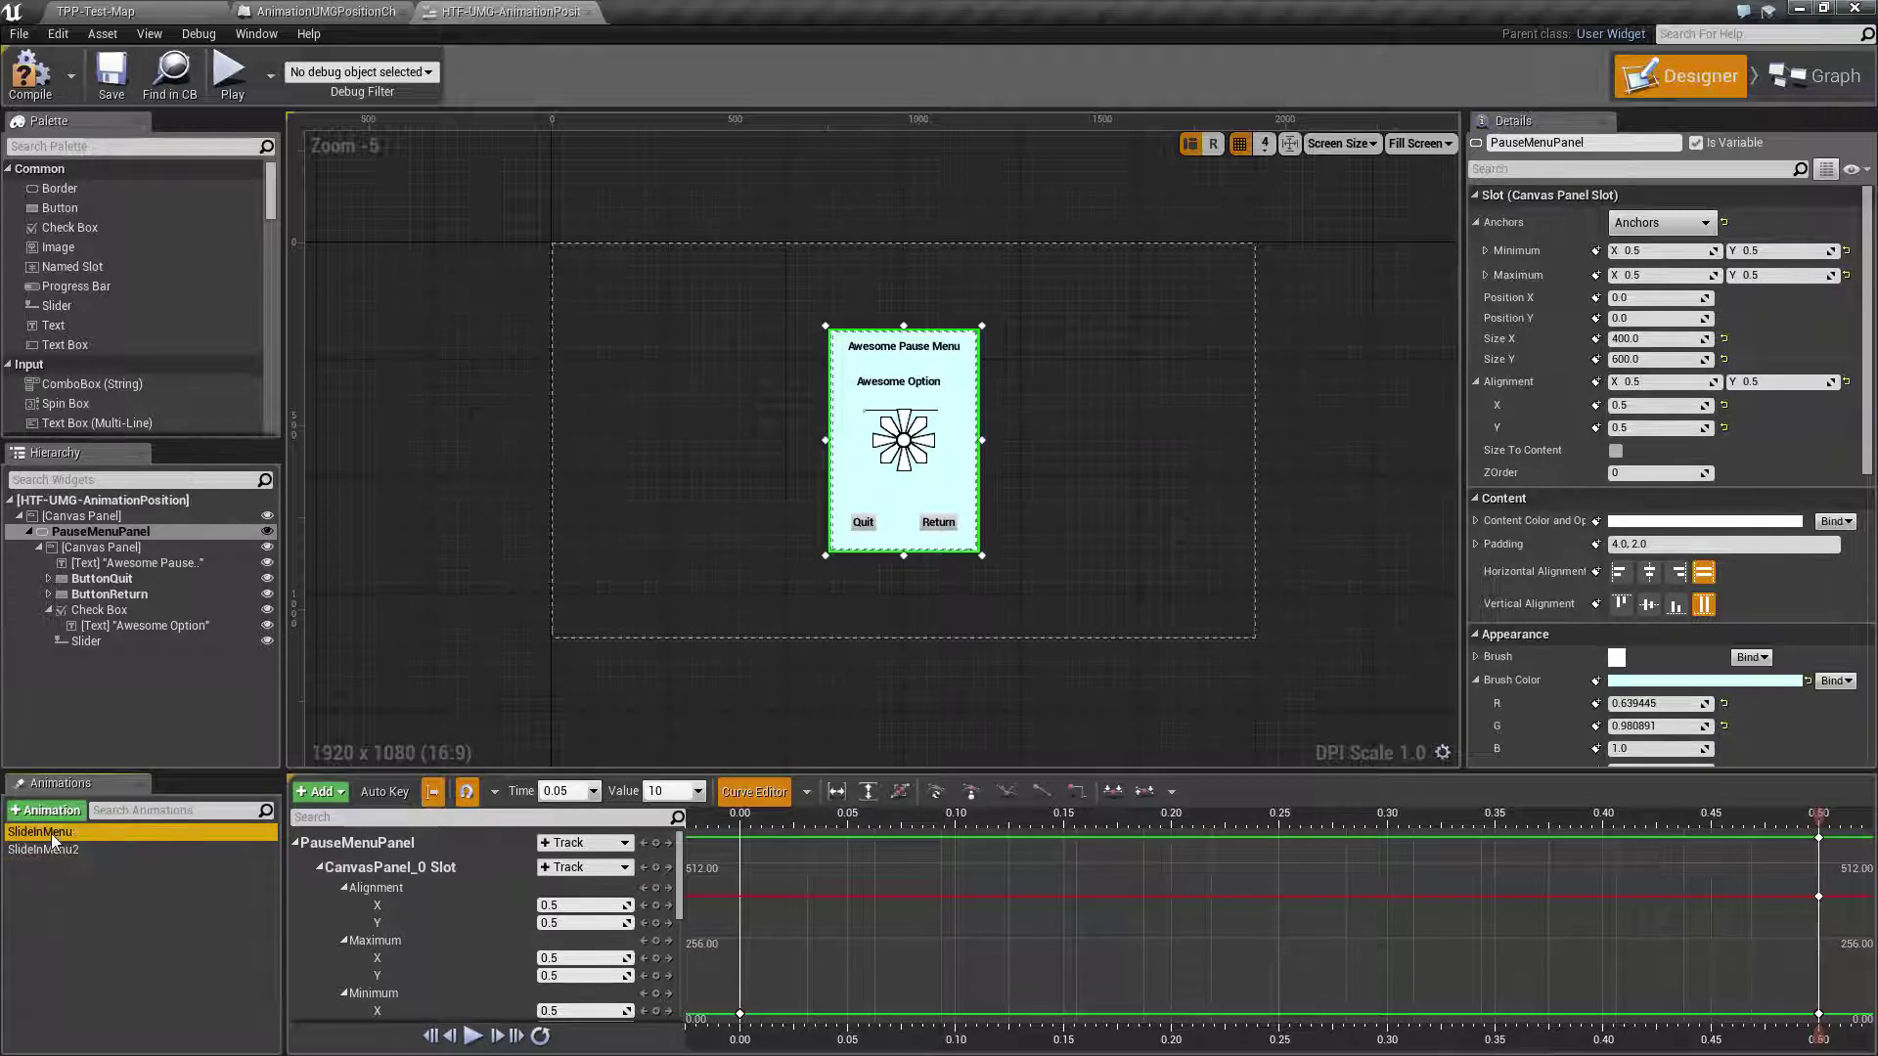
pyautogui.click(66, 851)
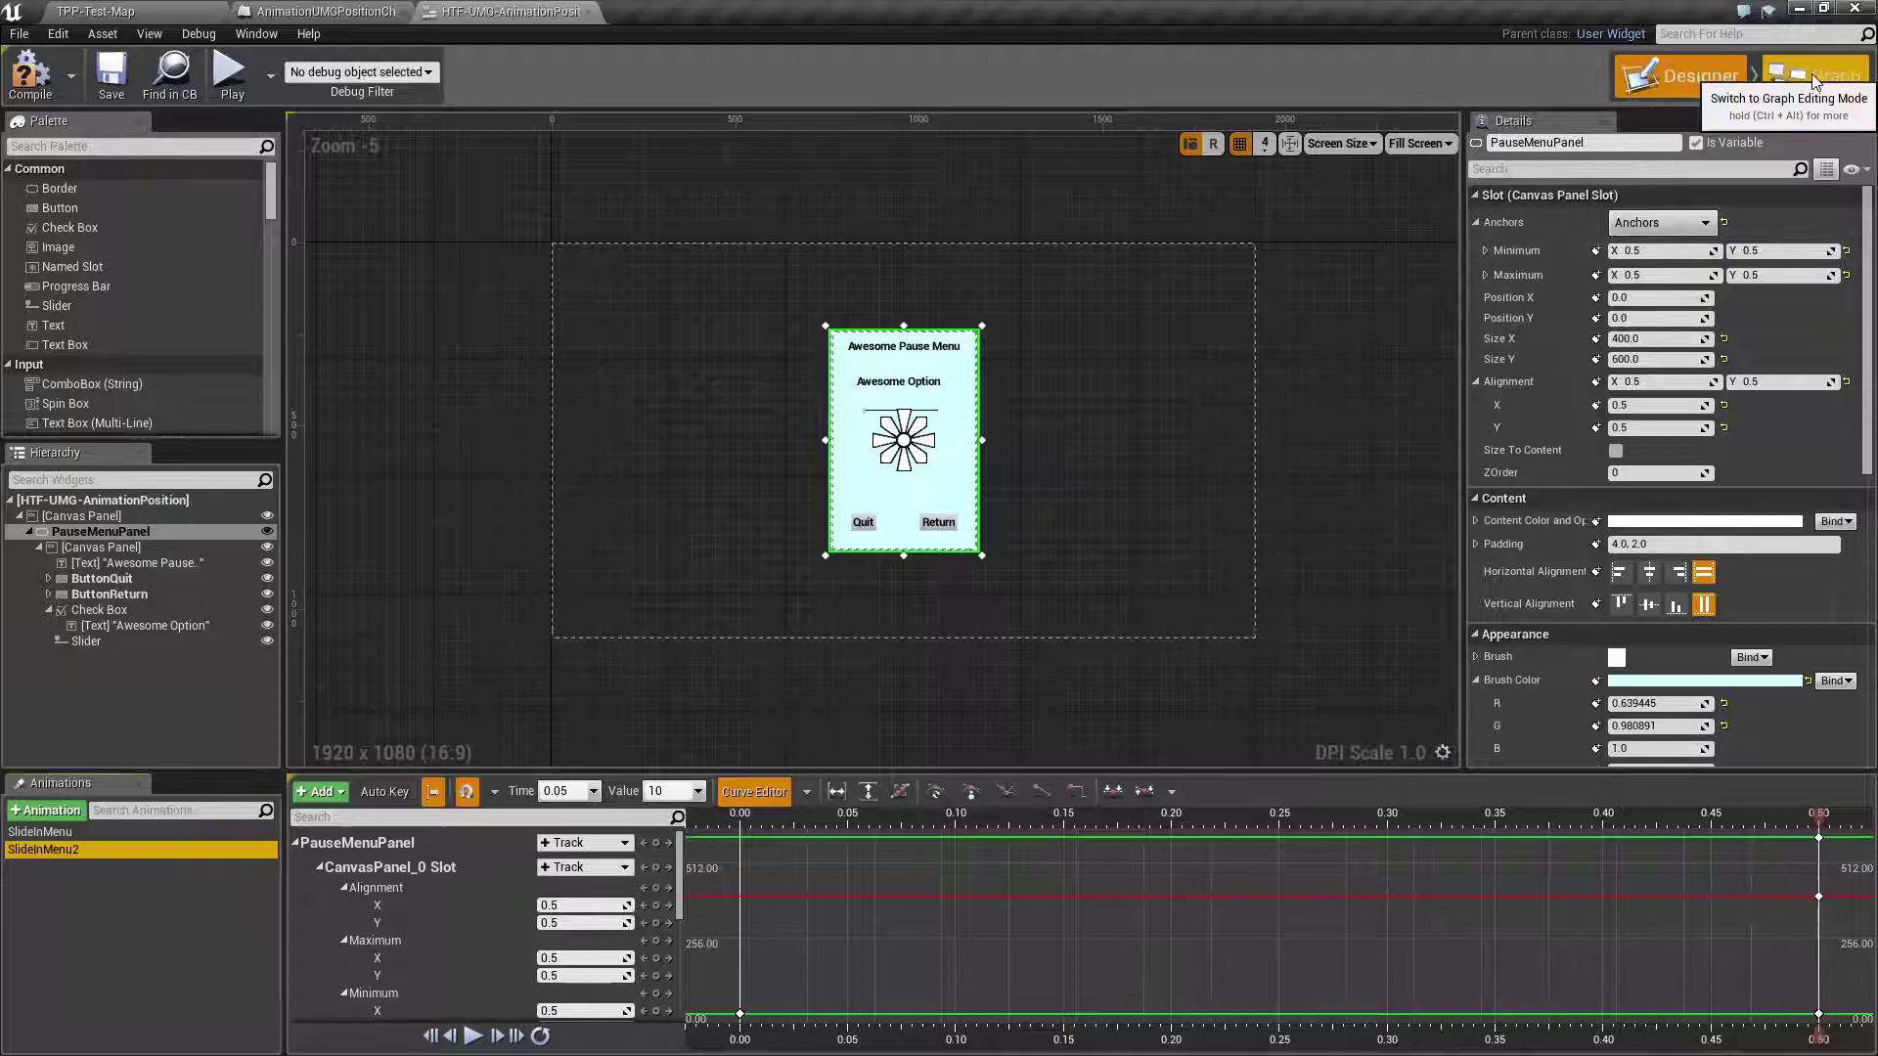
# Open the AnimationUMGPositionCharacter event graph and pan to the Toggle Pause Menu and Pause Button Pressed logic.
pyautogui.click(328, 10)
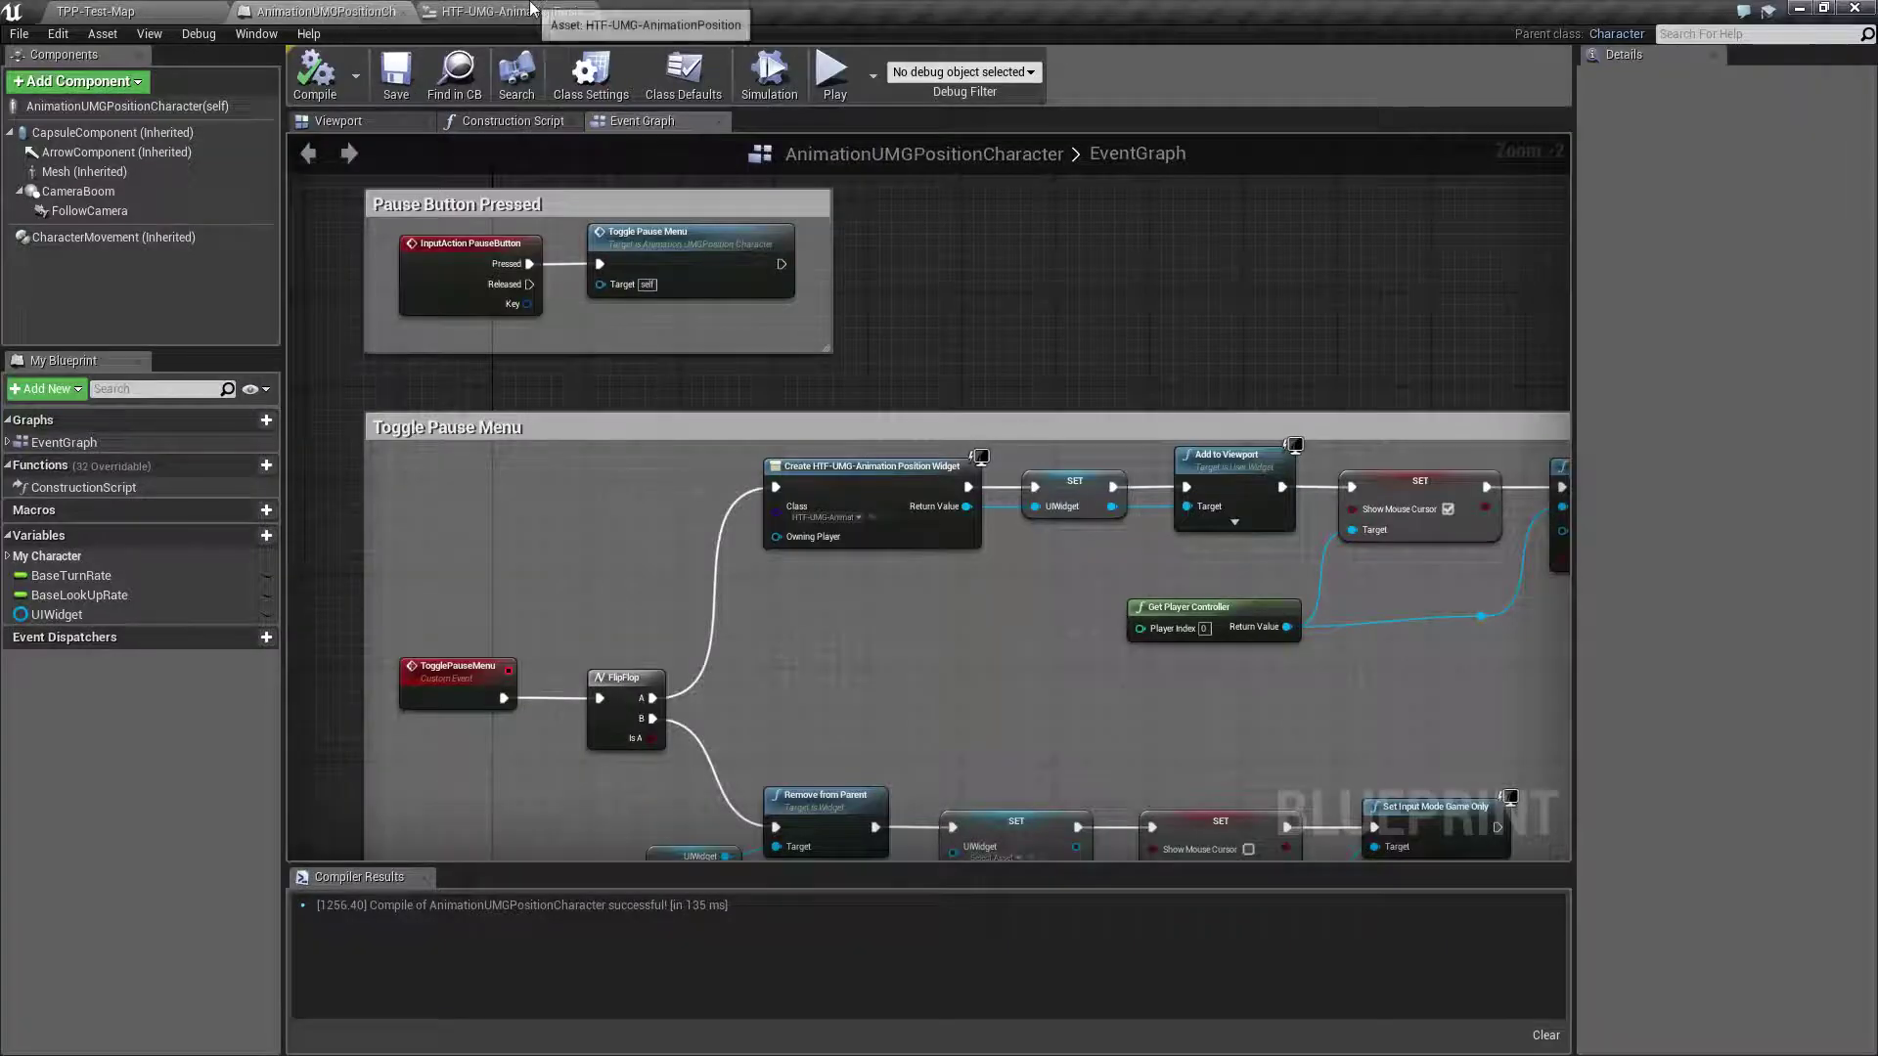
pyautogui.click(464, 11)
pyautogui.click(322, 11)
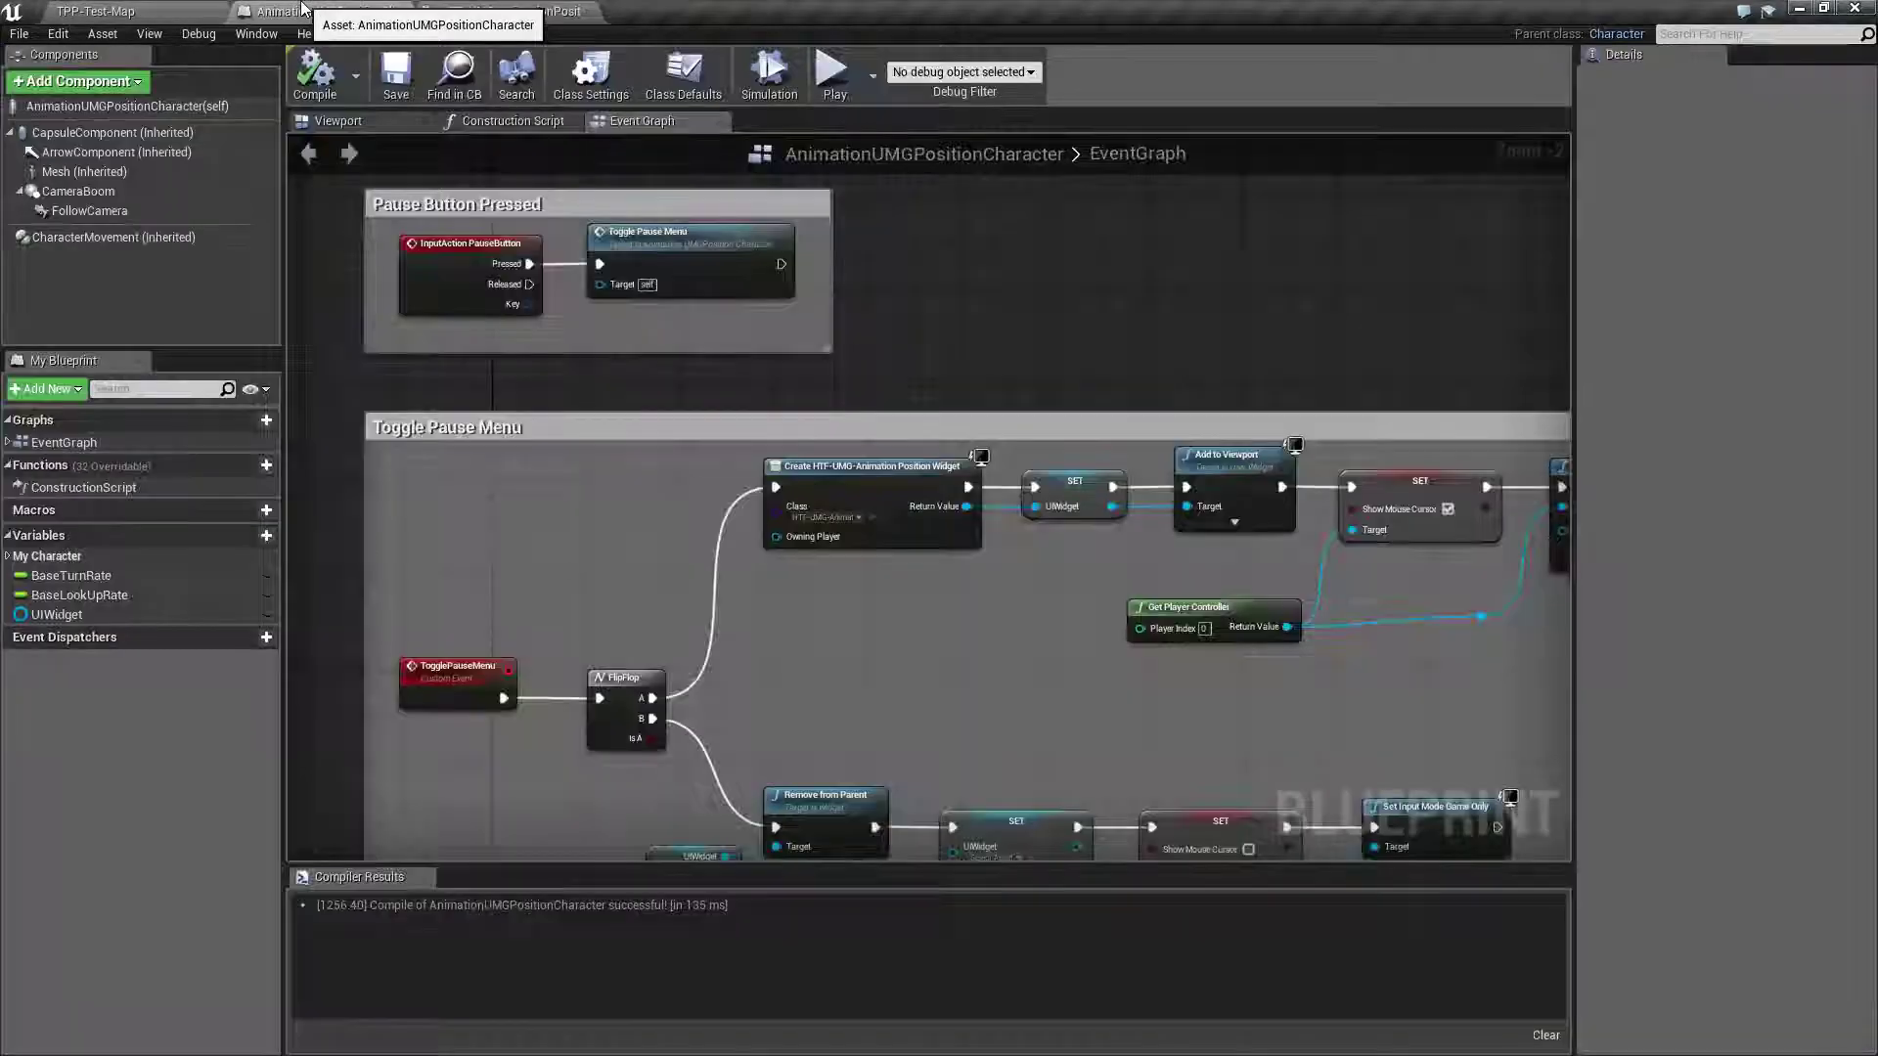
pyautogui.moveTo(539, 379); pyautogui.dragTo(588, 144, button='right')
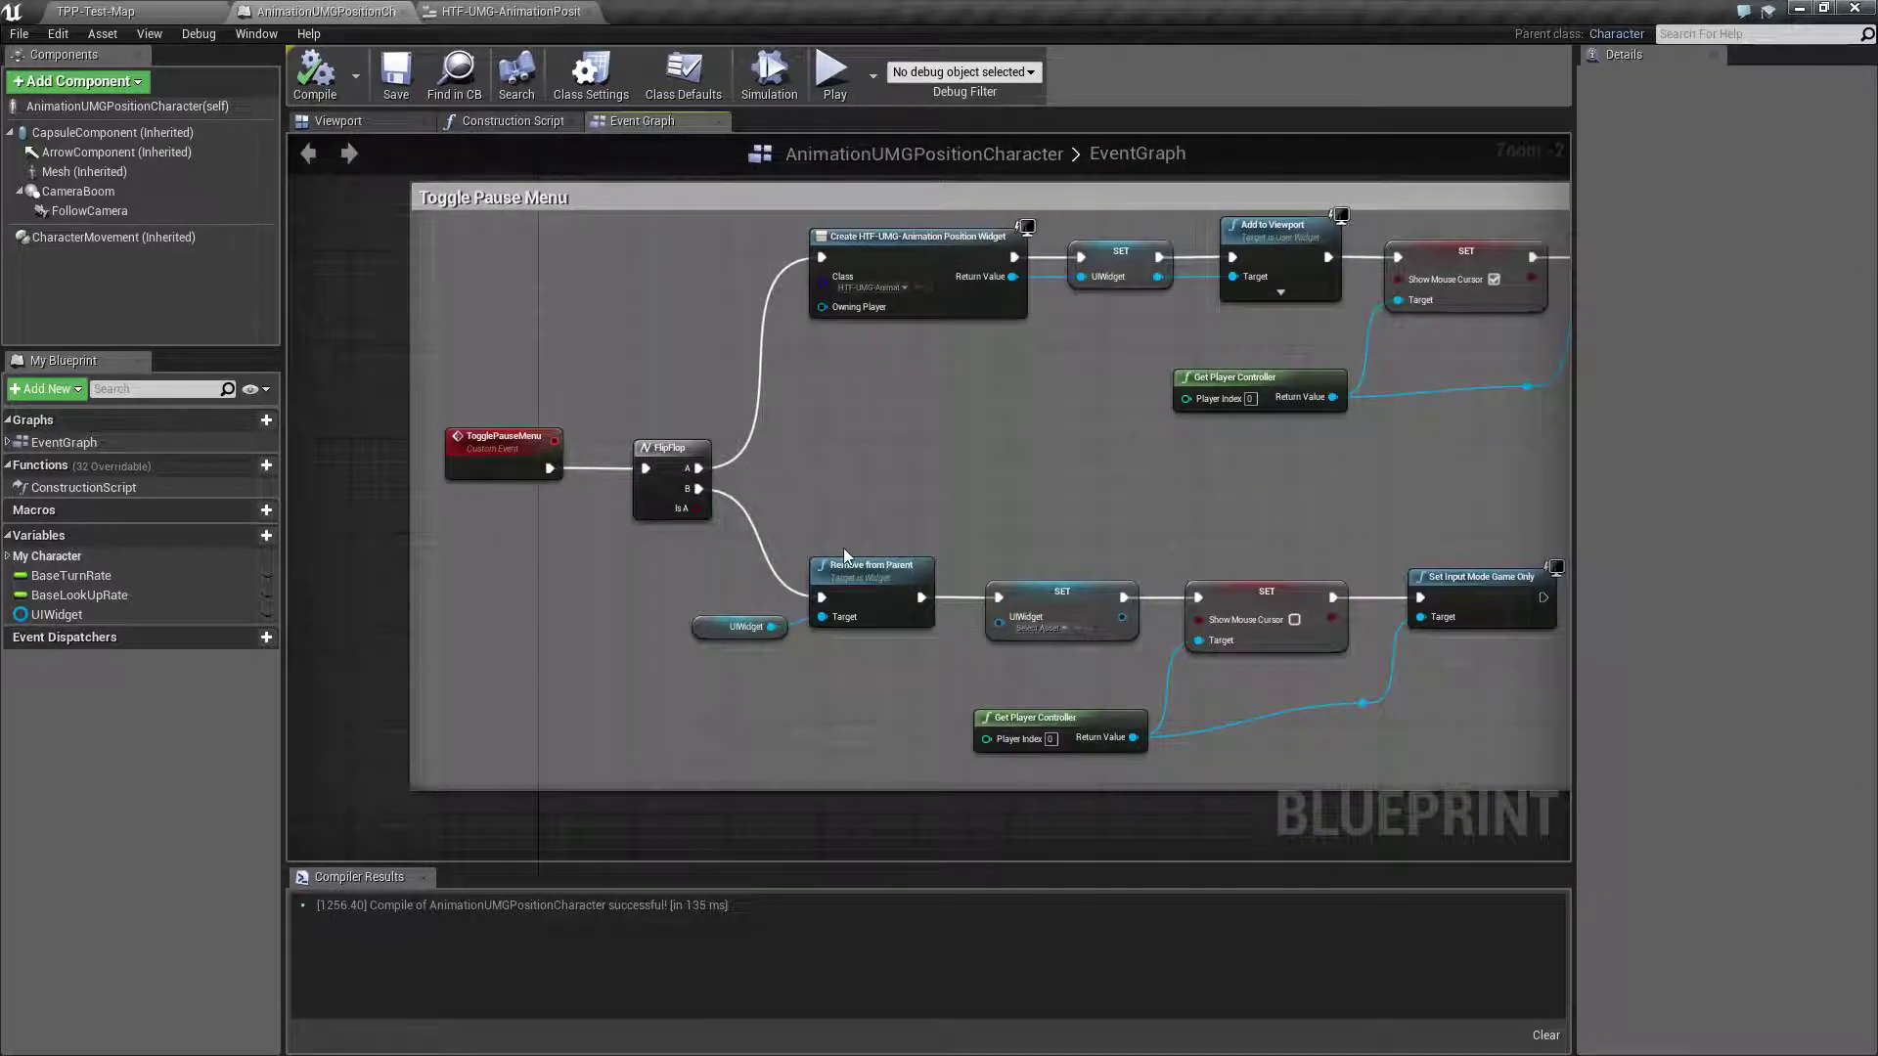
pyautogui.moveTo(520, 479); pyautogui.dragTo(524, 900, button='right')
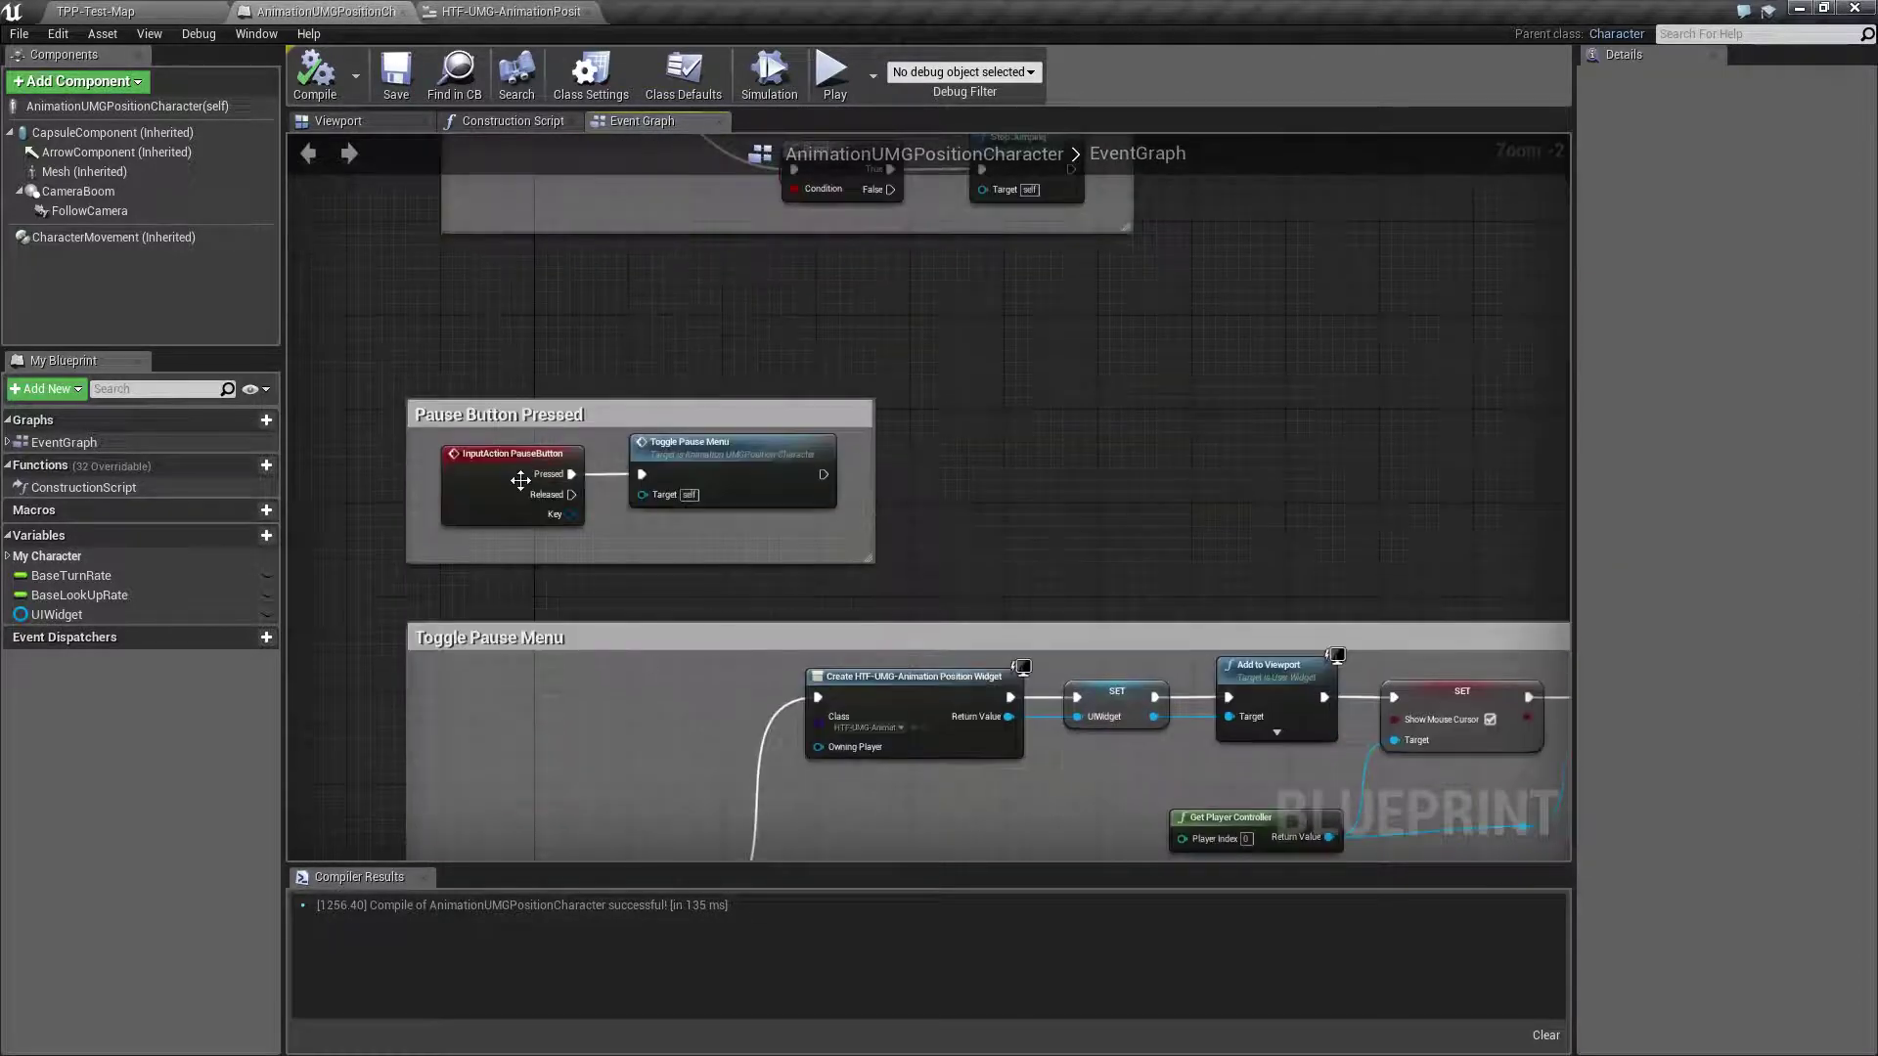
pyautogui.scroll(2, 520, 479)
pyautogui.moveTo(627, 602); pyautogui.dragTo(639, 530, button='right')
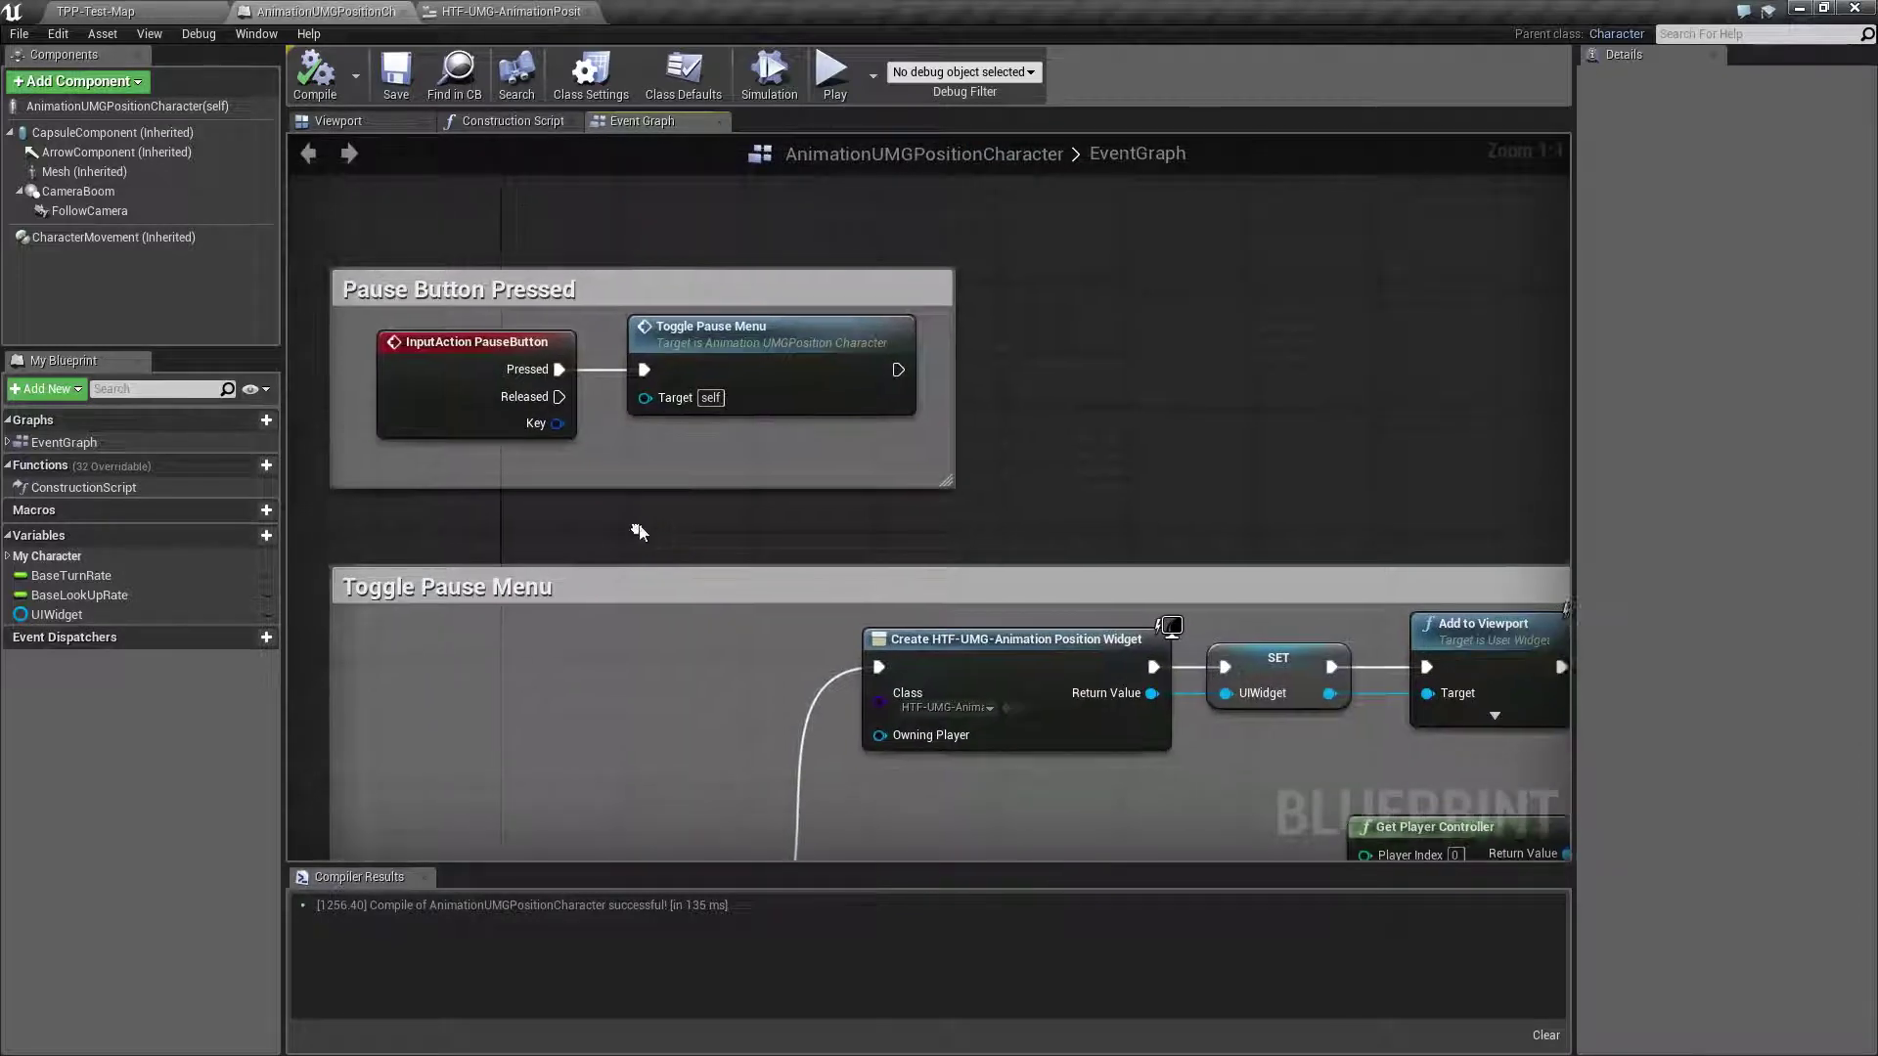
# Inspect the TogglePauseMenu event, FlipFlop node and Create HTF-UMG-Animation Position Widget node.
pyautogui.click(744, 364)
pyautogui.moveTo(637, 756); pyautogui.dragTo(680, 376, button='right')
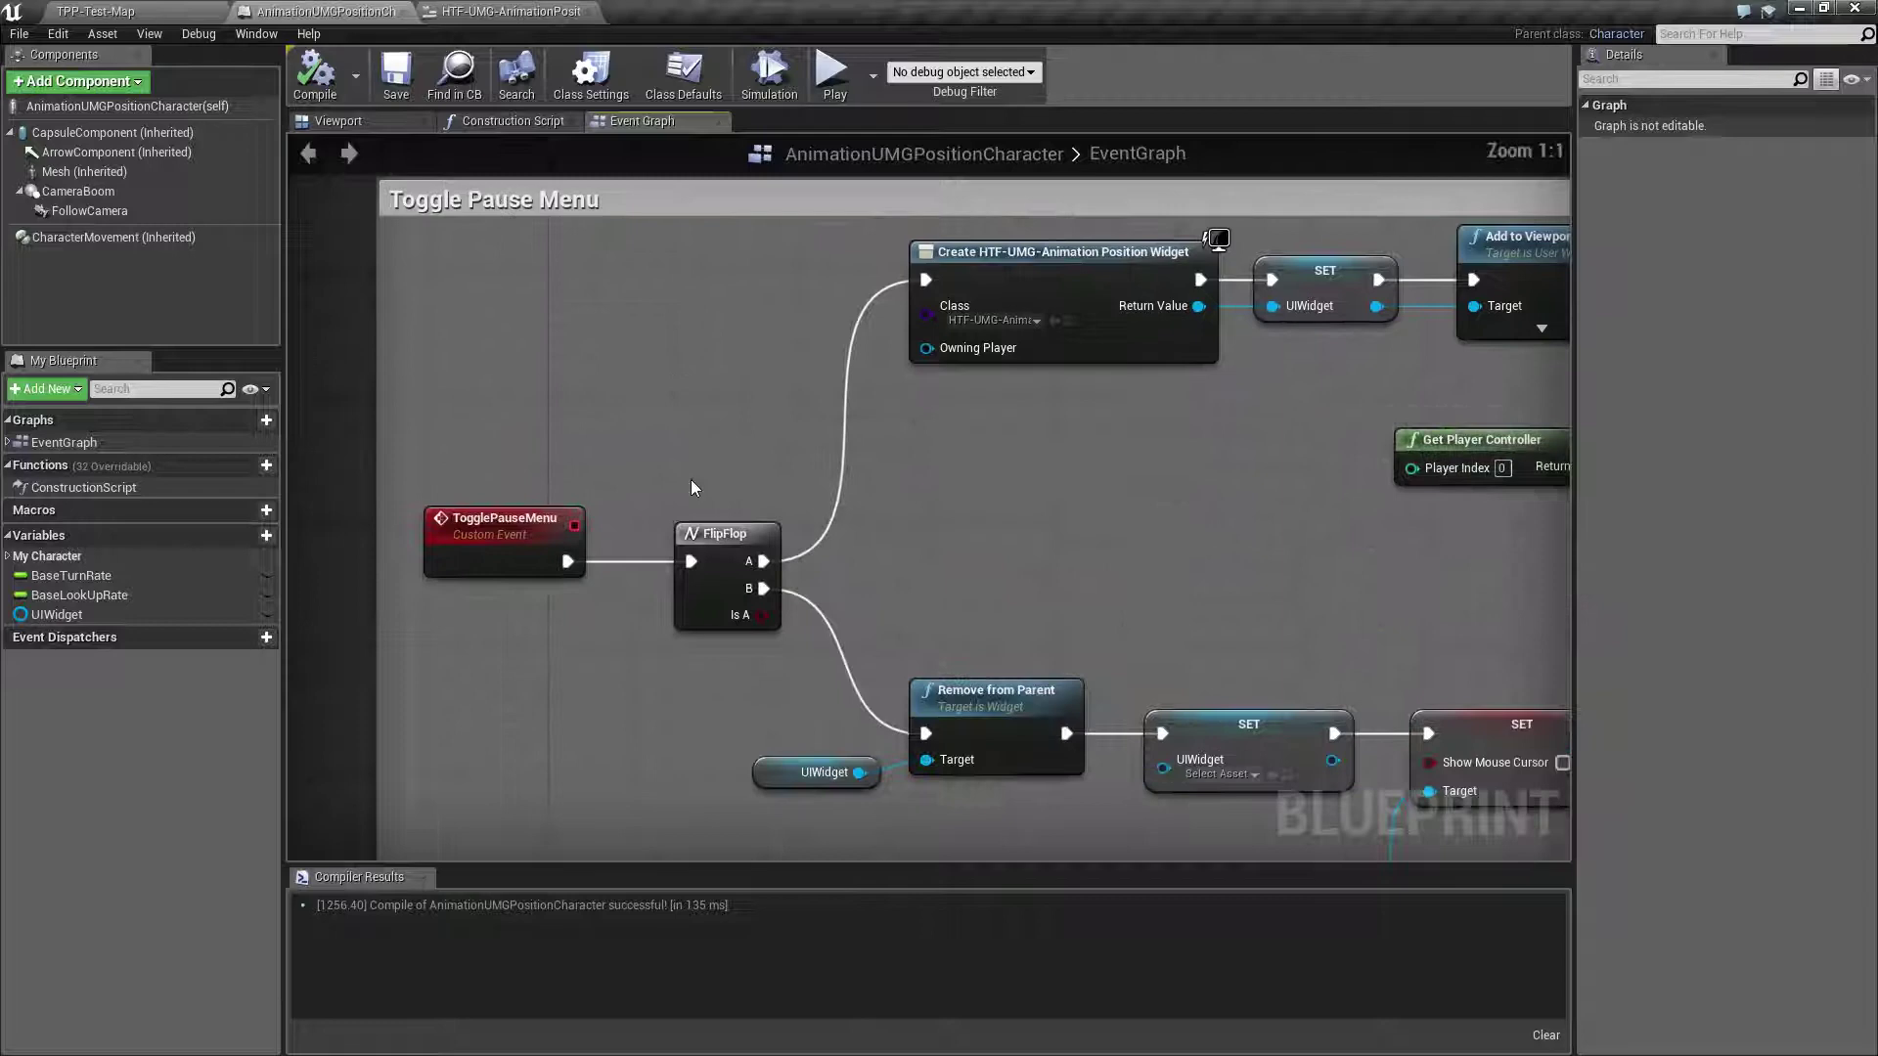
pyautogui.moveTo(690, 479); pyautogui.dragTo(559, 433, button='right')
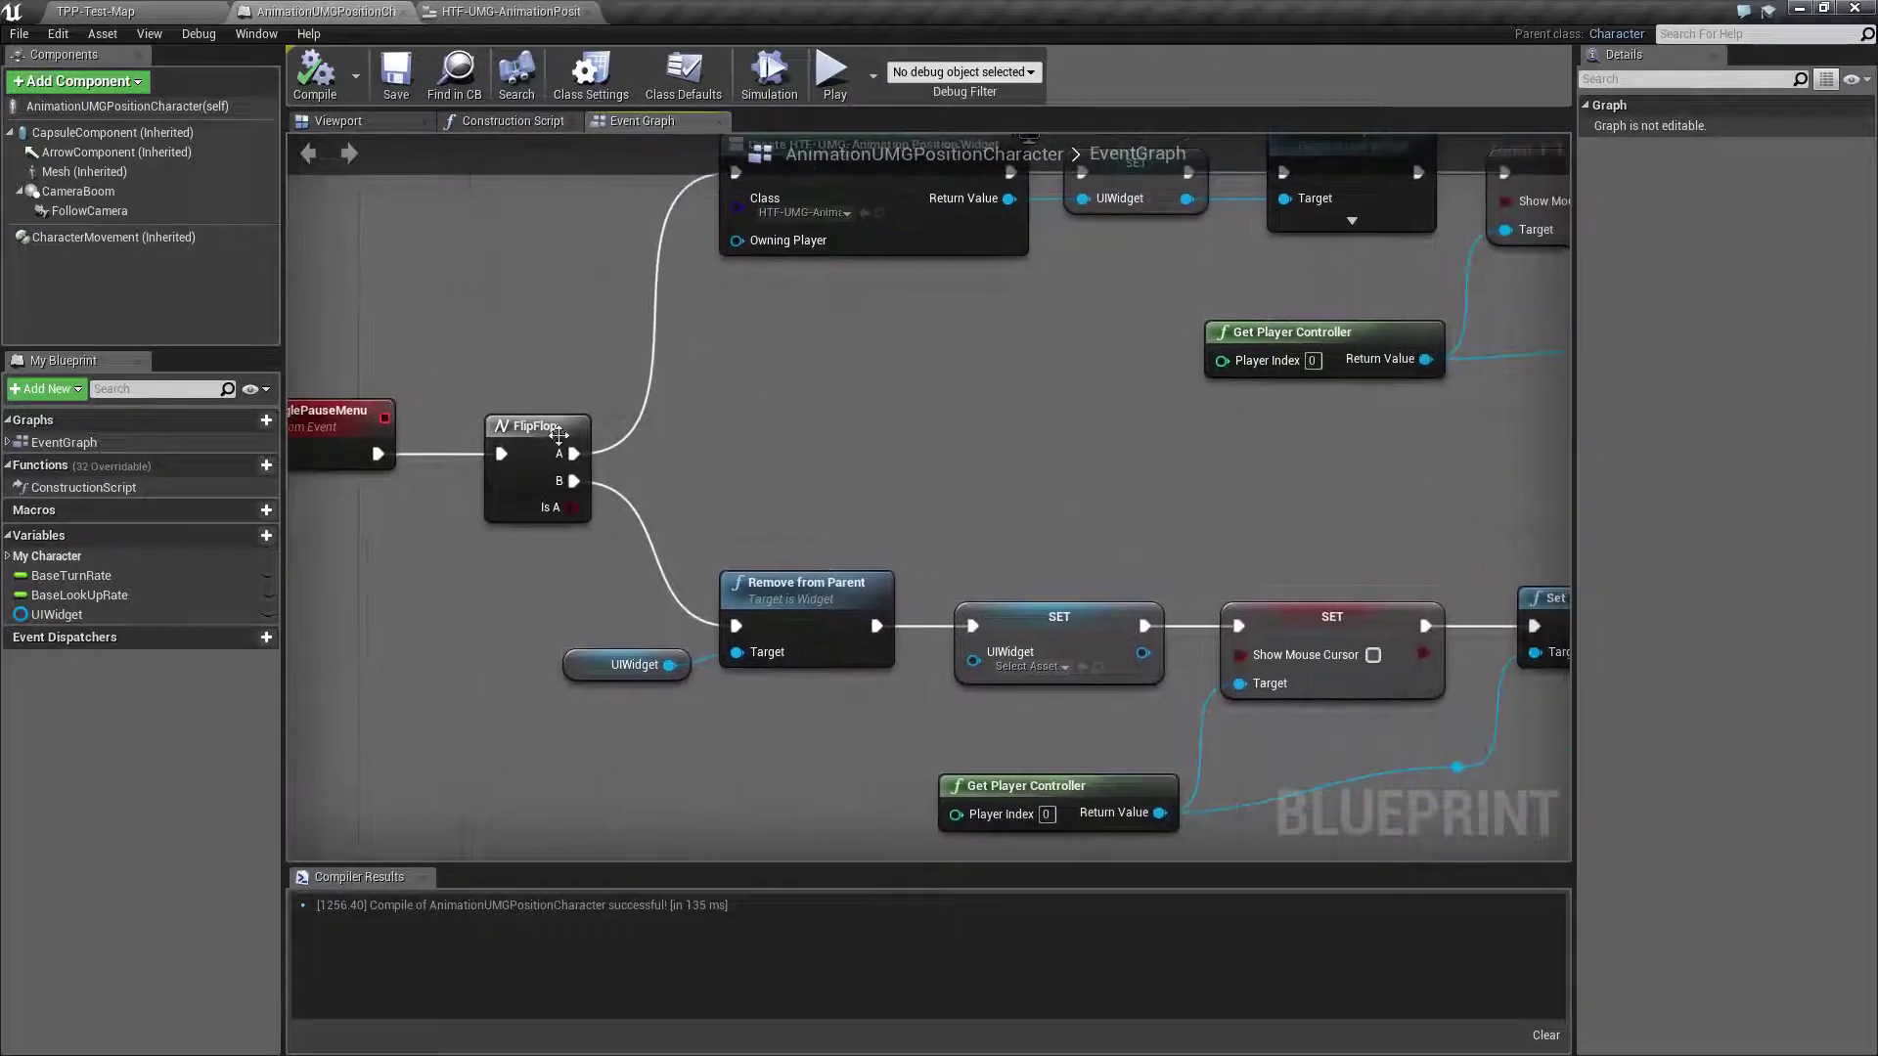
pyautogui.click(558, 433)
pyautogui.moveTo(876, 413); pyautogui.dragTo(761, 550, button='right')
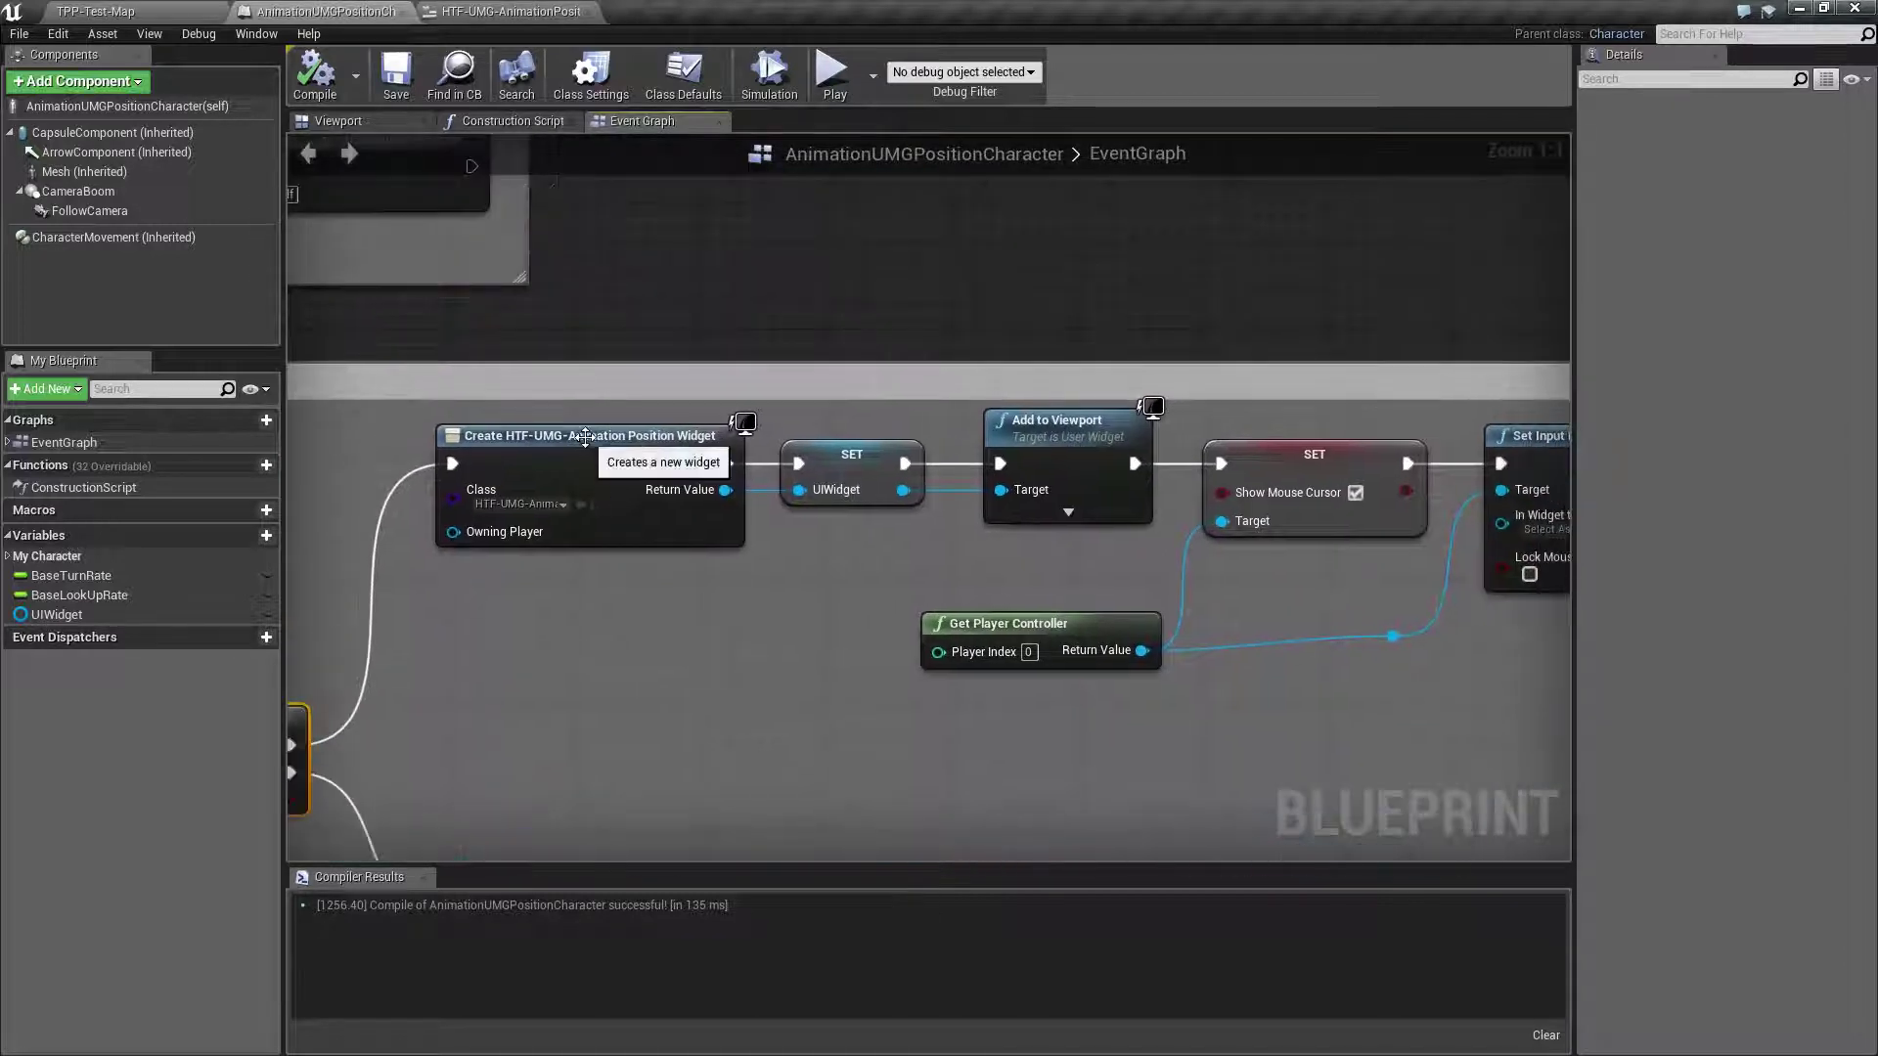
pyautogui.click(591, 444)
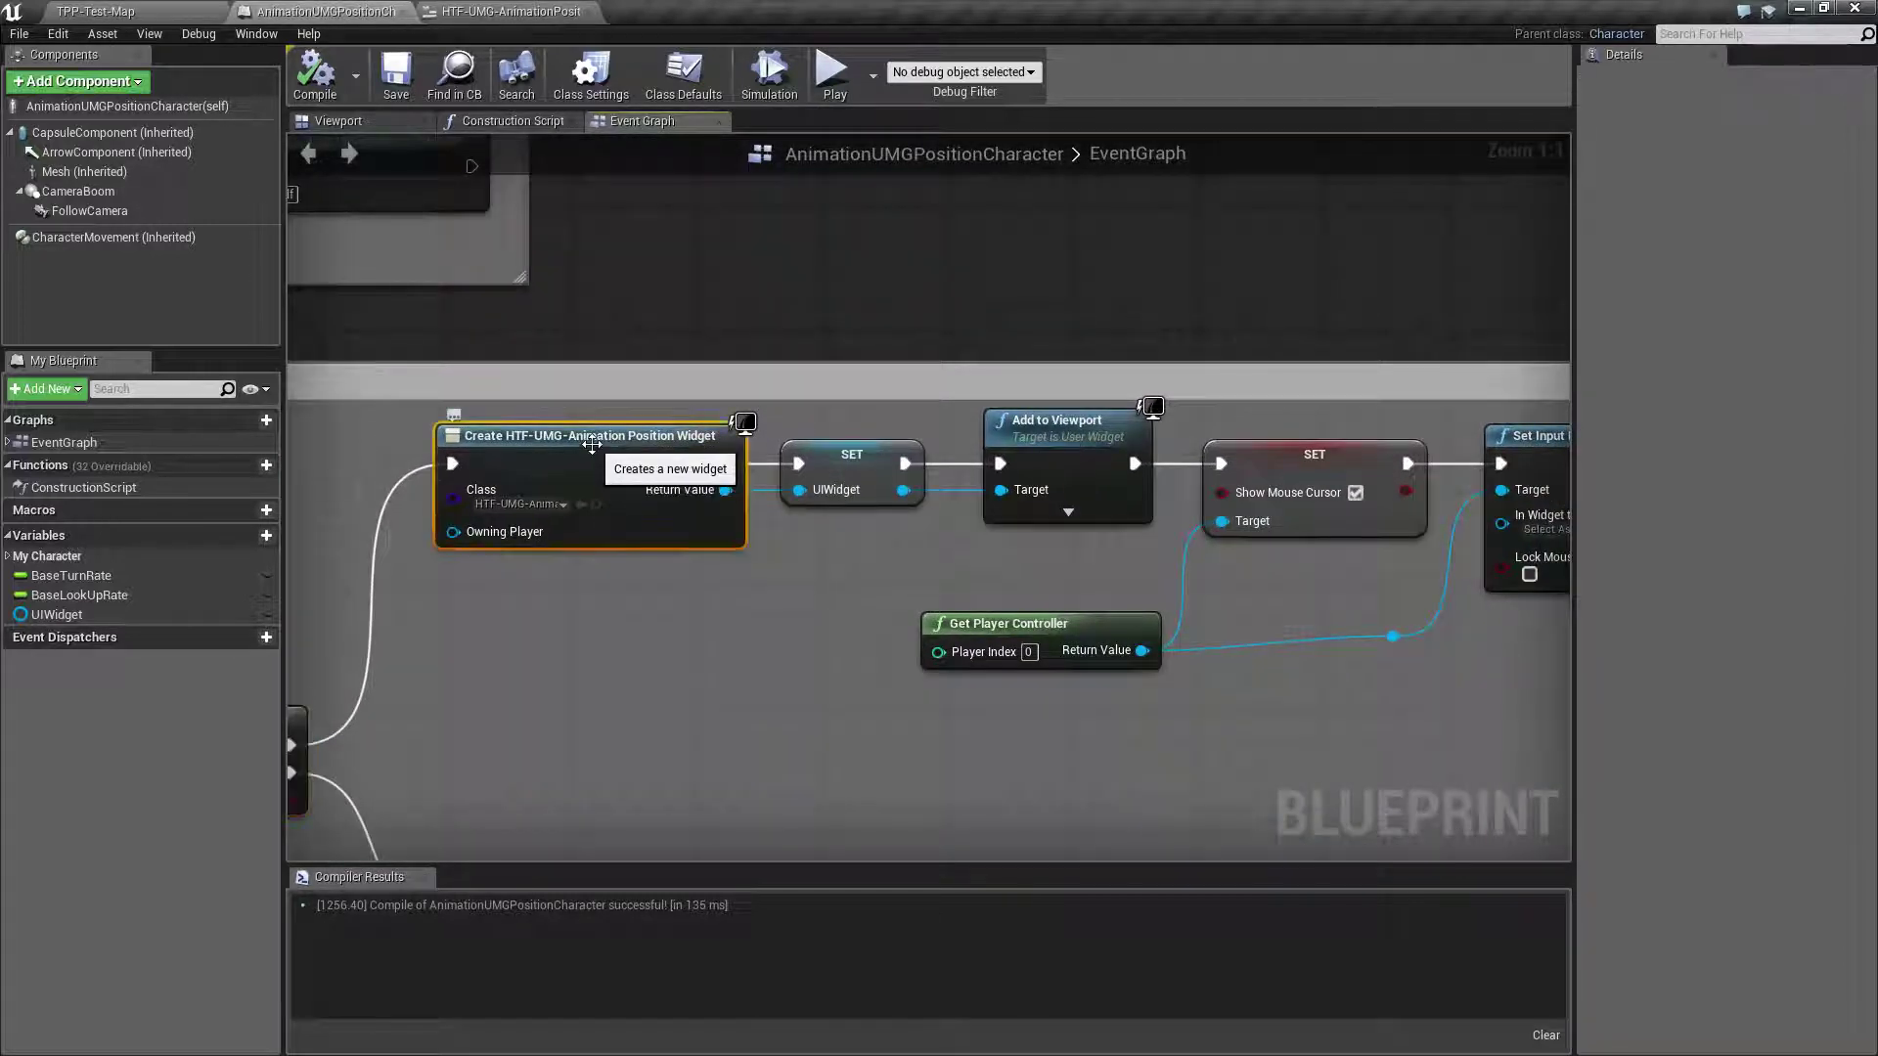
# In the widget designer, rewind the SlideInMenu2 timeline to its start pose.
pyautogui.click(507, 13)
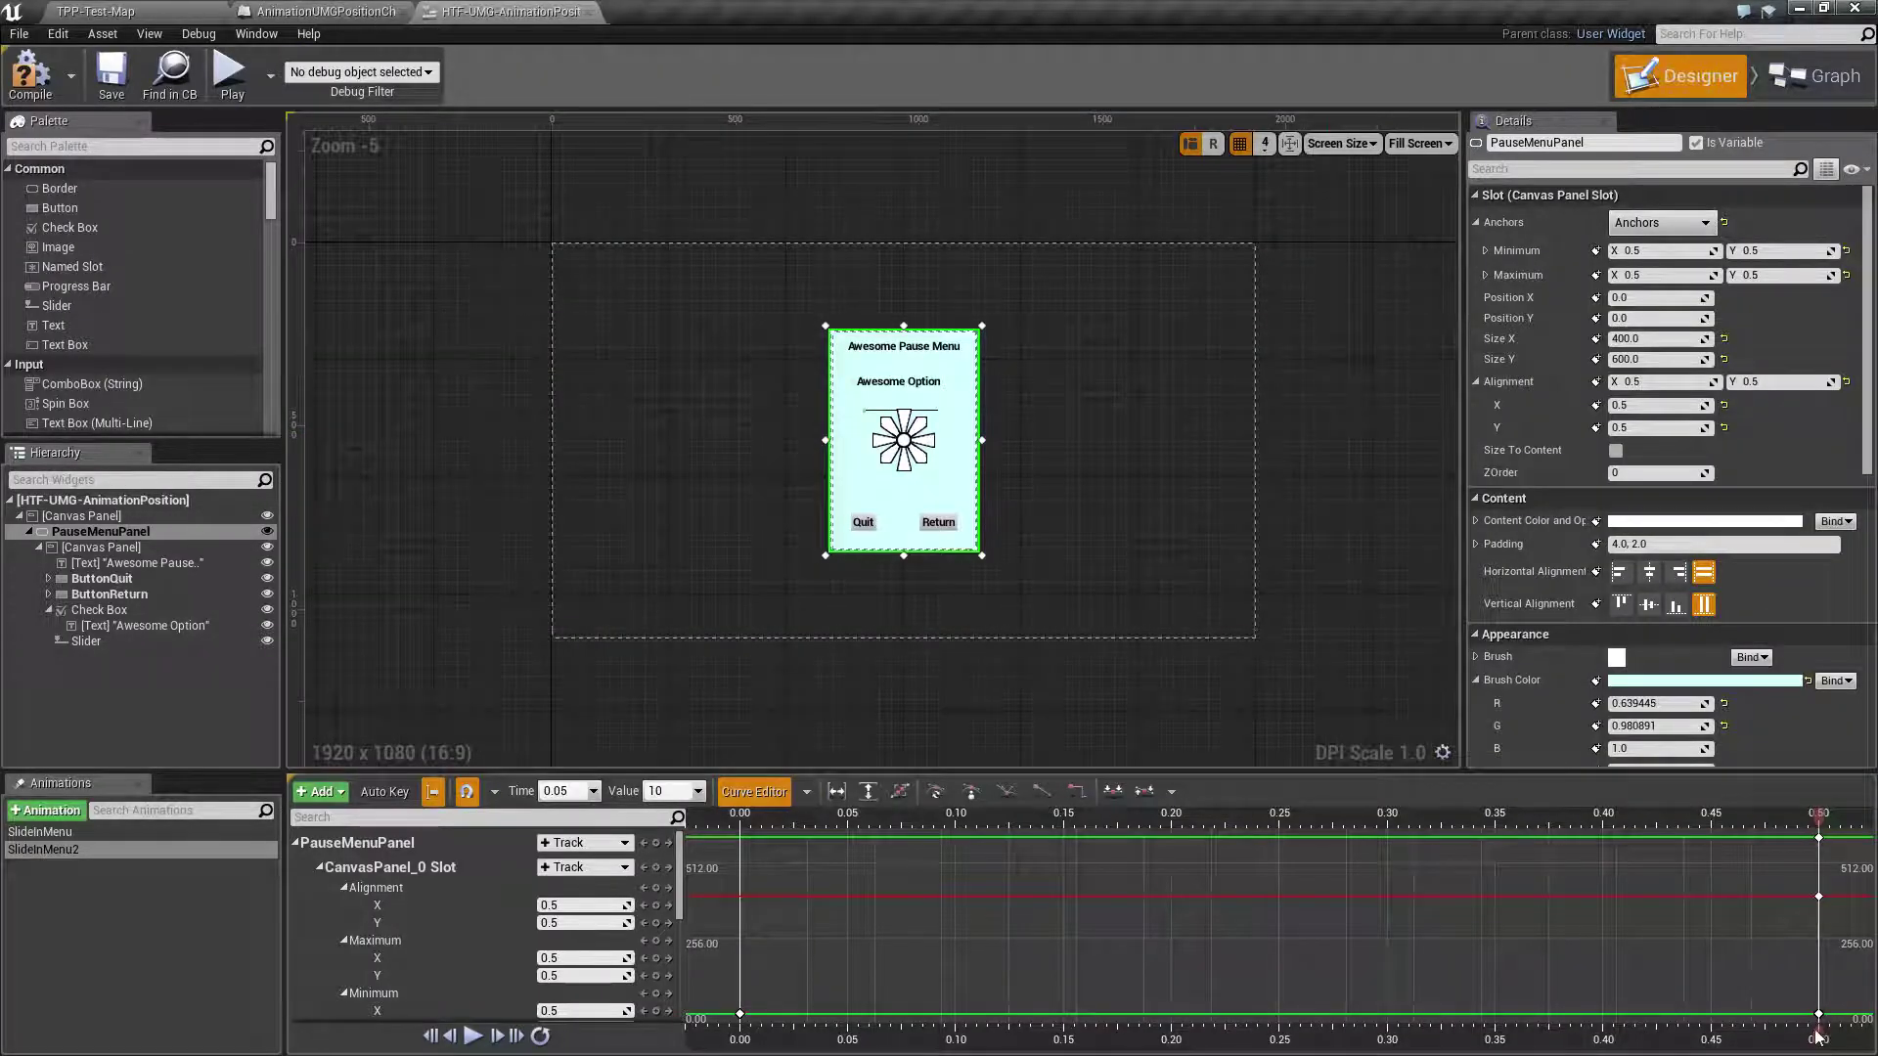
pyautogui.moveTo(1818, 1040); pyautogui.dragTo(826, 1039)
pyautogui.moveTo(825, 1040); pyautogui.dragTo(1415, 1030, button='right')
# Back in the event graph, inspect the node storing the created widget in the UIWidget variable.
pyautogui.click(326, 11)
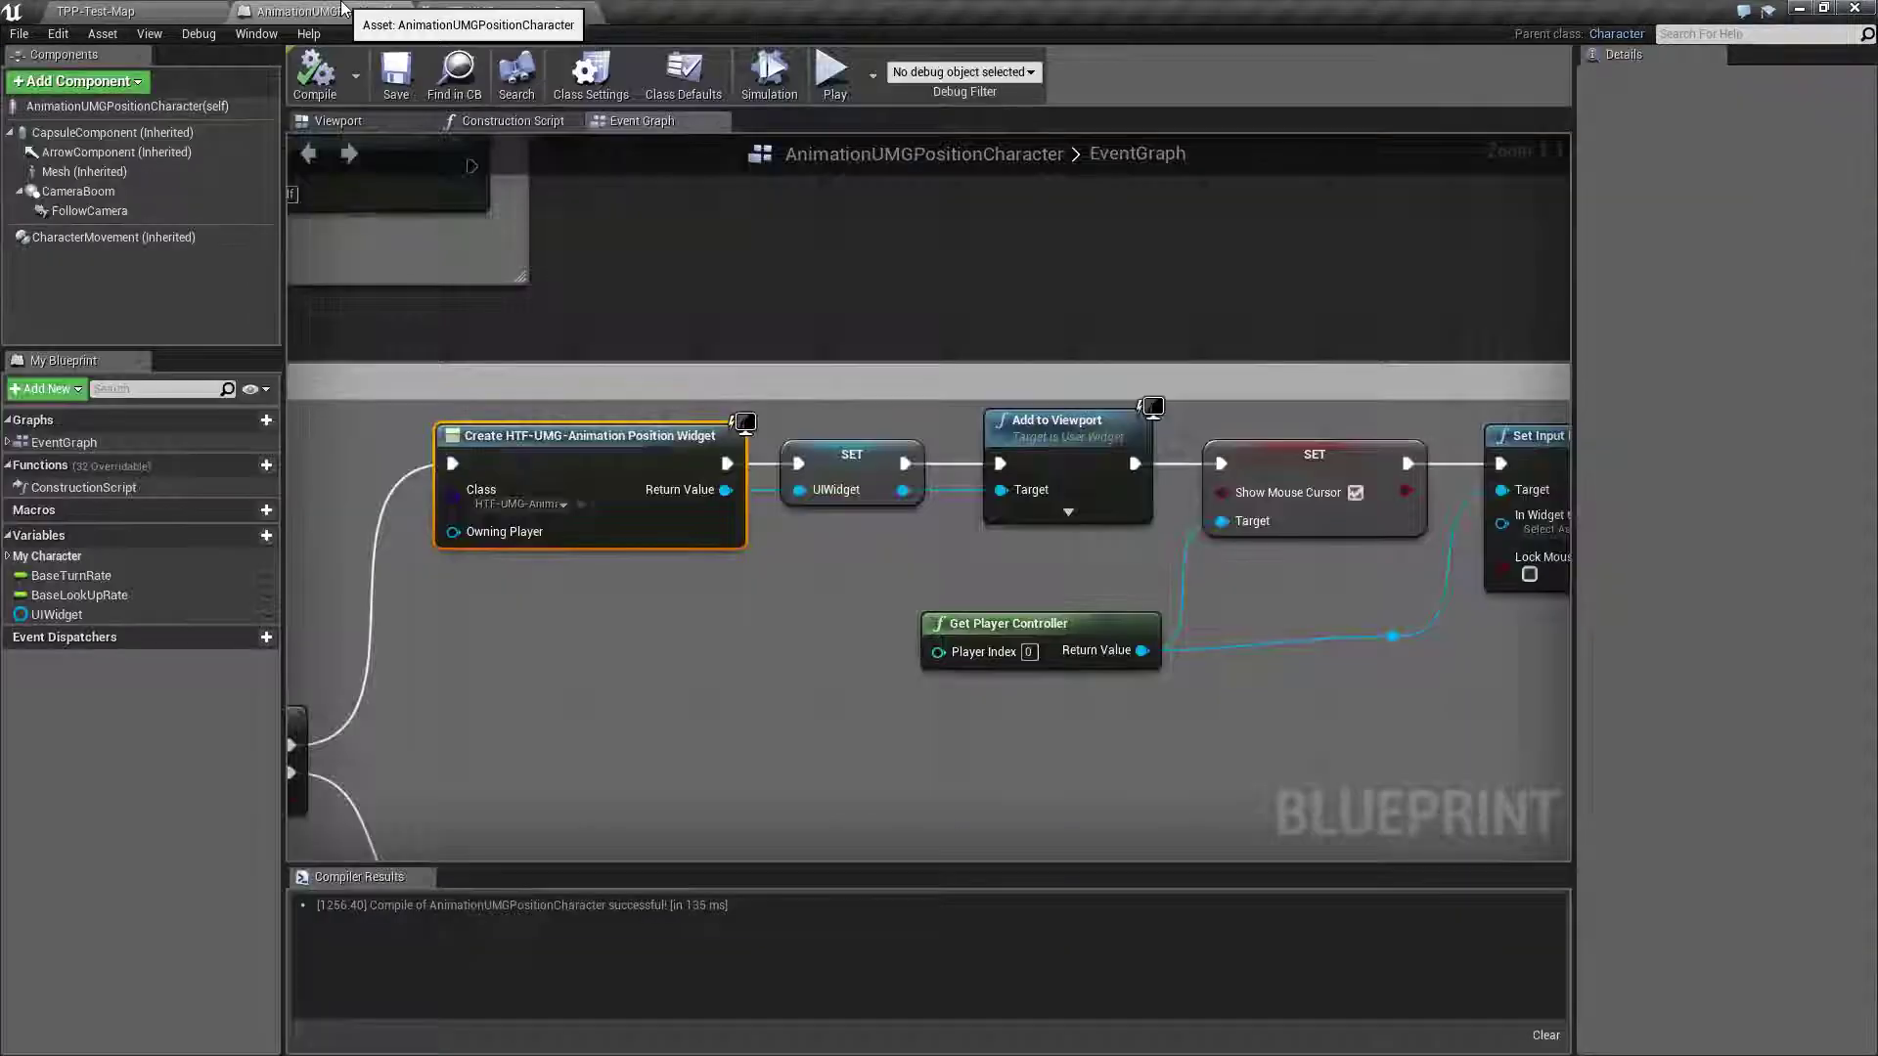
pyautogui.moveTo(789, 701); pyautogui.dragTo(659, 720, button='right')
pyautogui.click(715, 490)
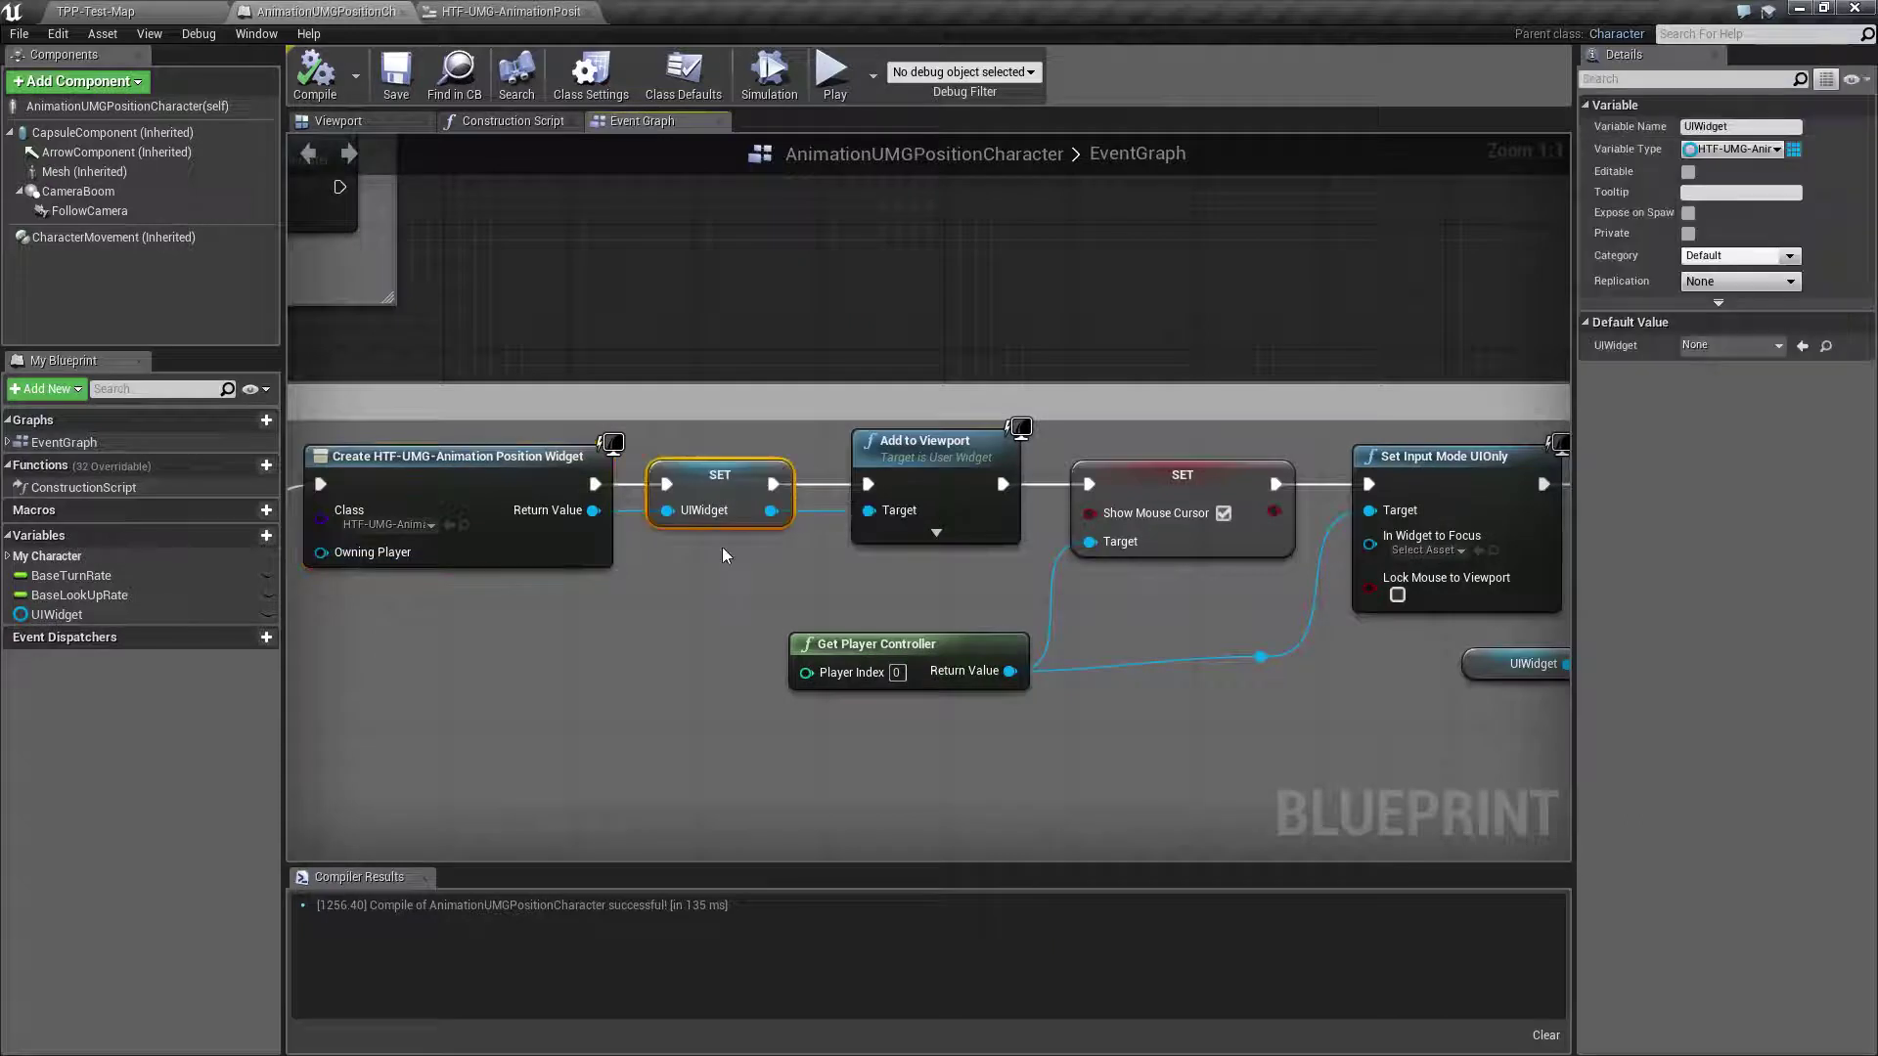
pyautogui.click(93, 616)
pyautogui.moveTo(1212, 822); pyautogui.dragTo(996, 833, button='right')
# Walk through Add to Viewport, player controller, show mouse cursor, UI-only input mode and Play Animation Forward nodes.
pyautogui.click(729, 470)
pyautogui.moveTo(1083, 768); pyautogui.dragTo(905, 736, button='right')
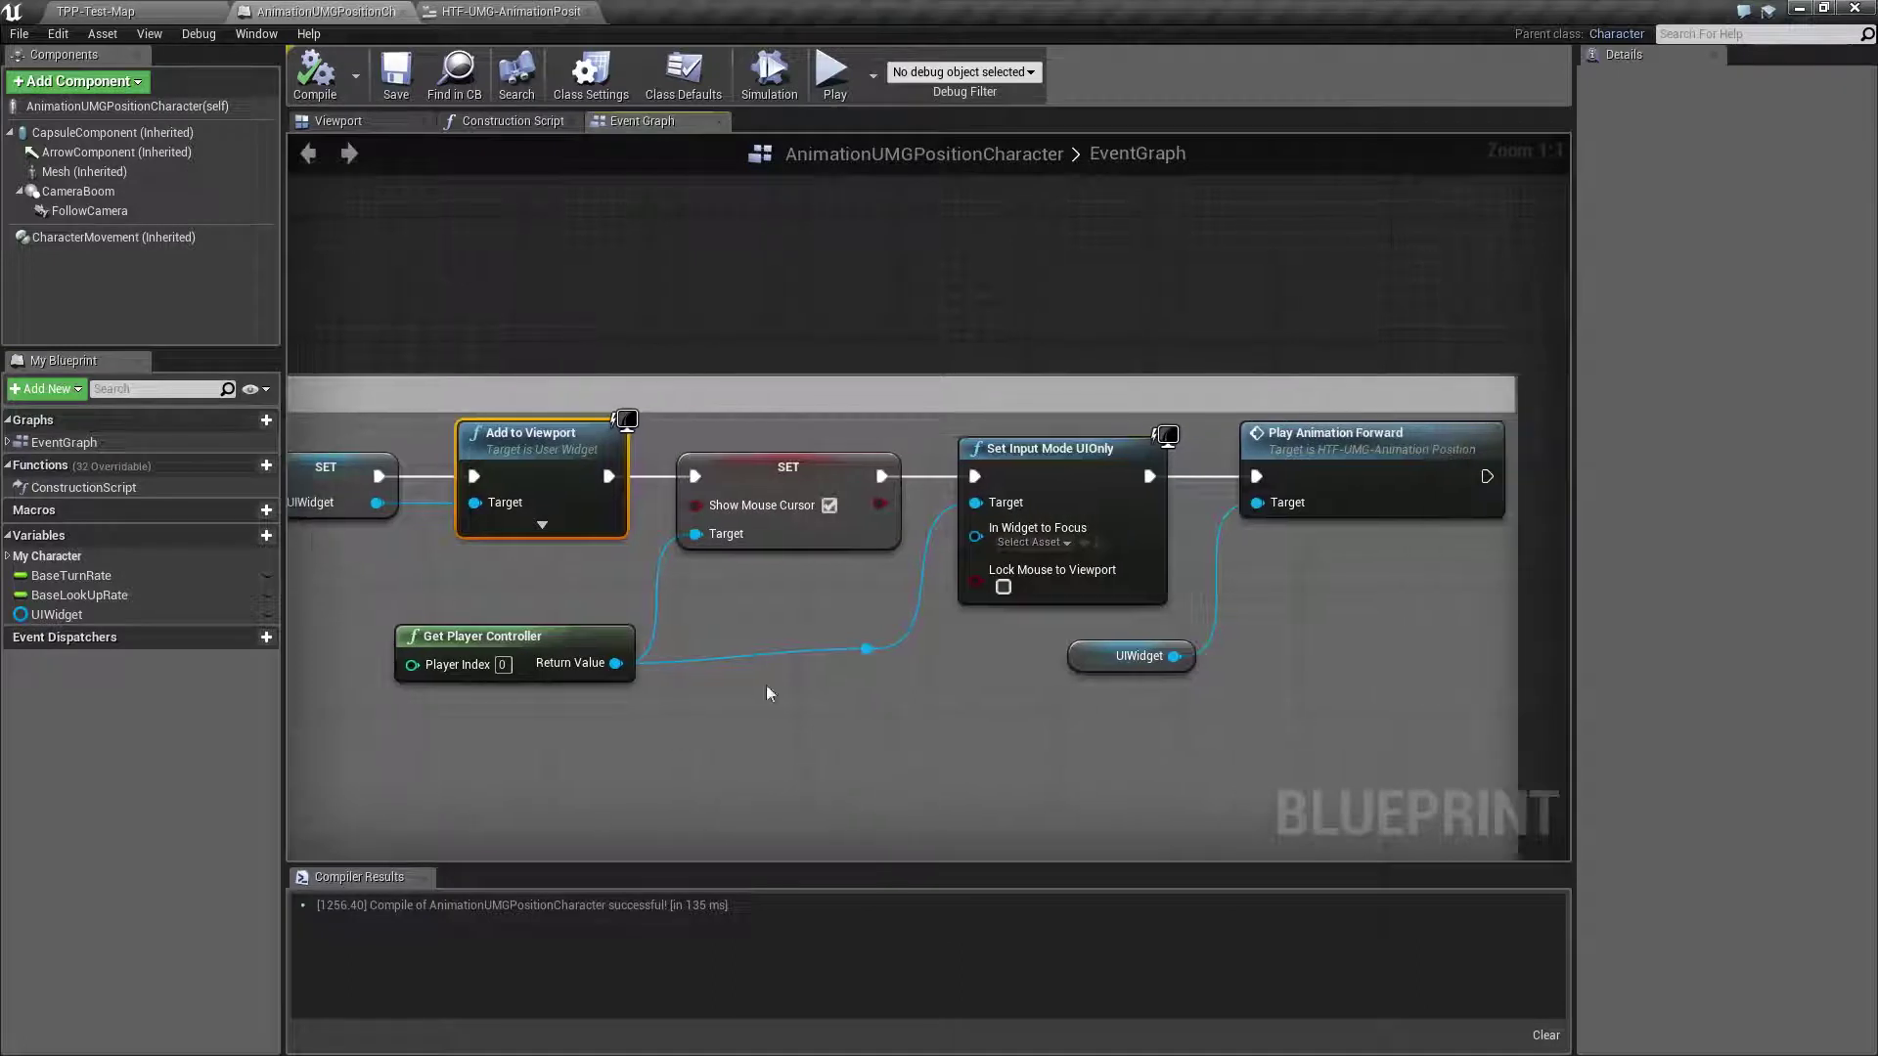
pyautogui.click(528, 639)
pyautogui.click(814, 487)
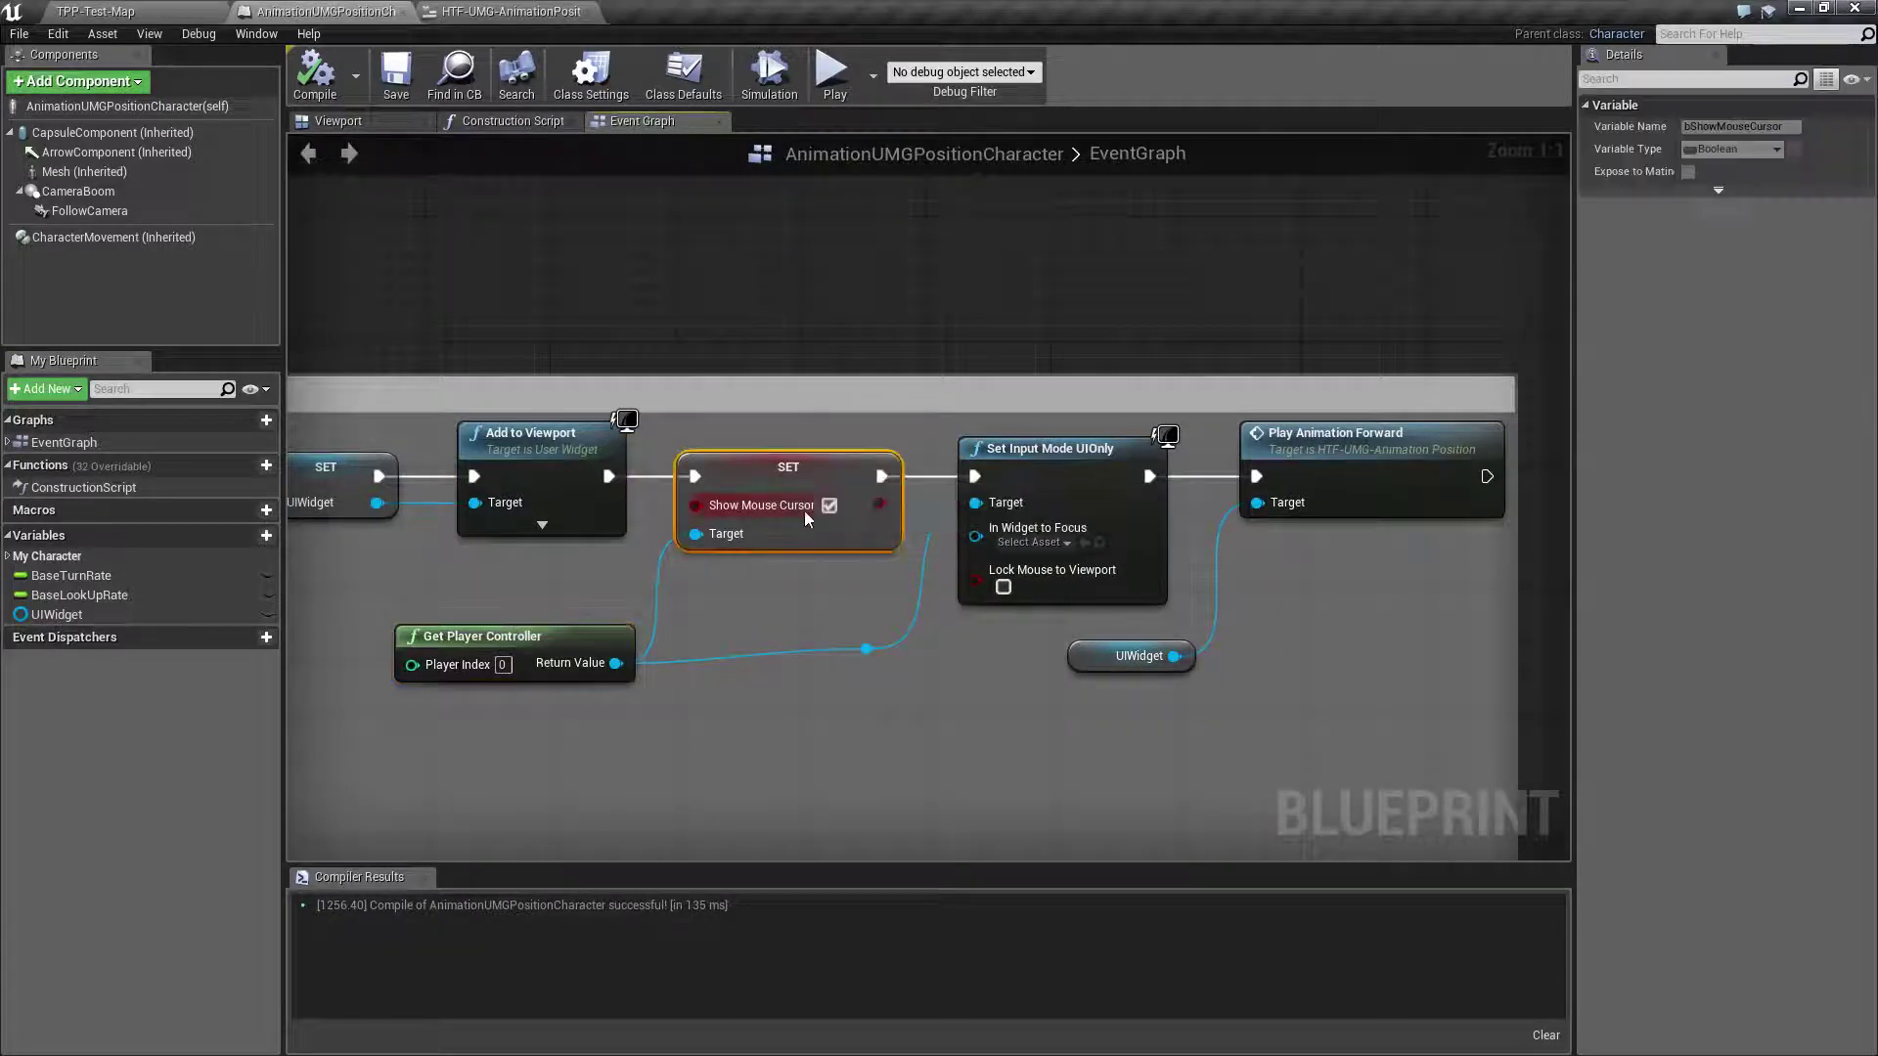
pyautogui.click(1032, 452)
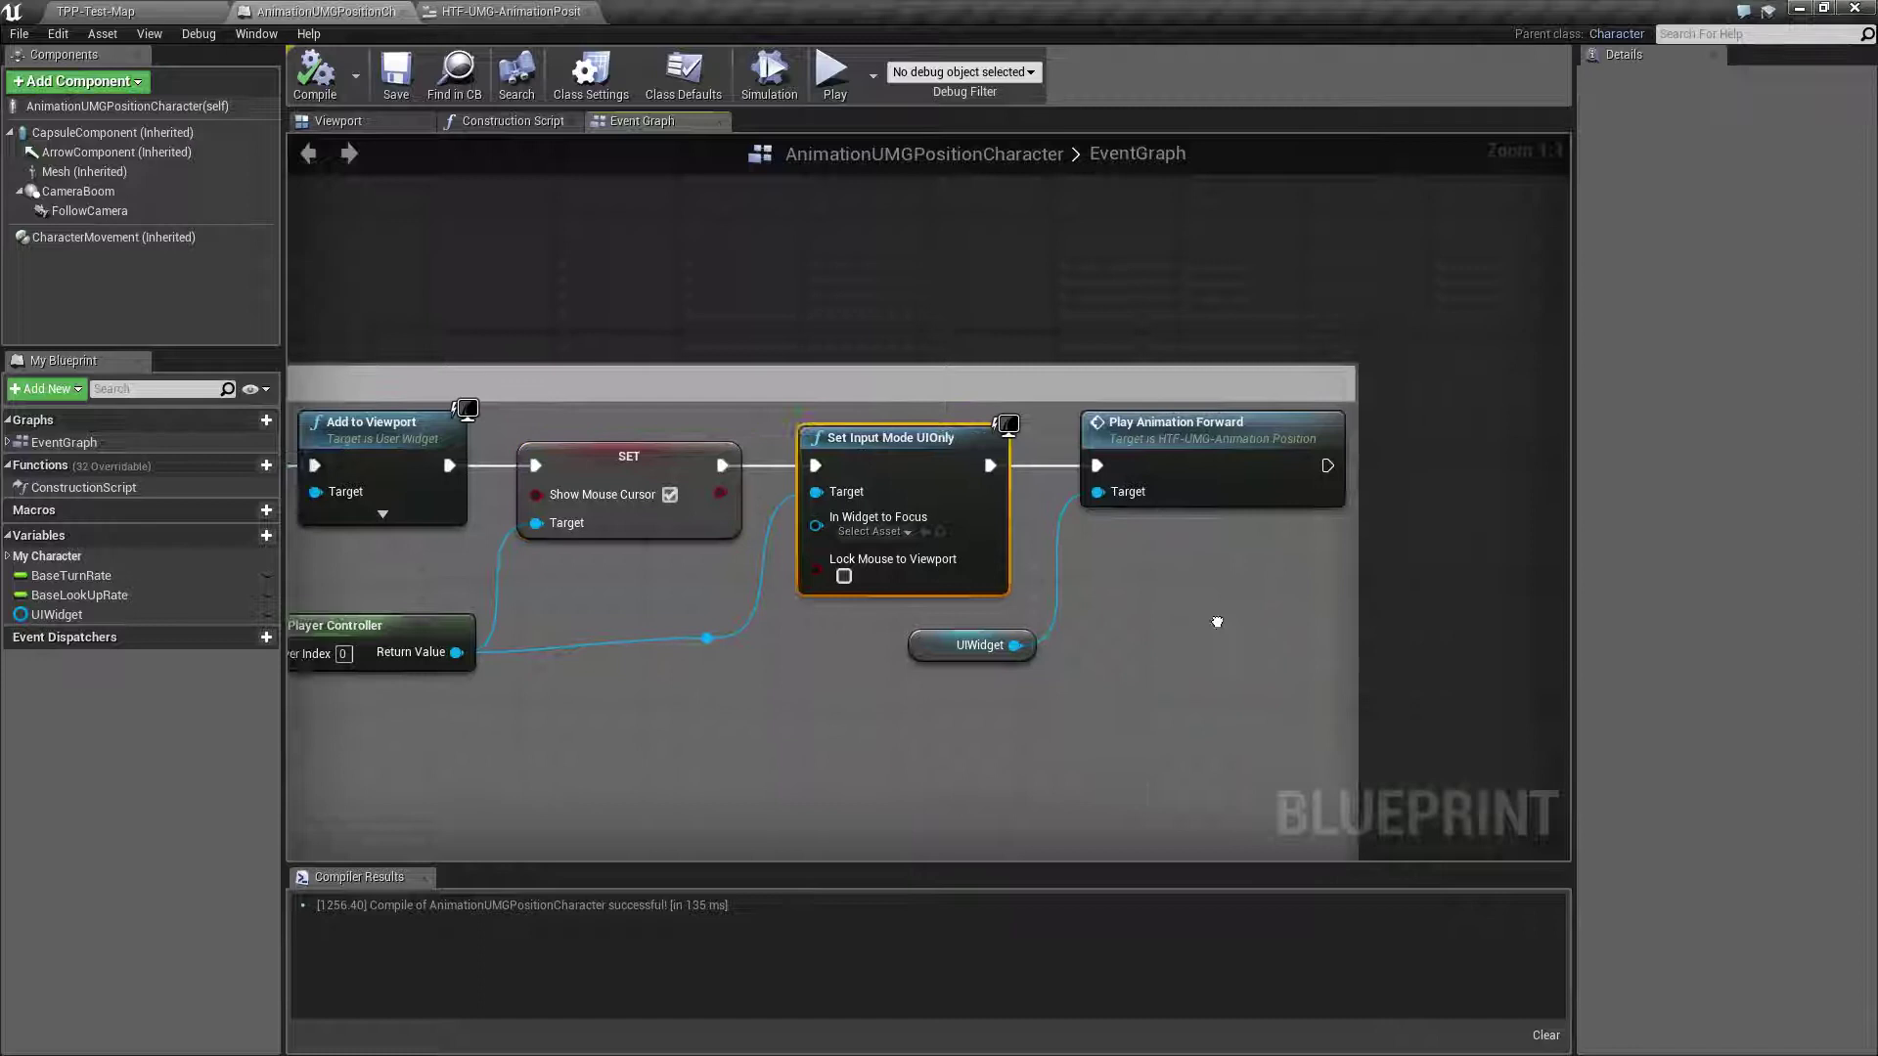
pyautogui.moveTo(1217, 622); pyautogui.dragTo(1144, 629, button='right')
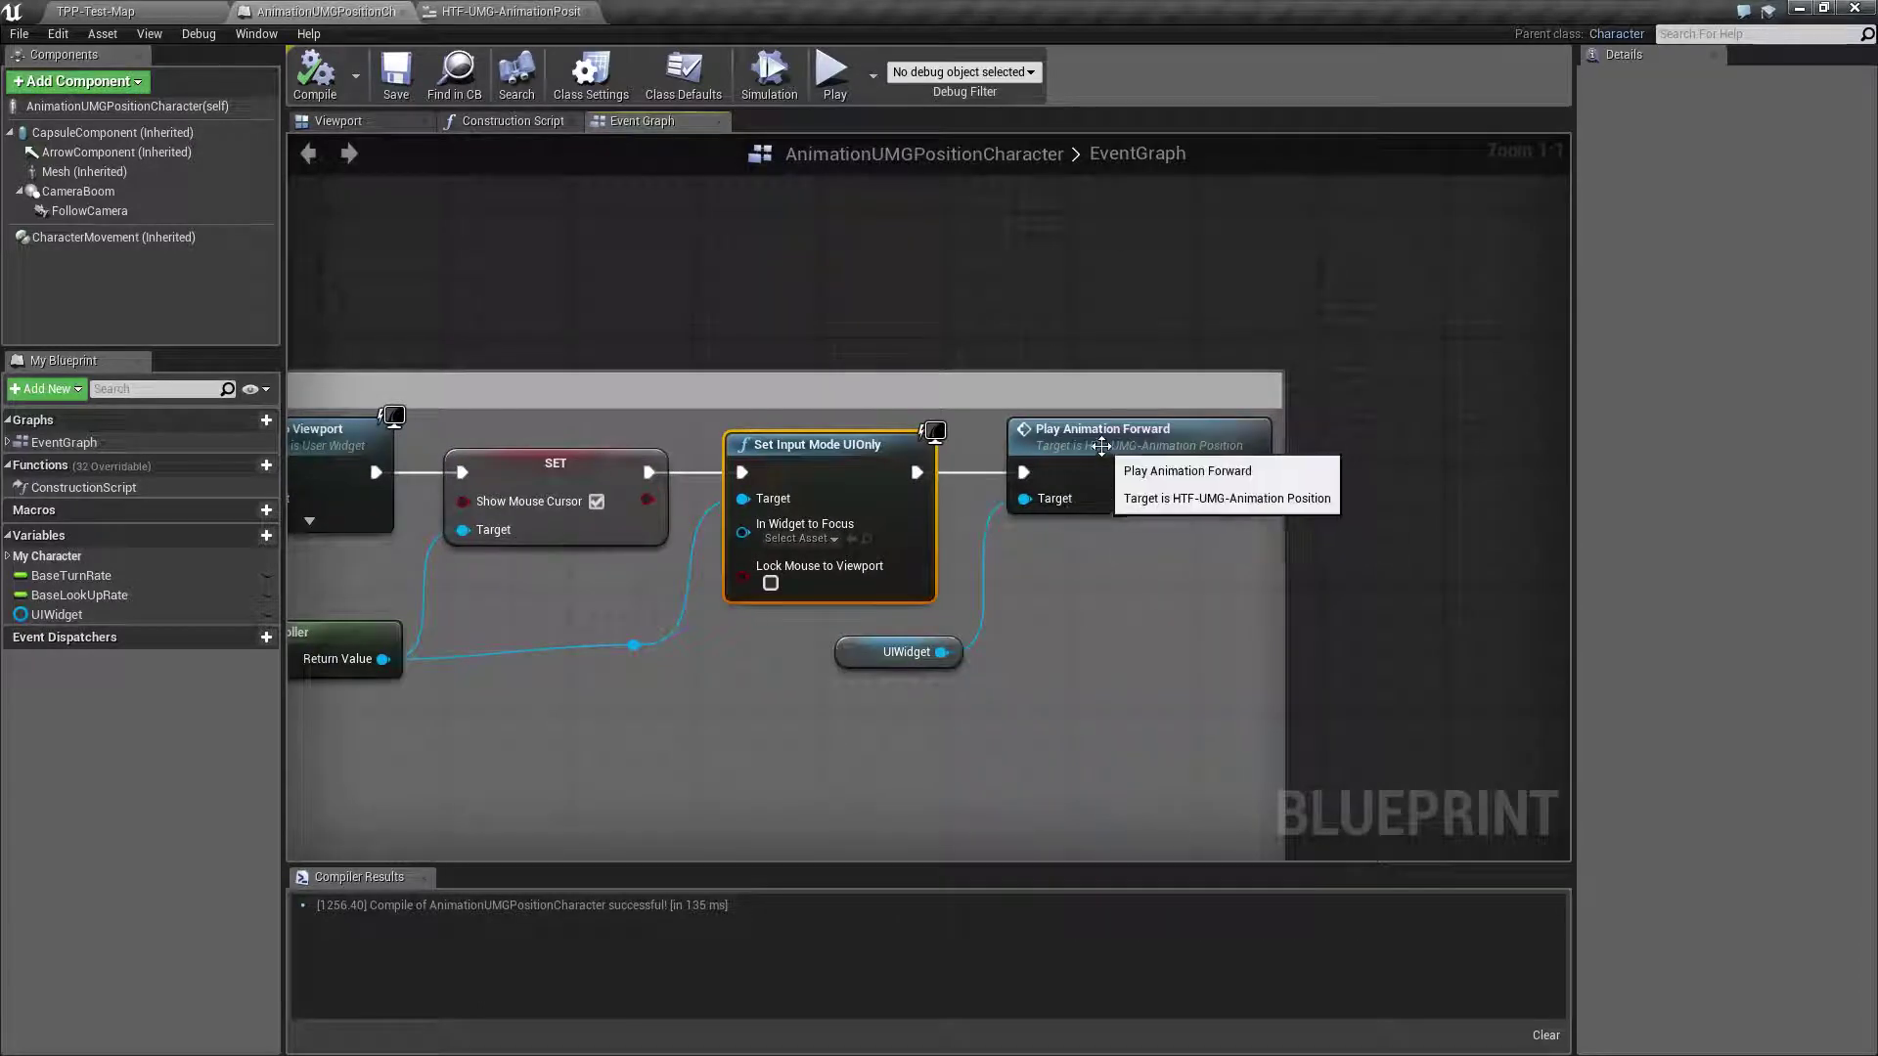
pyautogui.click(863, 649)
pyautogui.click(1164, 462)
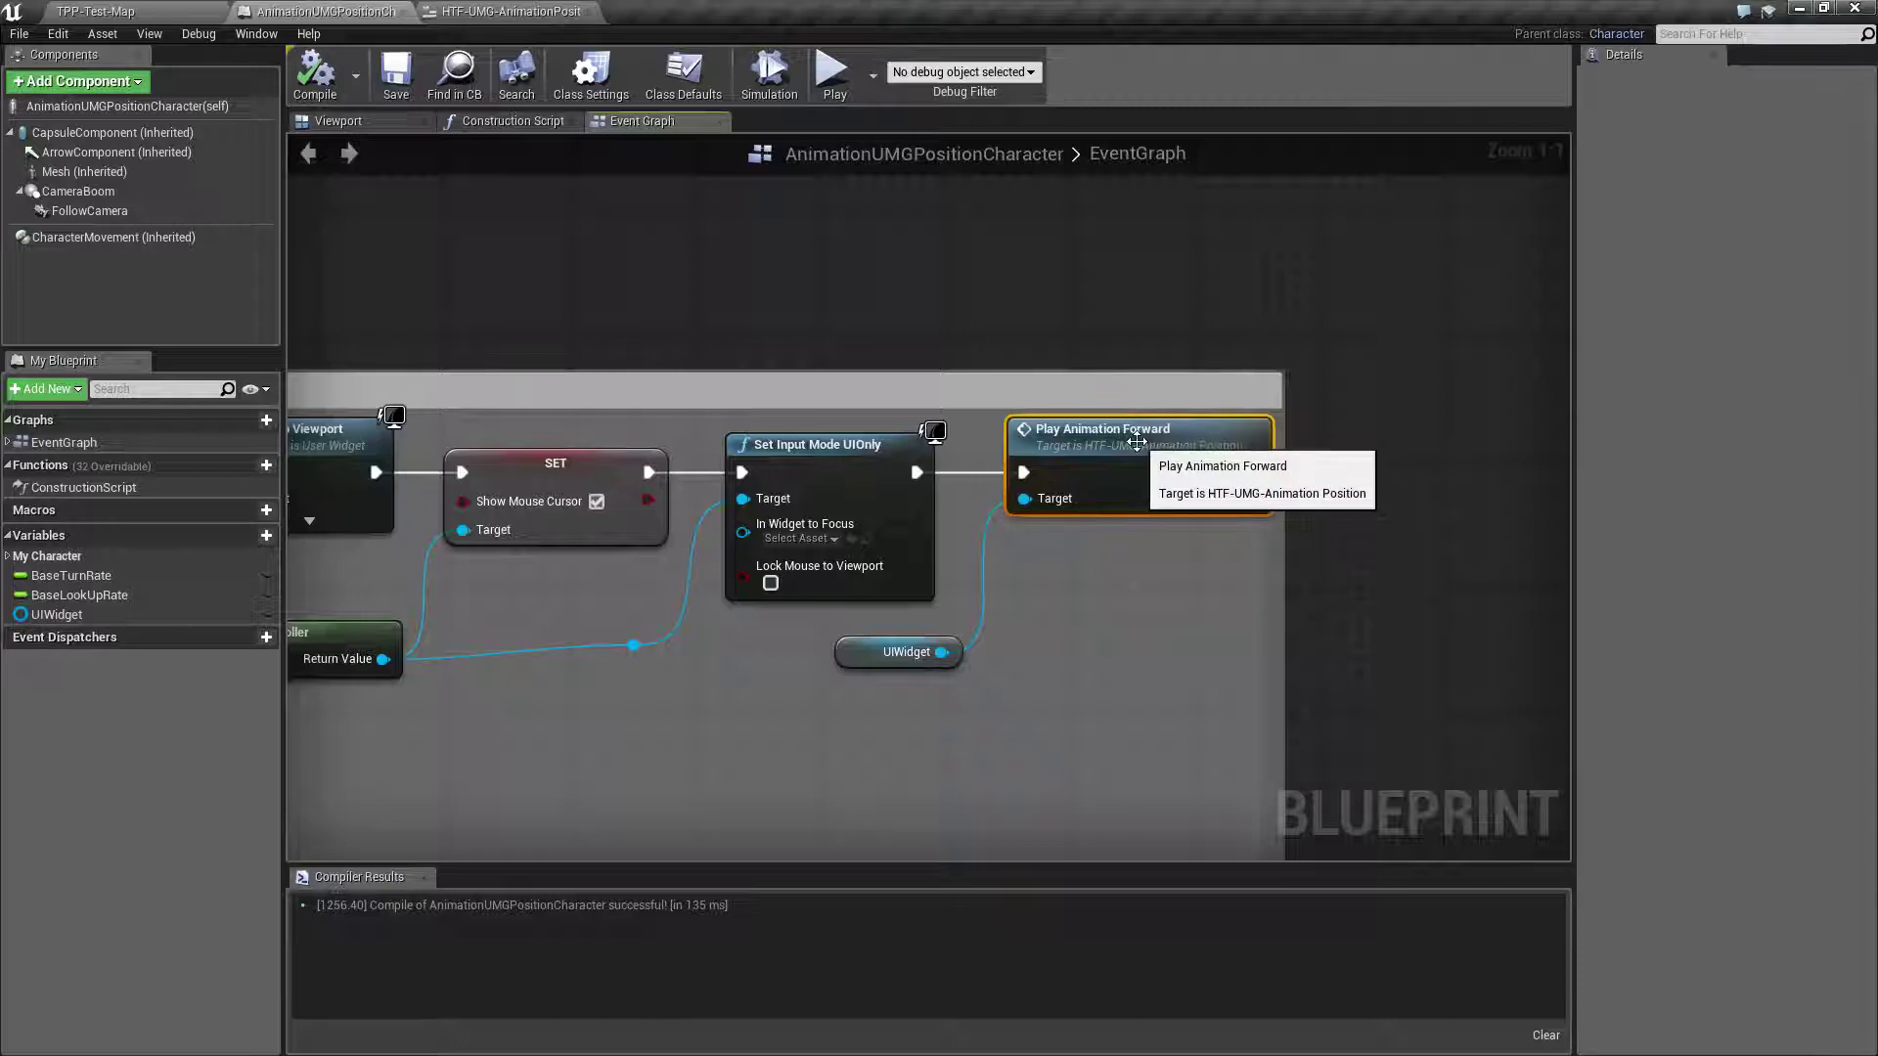
# Open the widget's PlayAnimationForward event and inspect its Play Animation node for Slide in Menu.
pyautogui.doubleClick(1140, 449)
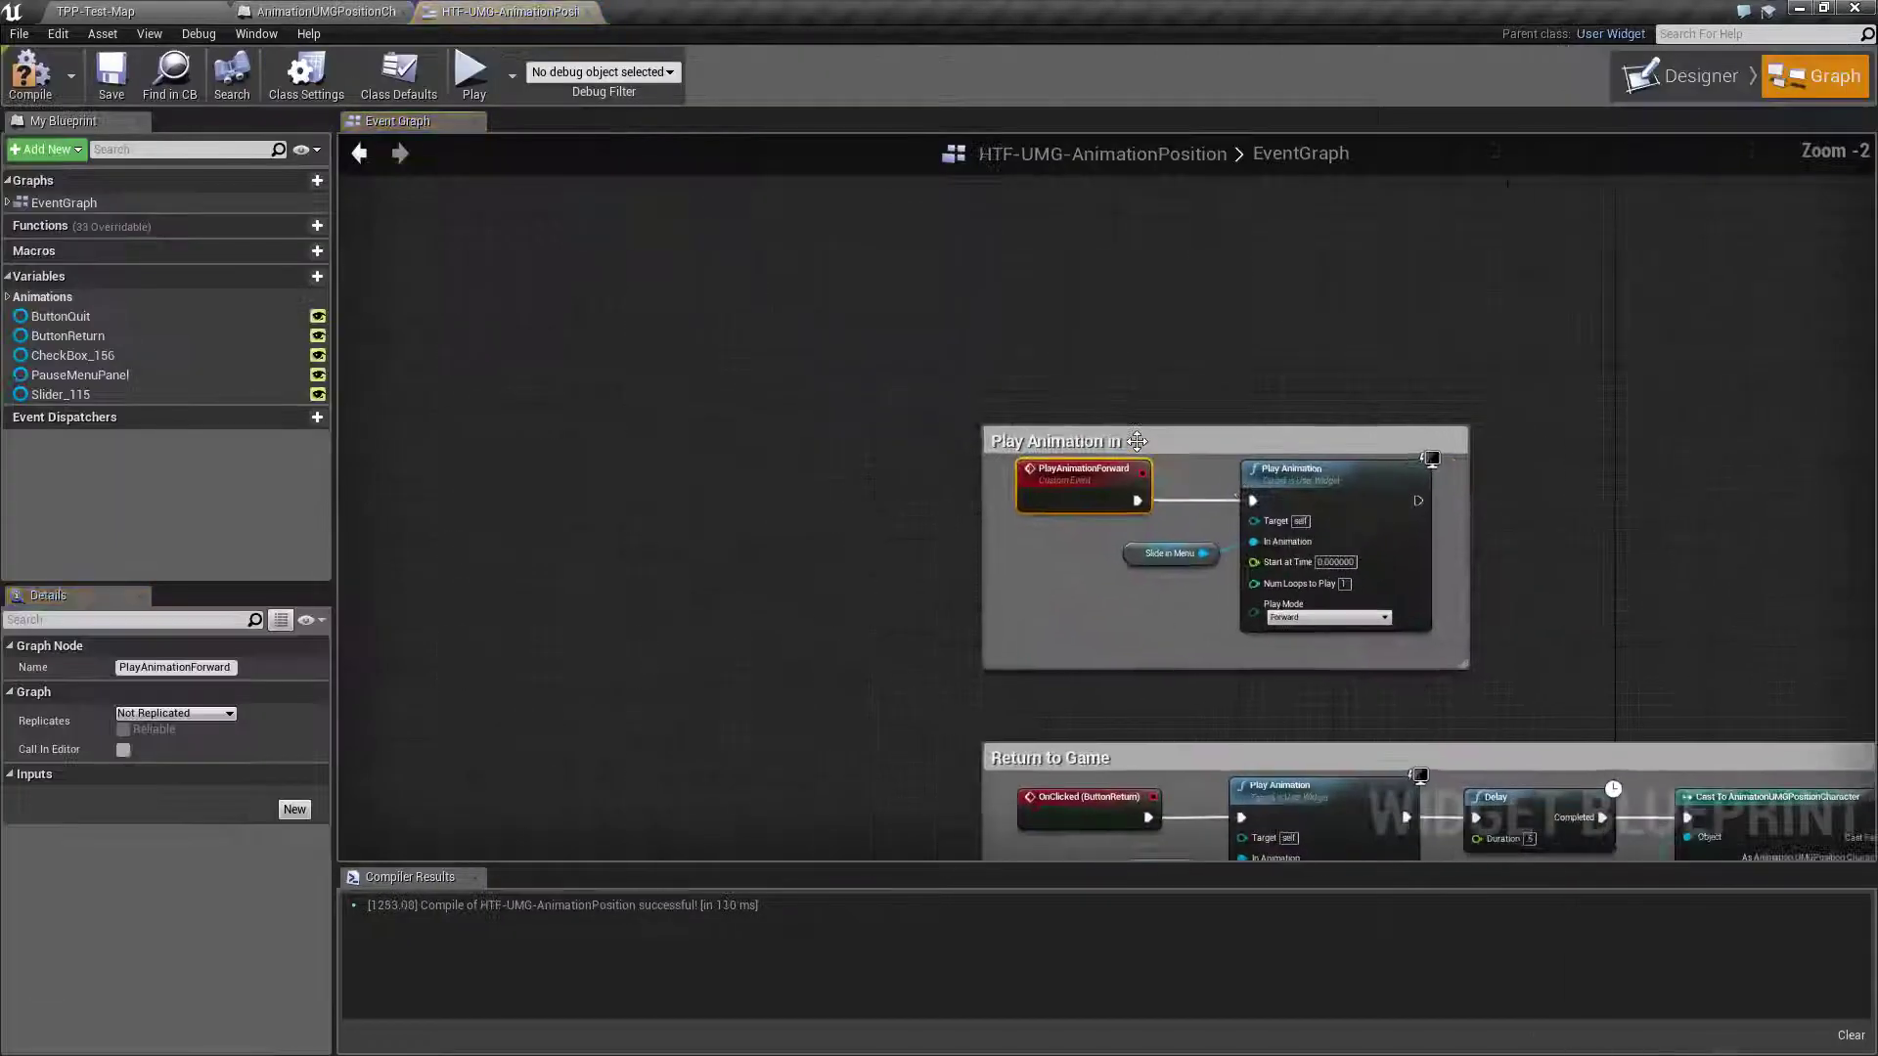
pyautogui.moveTo(1335, 554); pyautogui.dragTo(1272, 562, button='right')
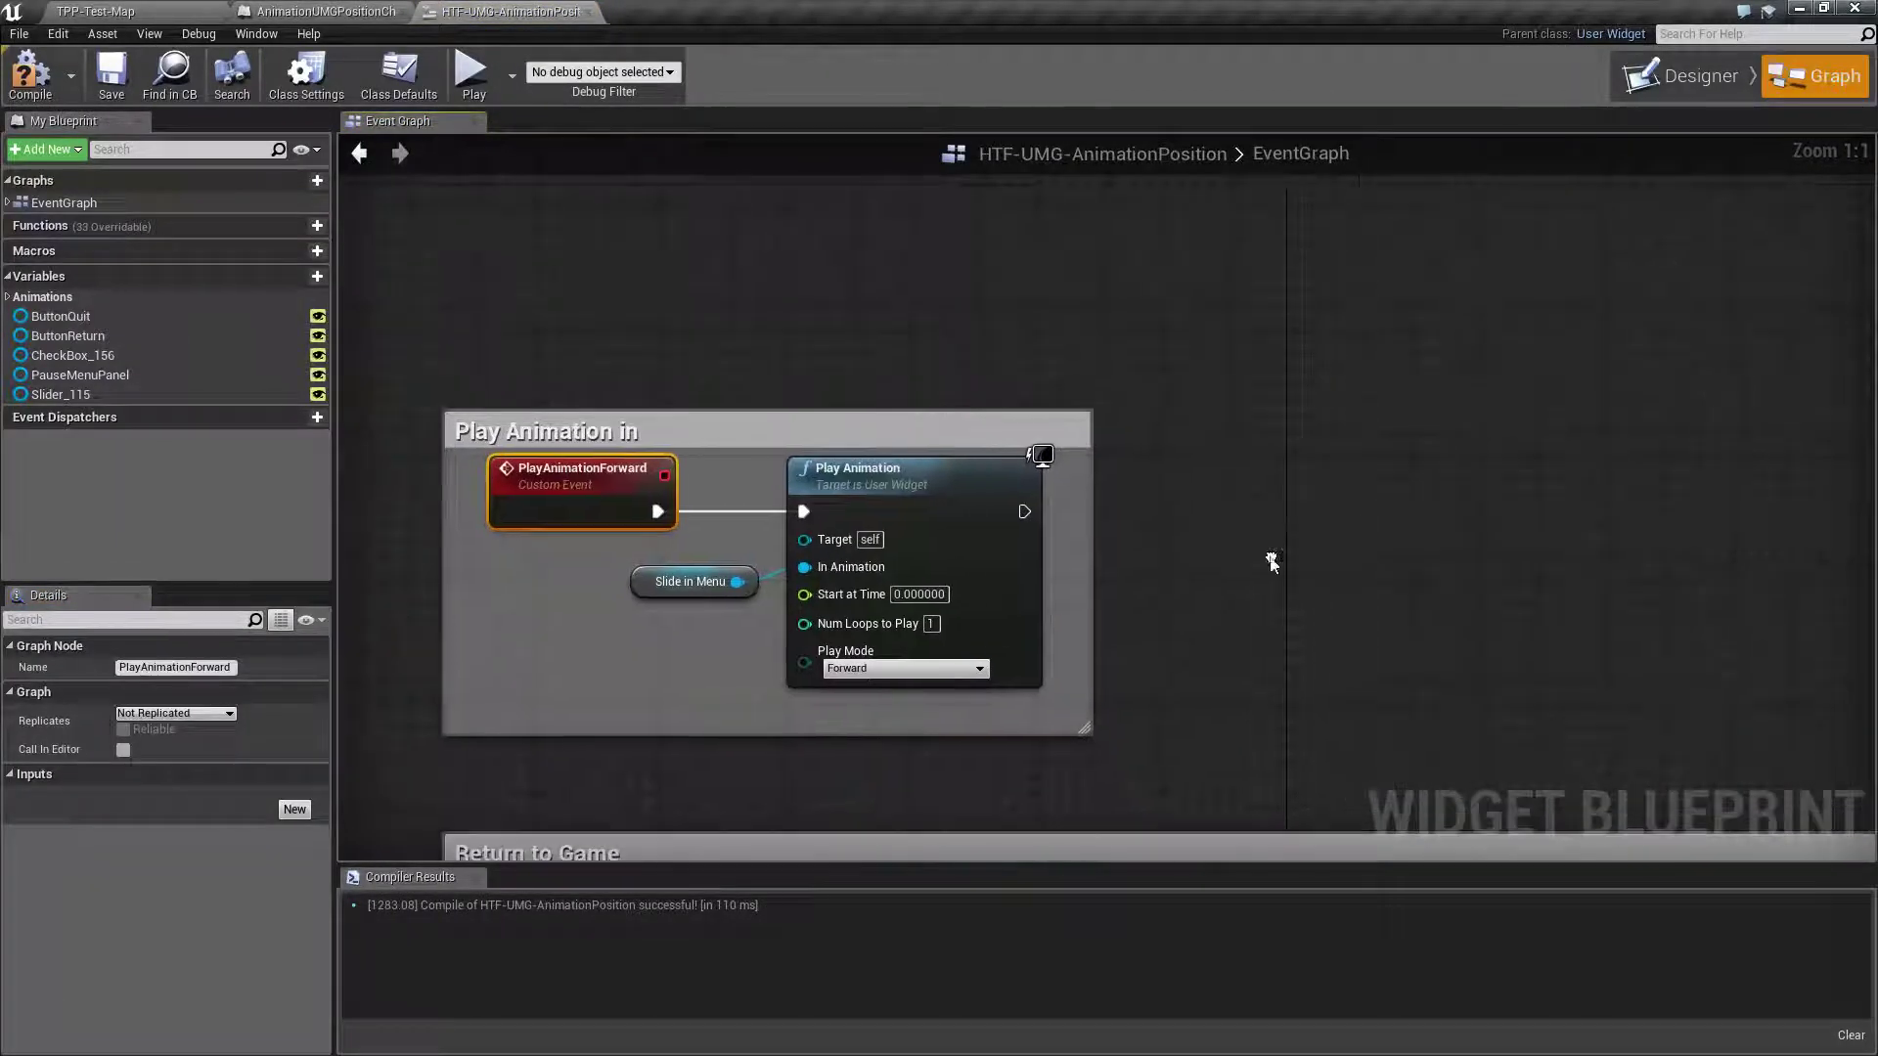
pyautogui.click(853, 495)
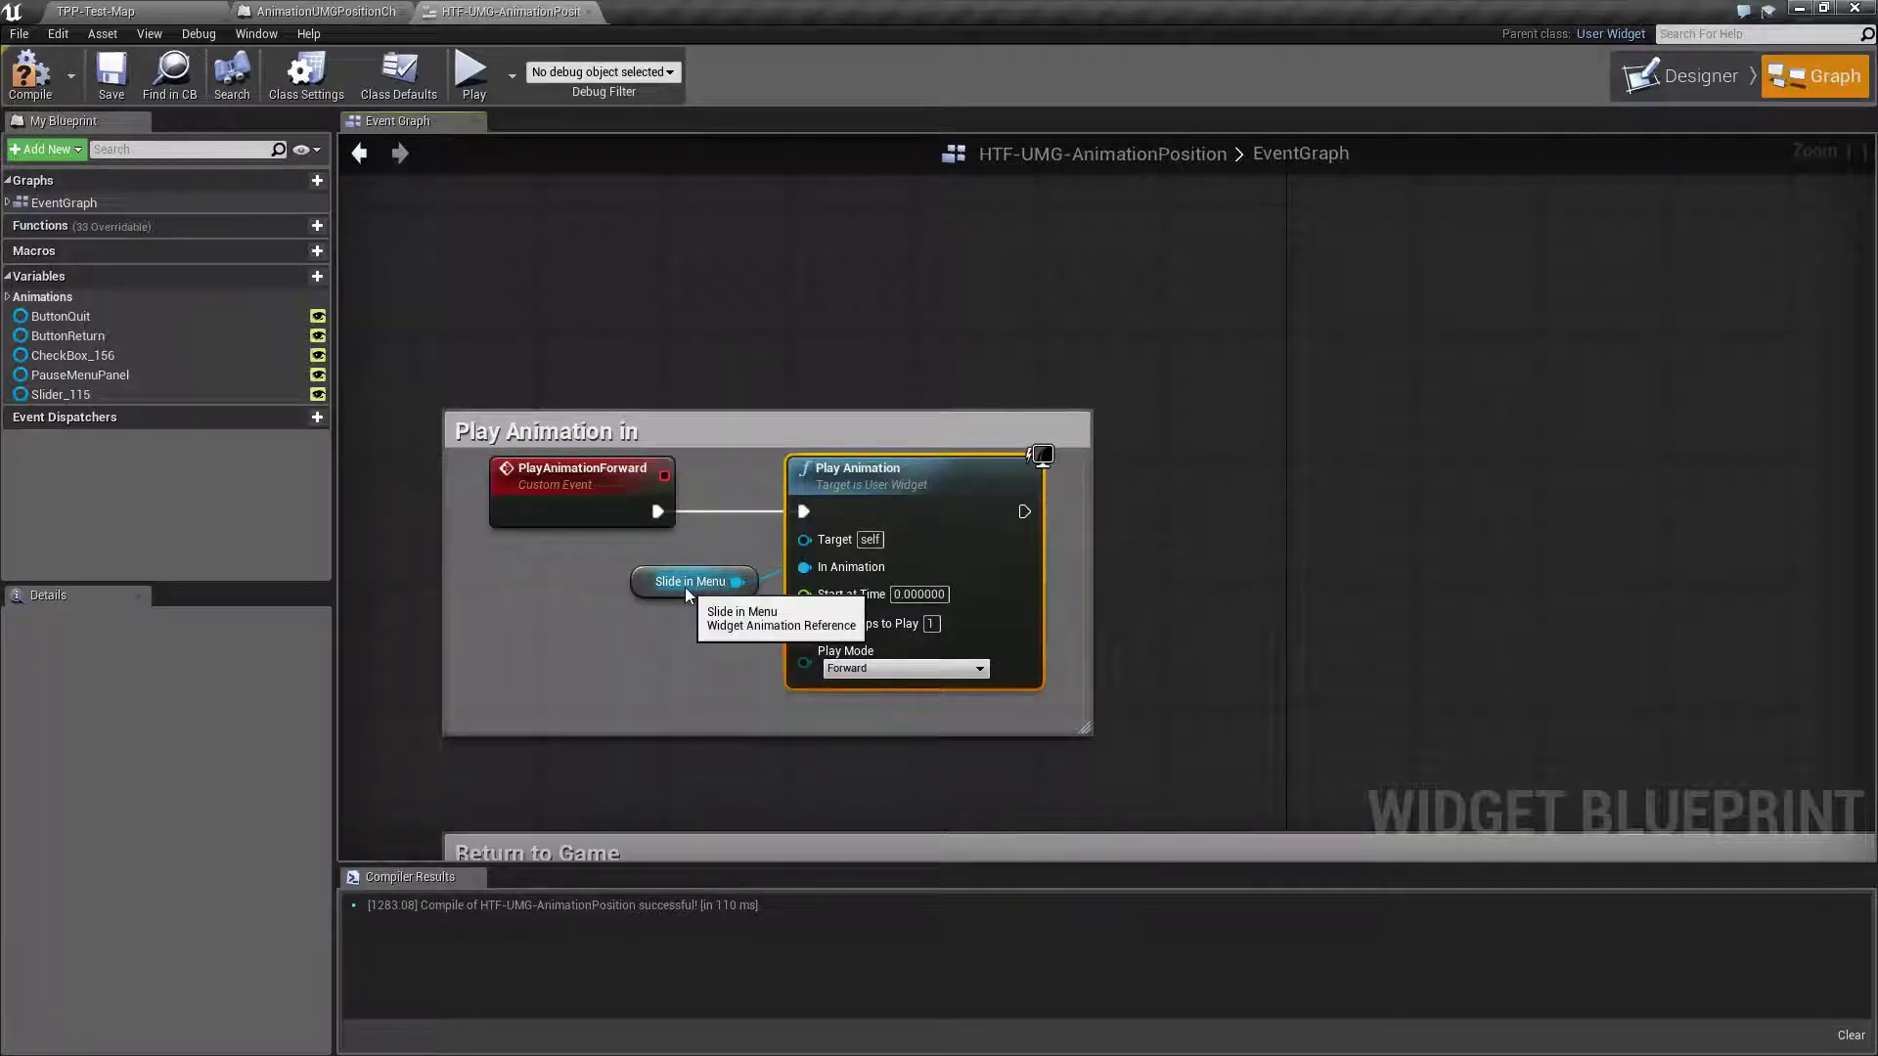
pyautogui.moveTo(1179, 453); pyautogui.dragTo(1137, 556, button='right')
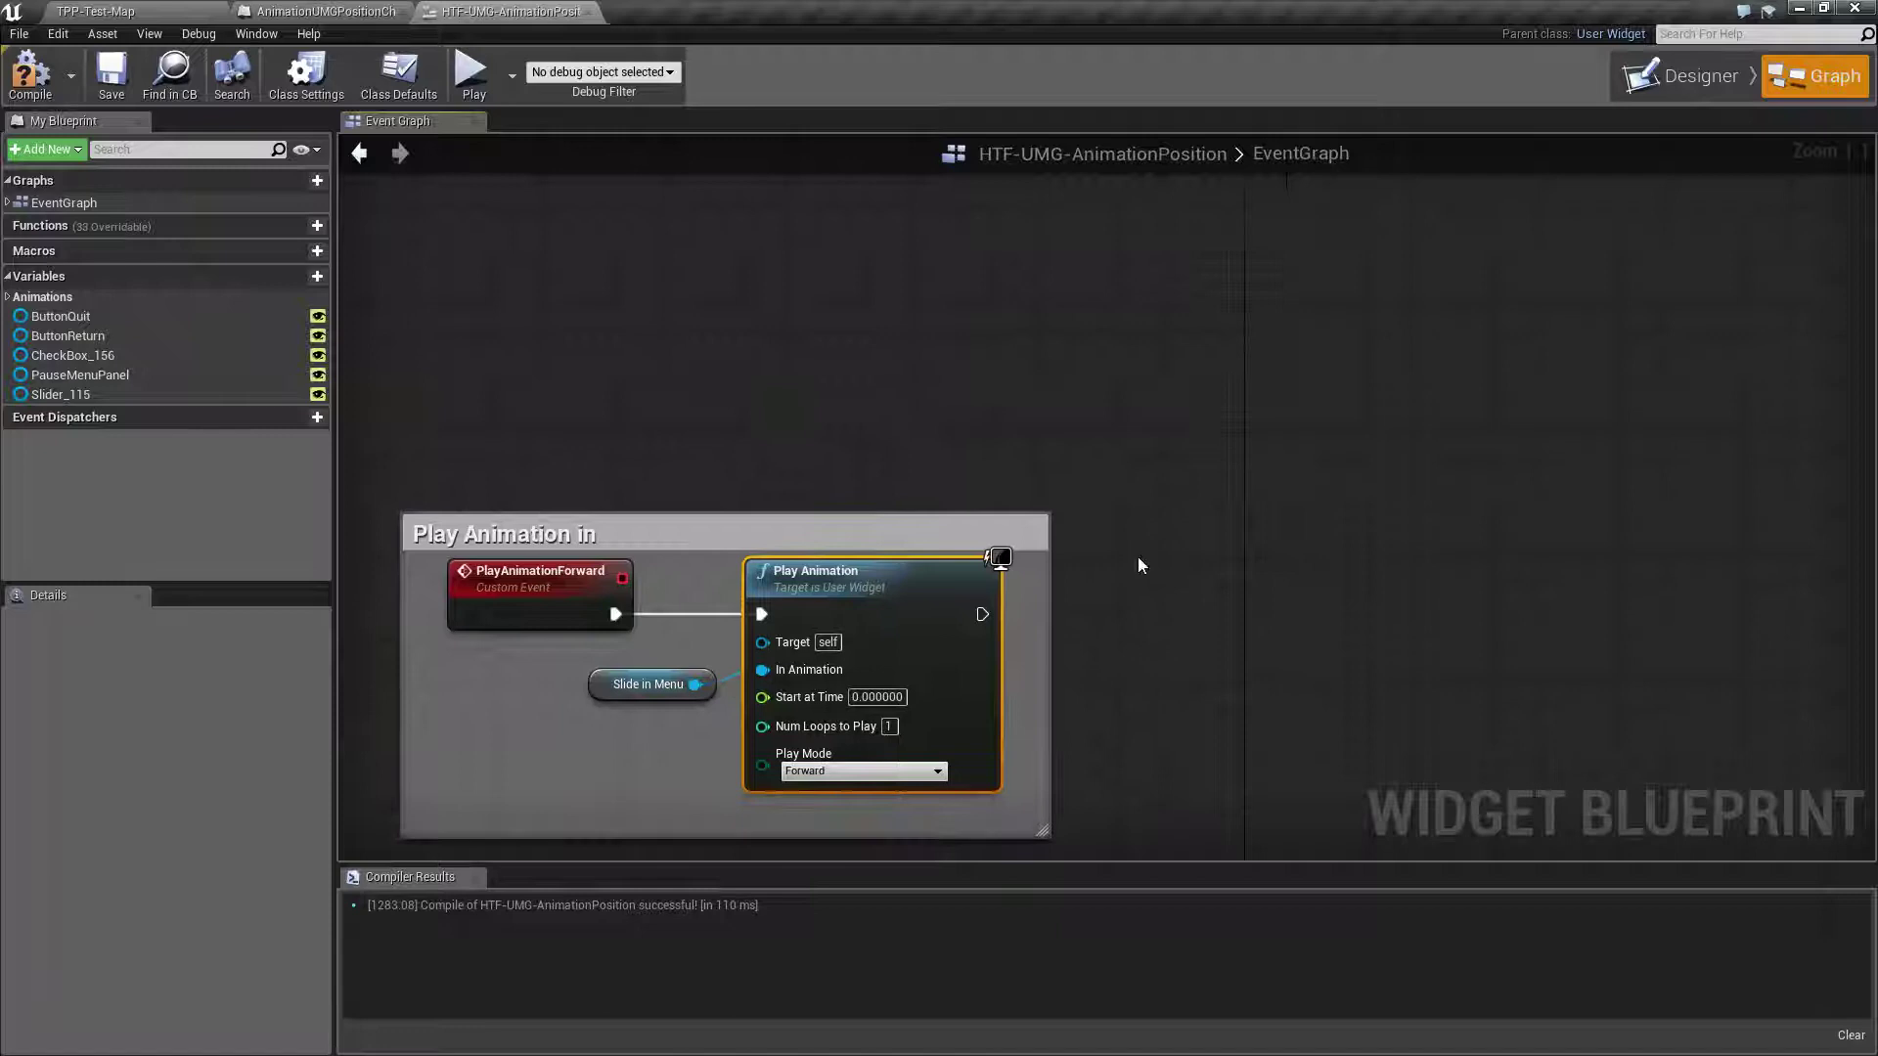
pyautogui.rightClick(1137, 558)
pyautogui.write('play animation')
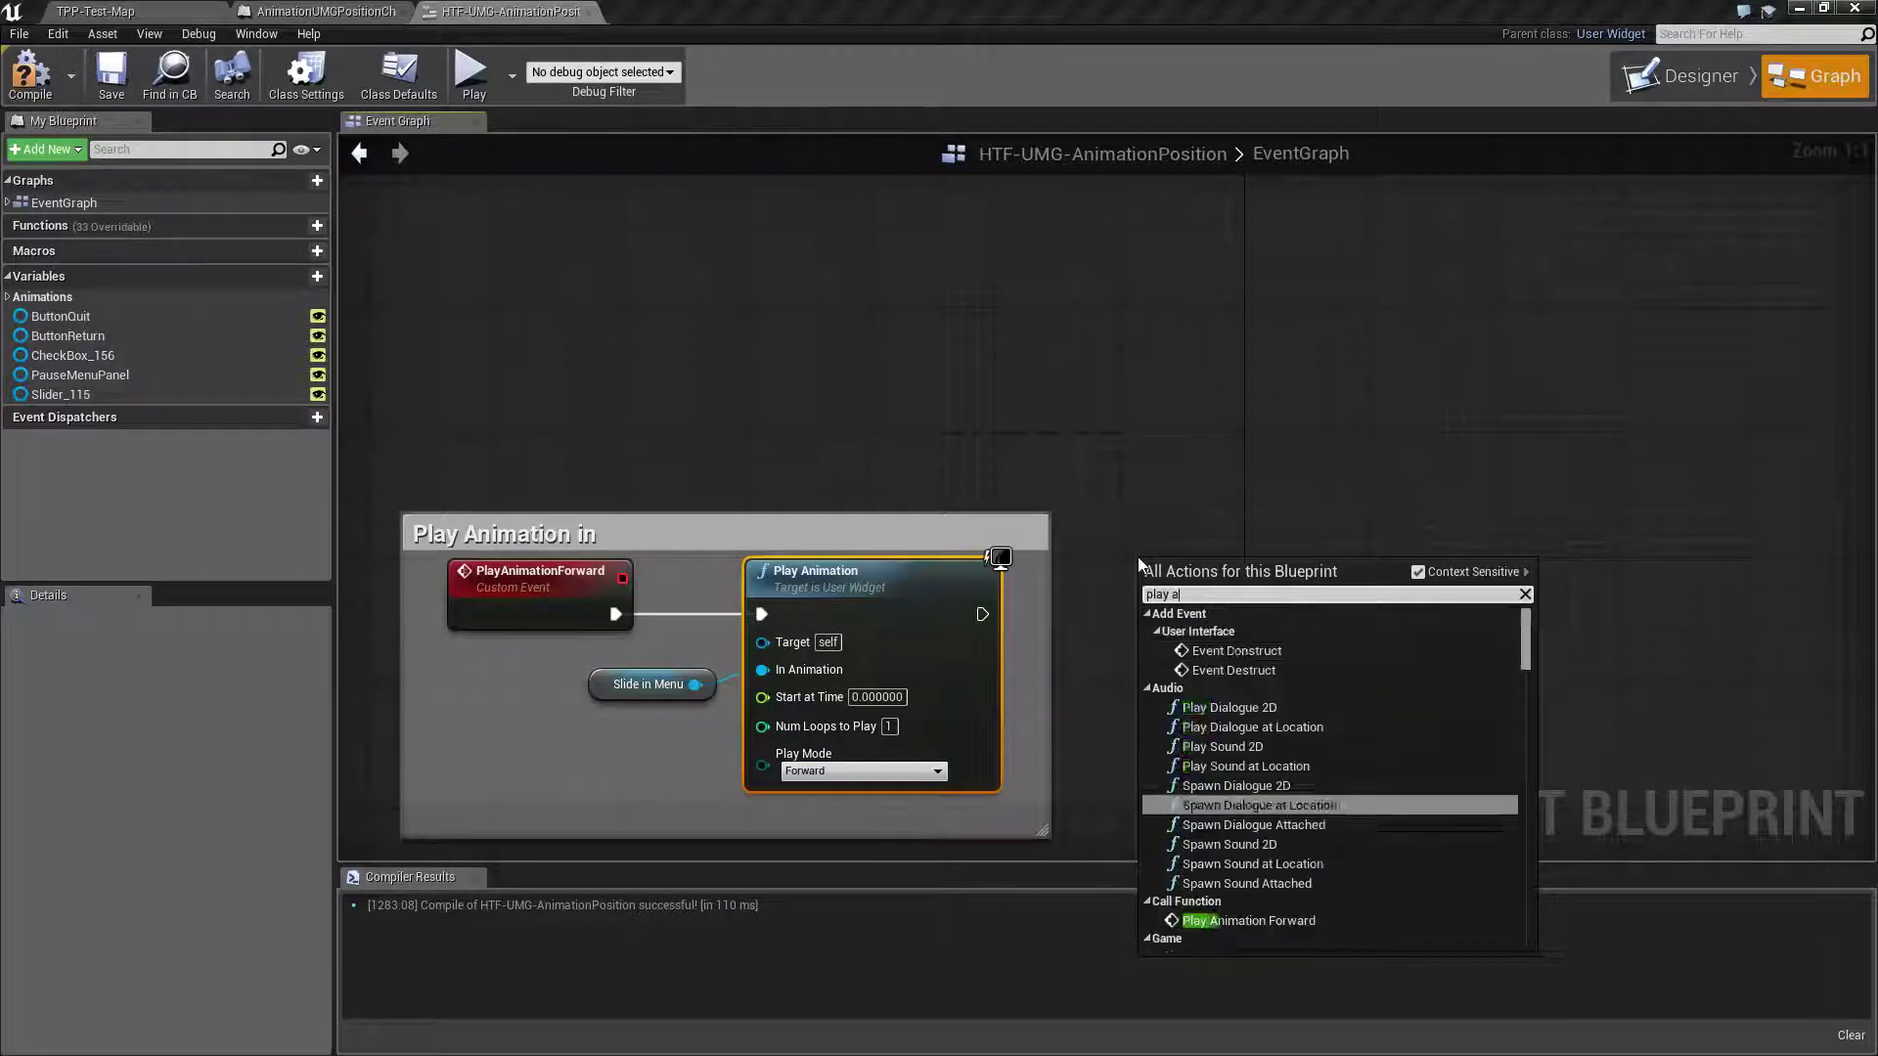
pyautogui.press('Return')
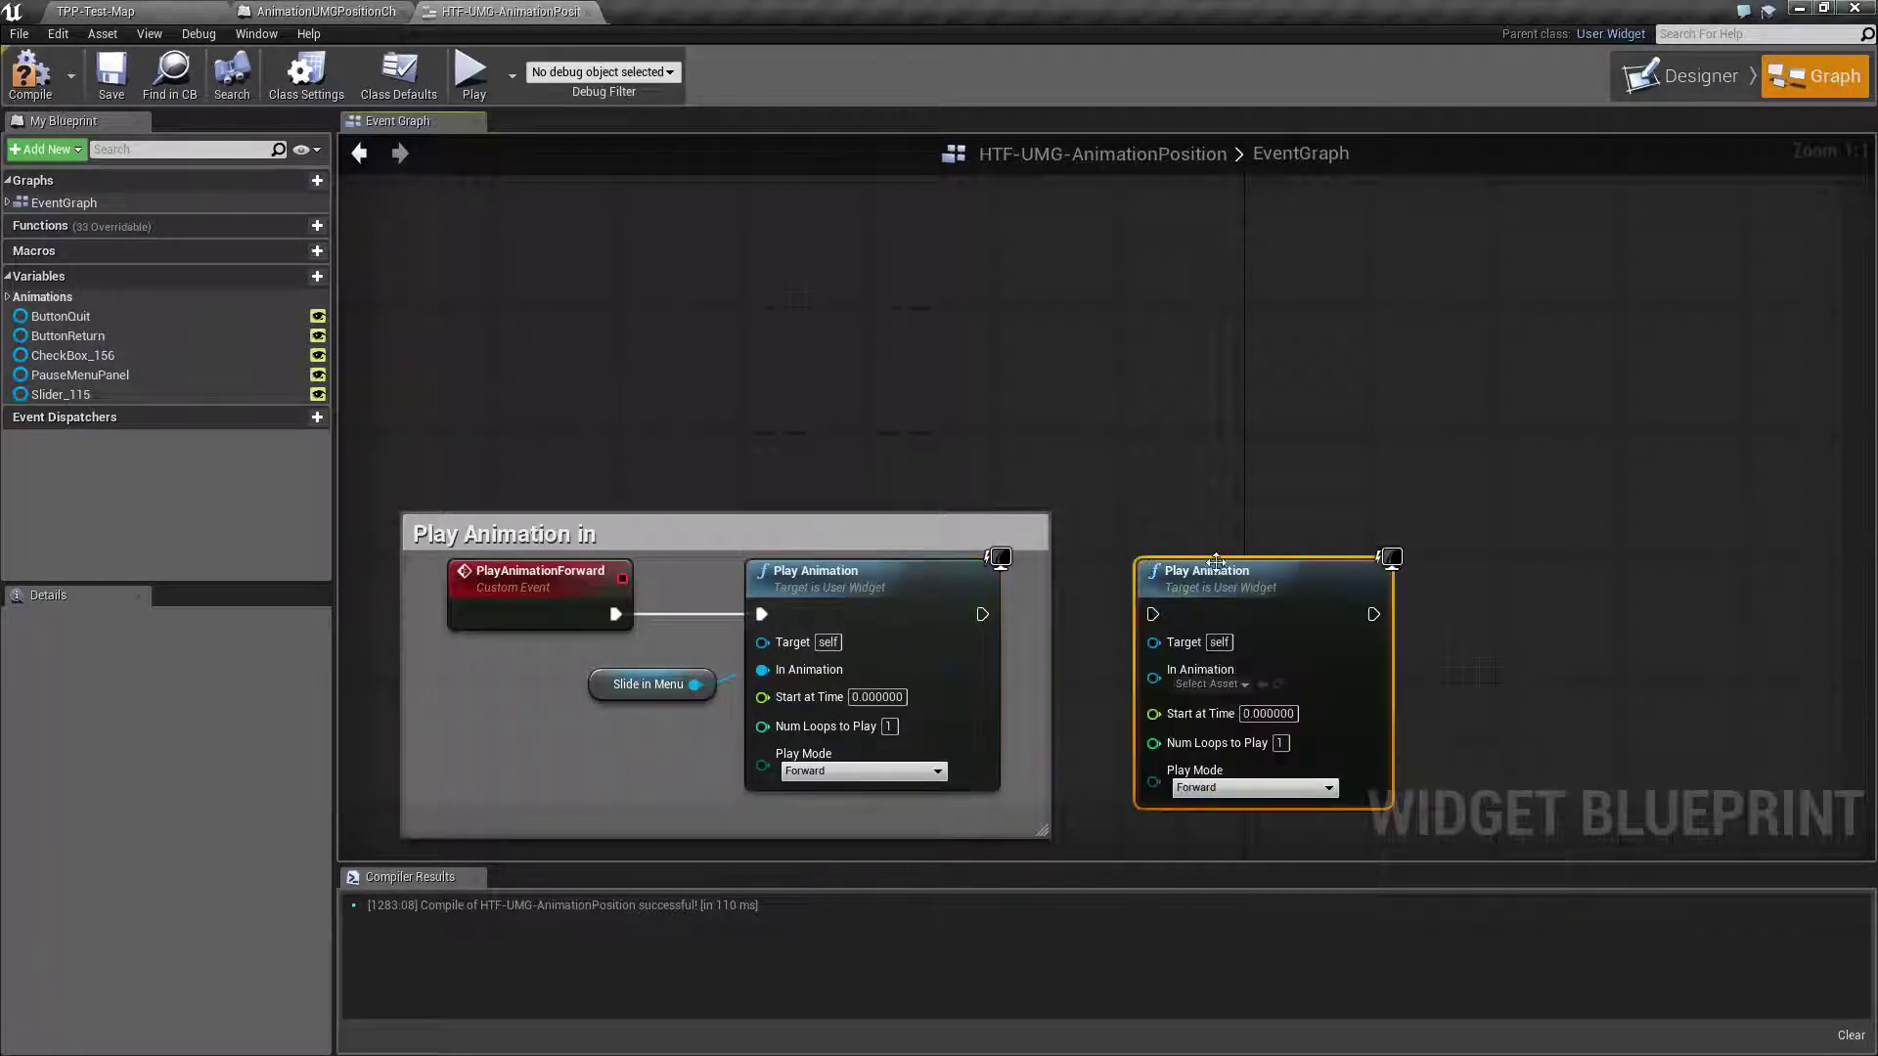
pyautogui.moveTo(1216, 560); pyautogui.dragTo(1294, 467)
pyautogui.click(1289, 590)
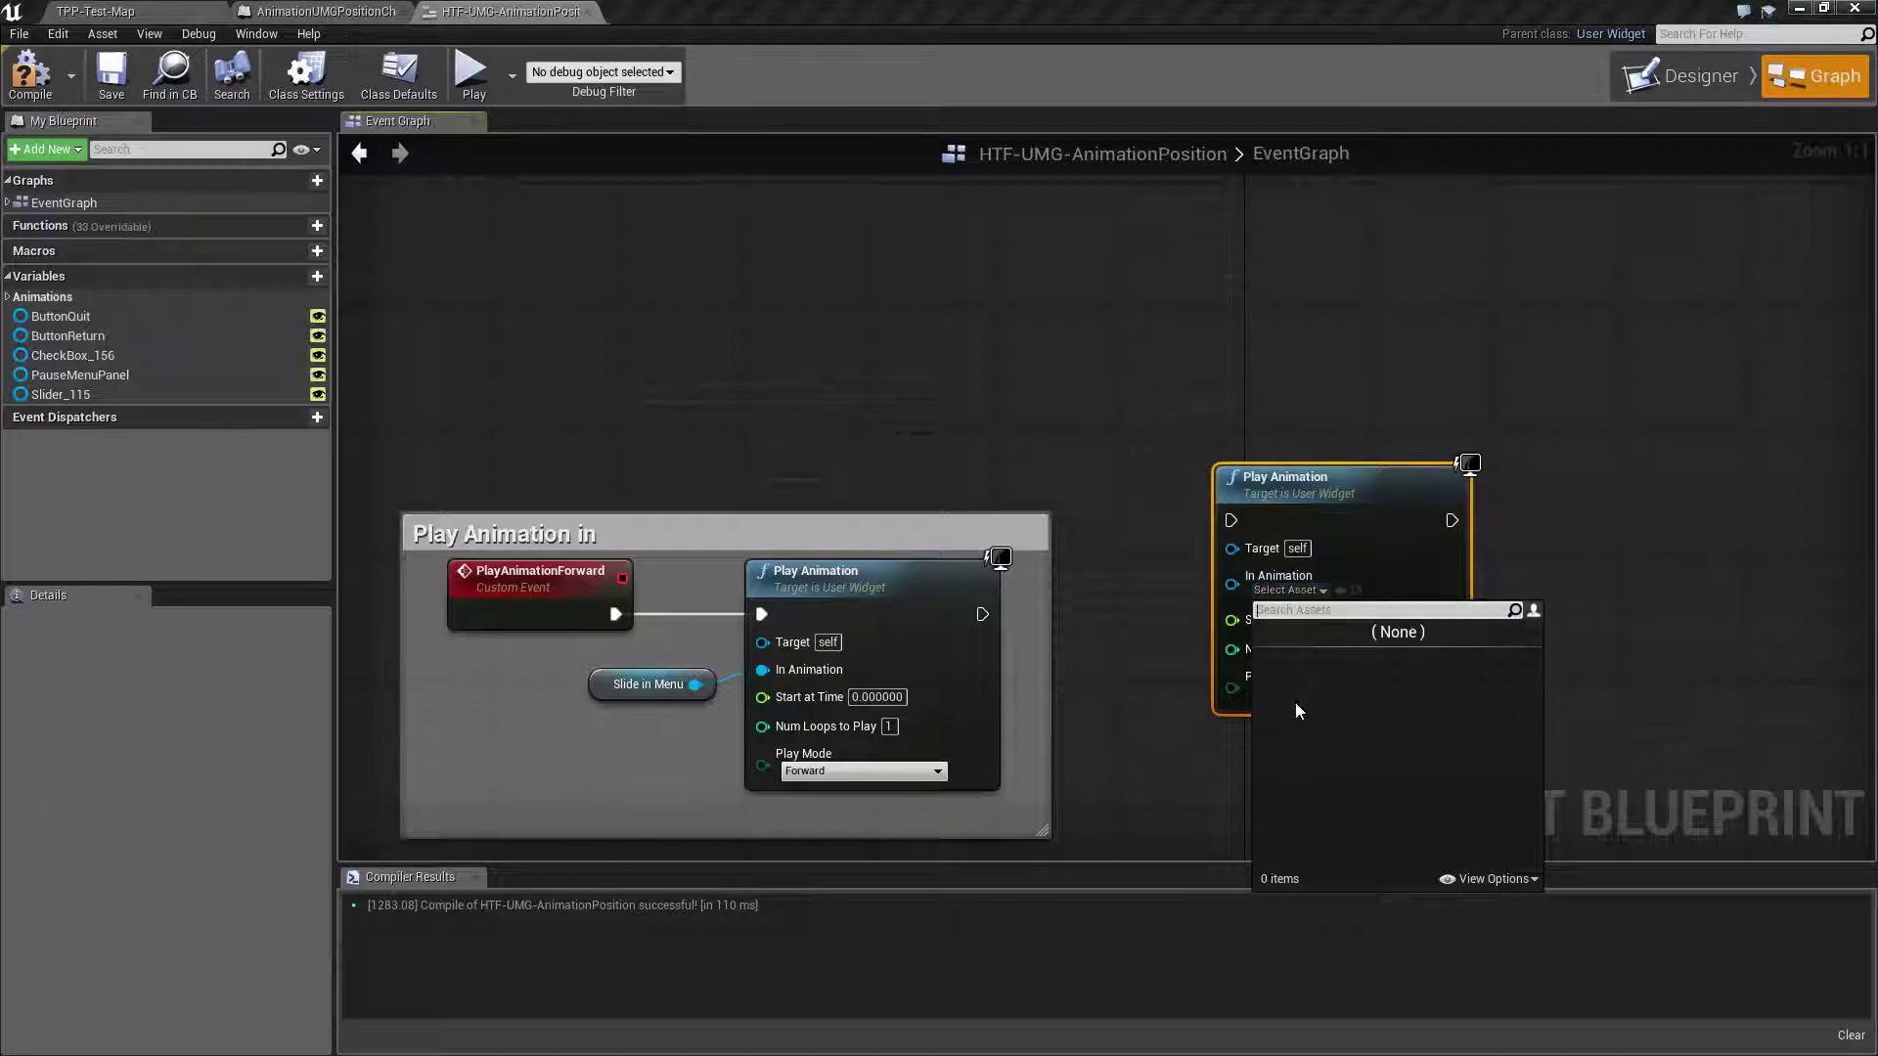
pyautogui.click(1565, 534)
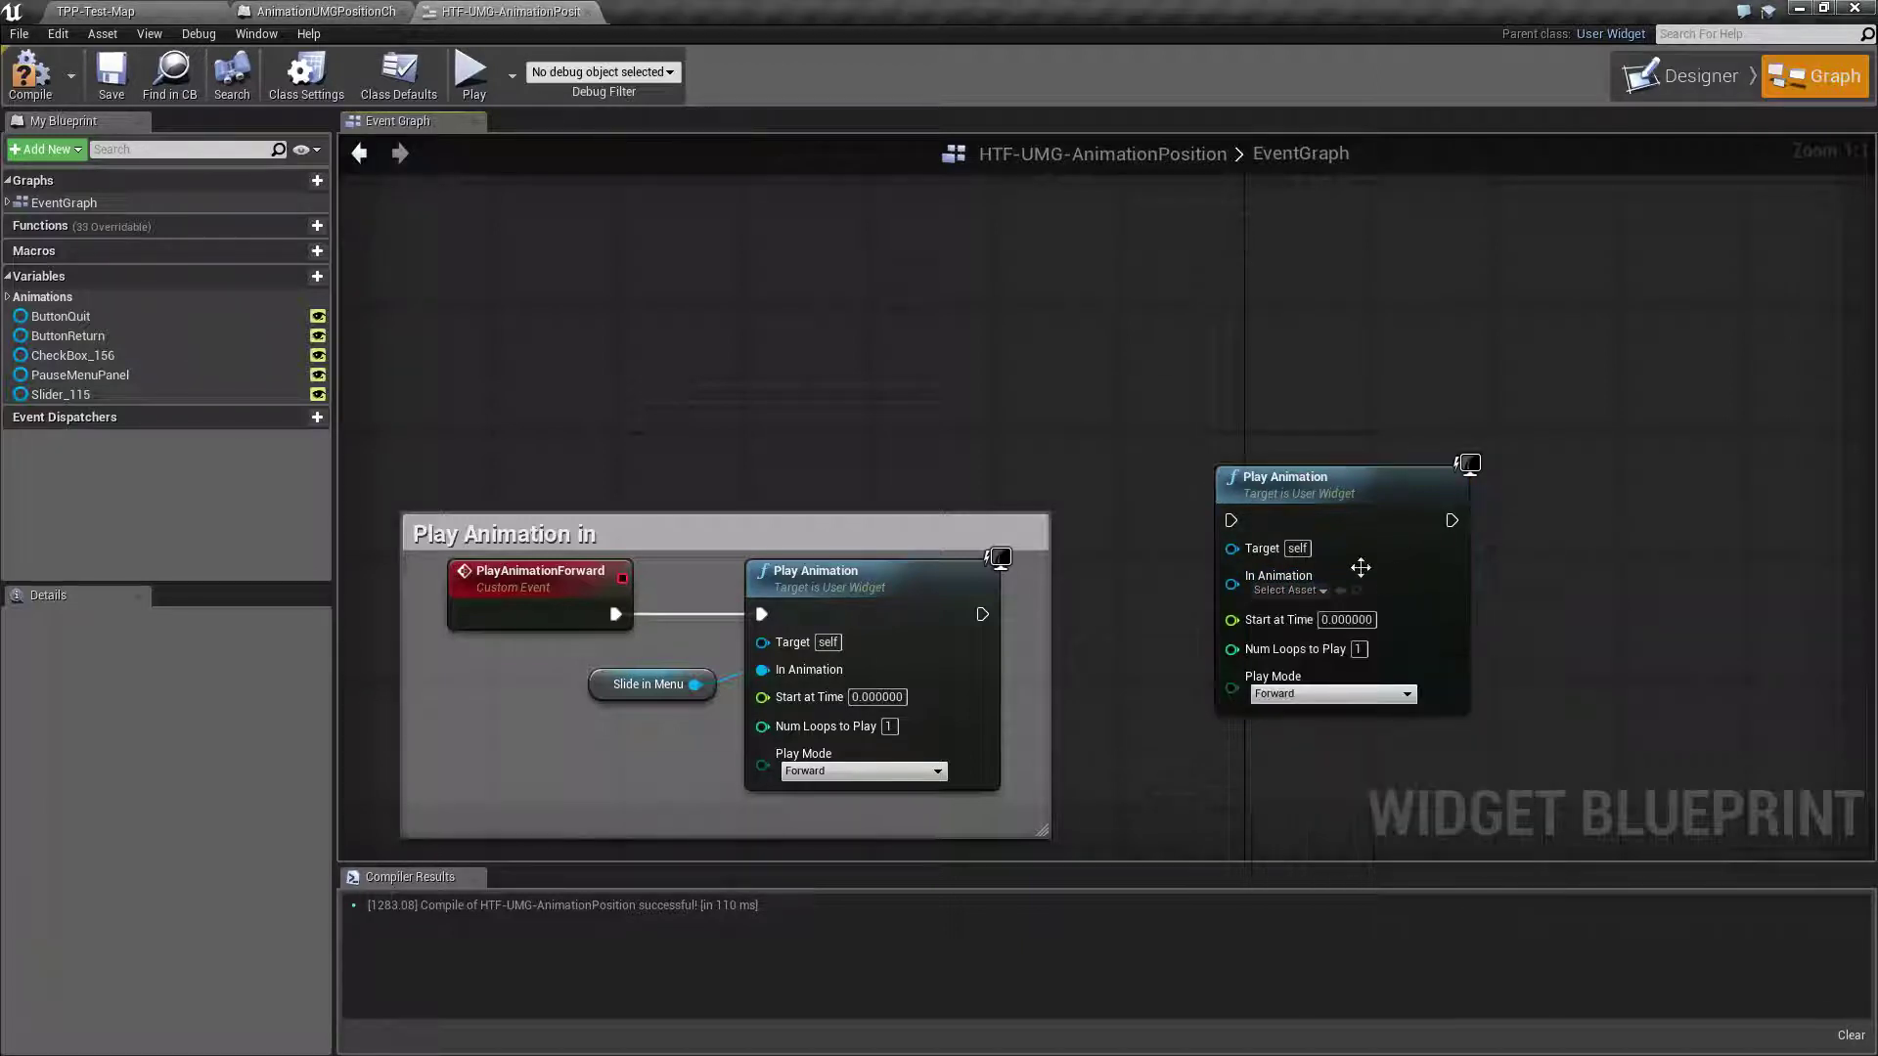
pyautogui.click(1291, 591)
pyautogui.click(1257, 586)
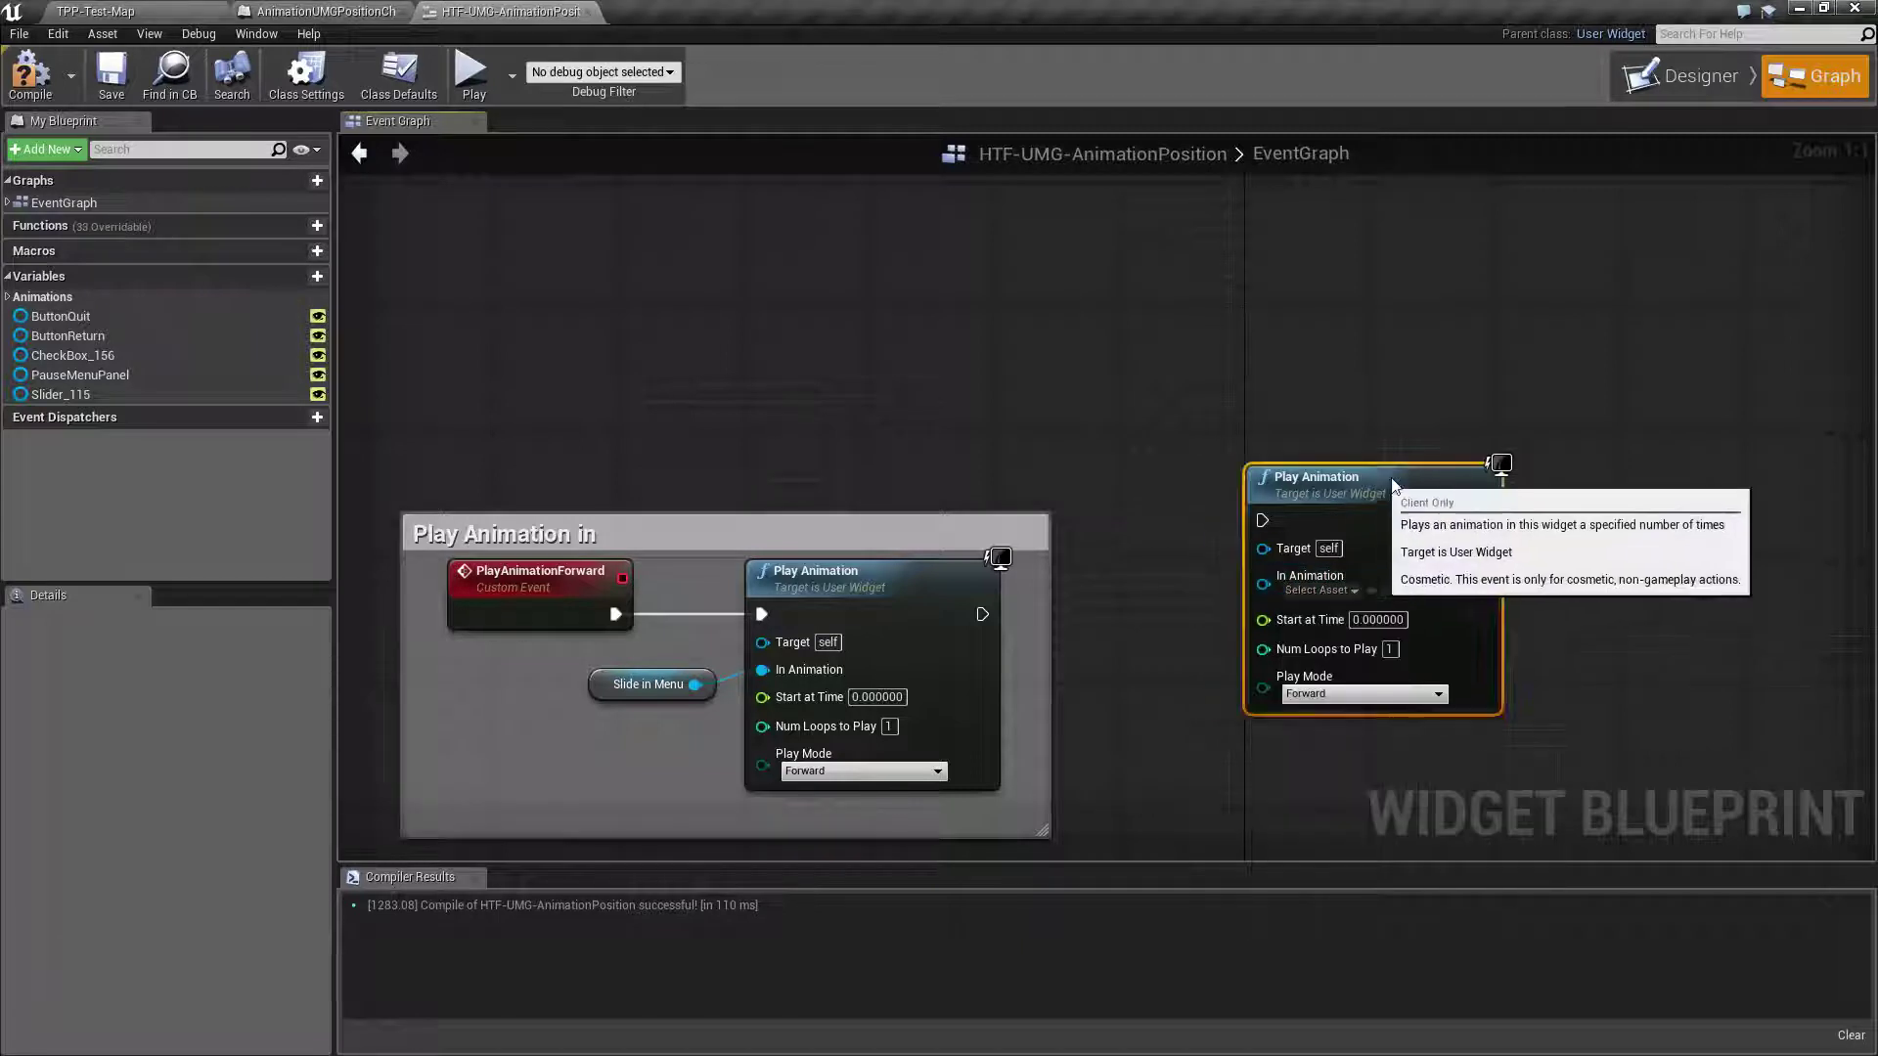
pyautogui.moveTo(1301, 482); pyautogui.dragTo(1441, 449)
pyautogui.click(7, 296)
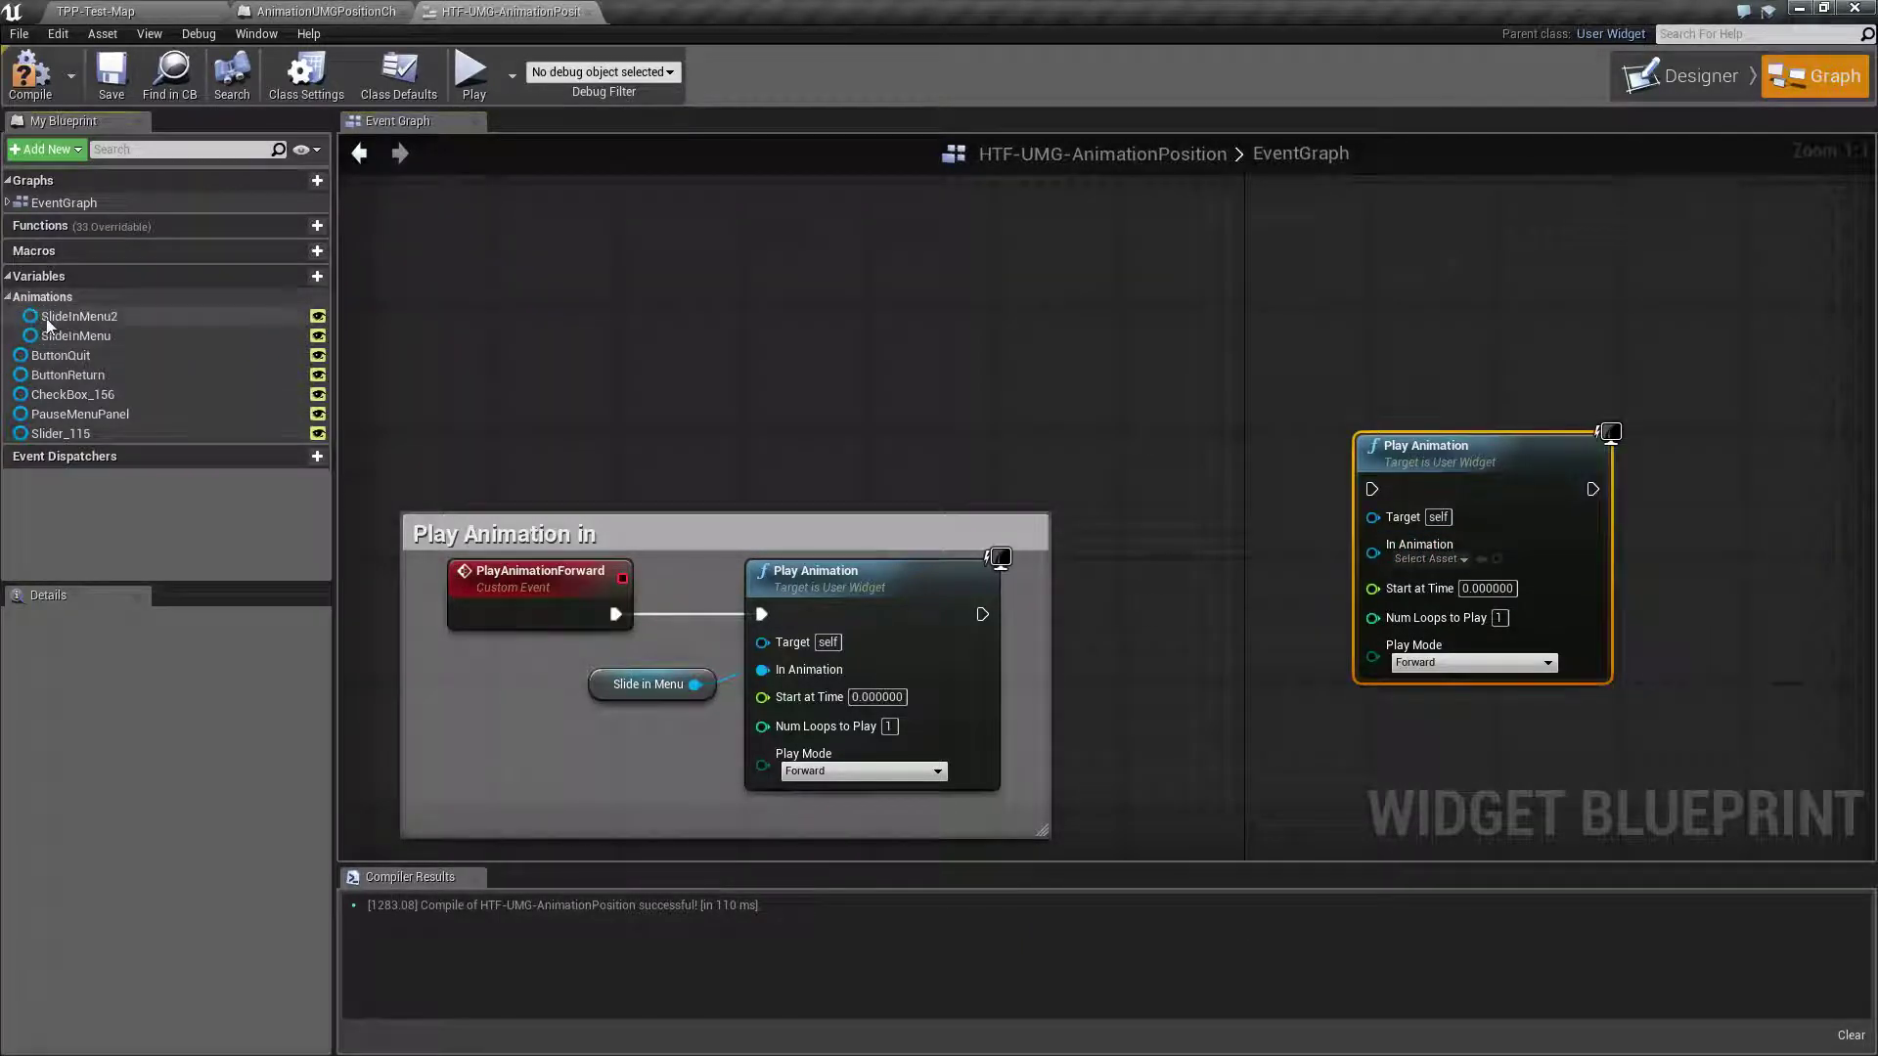
pyautogui.click(74, 336)
pyautogui.moveTo(71, 320); pyautogui.dragTo(1317, 559)
pyautogui.click(1336, 650)
pyautogui.click(1379, 480)
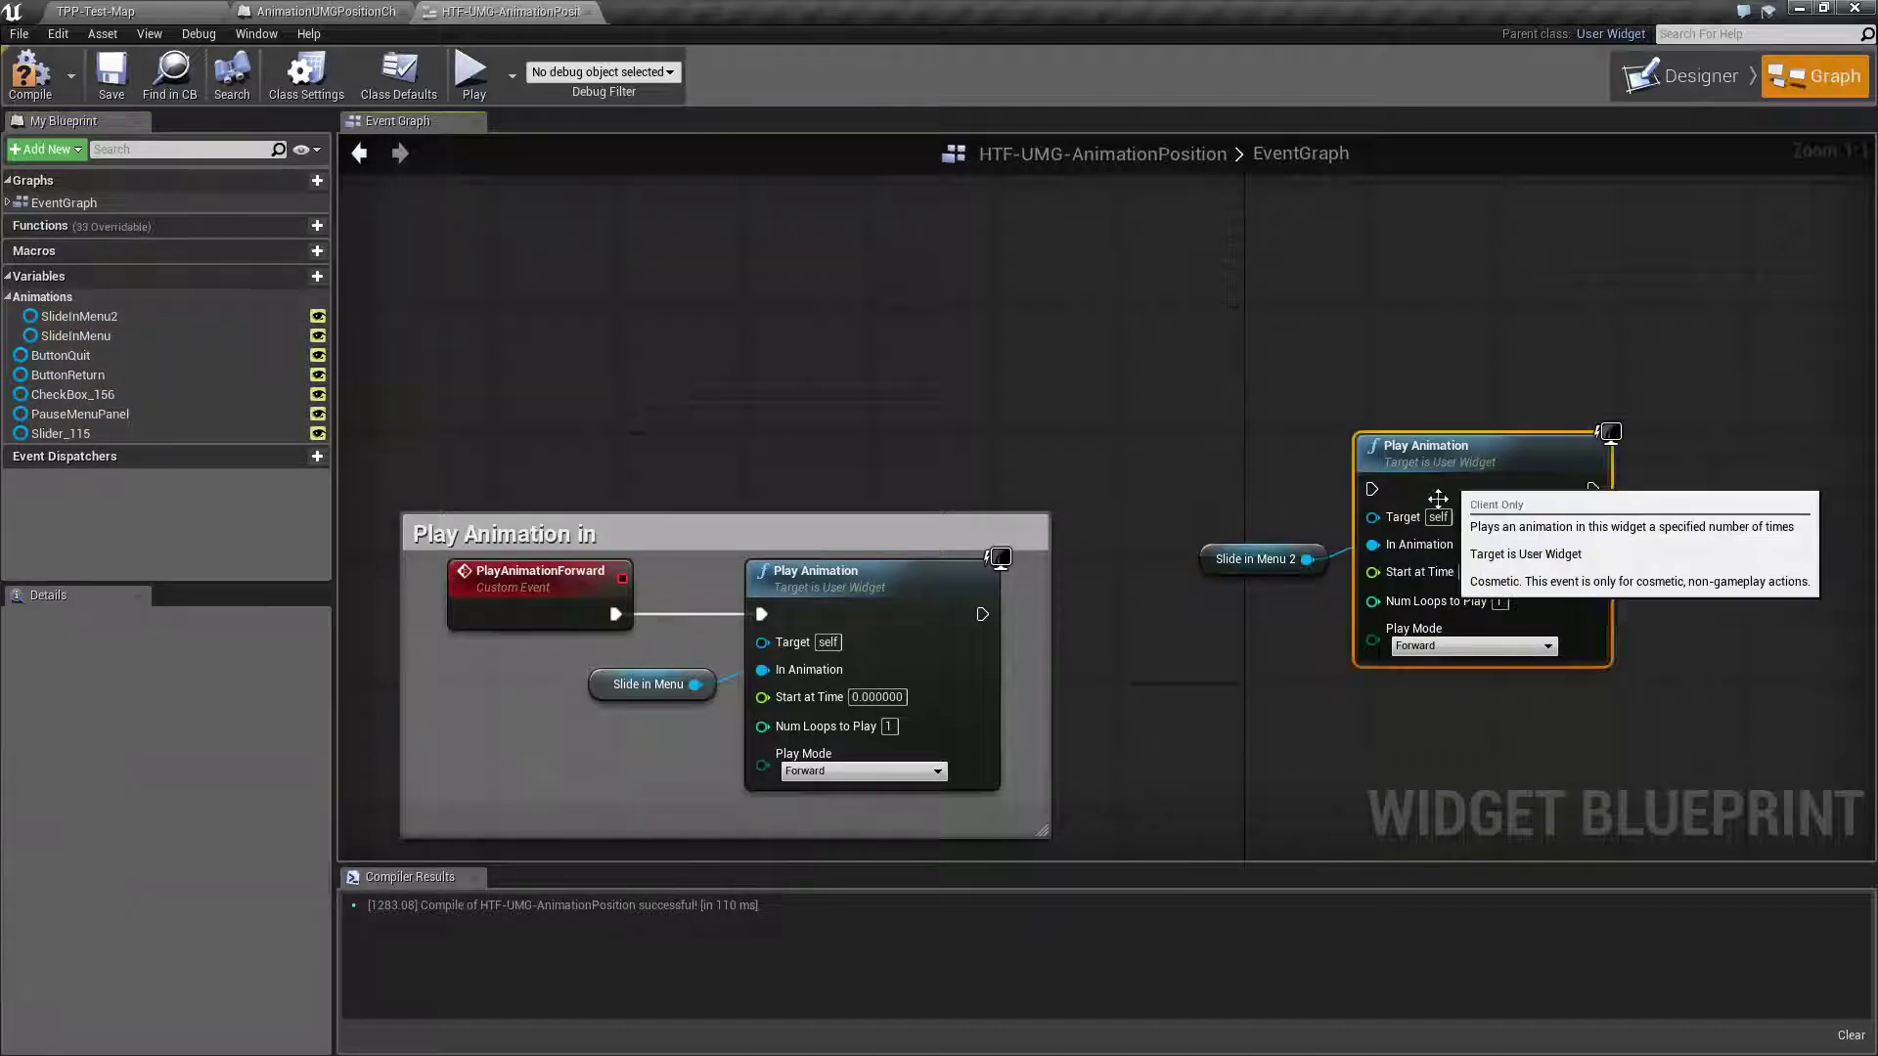
pyautogui.press('Delete')
pyautogui.moveTo(1379, 732); pyautogui.dragTo(1262, 574)
pyautogui.press('Delete')
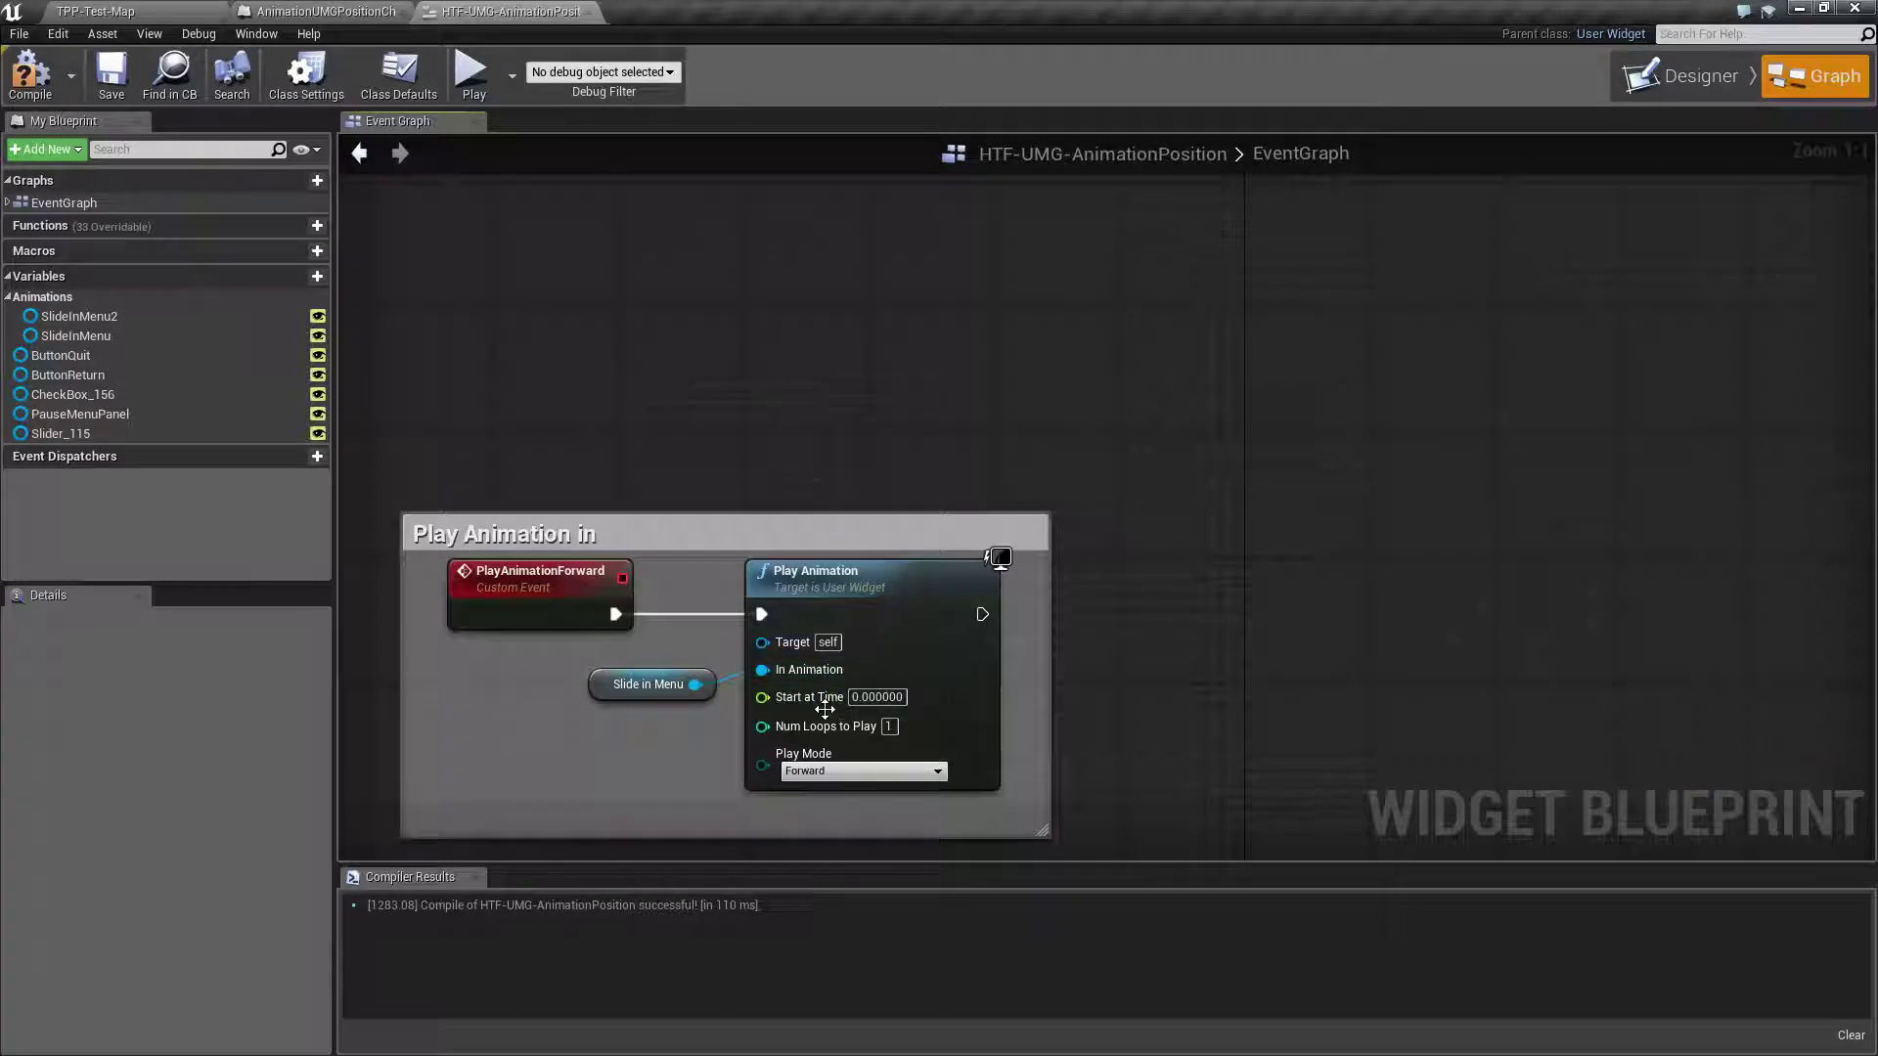
pyautogui.scroll(-2, 838, 711)
pyautogui.scroll(2, 839, 711)
pyautogui.moveTo(1070, 704); pyautogui.dragTo(1172, 513, button='right')
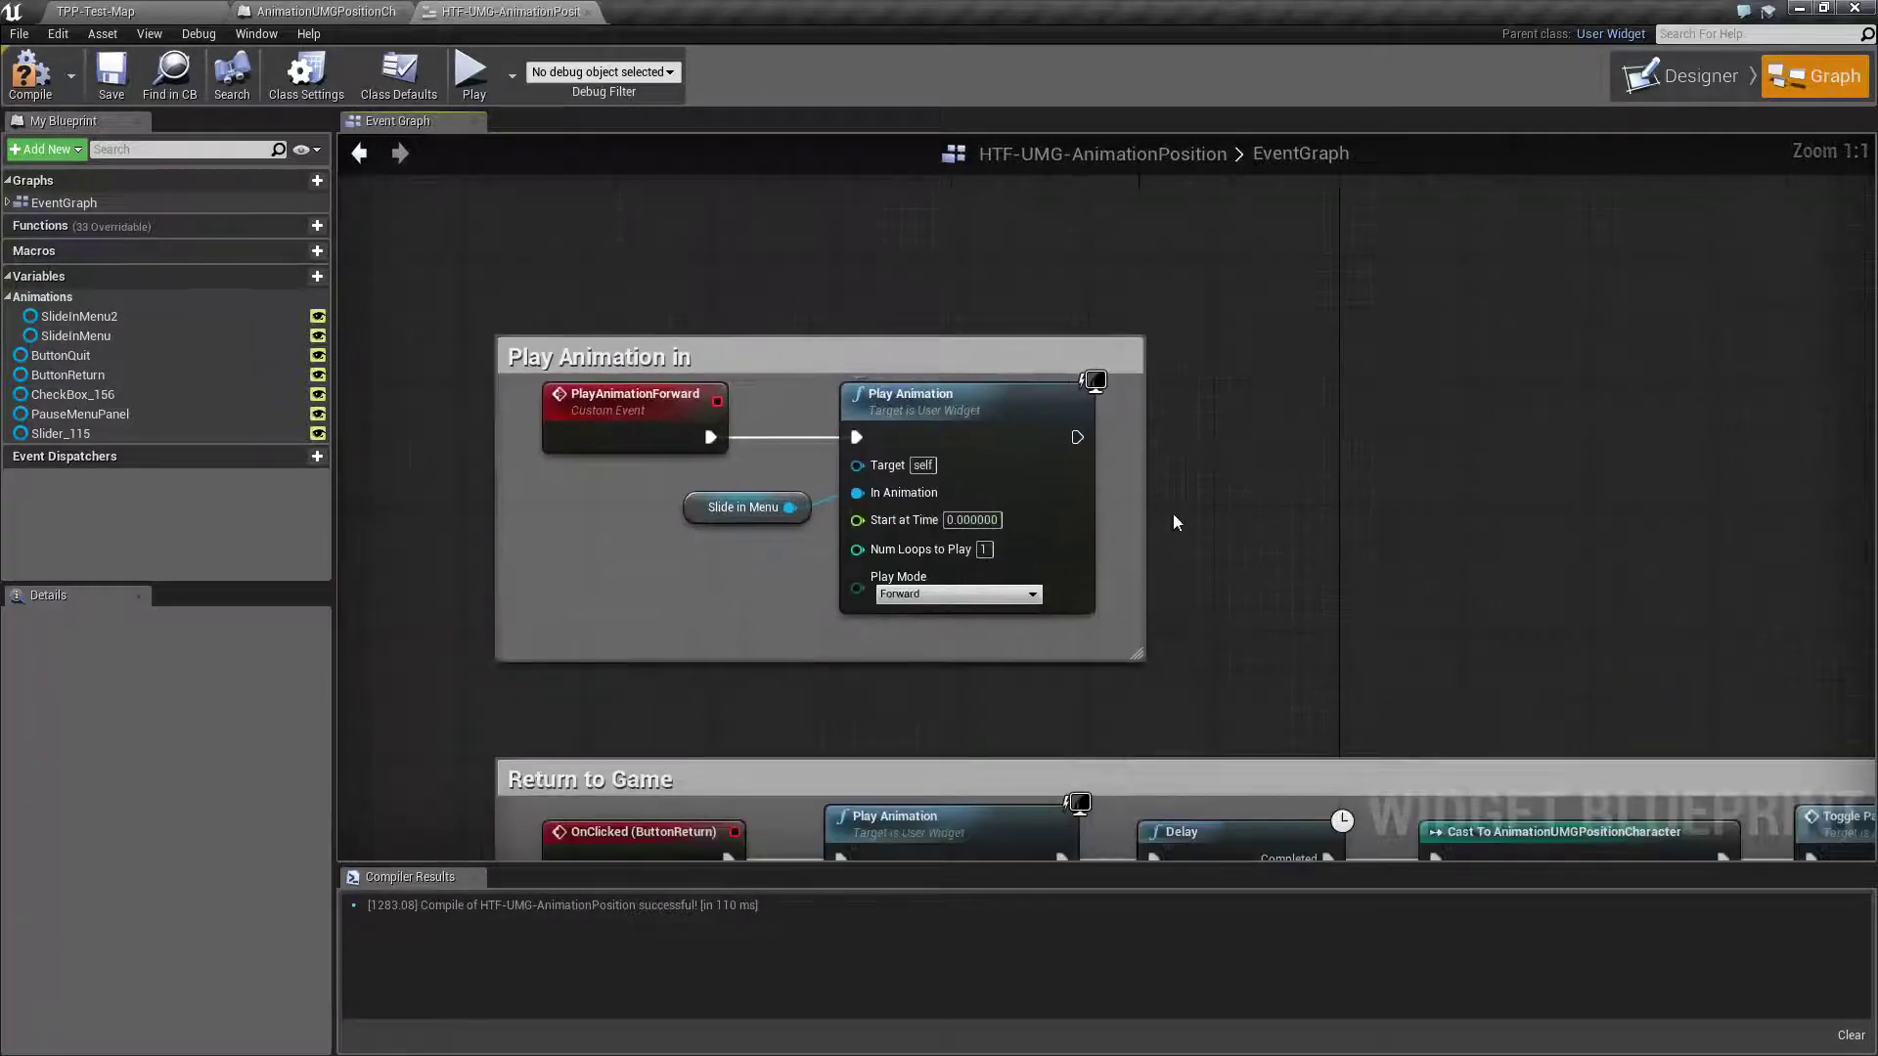
pyautogui.click(910, 595)
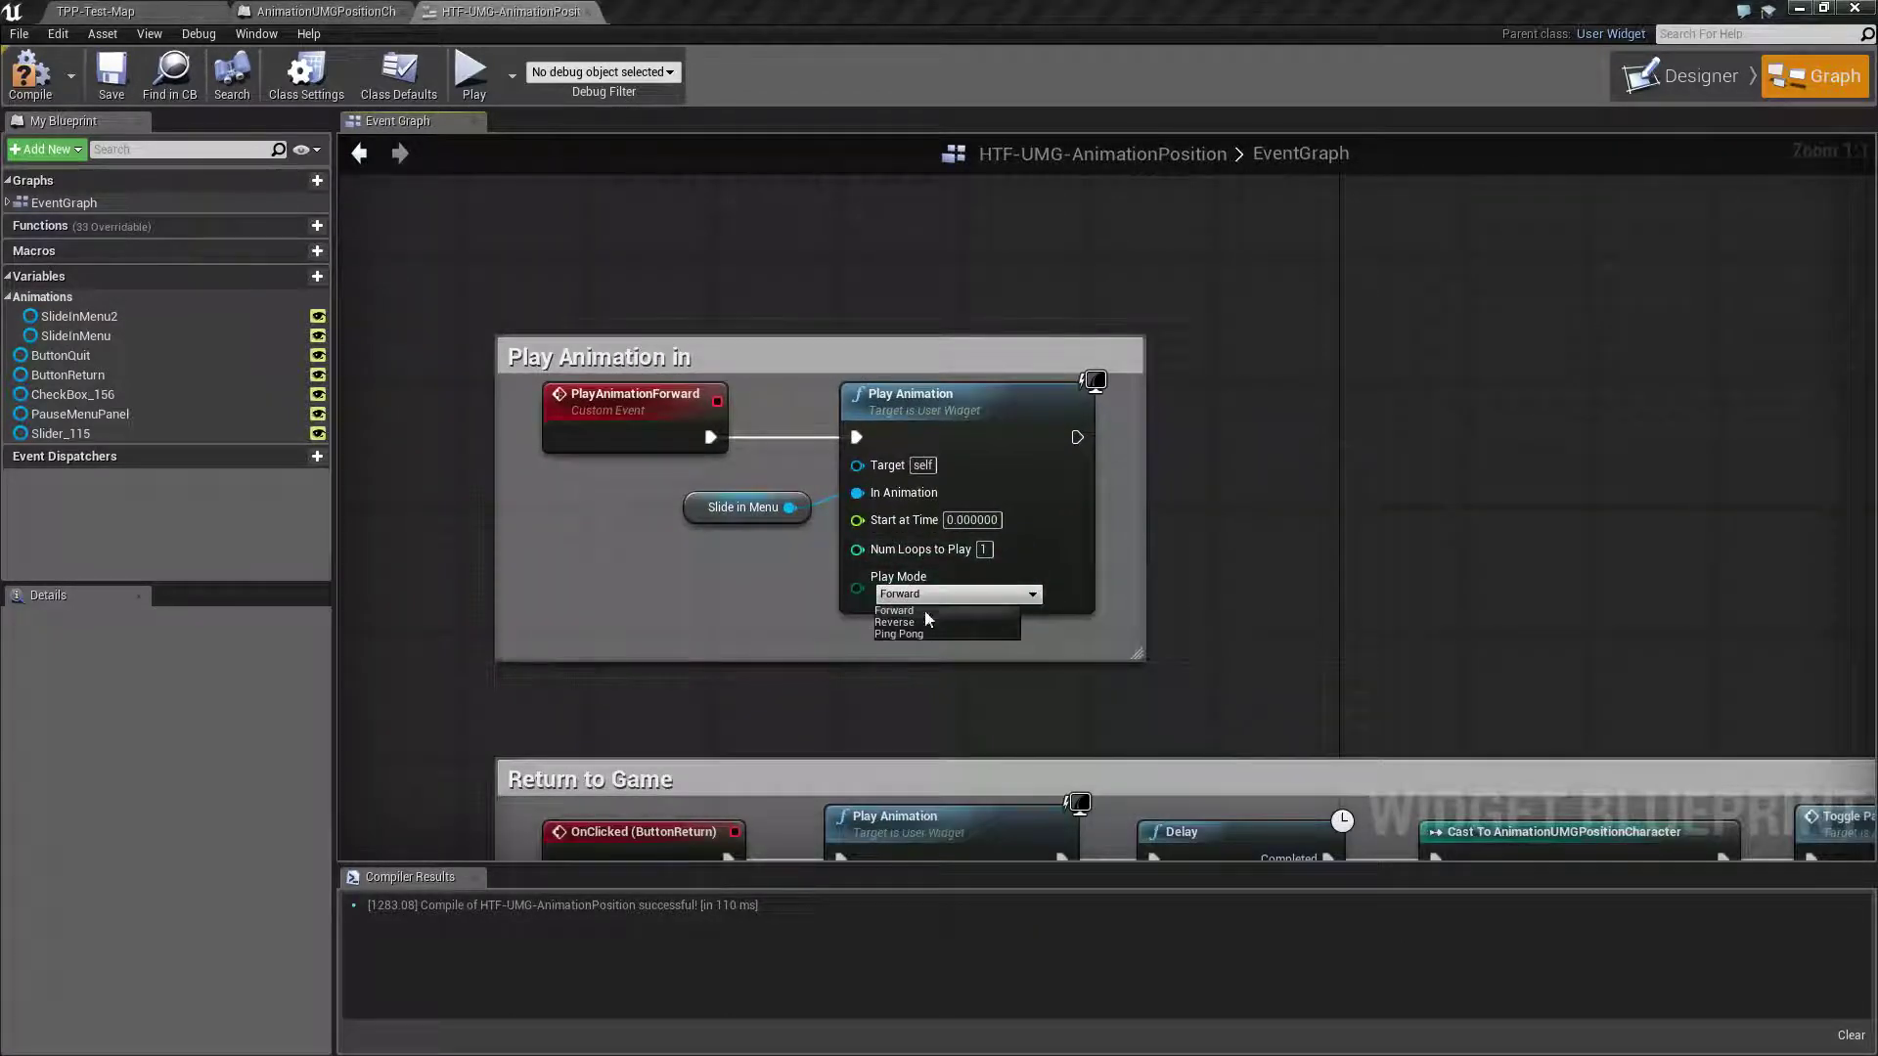
pyautogui.click(1208, 546)
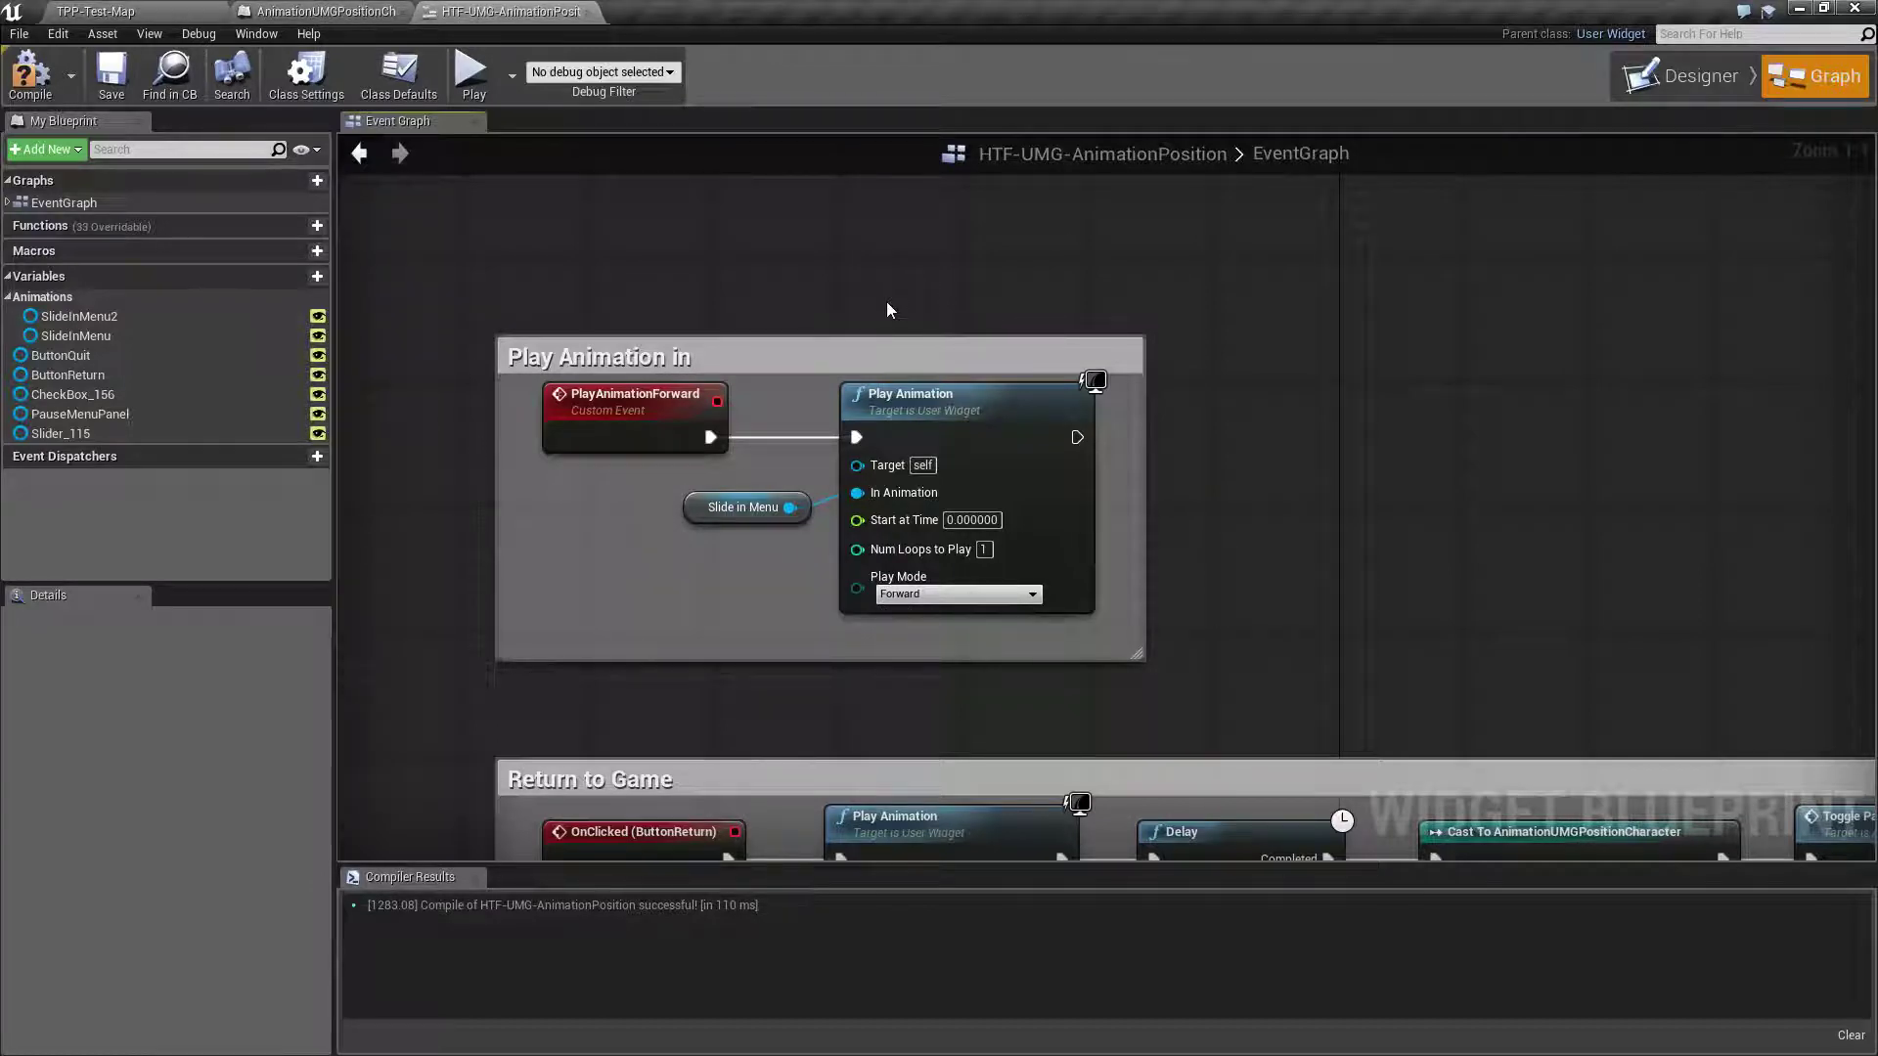
pyautogui.click(470, 71)
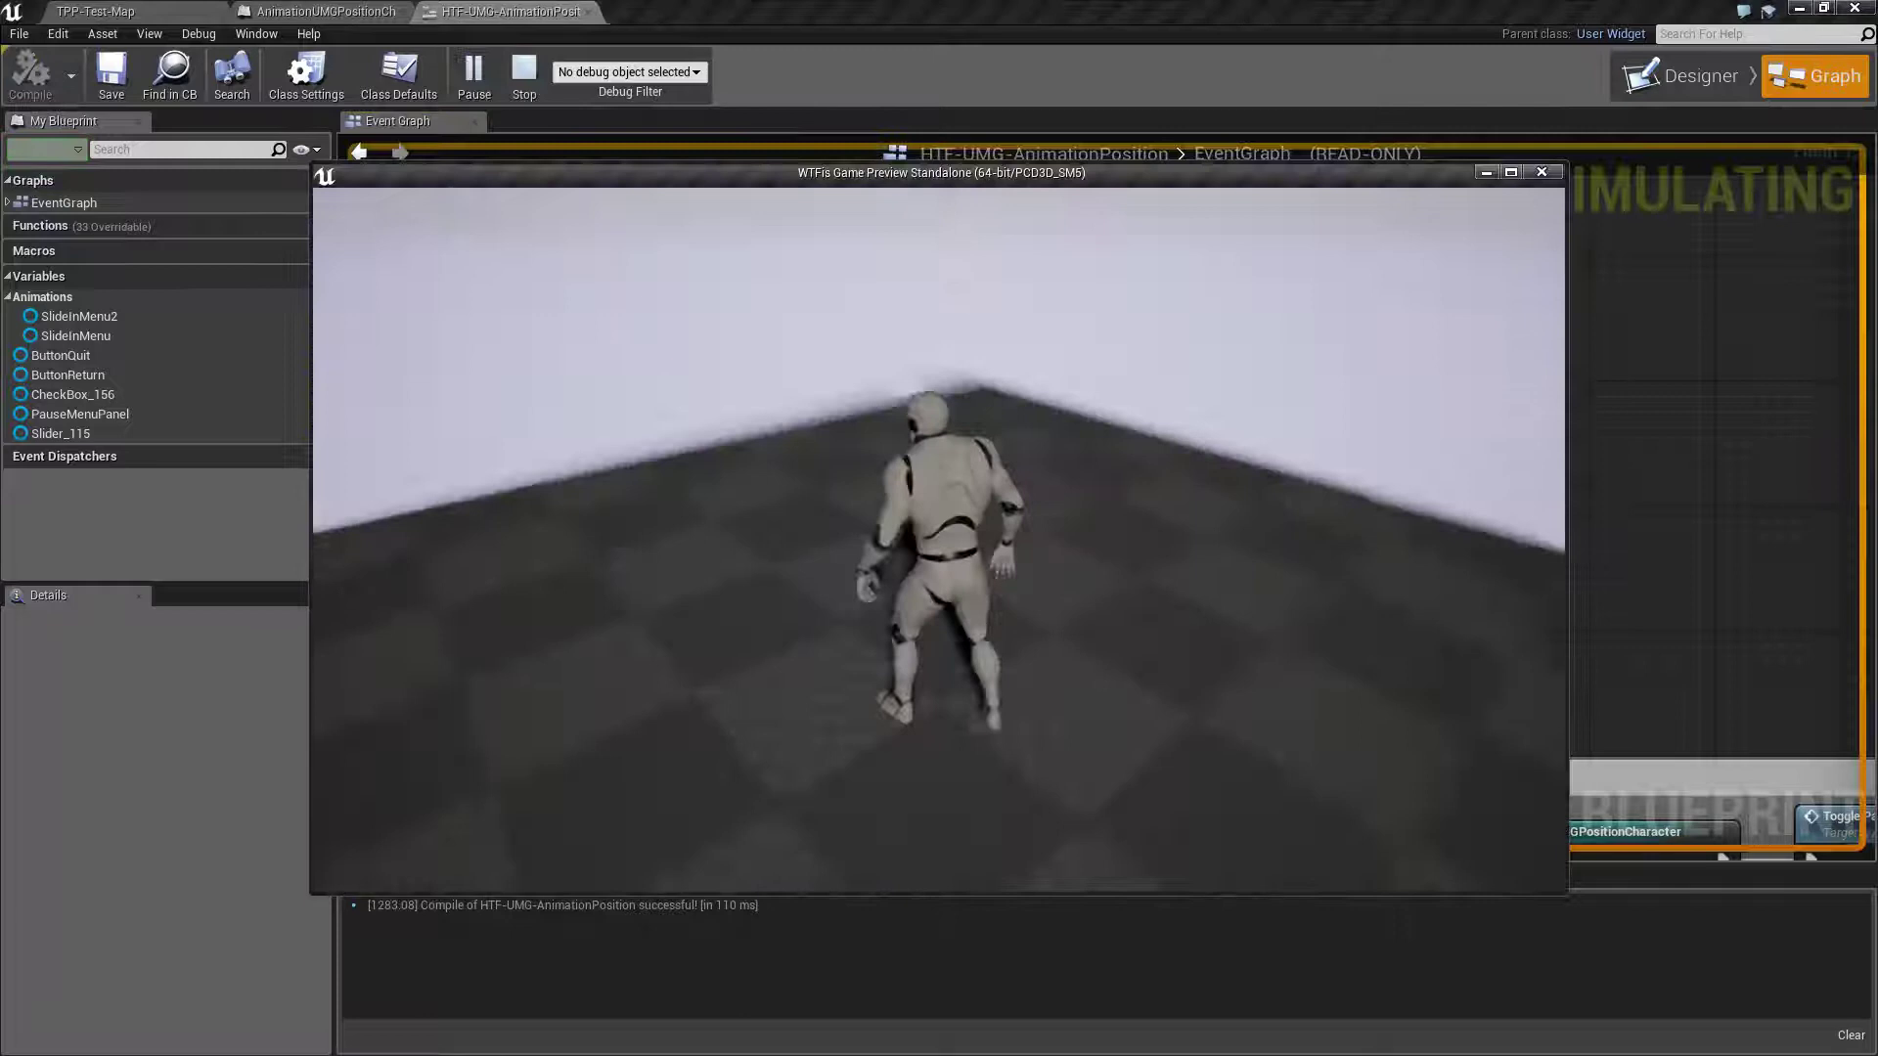
pyautogui.press('p')
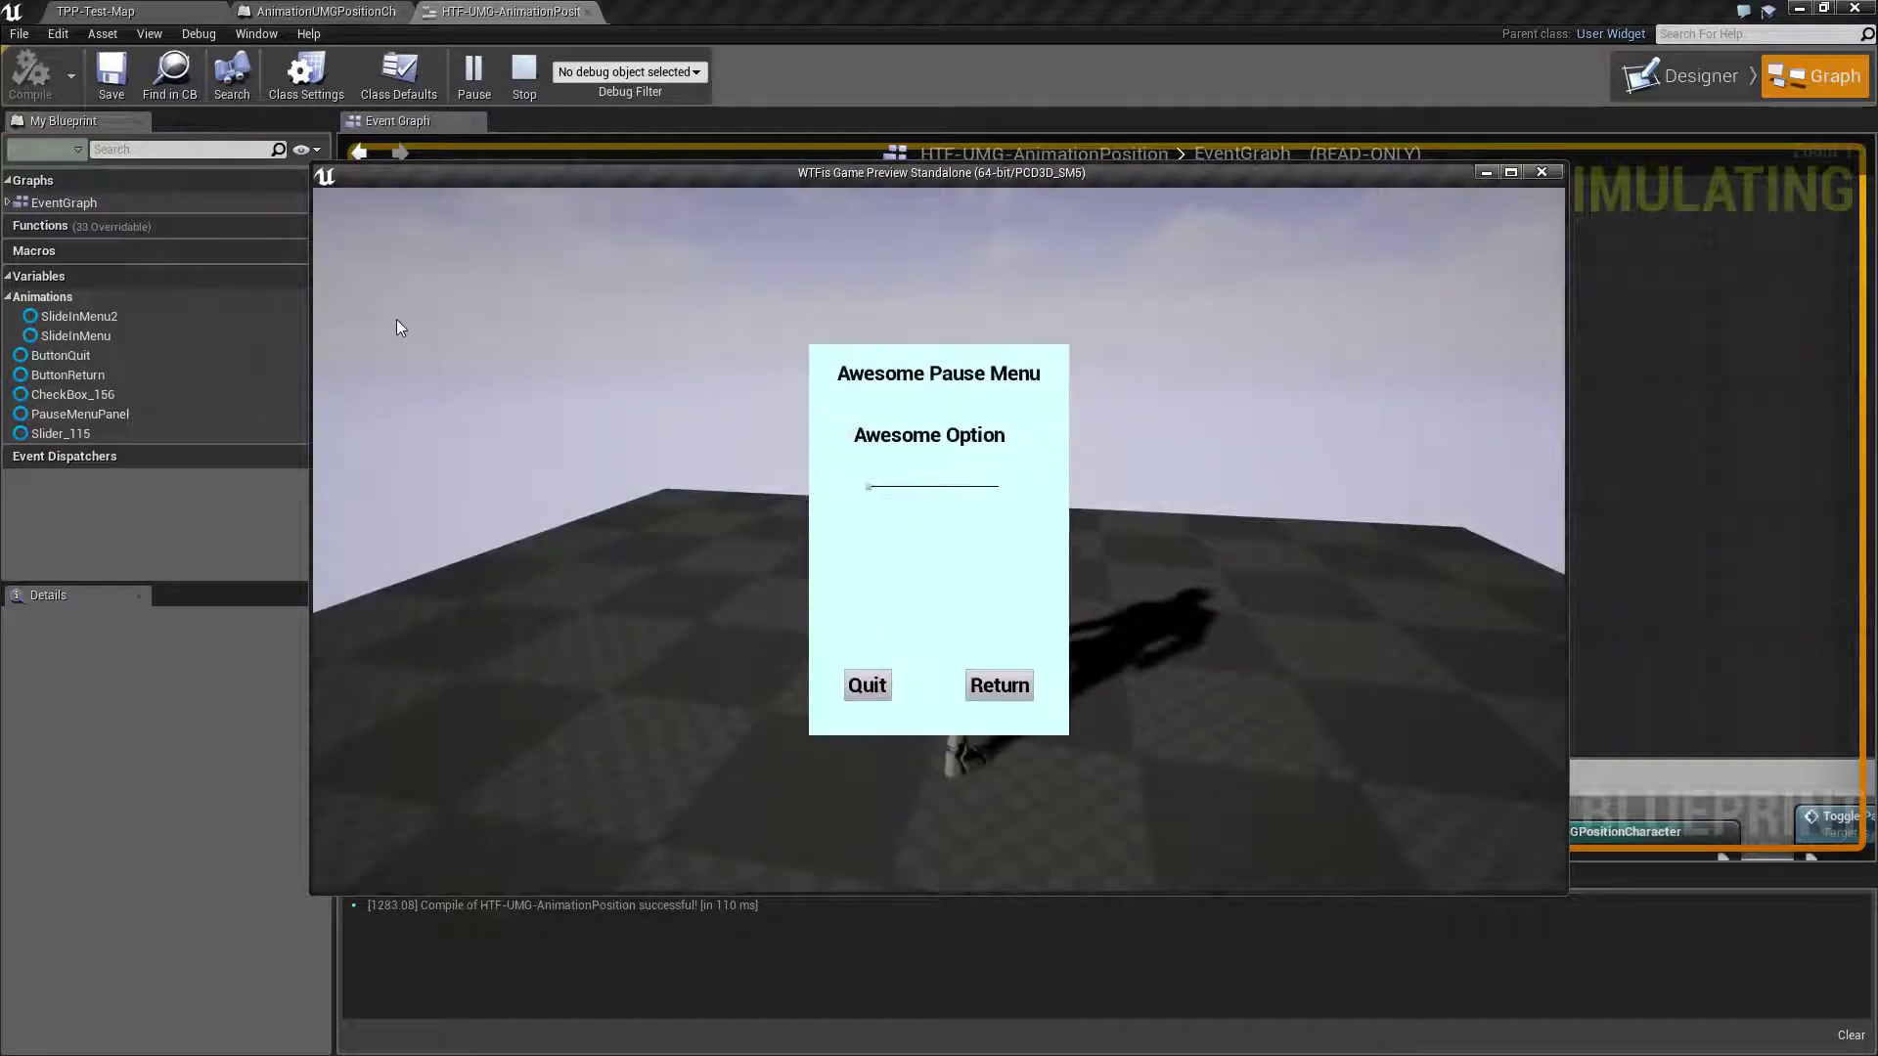
pyautogui.click(868, 686)
pyautogui.moveTo(1278, 639); pyautogui.dragTo(1218, 301, button='right')
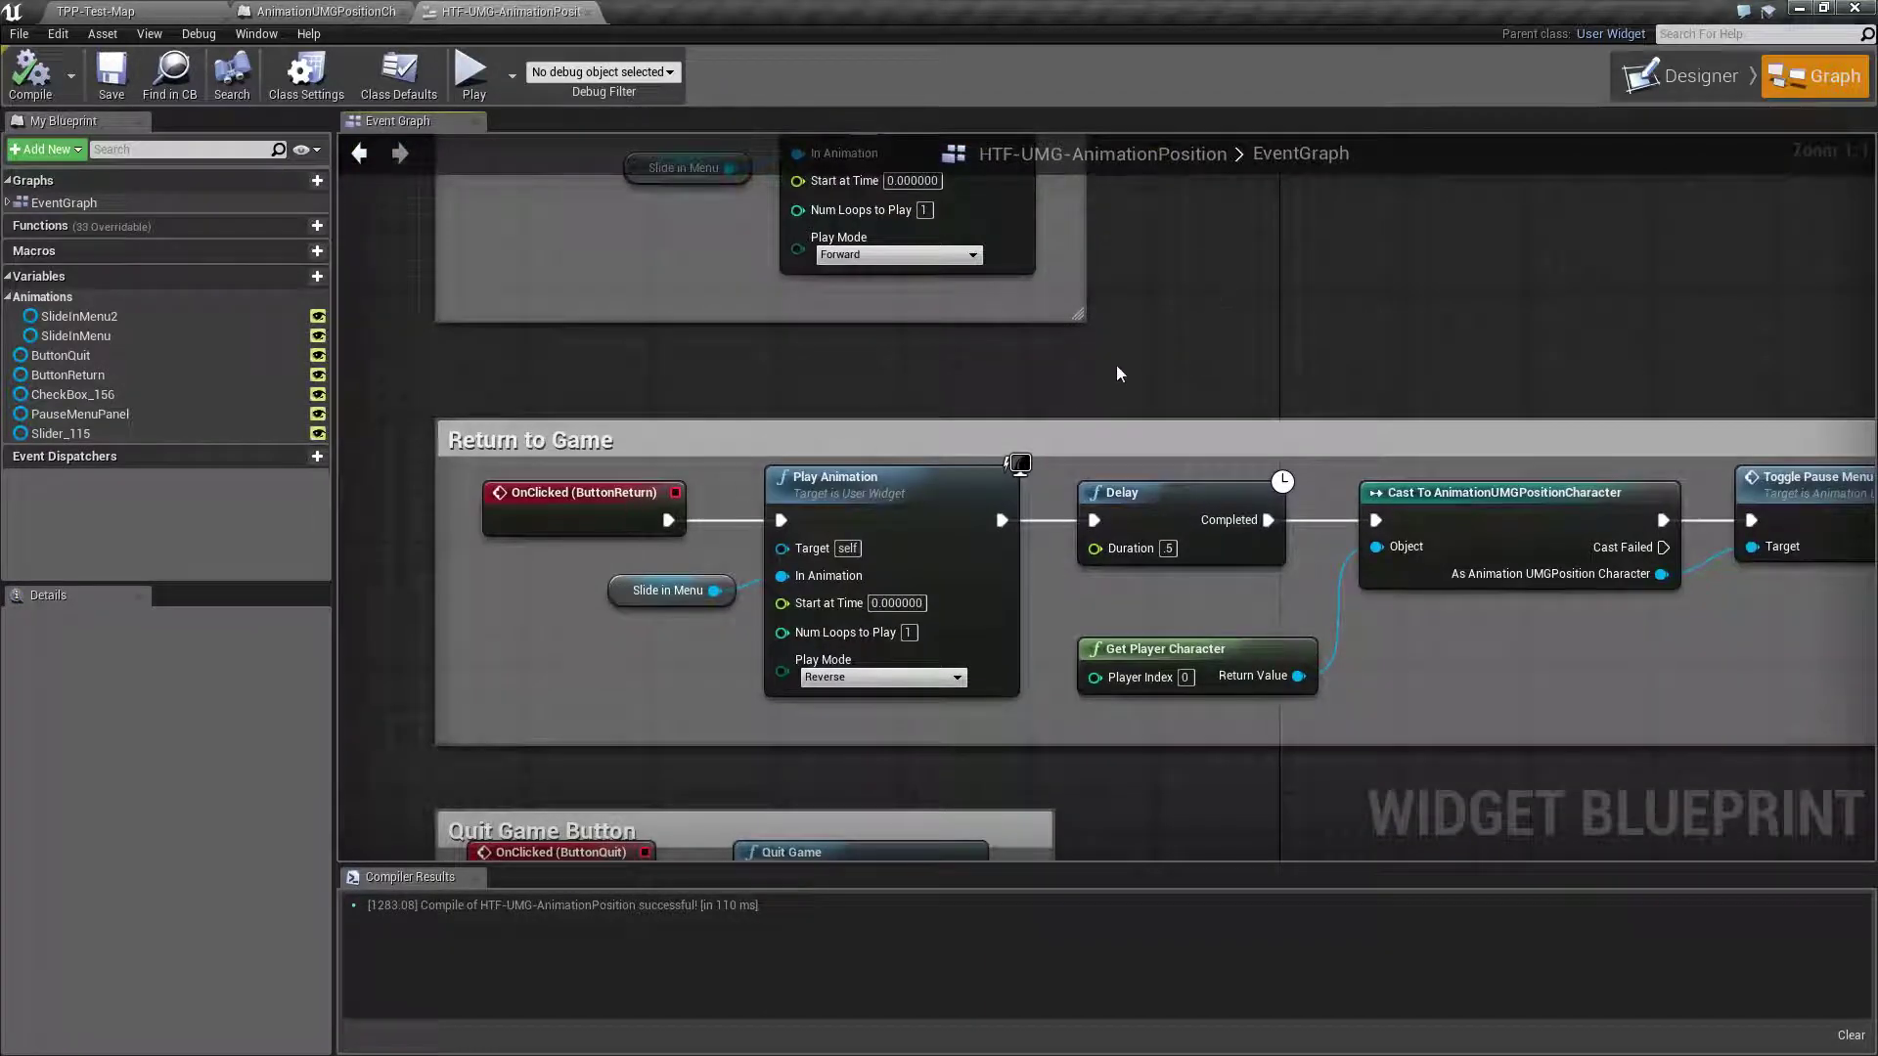
# Connect the reversed Play Animation node's exec output into the Delay node in the Return to Game chain.
pyautogui.moveTo(1119, 375); pyautogui.dragTo(1017, 351, button='right')
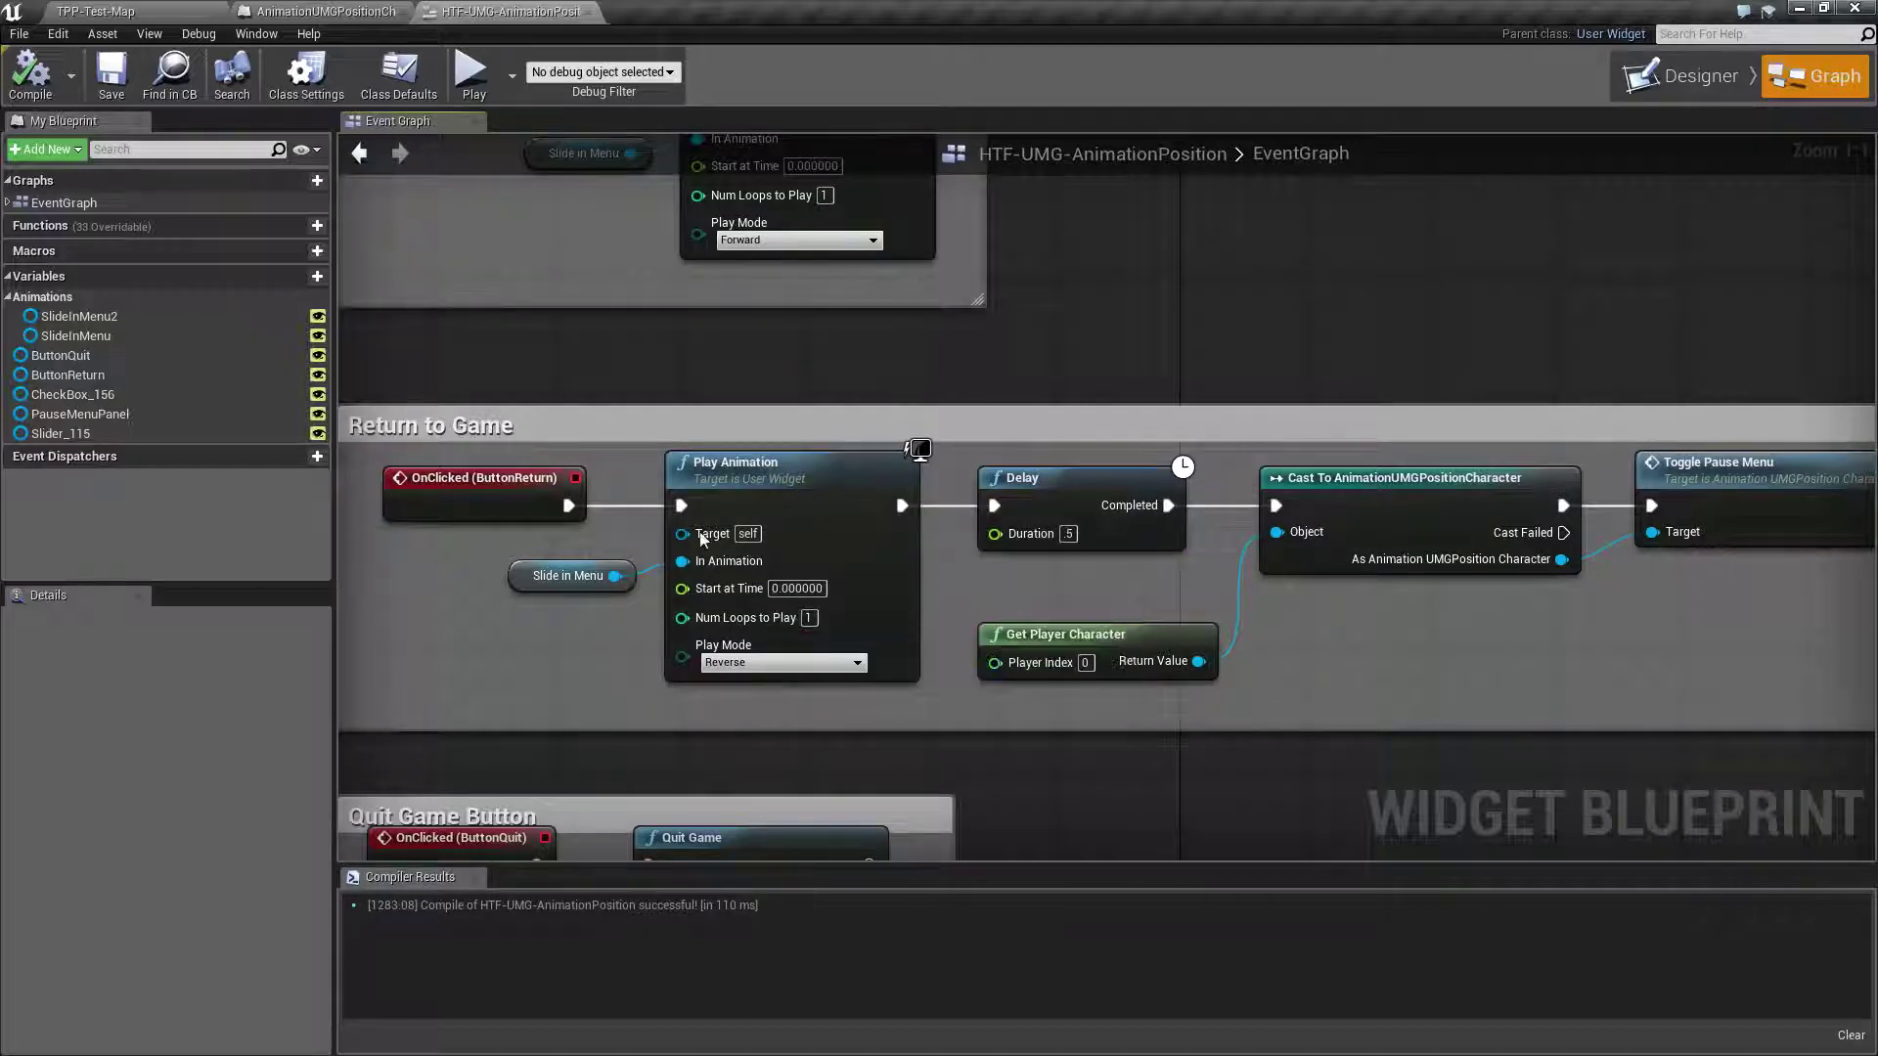
pyautogui.click(745, 472)
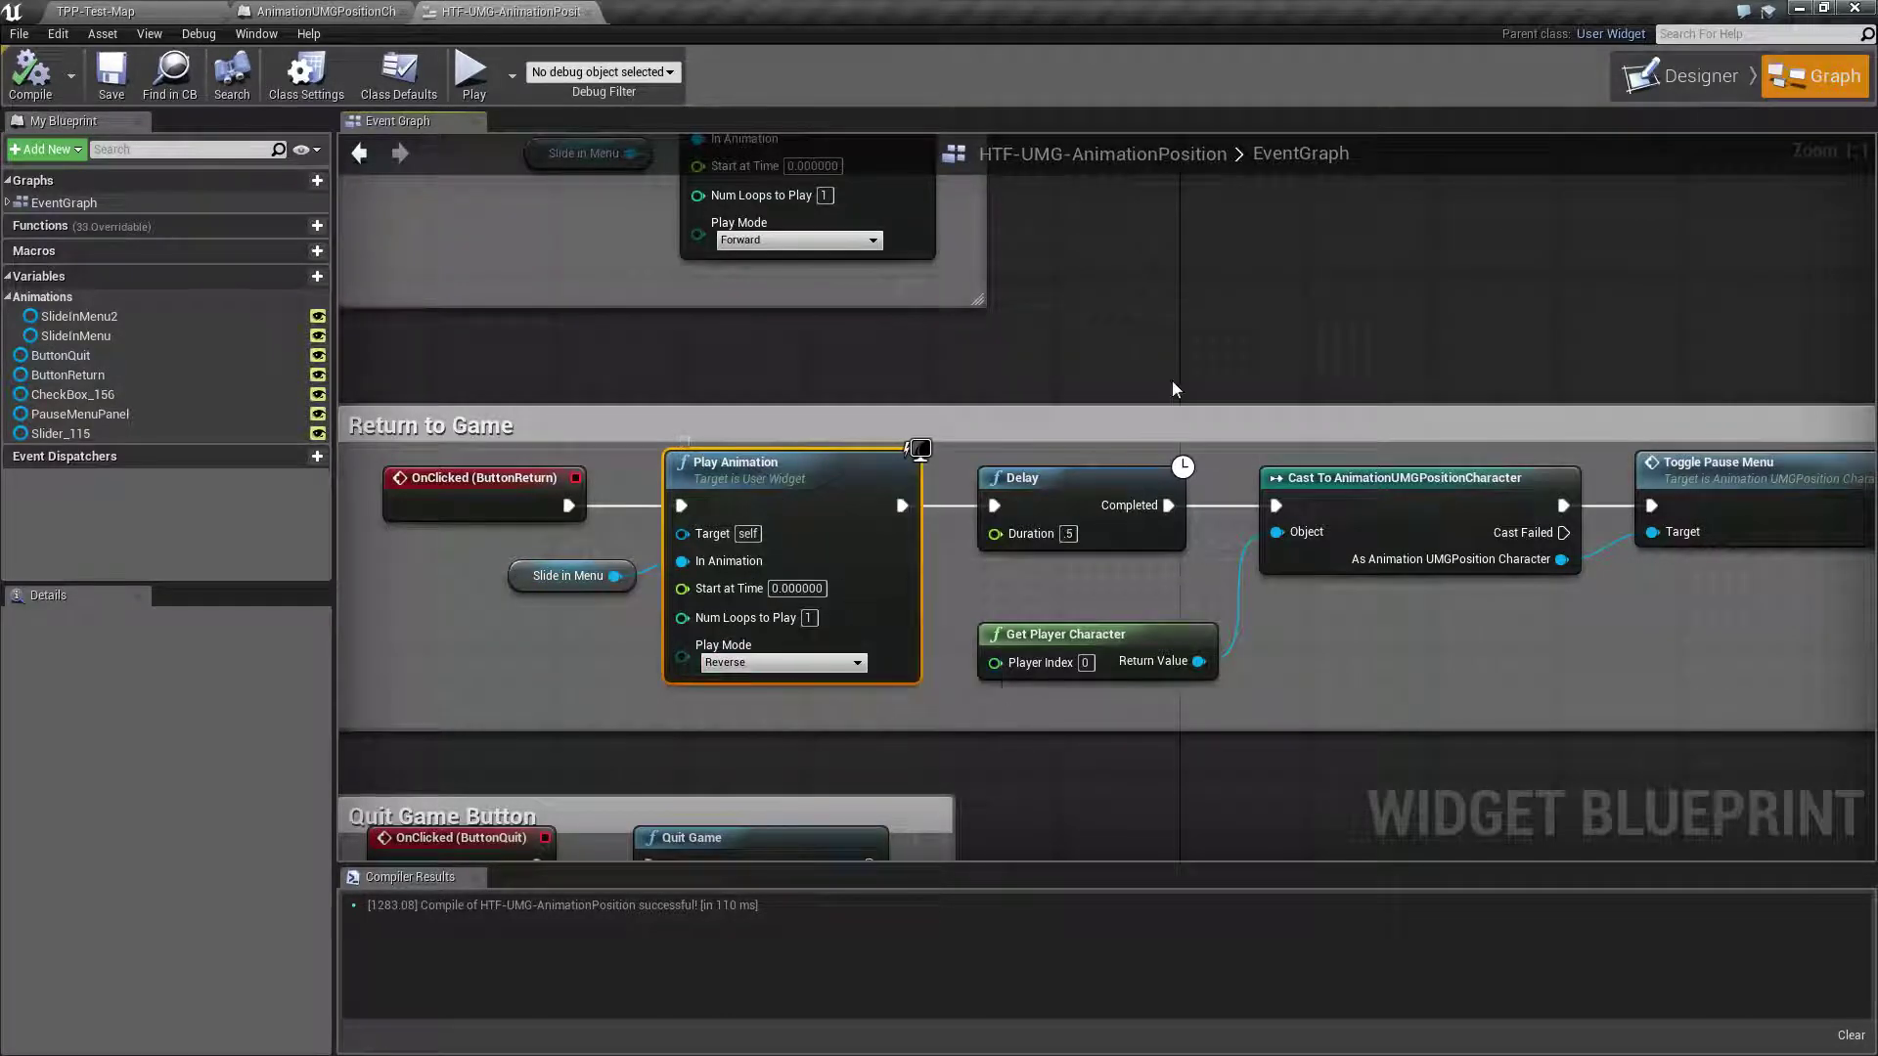
pyautogui.moveTo(1066, 491); pyautogui.dragTo(783, 427, button='right')
pyautogui.click(786, 427)
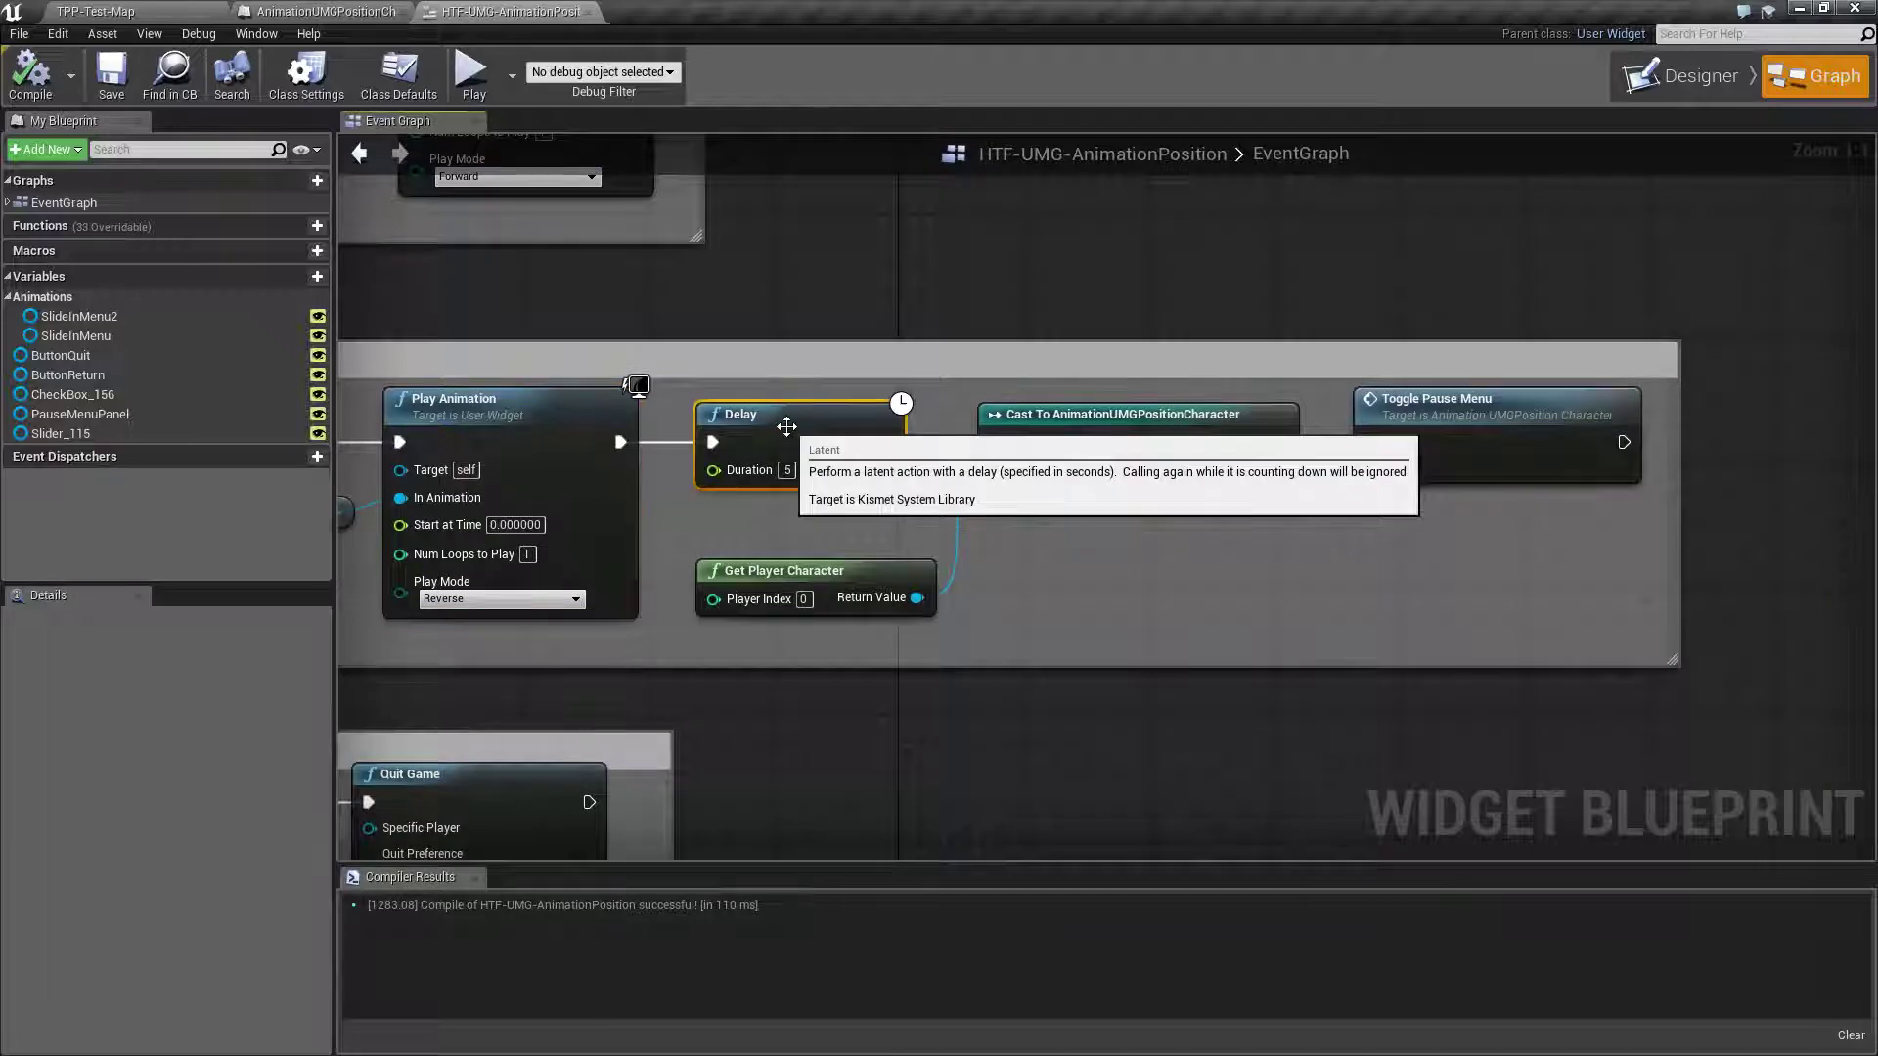
pyautogui.click(528, 409)
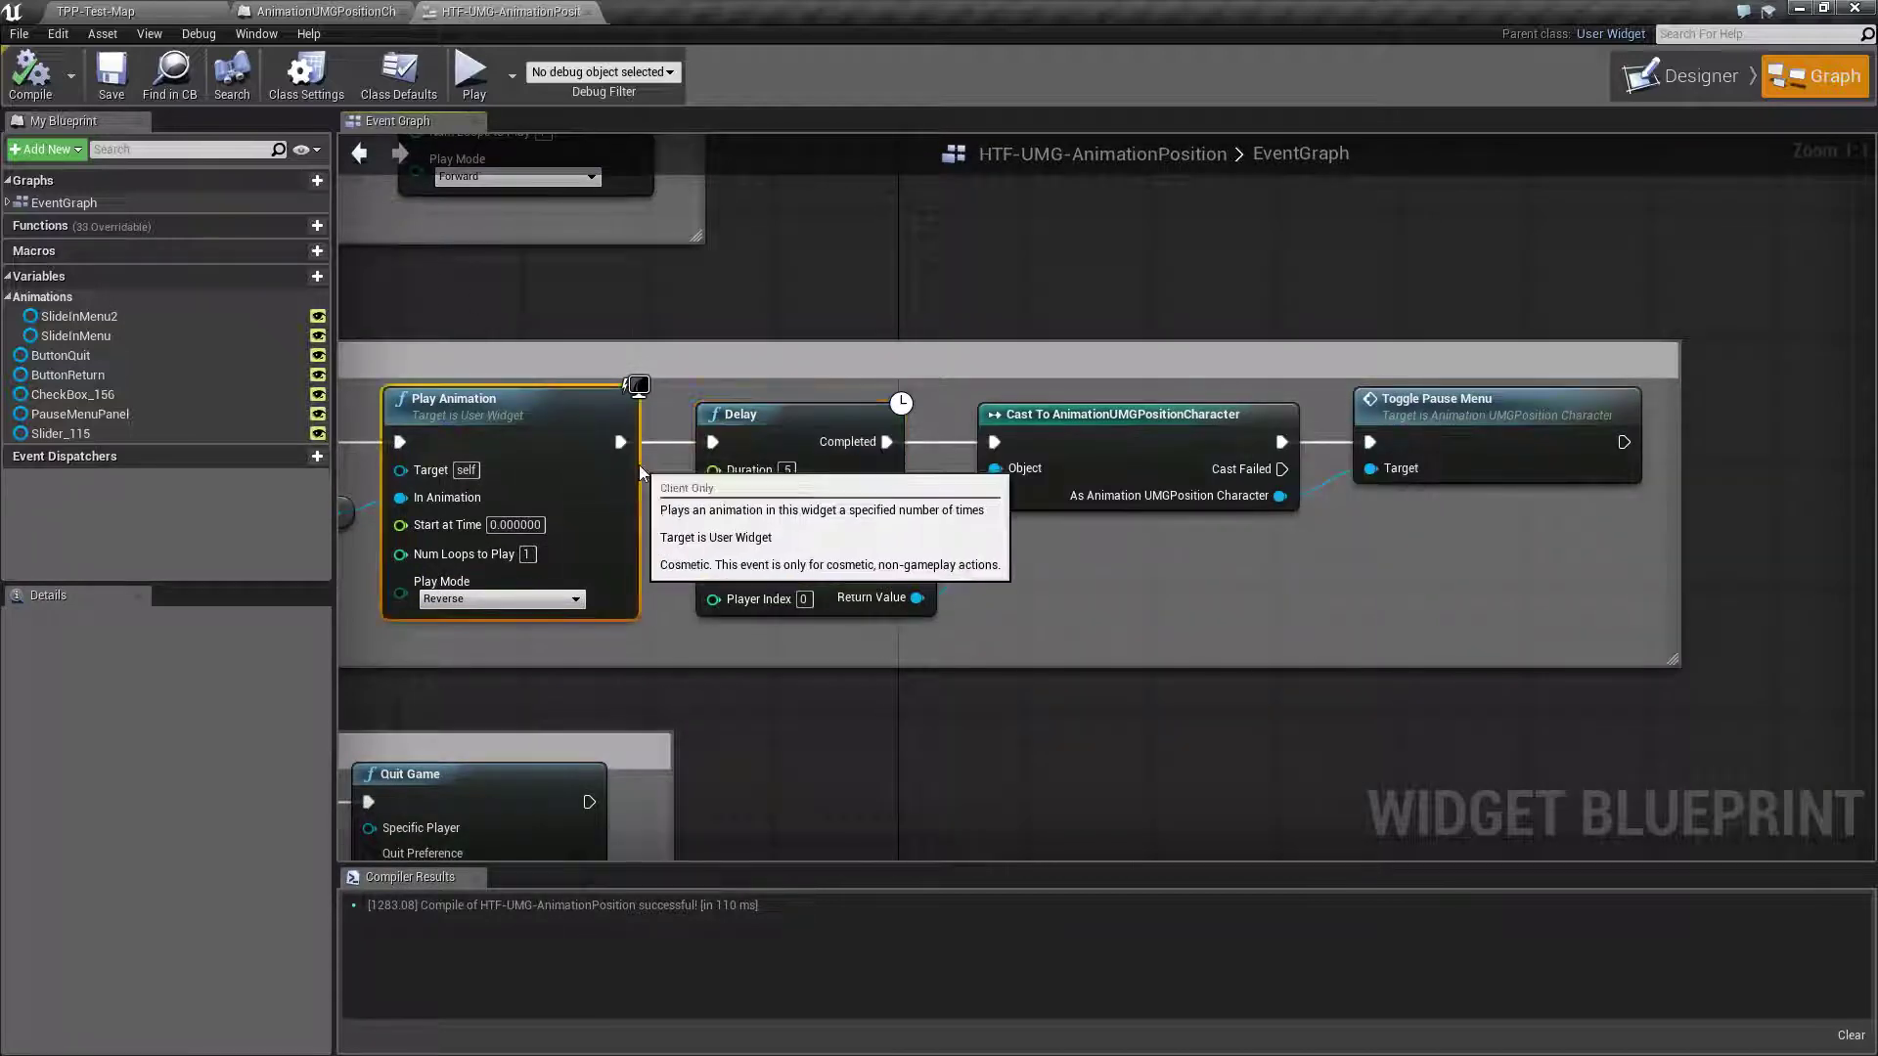
pyautogui.moveTo(618, 442); pyautogui.dragTo(713, 442)
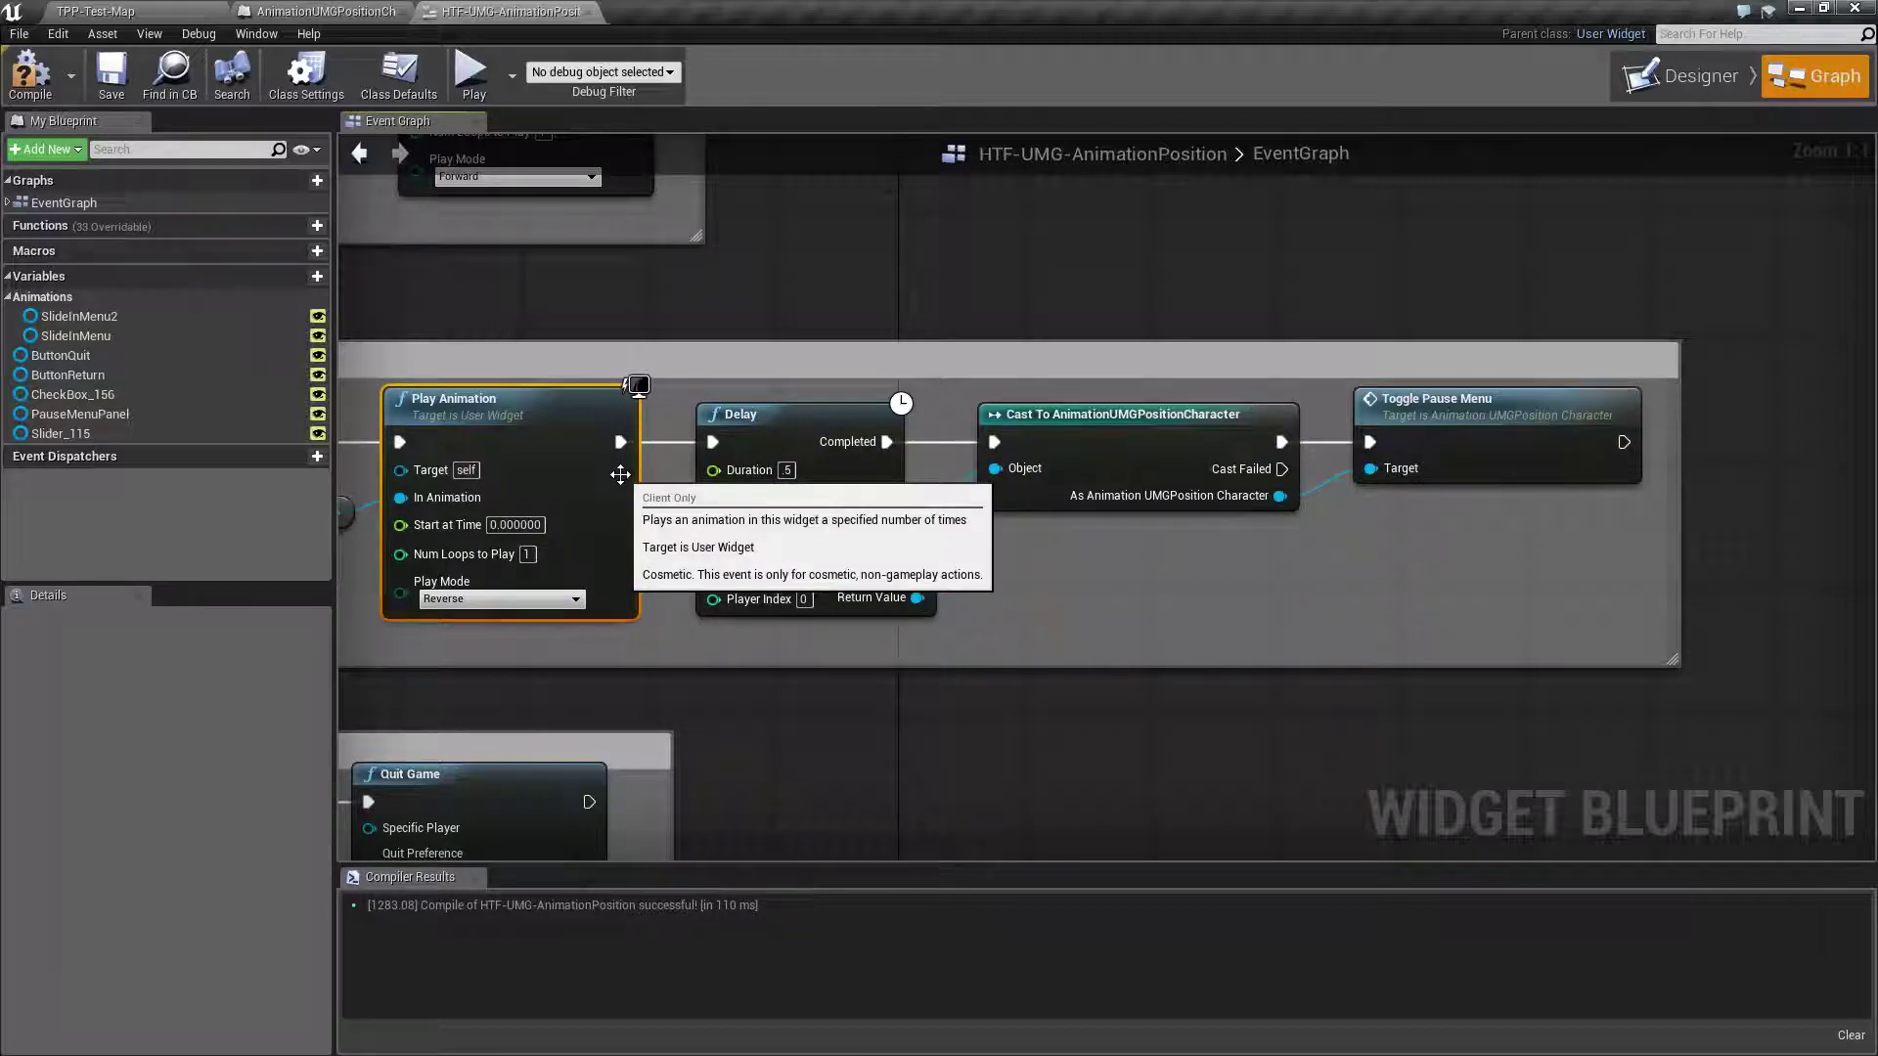
# Set the Delay node's Duration to .5 seconds.
pyautogui.click(819, 431)
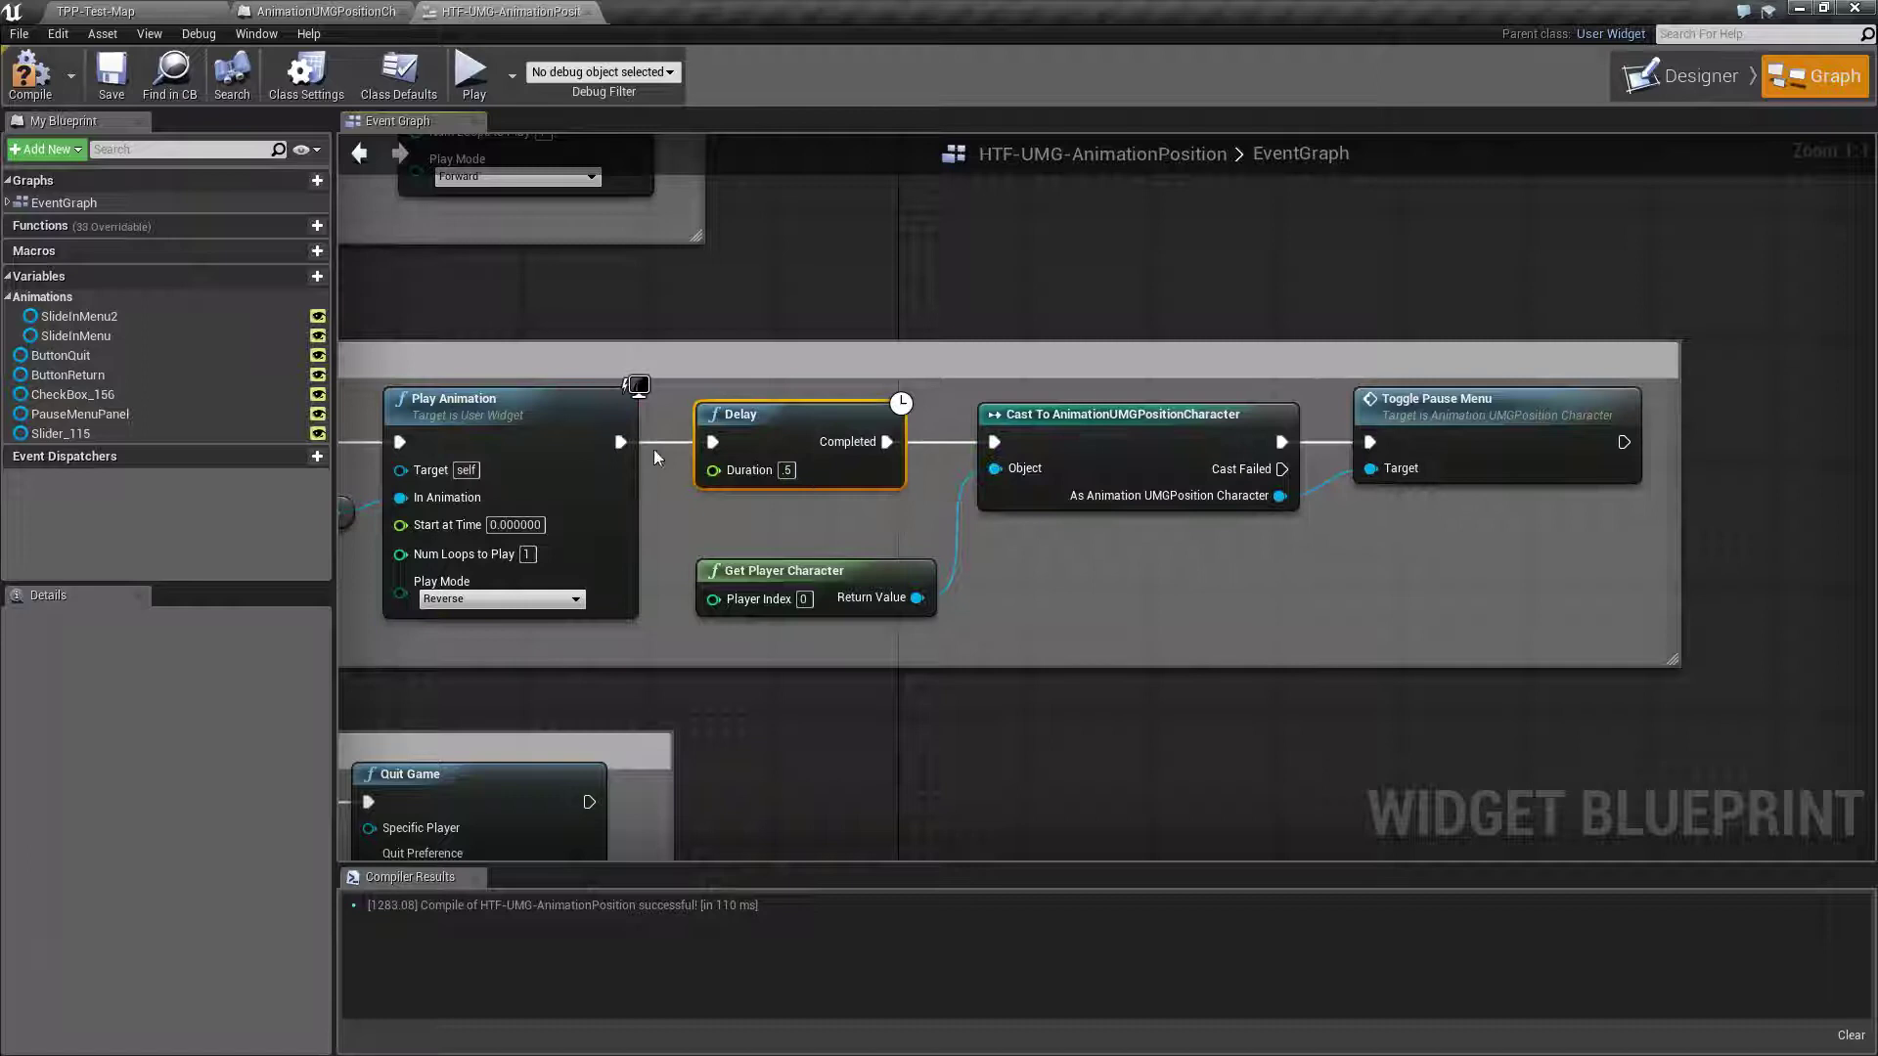
pyautogui.click(784, 471)
pyautogui.write('.5')
pyautogui.press('Return')
# Follow the chain through Get Player Character and Cast To AnimationUMGPositionCharacter to Toggle Pause Menu.
pyautogui.moveTo(996, 294); pyautogui.dragTo(859, 262, button='right')
pyautogui.click(708, 536)
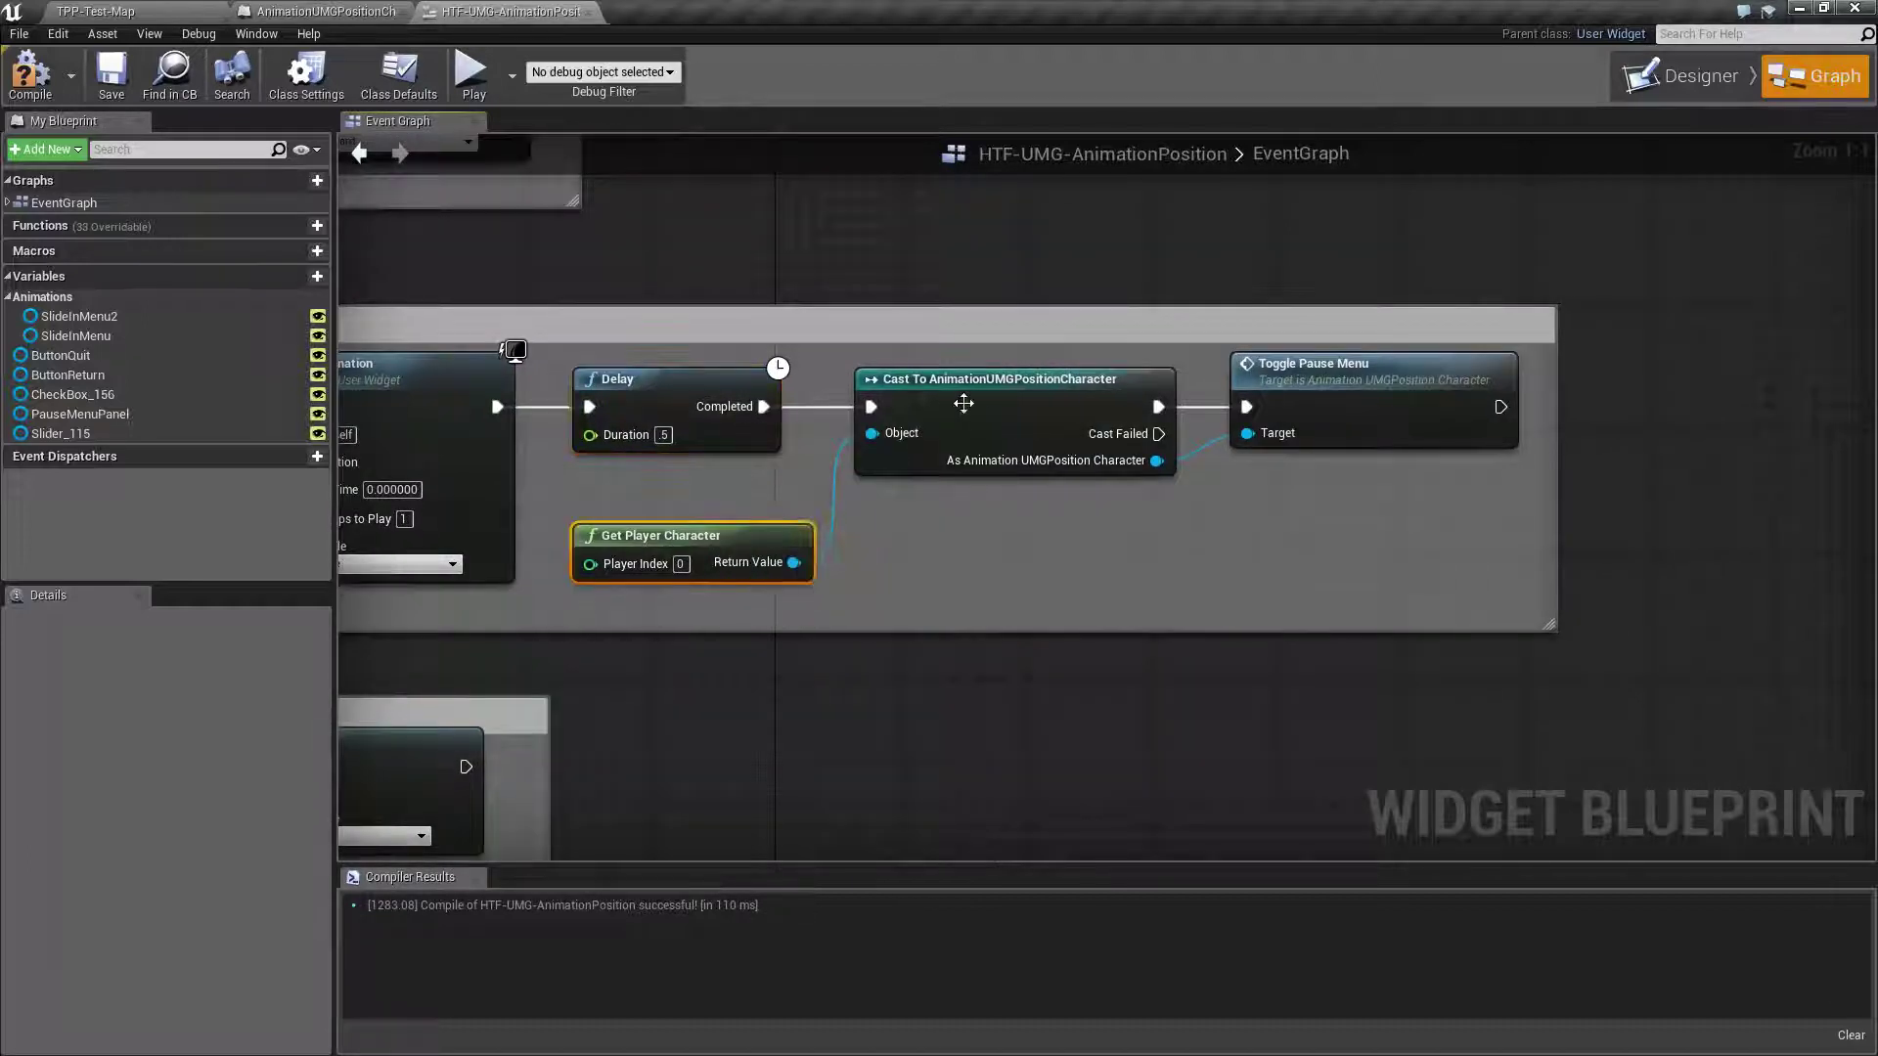
pyautogui.click(993, 379)
pyautogui.moveTo(1166, 551); pyautogui.dragTo(957, 531, button='right')
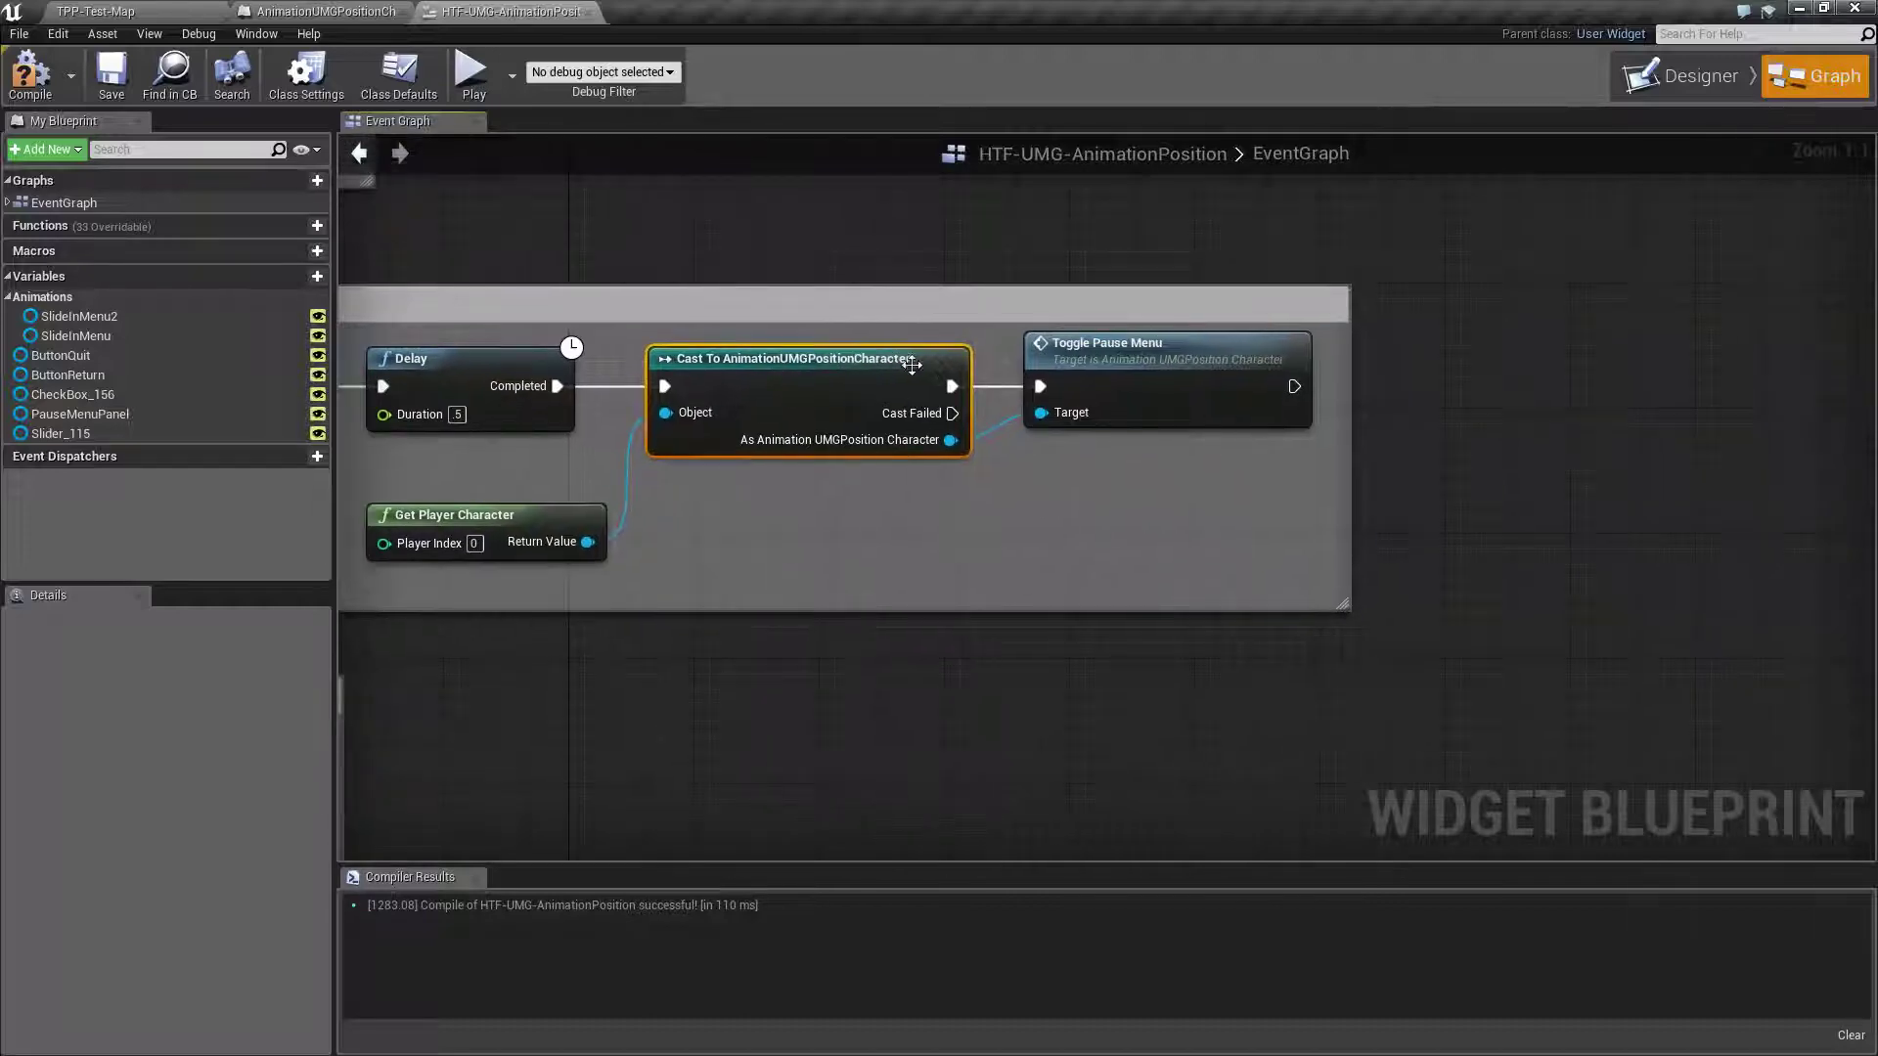
pyautogui.doubleClick(1084, 393)
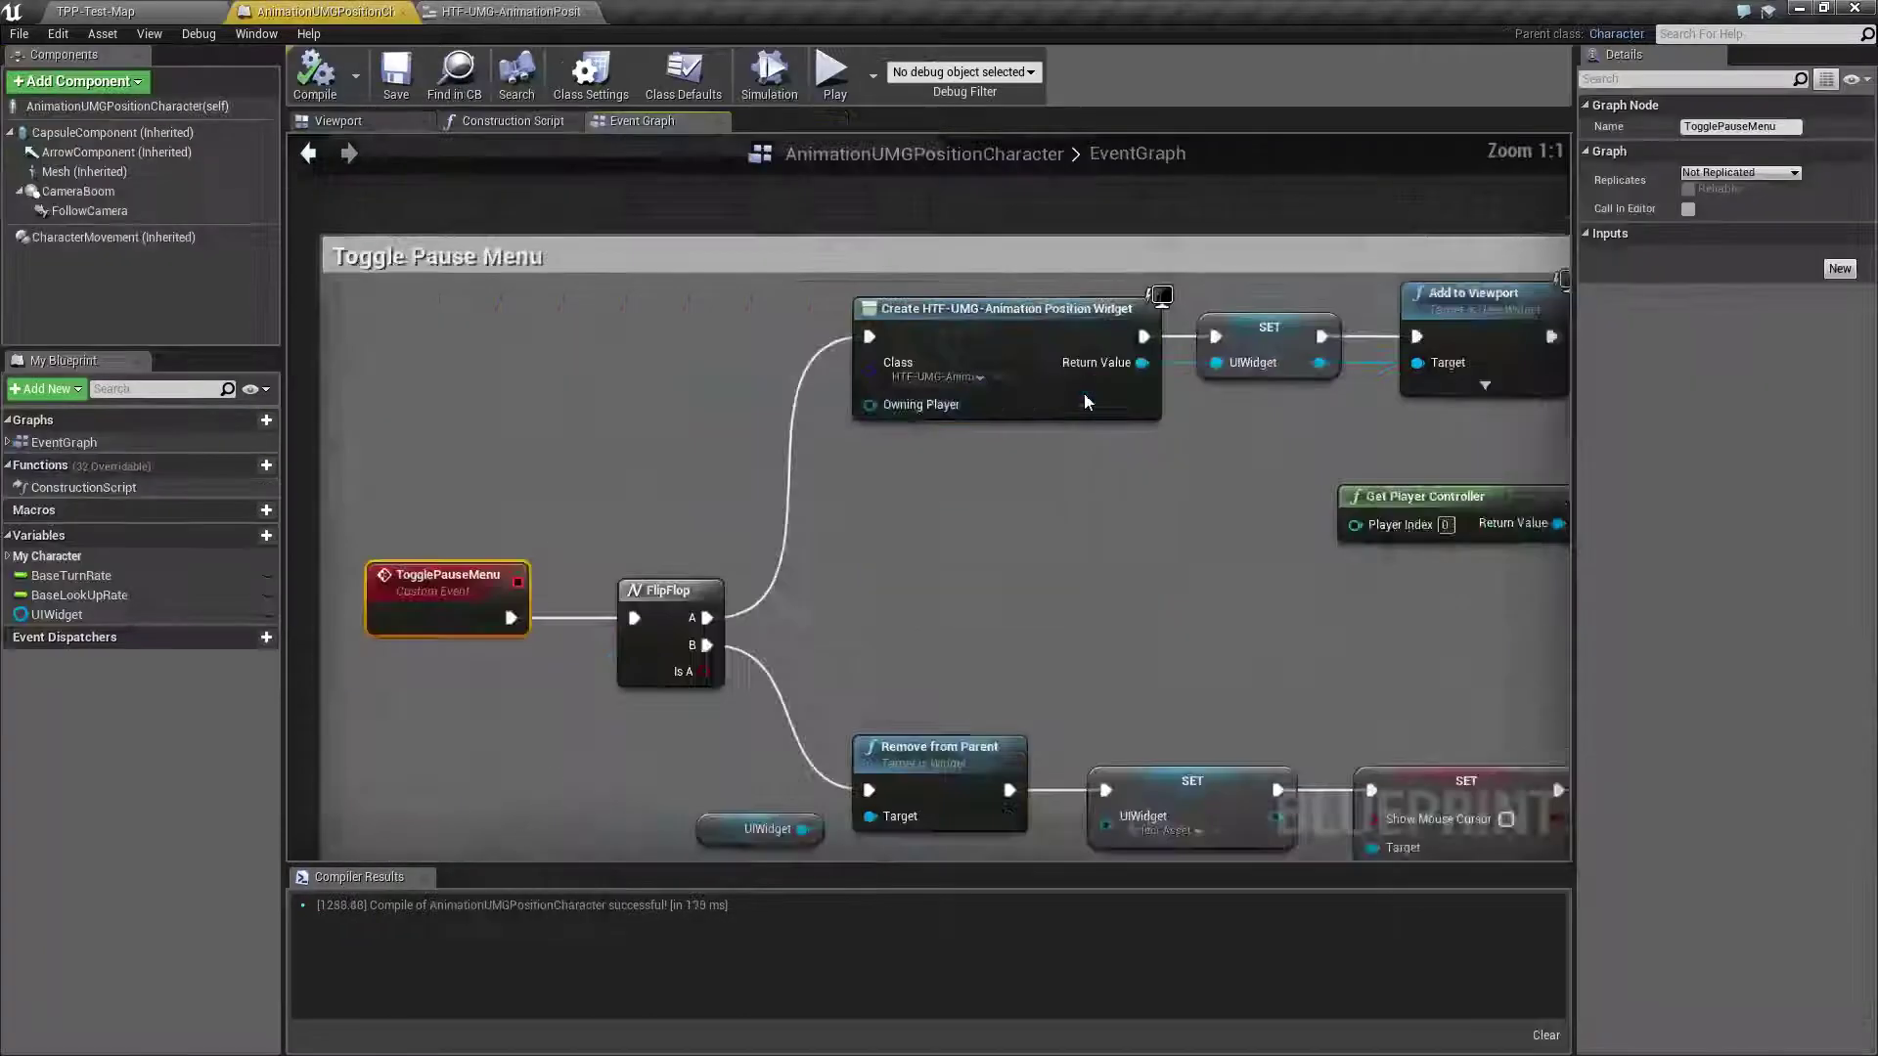
pyautogui.moveTo(1123, 629); pyautogui.dragTo(864, 470, button='right')
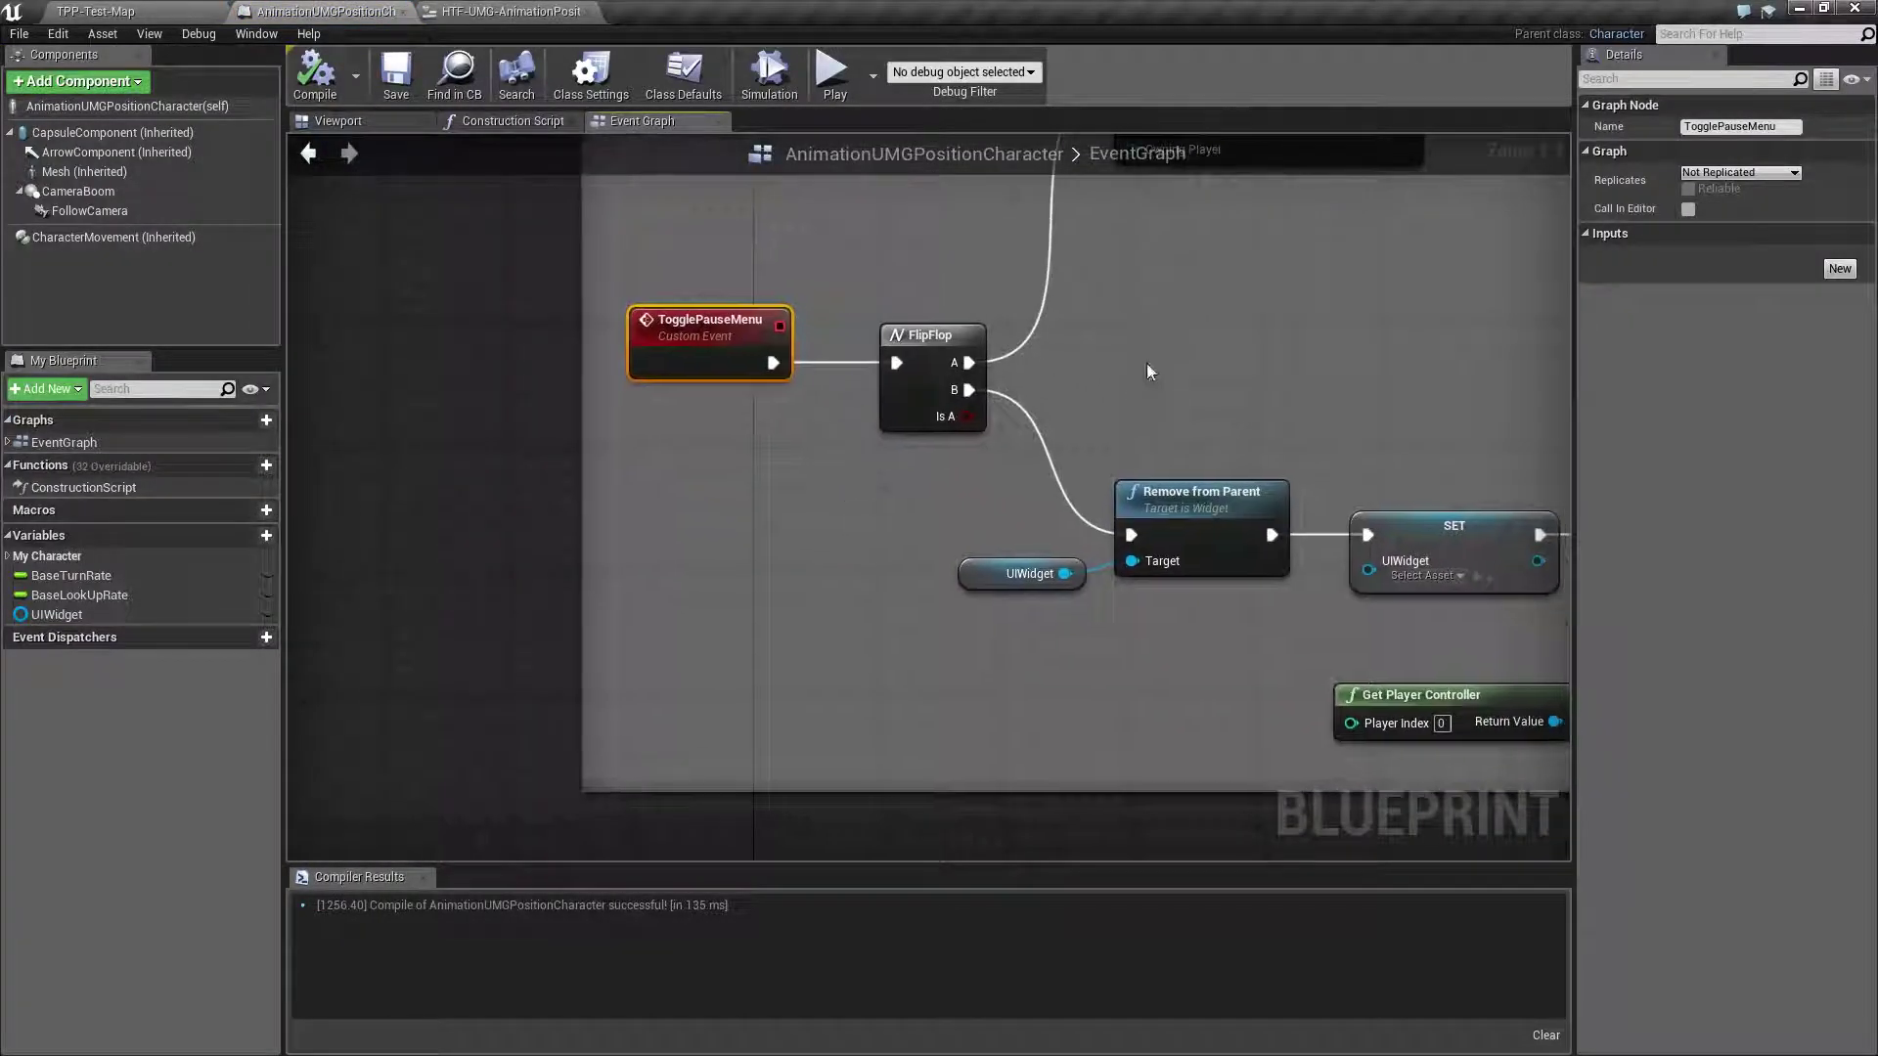
pyautogui.moveTo(1141, 361); pyautogui.dragTo(724, 431, button='right')
pyautogui.moveTo(791, 567); pyautogui.dragTo(608, 470, button='right')
pyautogui.click(609, 469)
pyautogui.moveTo(465, 497); pyautogui.dragTo(597, 625)
pyautogui.moveTo(679, 612); pyautogui.dragTo(462, 661, button='right')
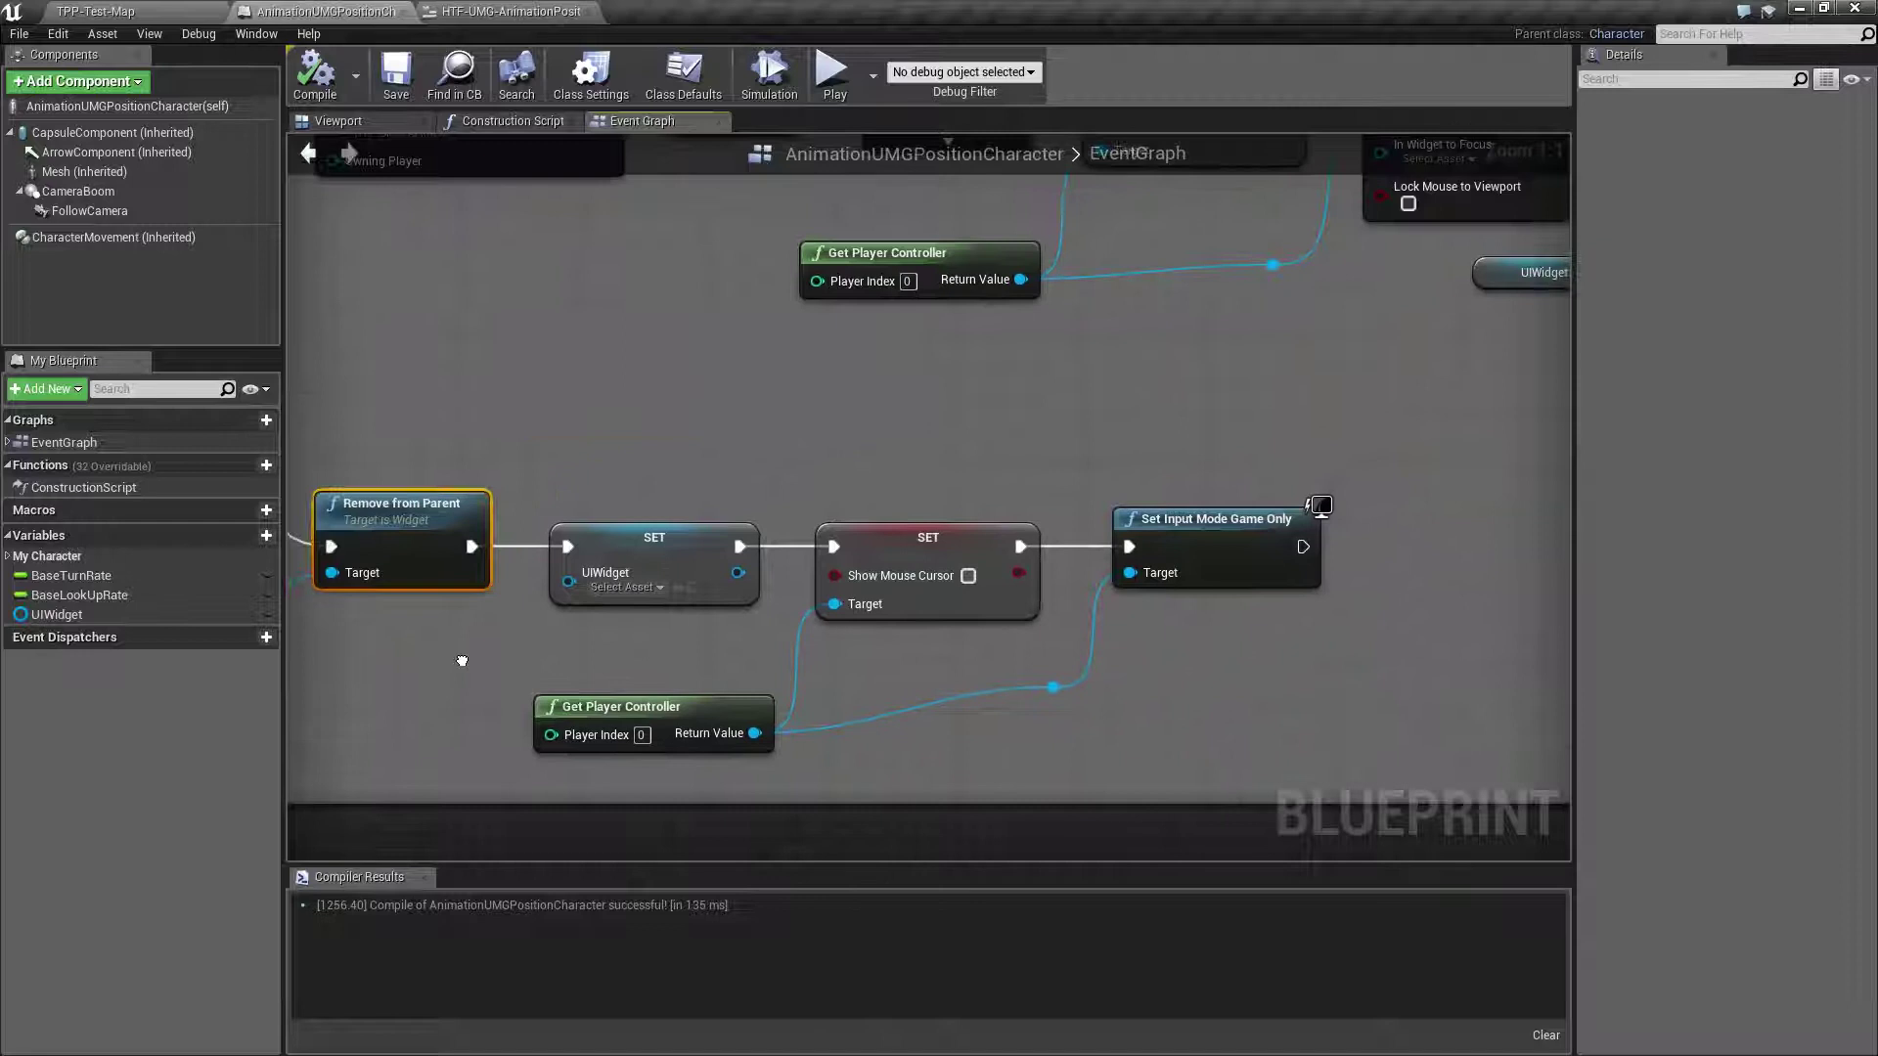
pyautogui.click(652, 540)
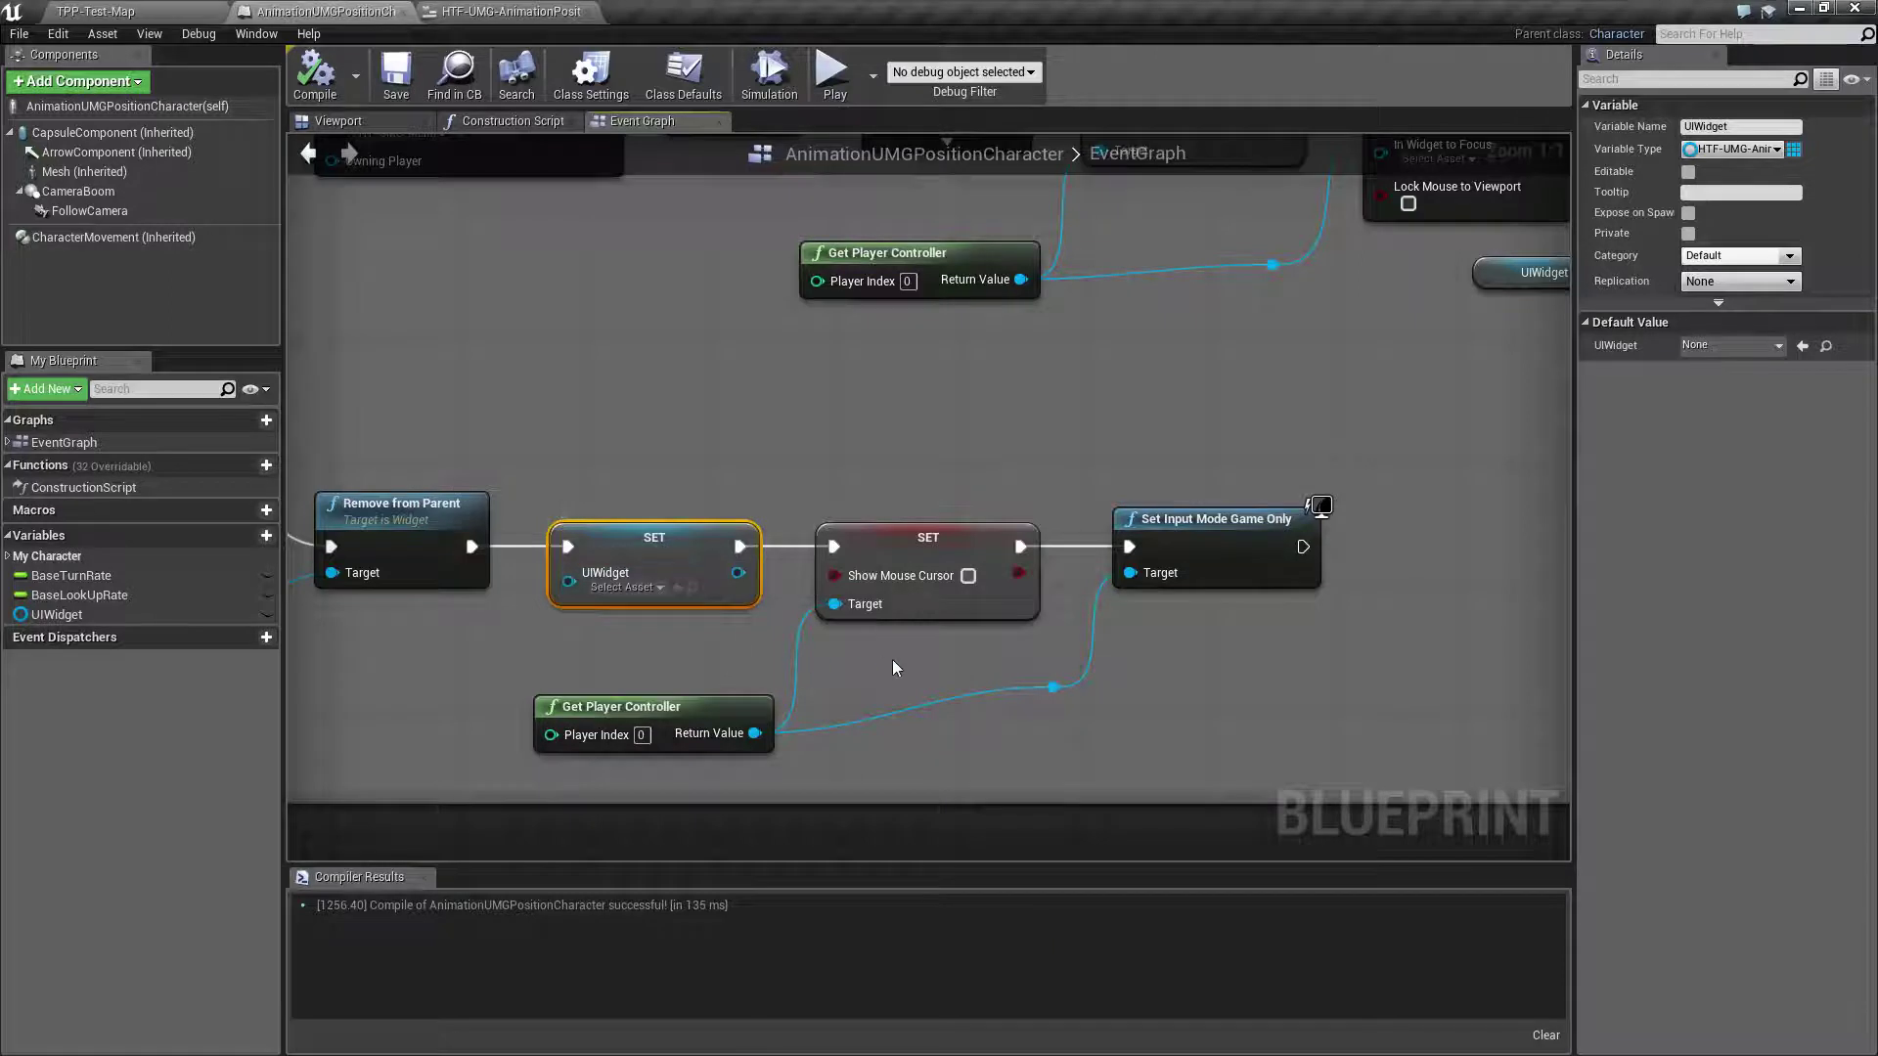
pyautogui.moveTo(666, 552); pyautogui.dragTo(525, 487, button='right')
pyautogui.click(745, 471)
pyautogui.moveTo(1091, 644); pyautogui.dragTo(889, 690, button='right')
pyautogui.click(858, 516)
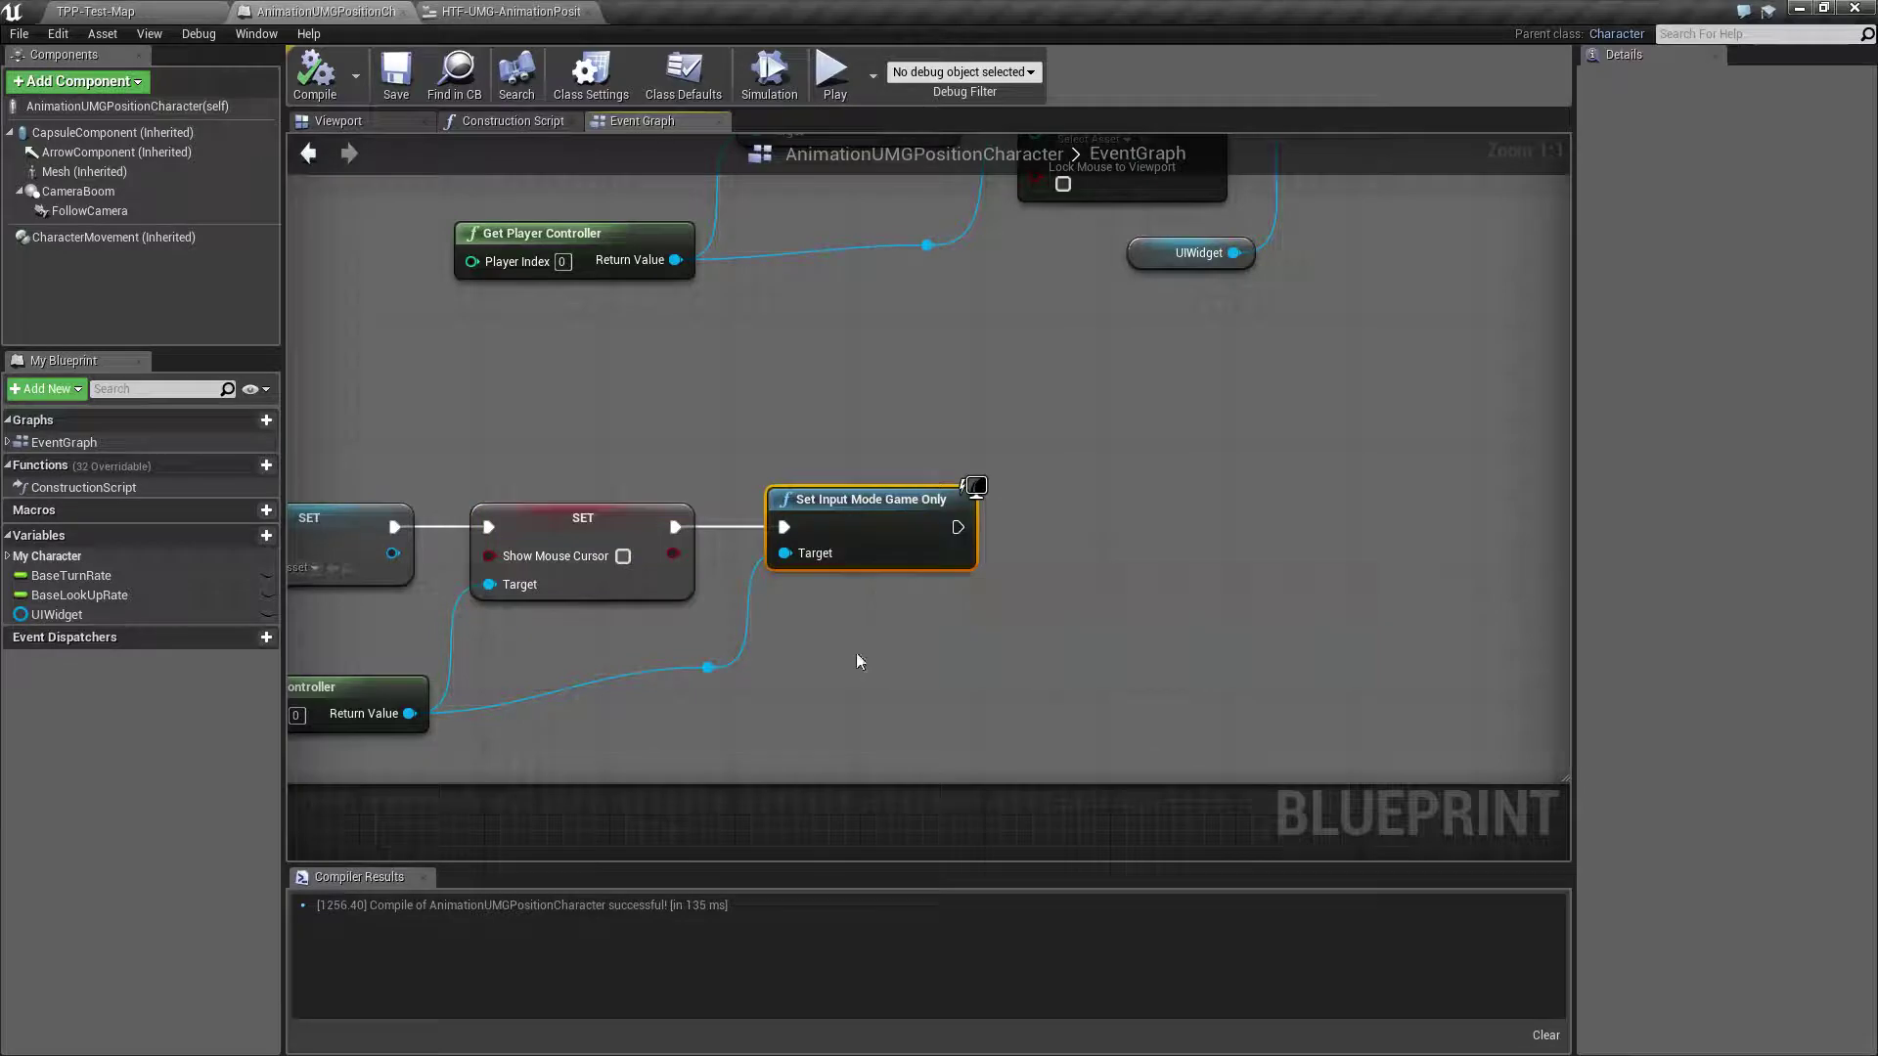
pyautogui.moveTo(857, 660); pyautogui.dragTo(1125, 714, button='right')
pyautogui.scroll(-4, 1124, 714)
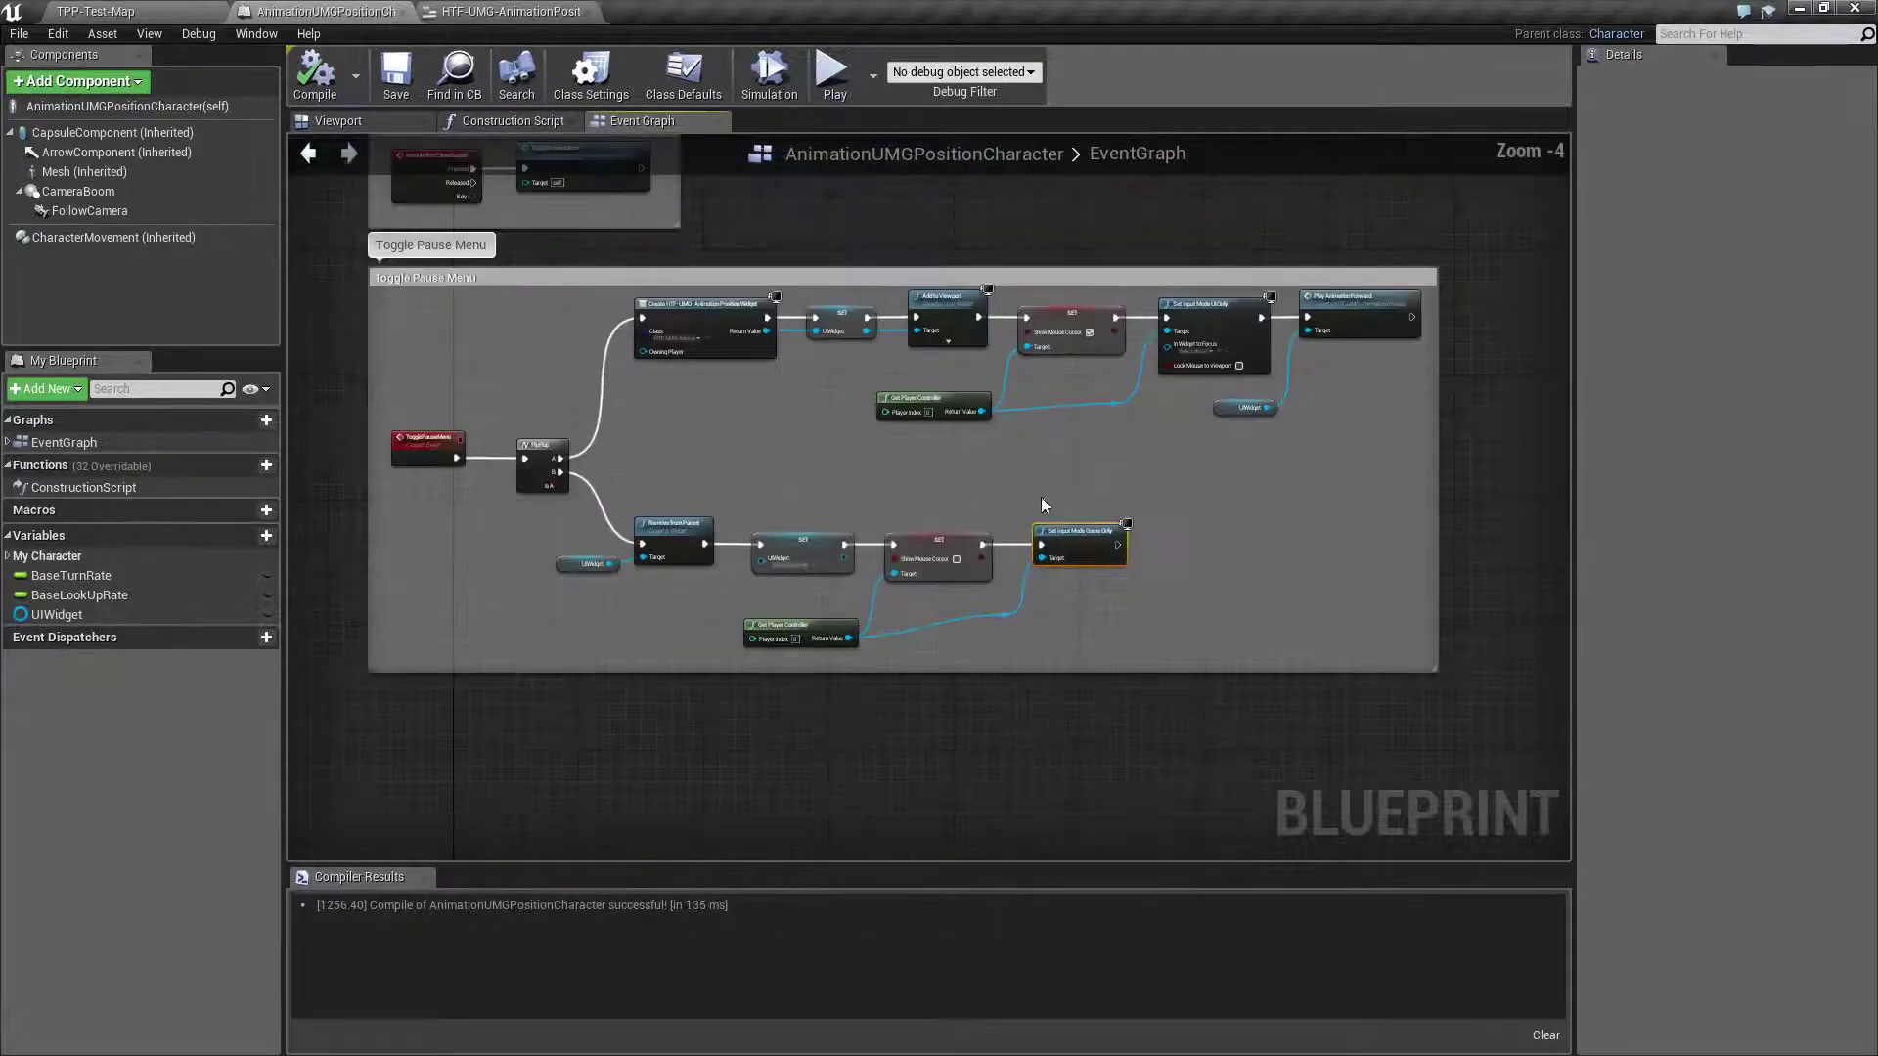
pyautogui.moveTo(988, 636); pyautogui.dragTo(1057, 642, button='right')
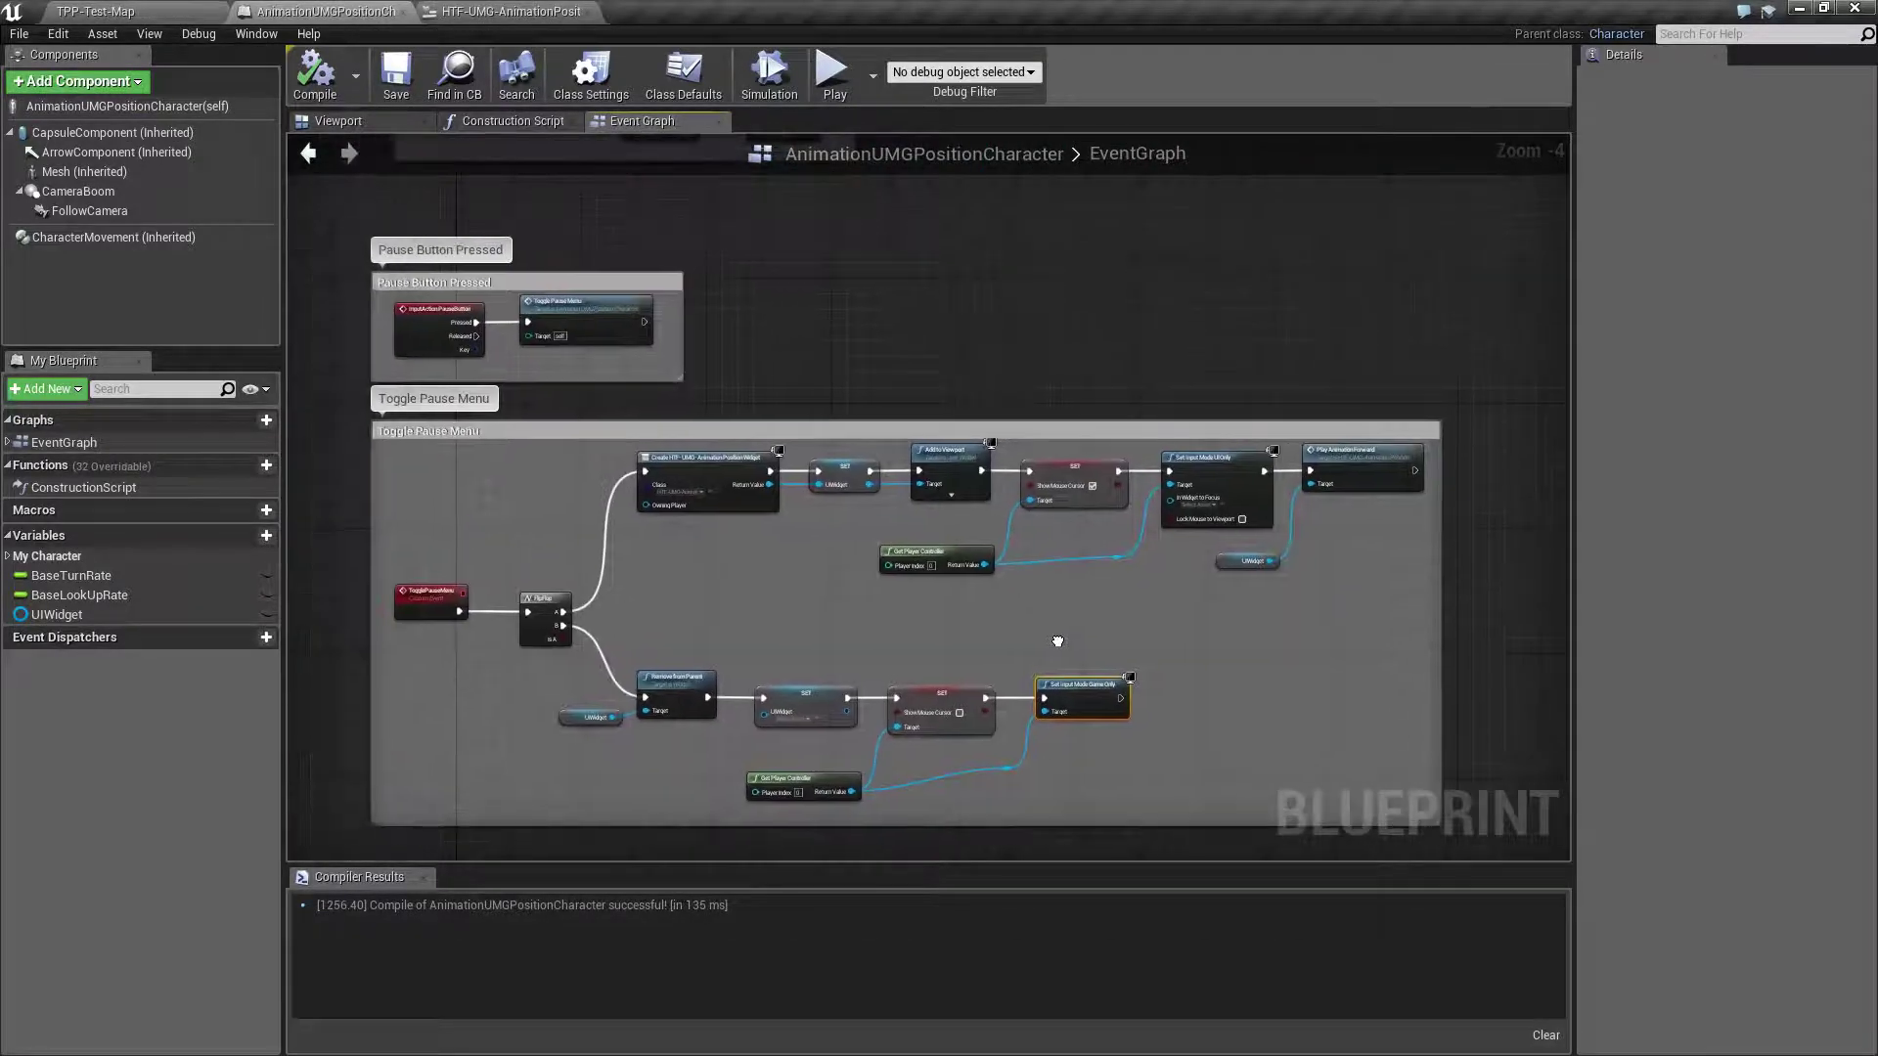
pyautogui.click(503, 12)
pyautogui.moveTo(681, 264)
pyautogui.mouseDown(button='right')
pyautogui.moveTo(915, 489)
pyautogui.moveTo(457, 382)
pyautogui.moveTo(658, 348)
pyautogui.moveTo(814, 277)
pyautogui.moveTo(693, 286)
pyautogui.mouseUp(button='right')
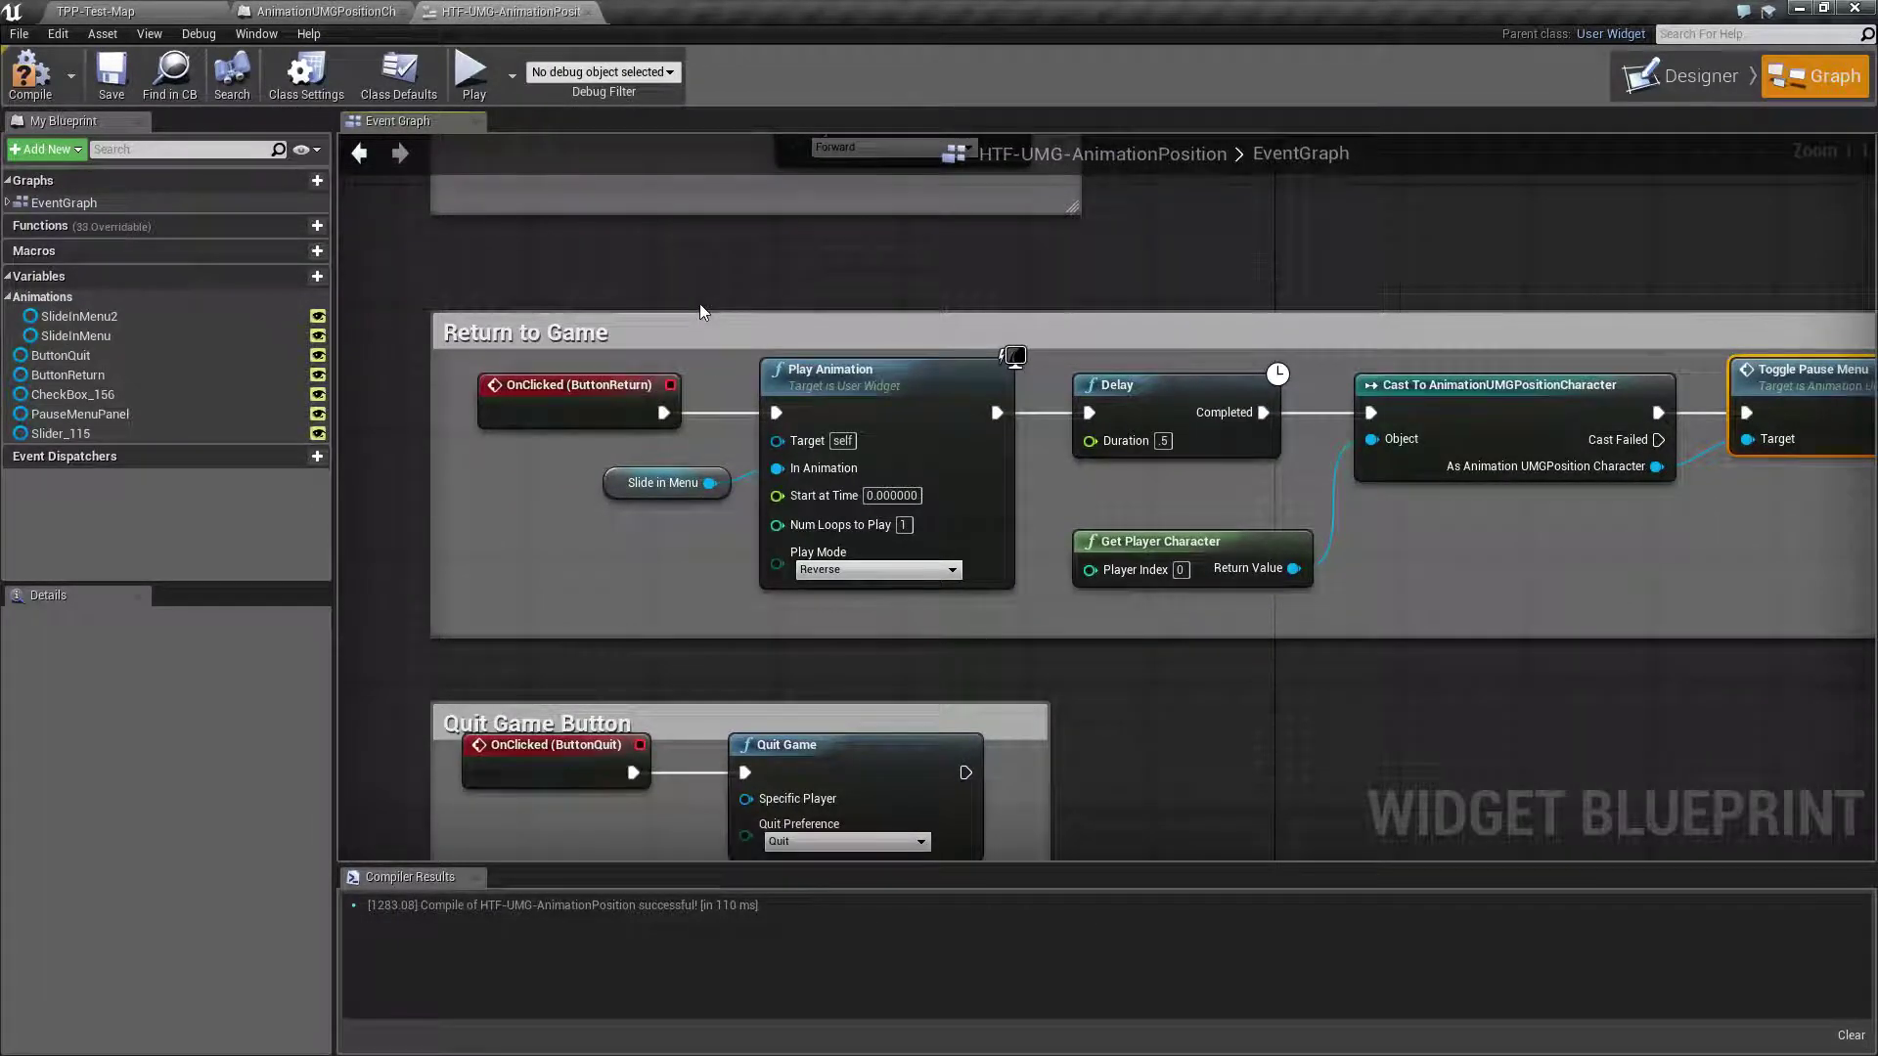
# Compile the widget blueprint, launch a standalone game preview, and open the pause menu with P.
pyautogui.click(30, 73)
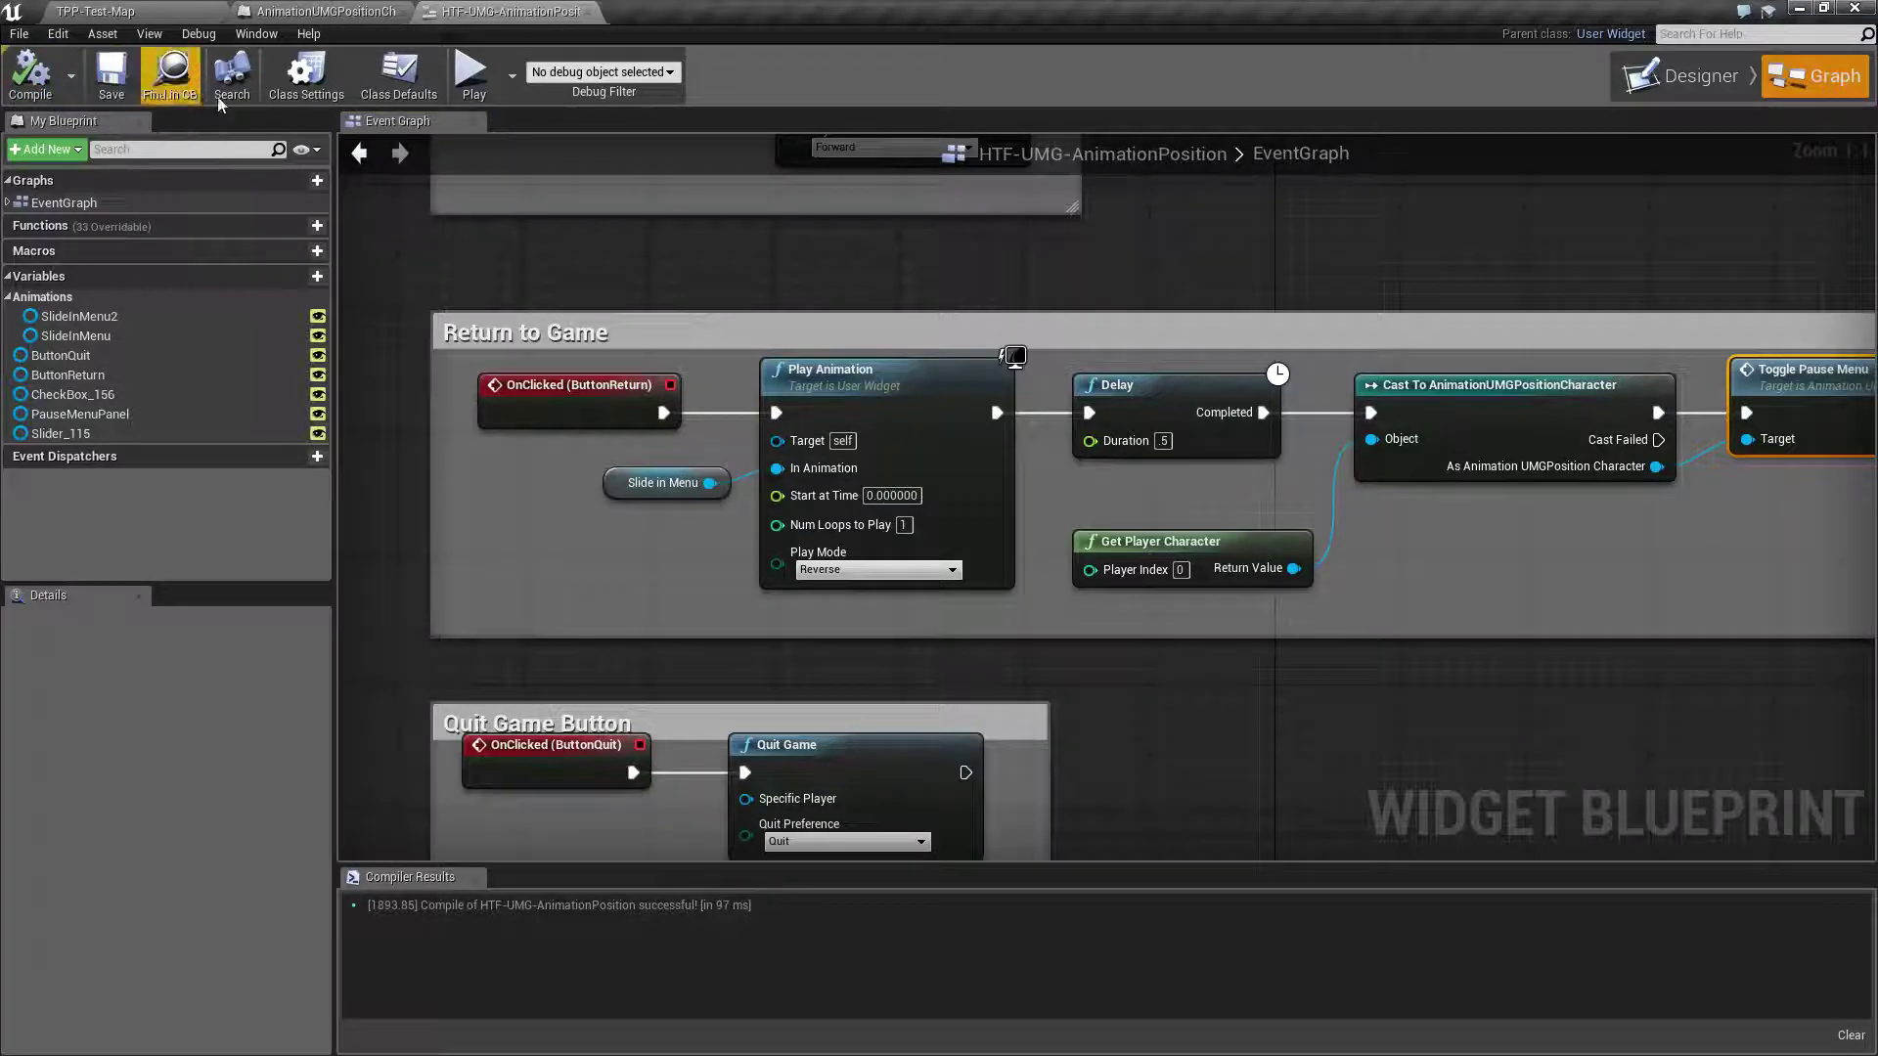
pyautogui.click(471, 71)
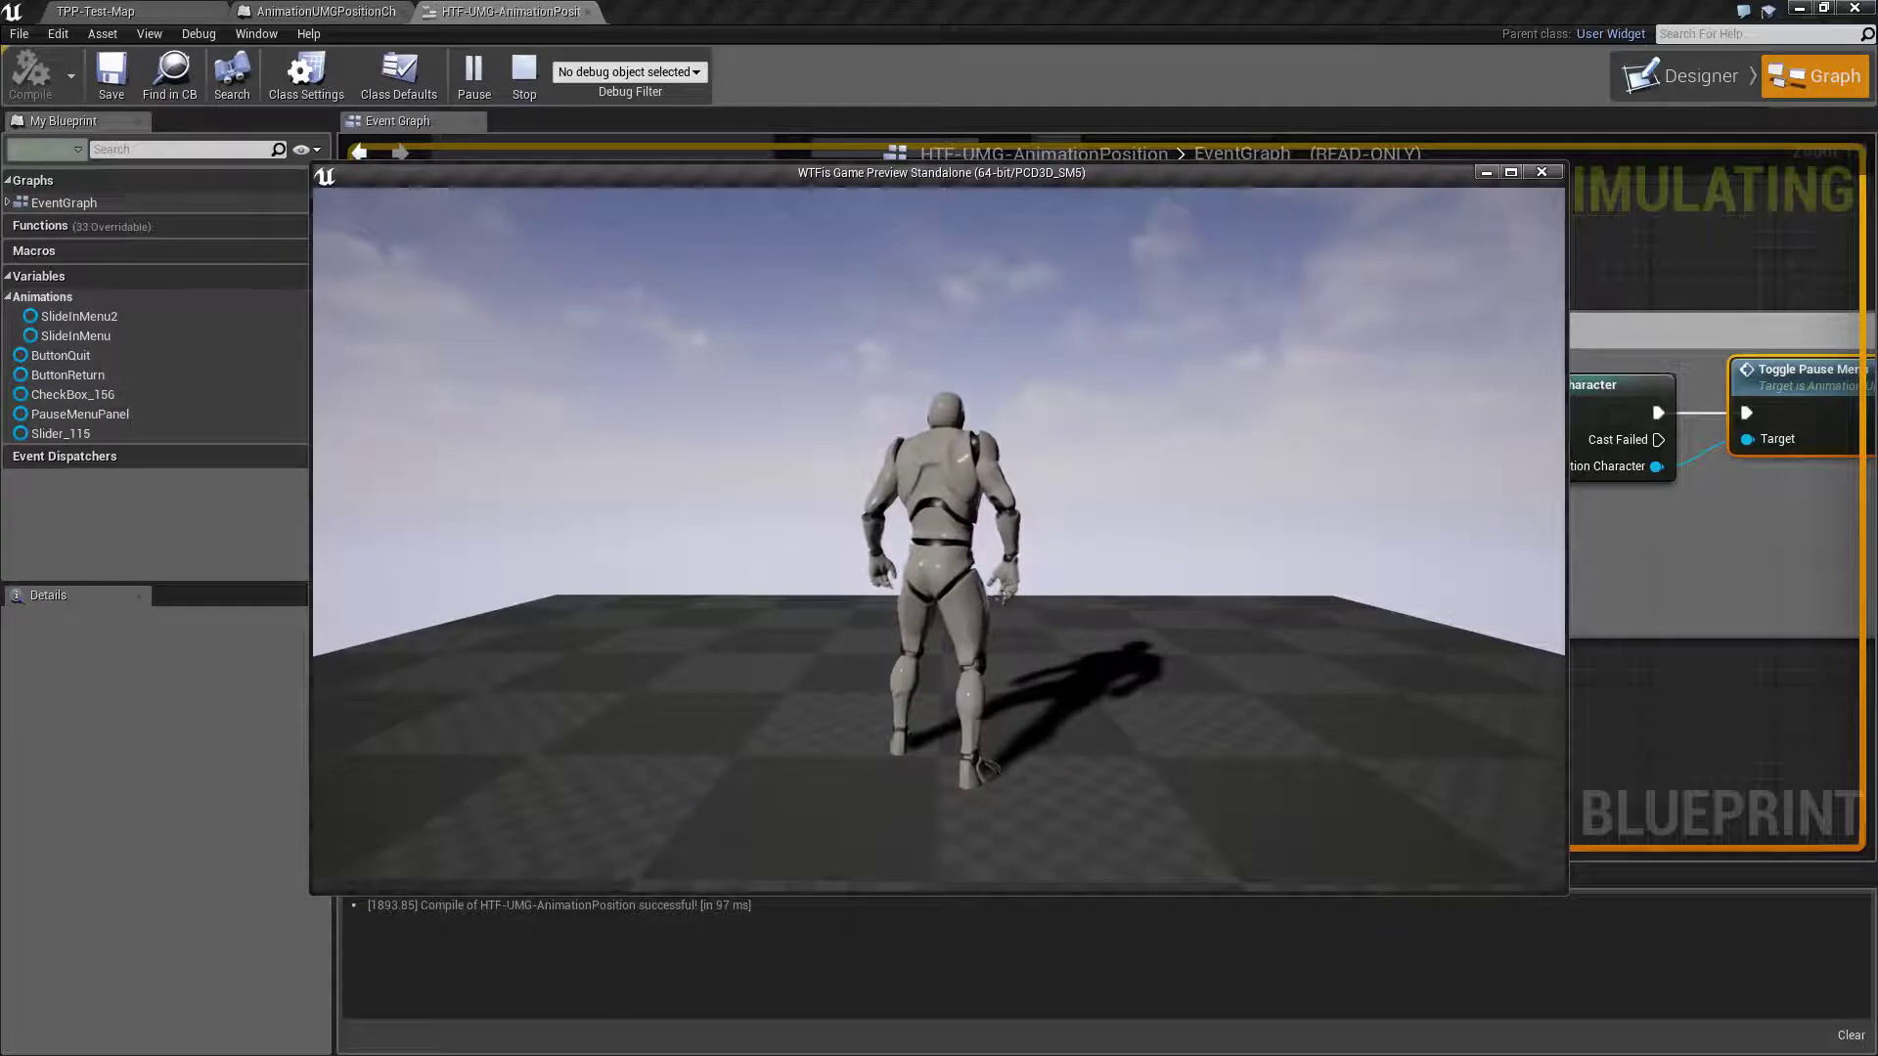
pyautogui.press('p')
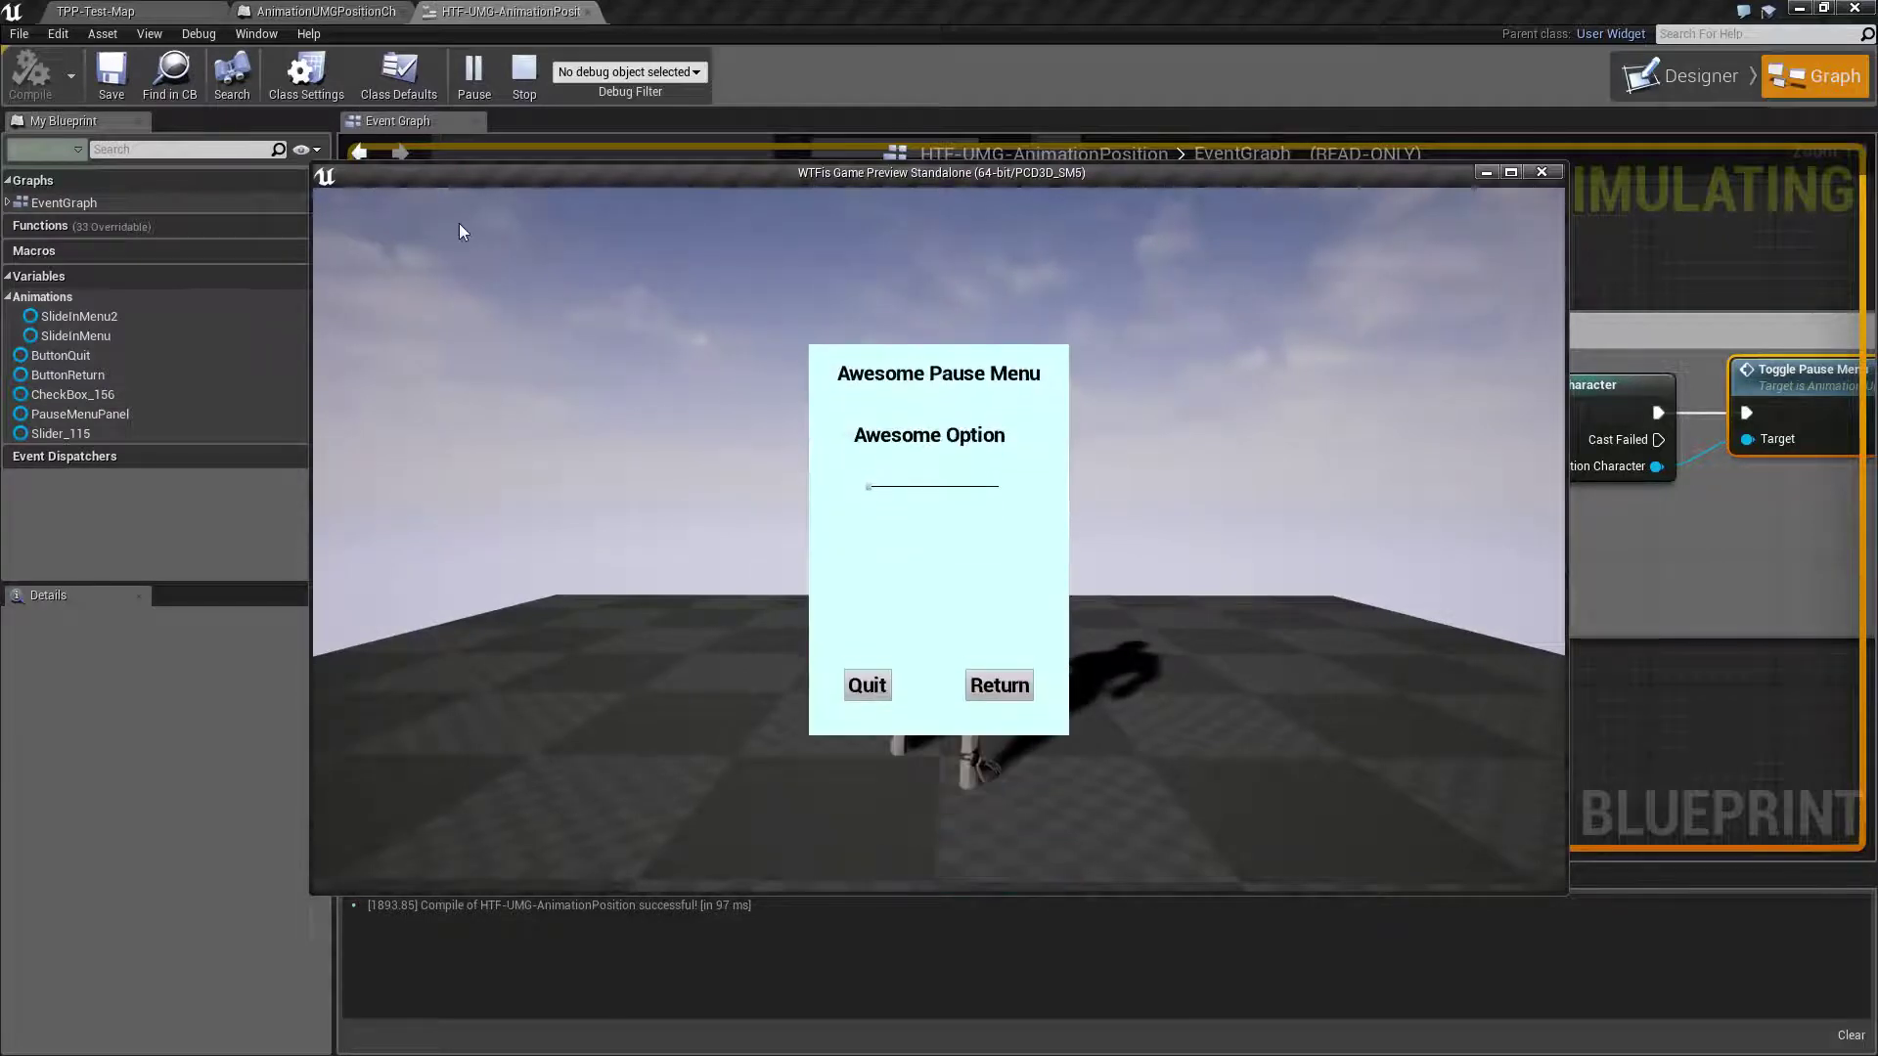
# Close the pause menu with Return, reopen it, and narrow the preview window.
pyautogui.click(1008, 697)
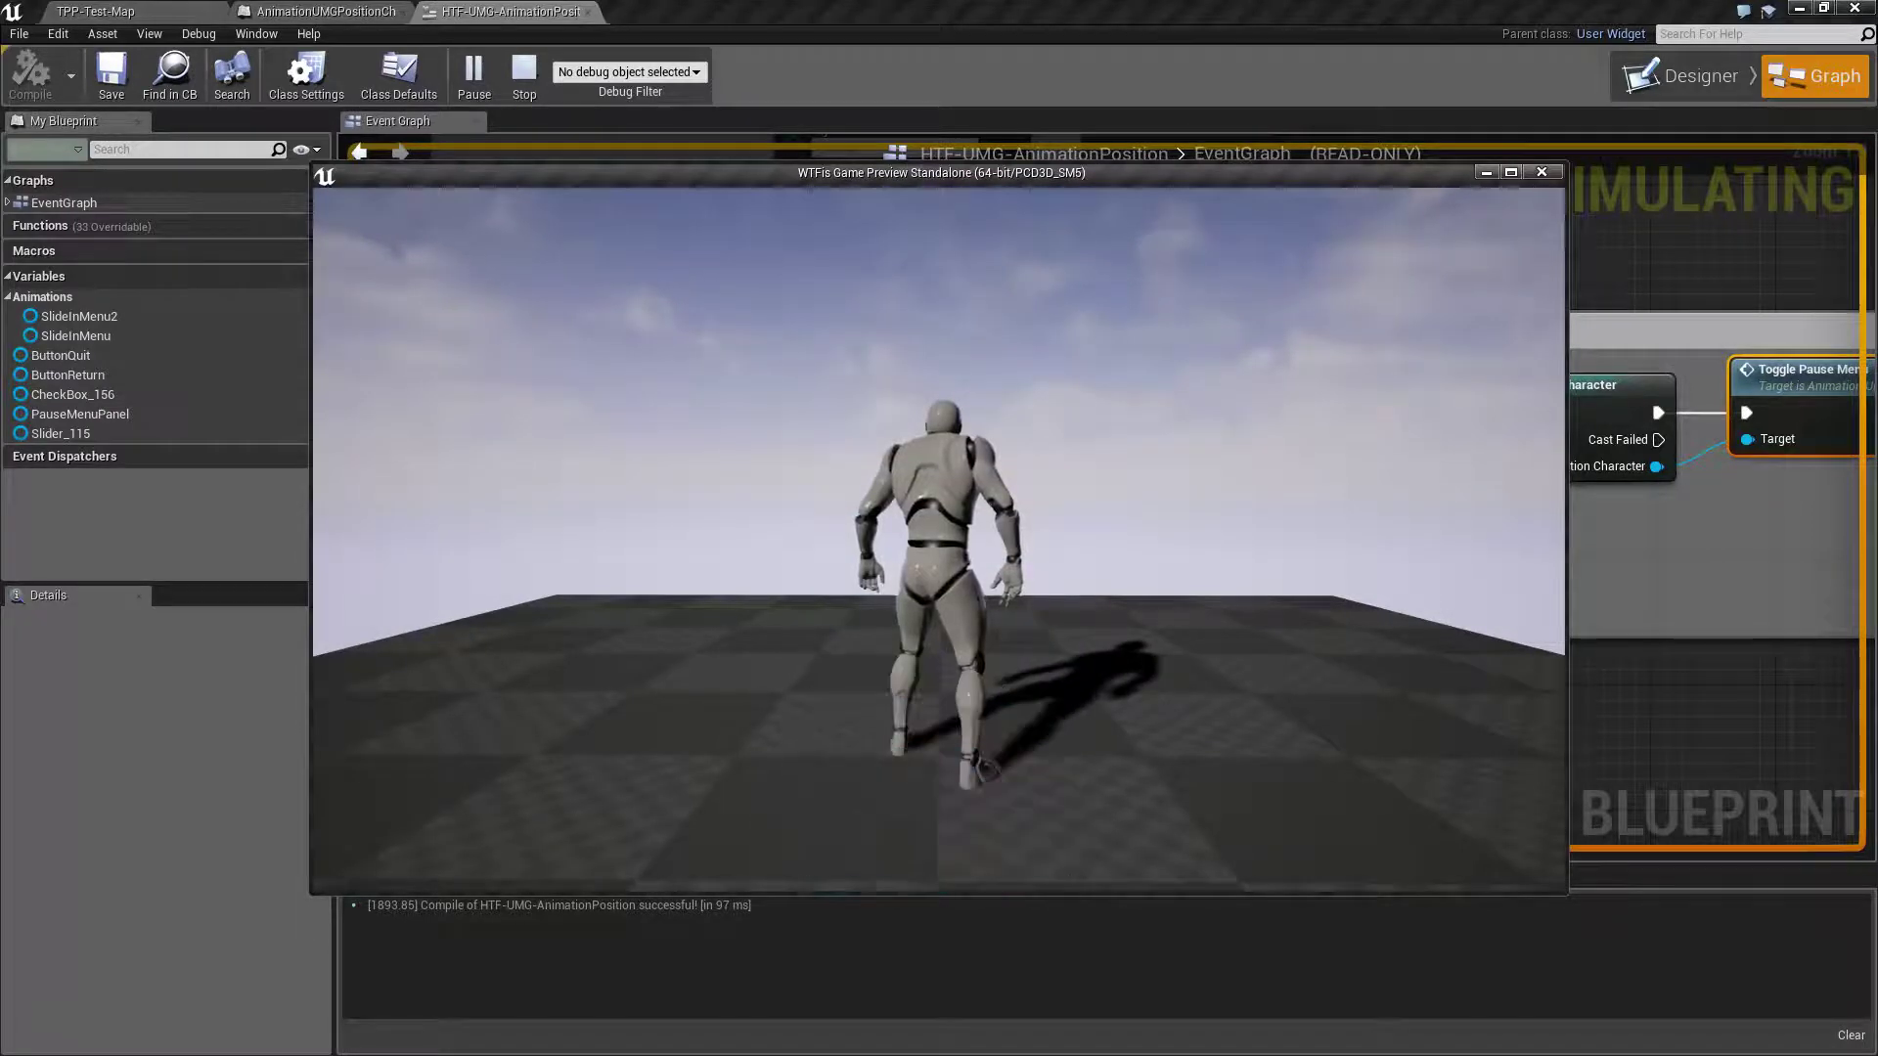
pyautogui.press('p')
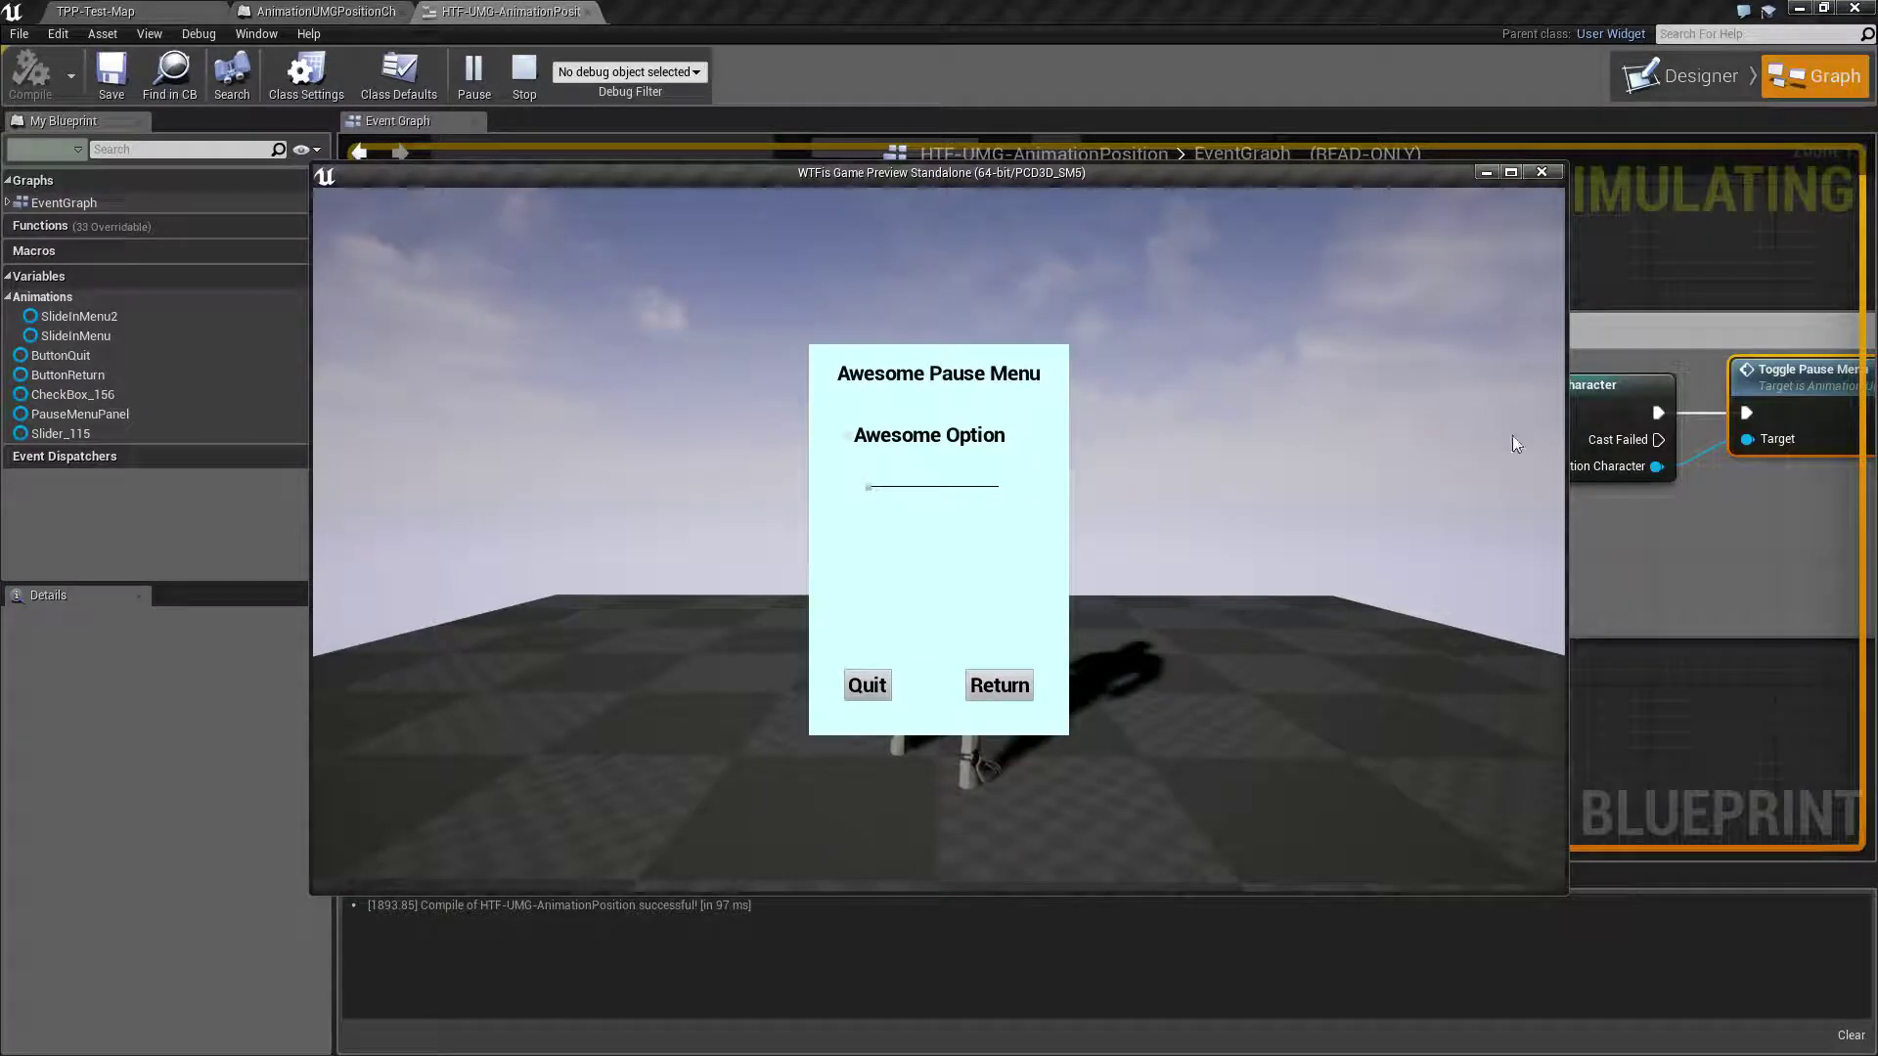
pyautogui.moveTo(1569, 430); pyautogui.dragTo(802, 430)
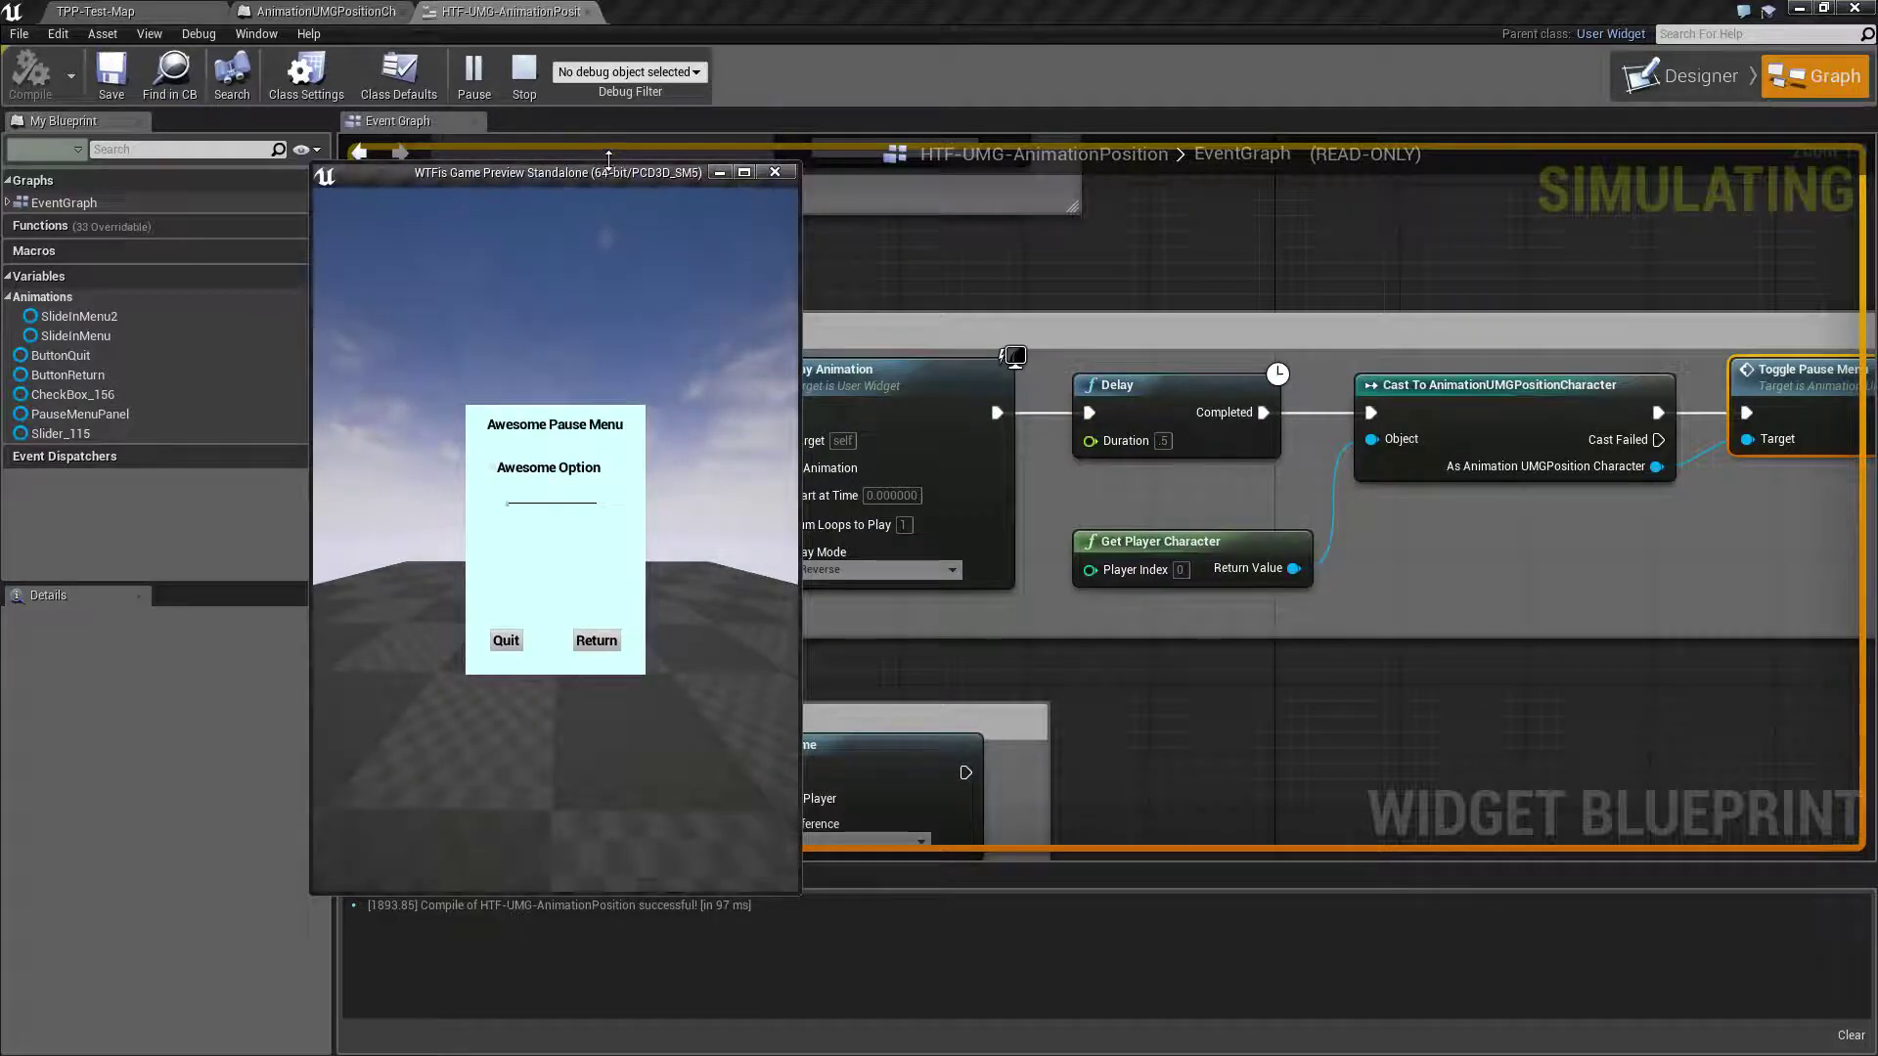
# Make the preview window taller, then repeatedly close and reopen the pause menu to watch it slide.
pyautogui.moveTo(609, 159); pyautogui.dragTo(605, 10)
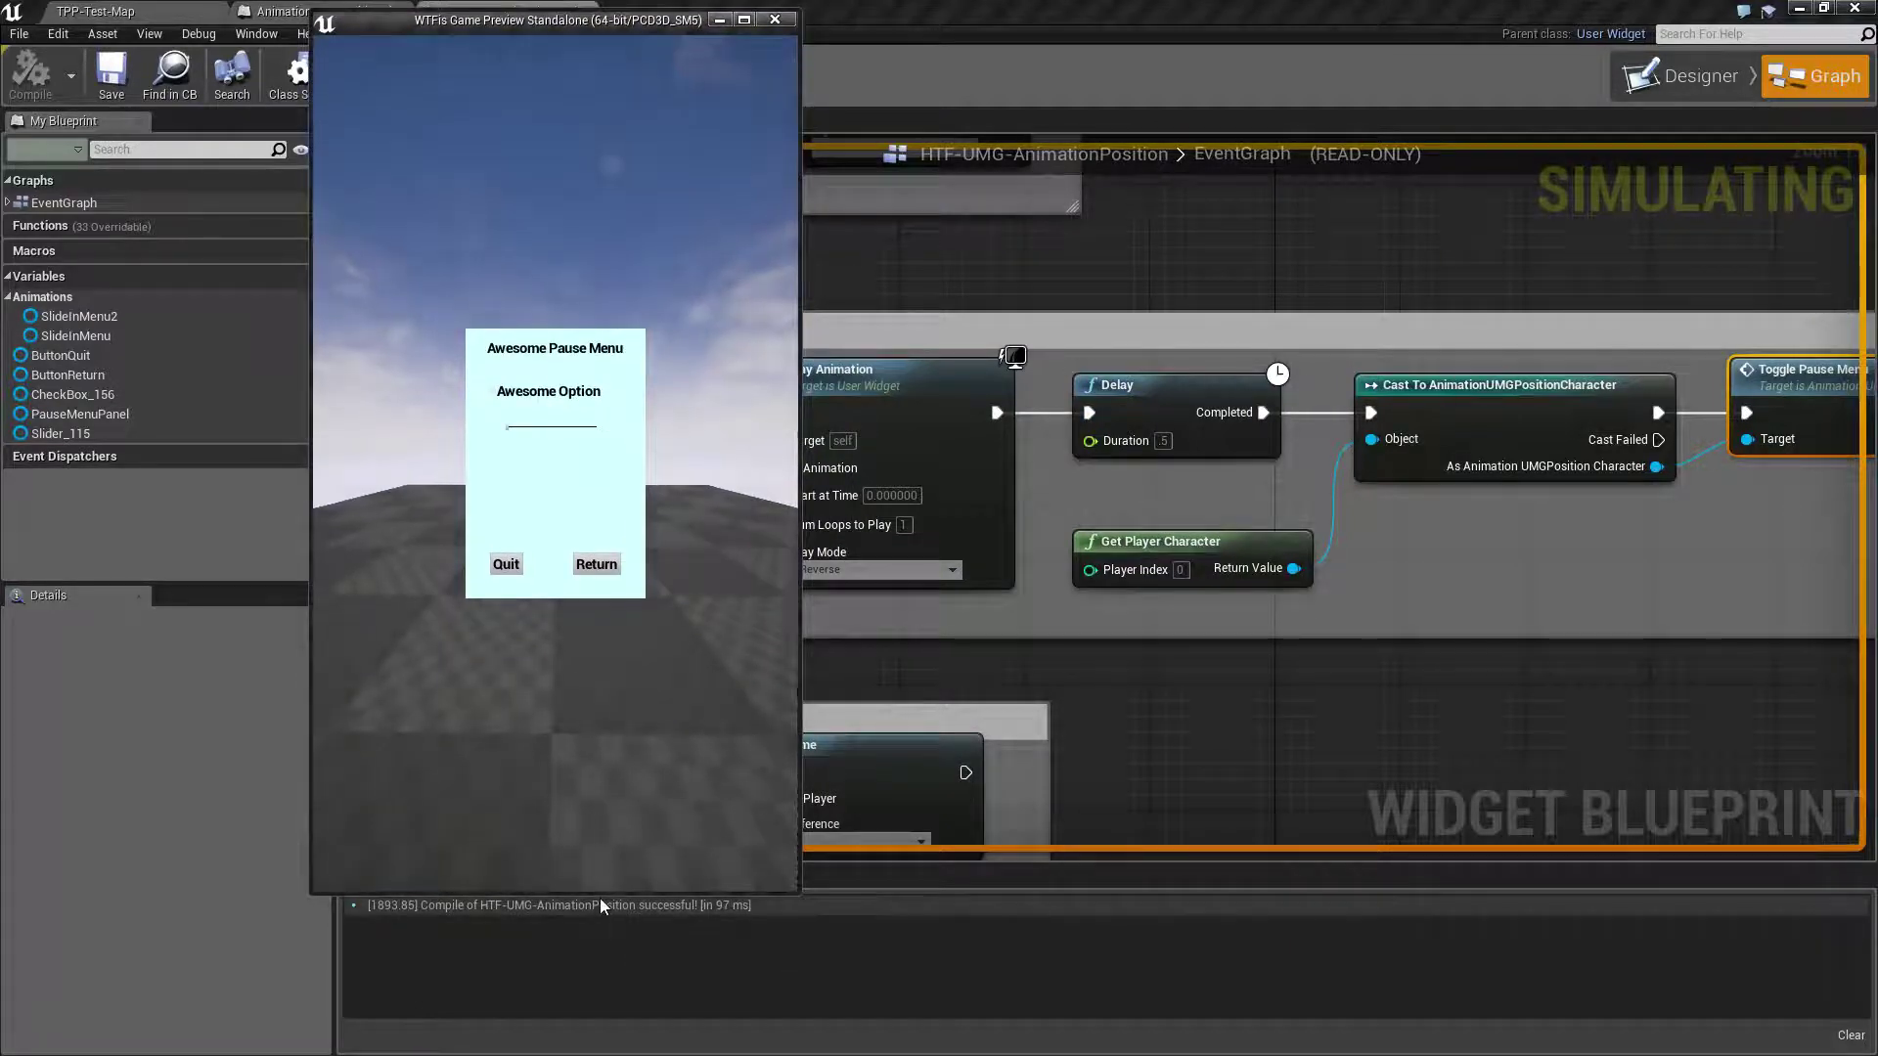
pyautogui.moveTo(606, 894); pyautogui.dragTo(591, 979)
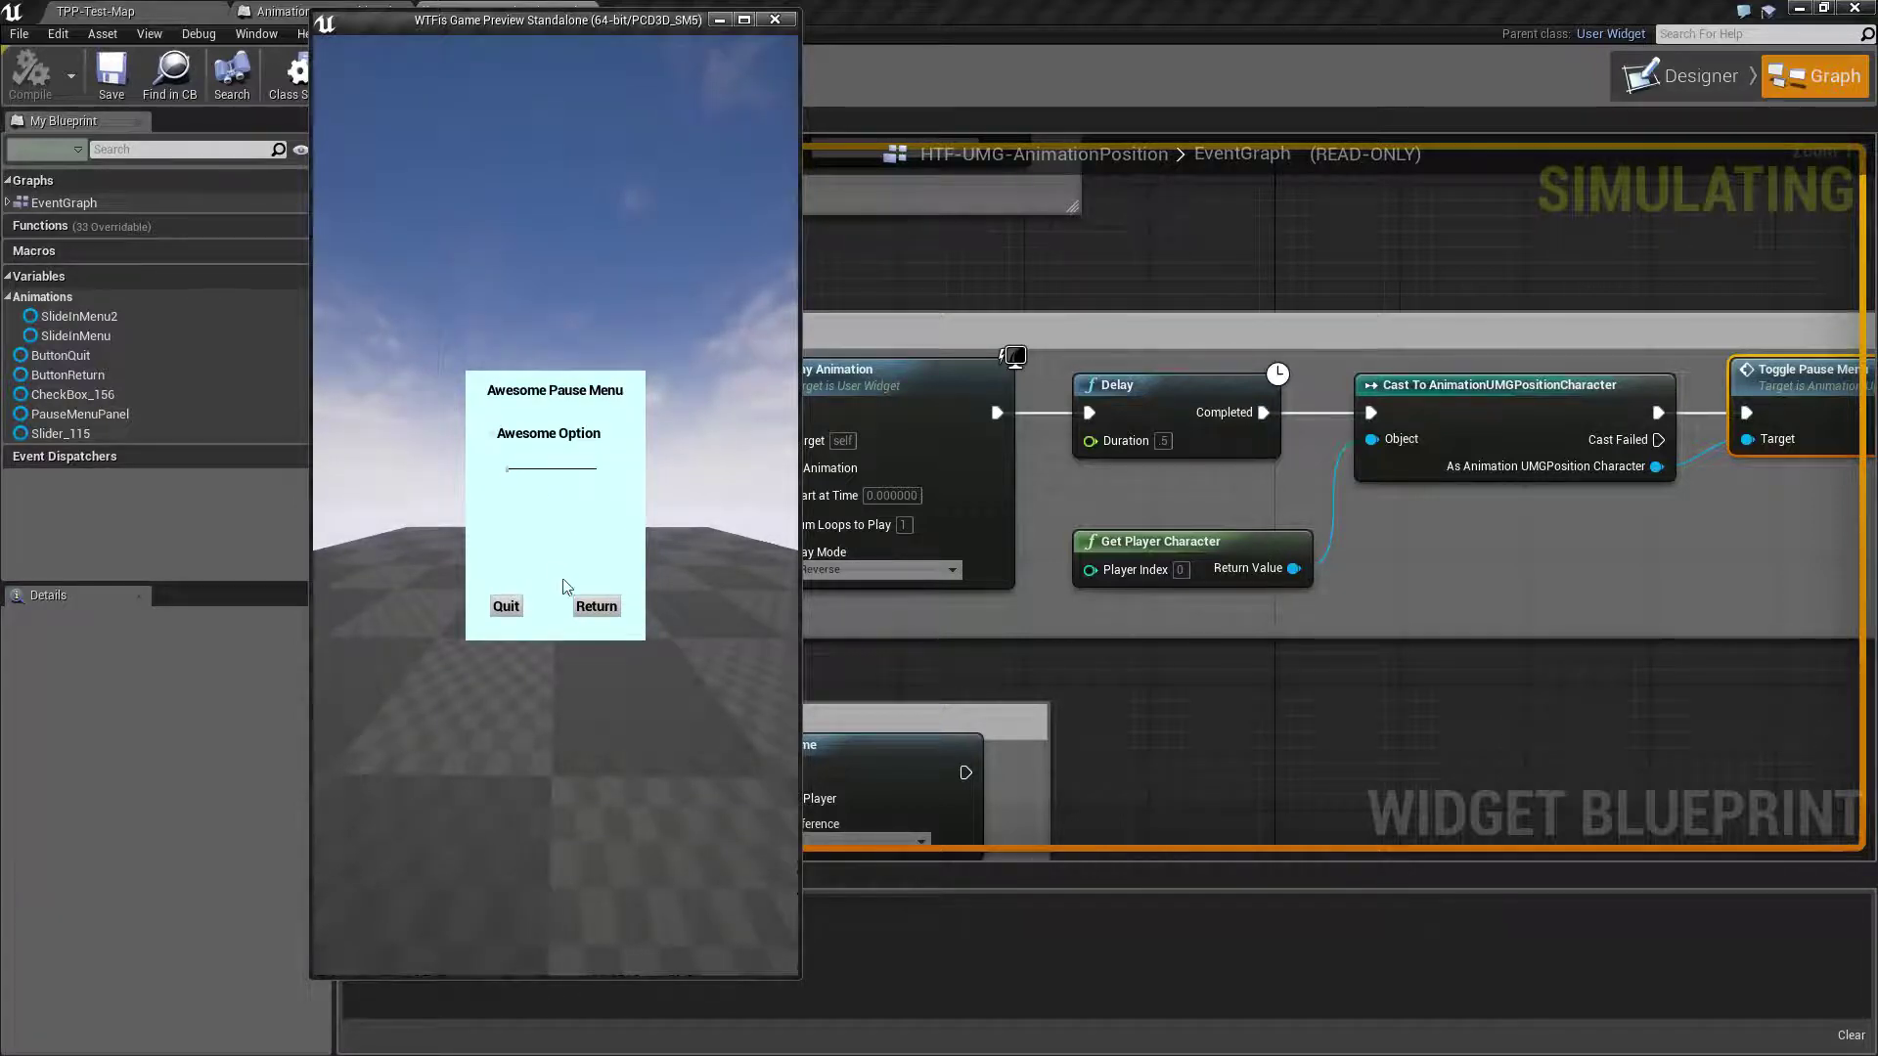
pyautogui.click(596, 607)
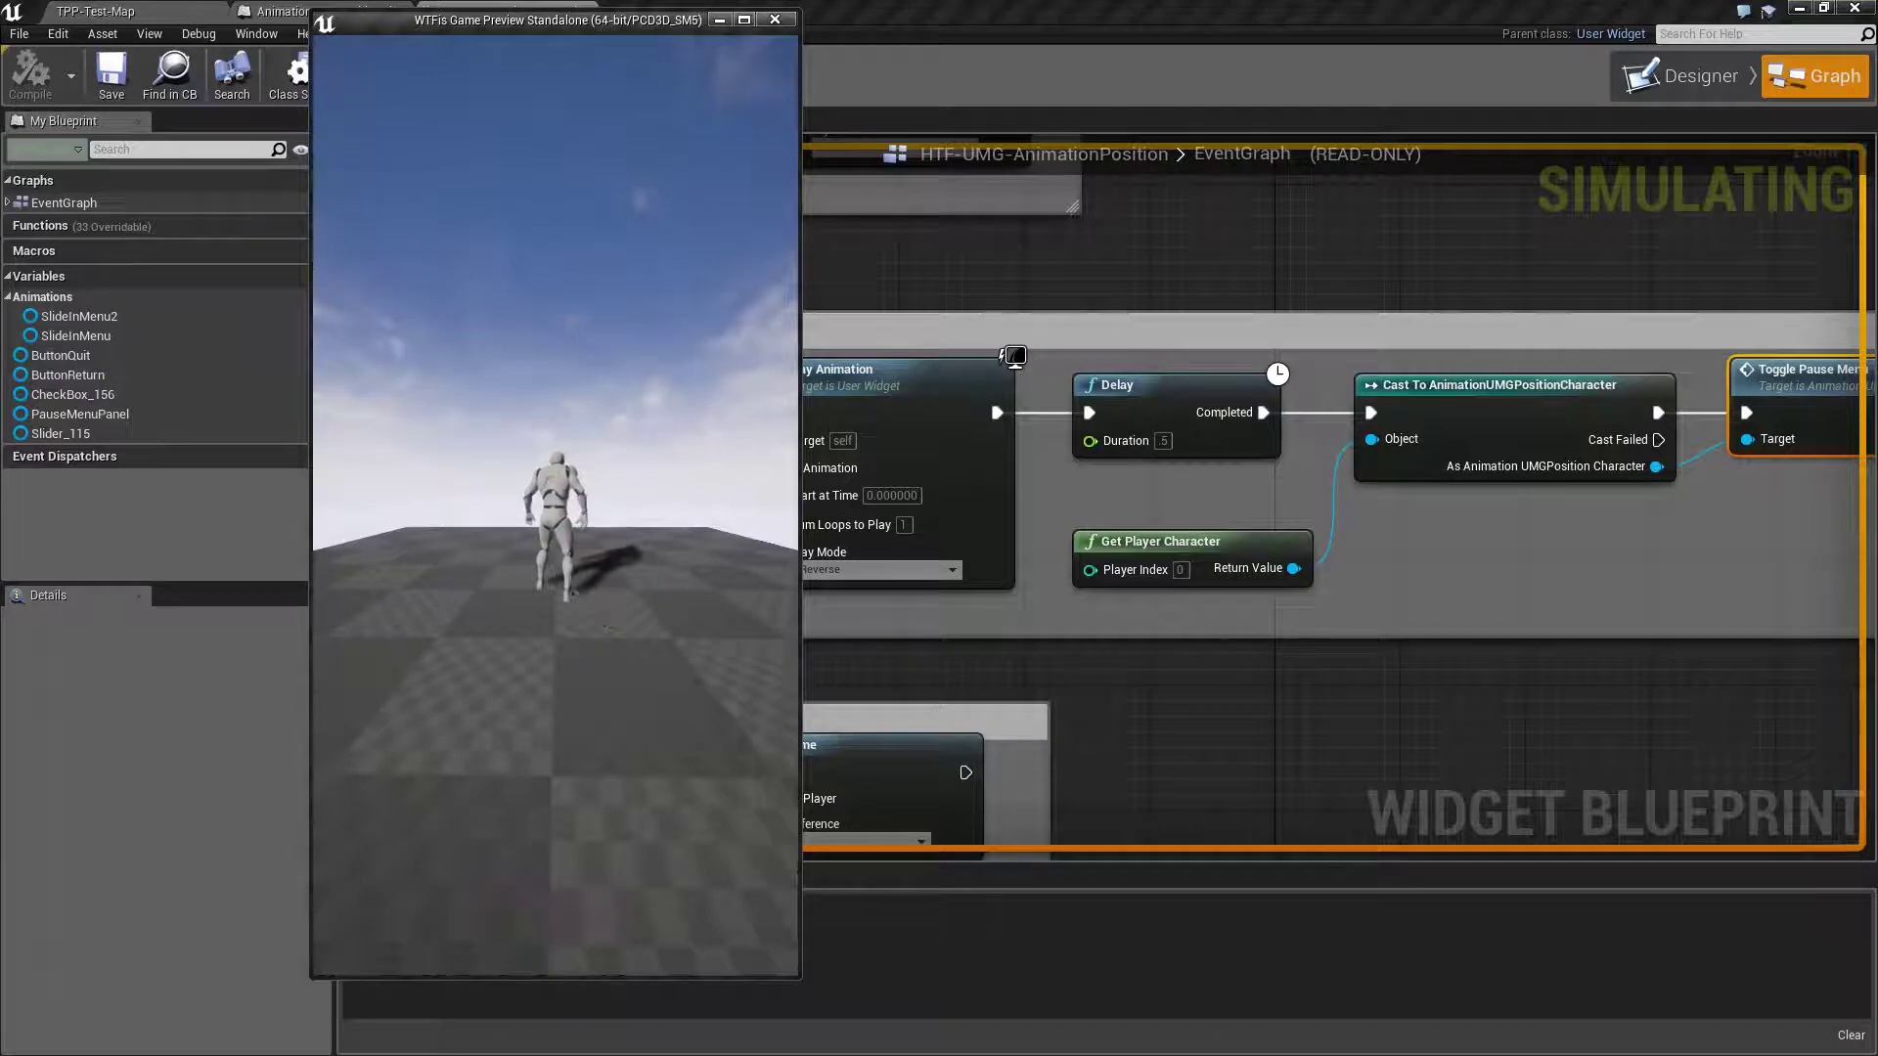
pyautogui.press('p')
pyautogui.click(595, 608)
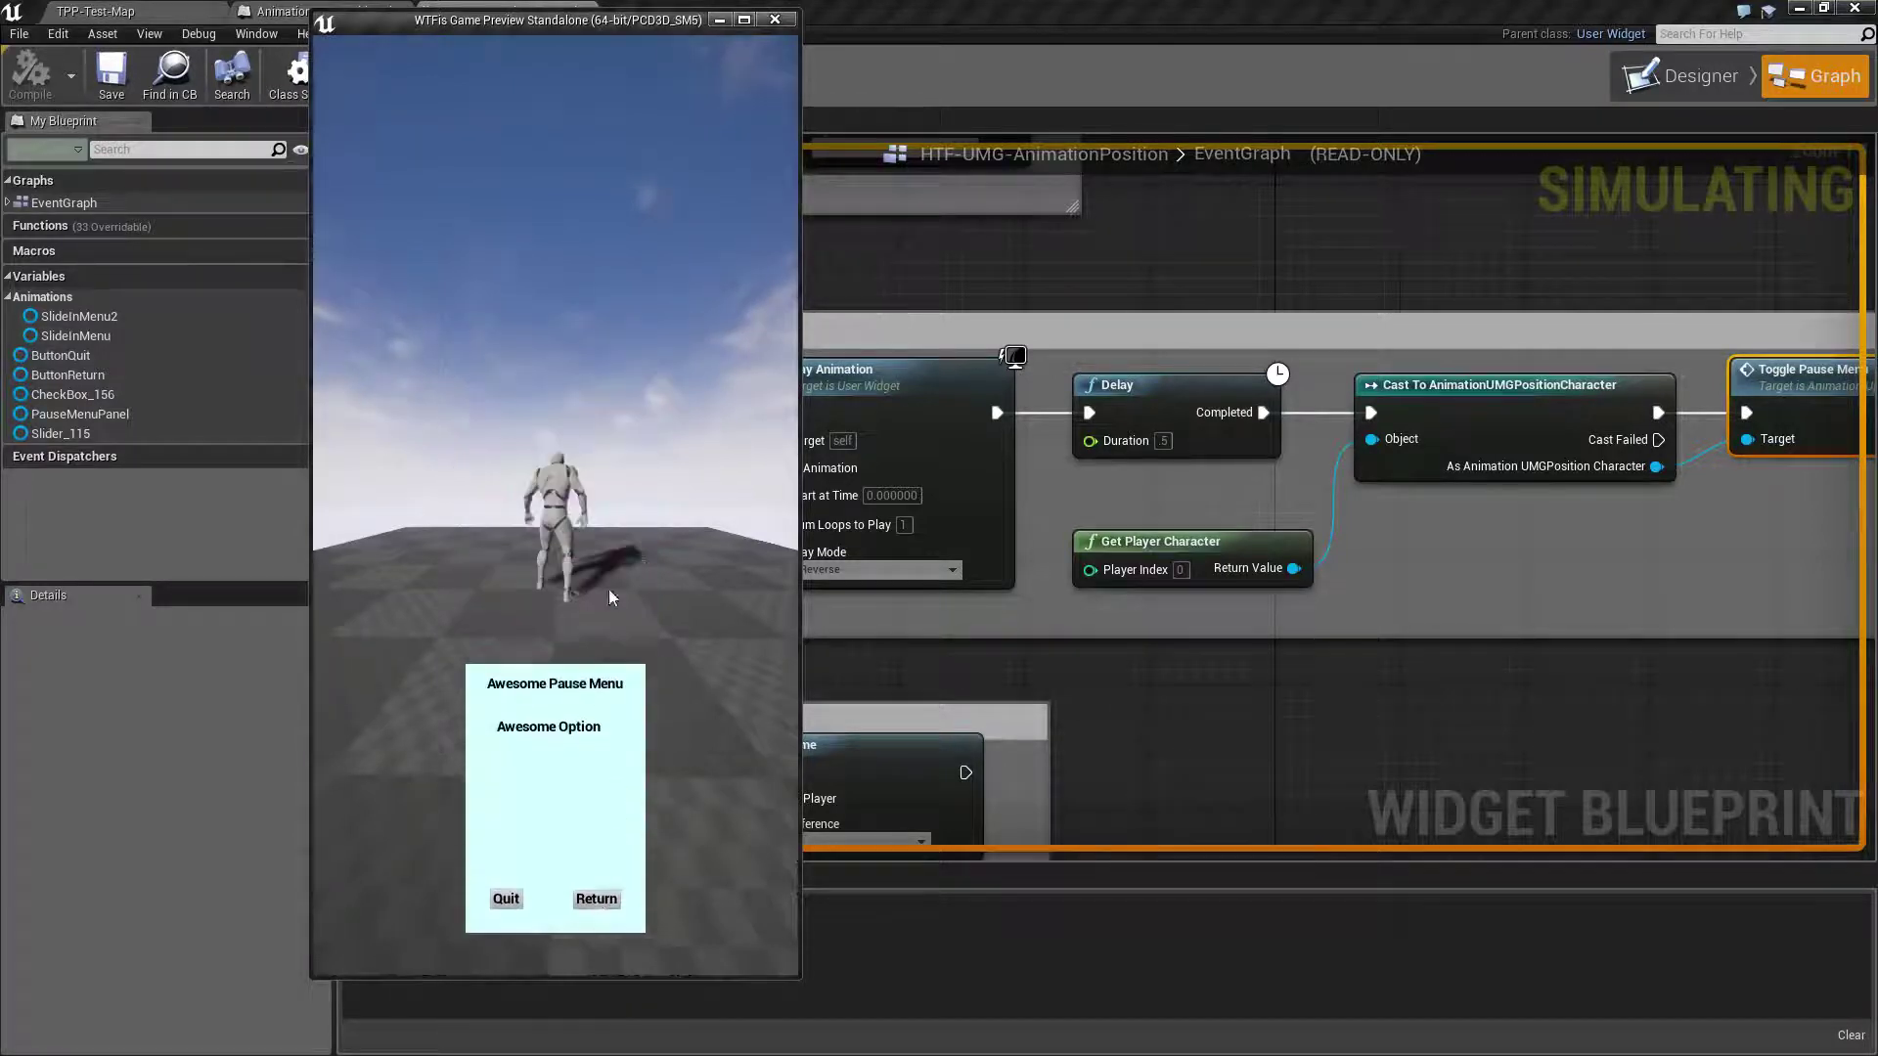
pyautogui.press('p')
pyautogui.click(598, 607)
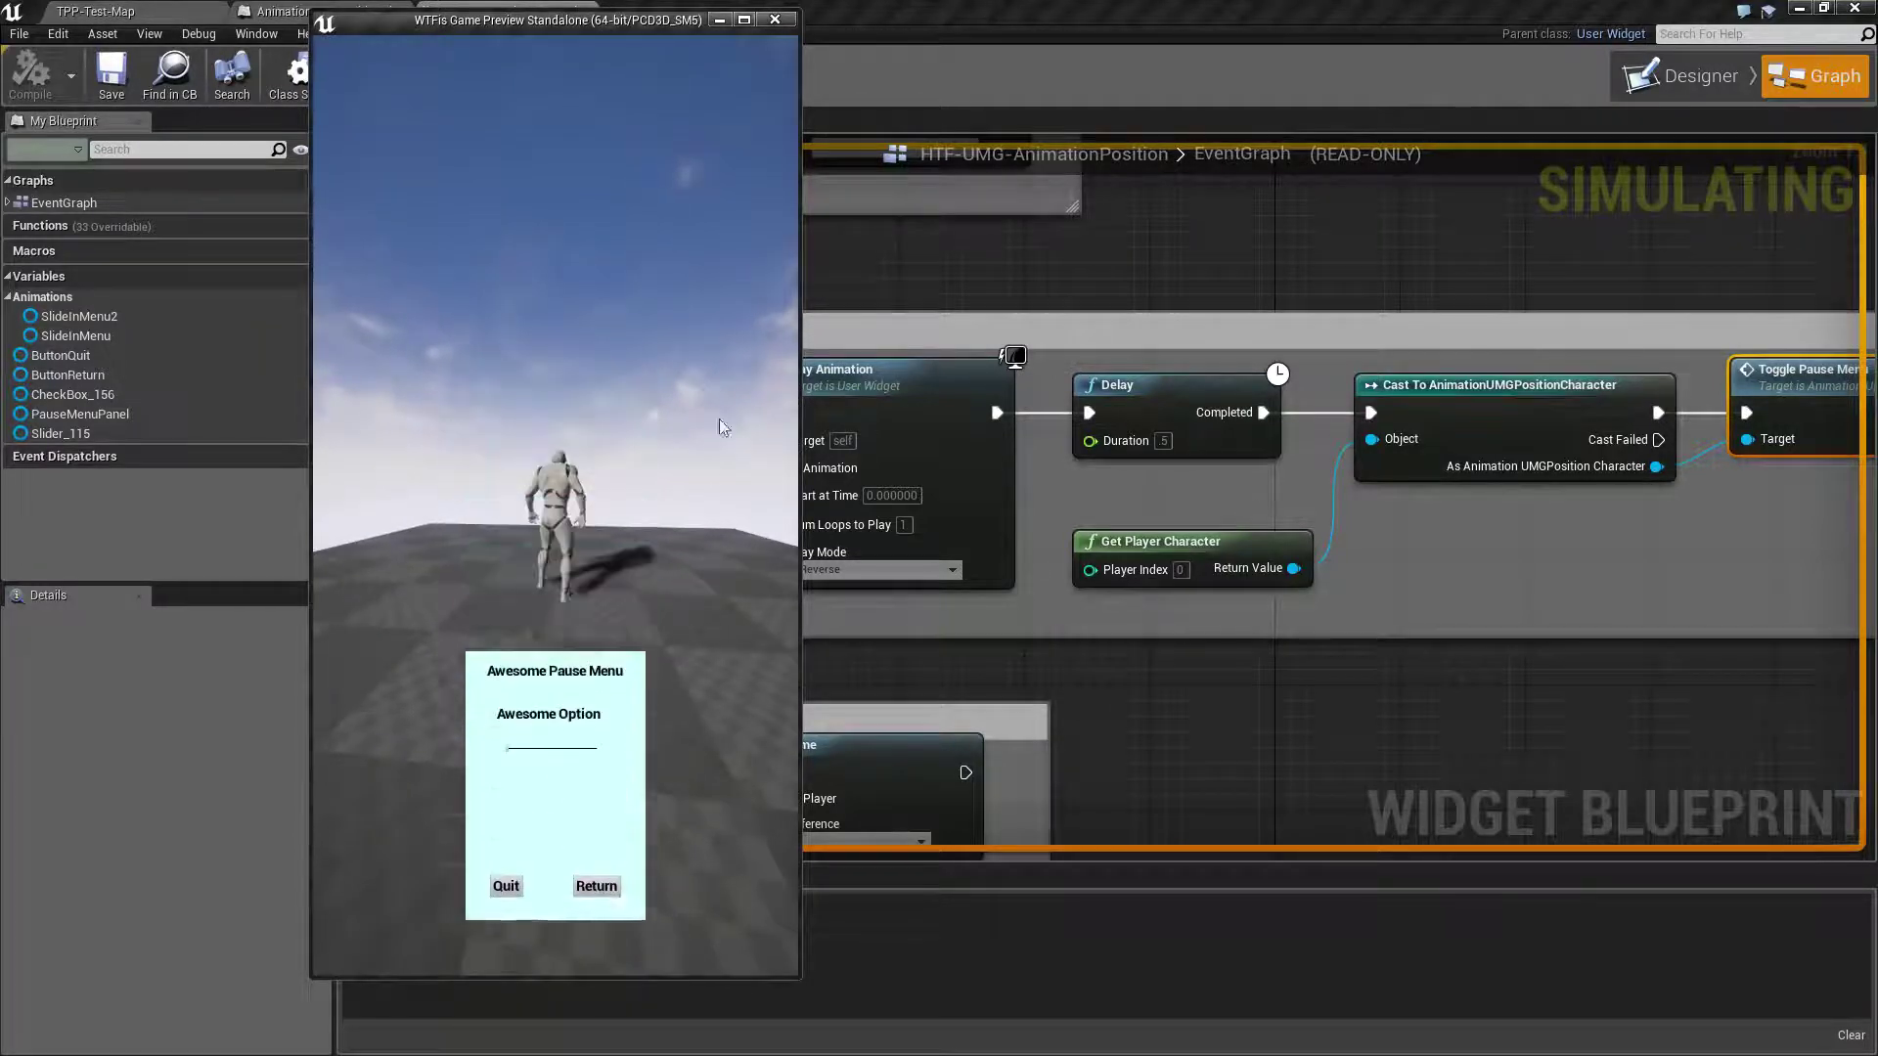
pyautogui.press('p')
# Widen and reposition the preview window, close the menu with Return, and stop the preview with Esc.
pyautogui.moveTo(802, 405); pyautogui.dragTo(1712, 405)
pyautogui.moveTo(1504, 32); pyautogui.dragTo(1396, 86)
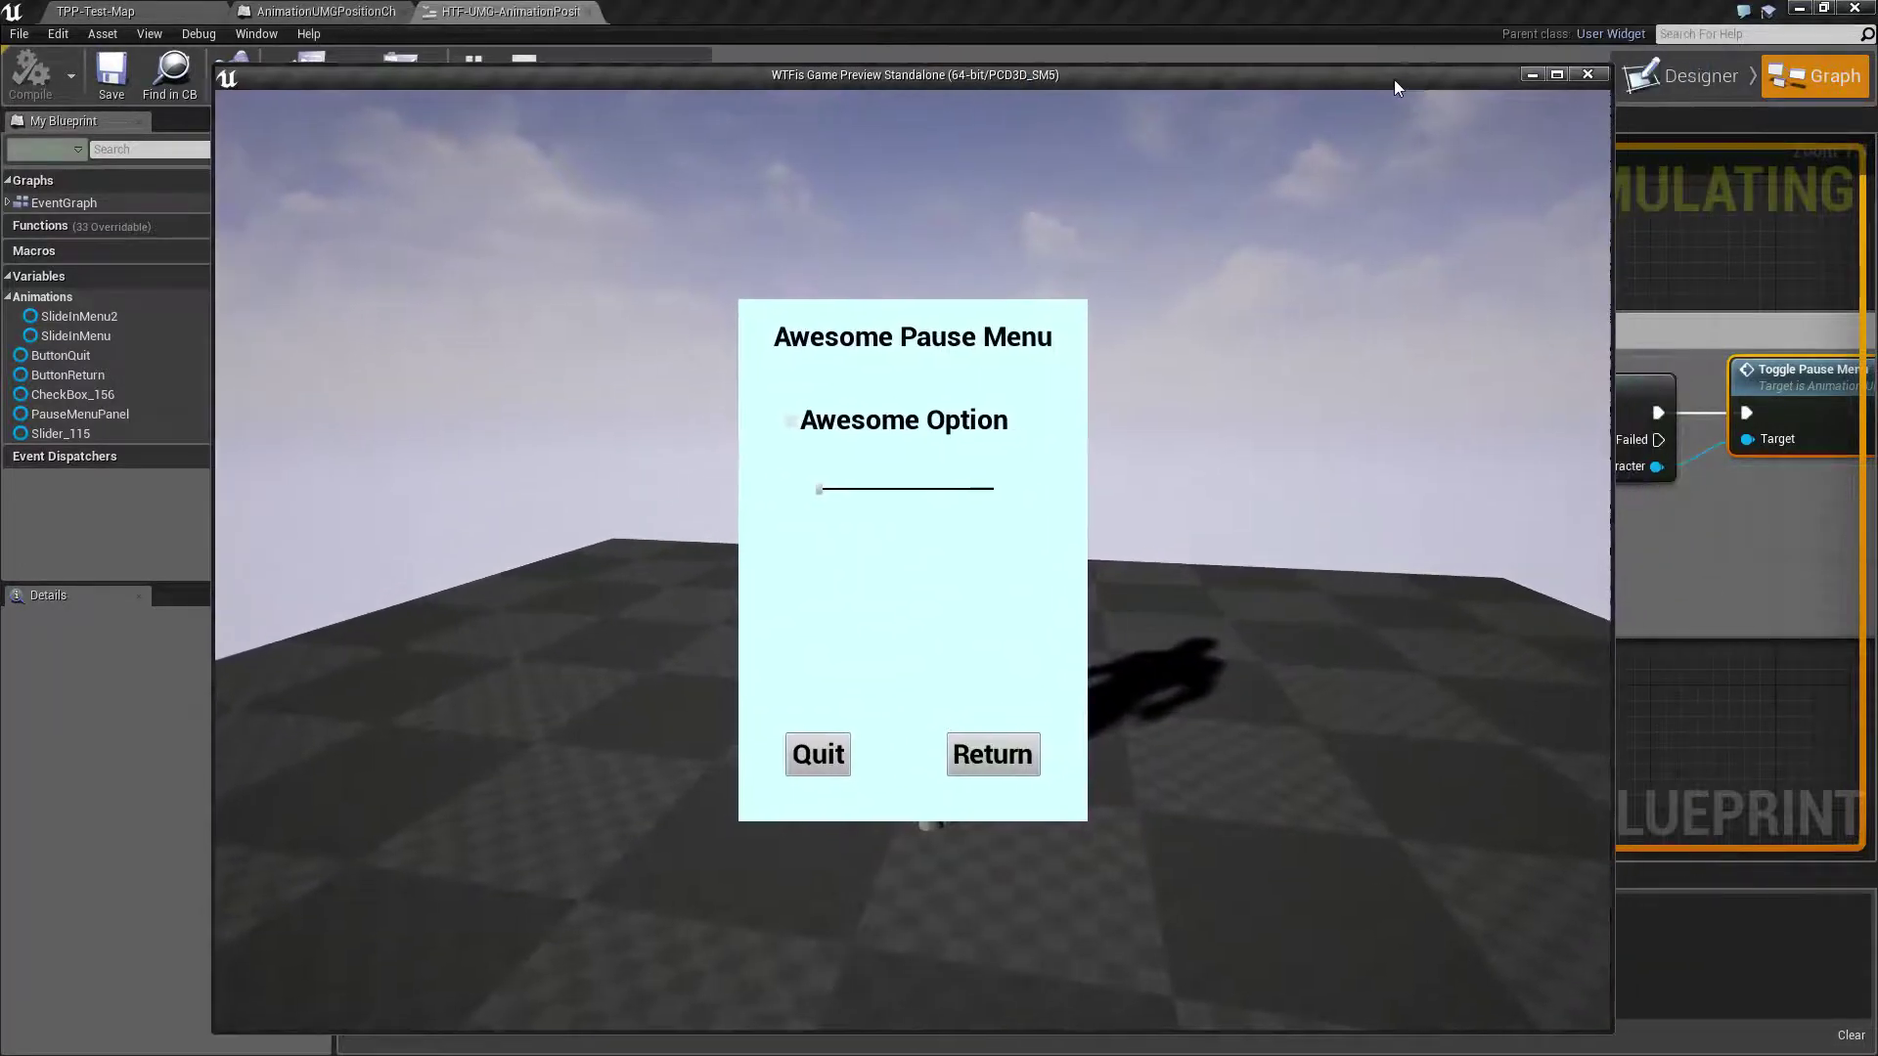
pyautogui.click(997, 748)
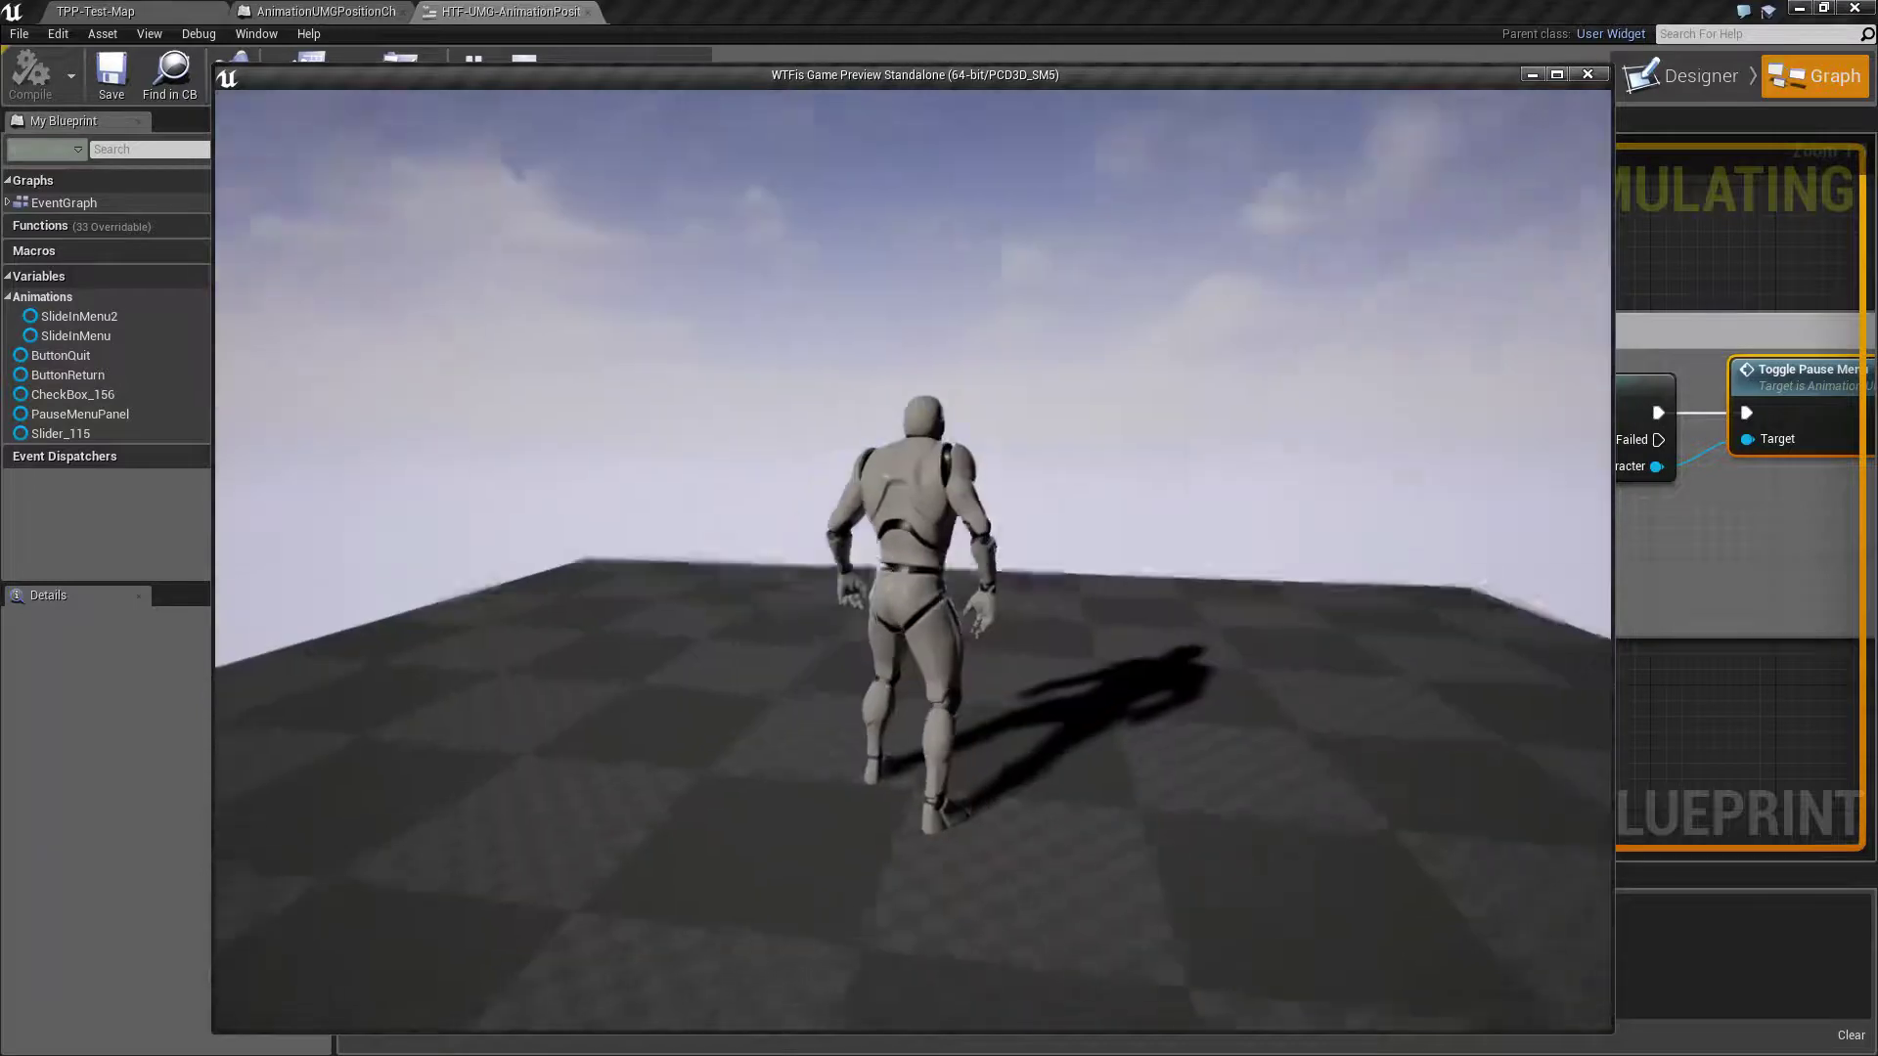
pyautogui.press('Escape')
# Switch to the Designer view and collapse PauseMenuPanel's Alignment row in the Details panel.
pyautogui.click(1663, 78)
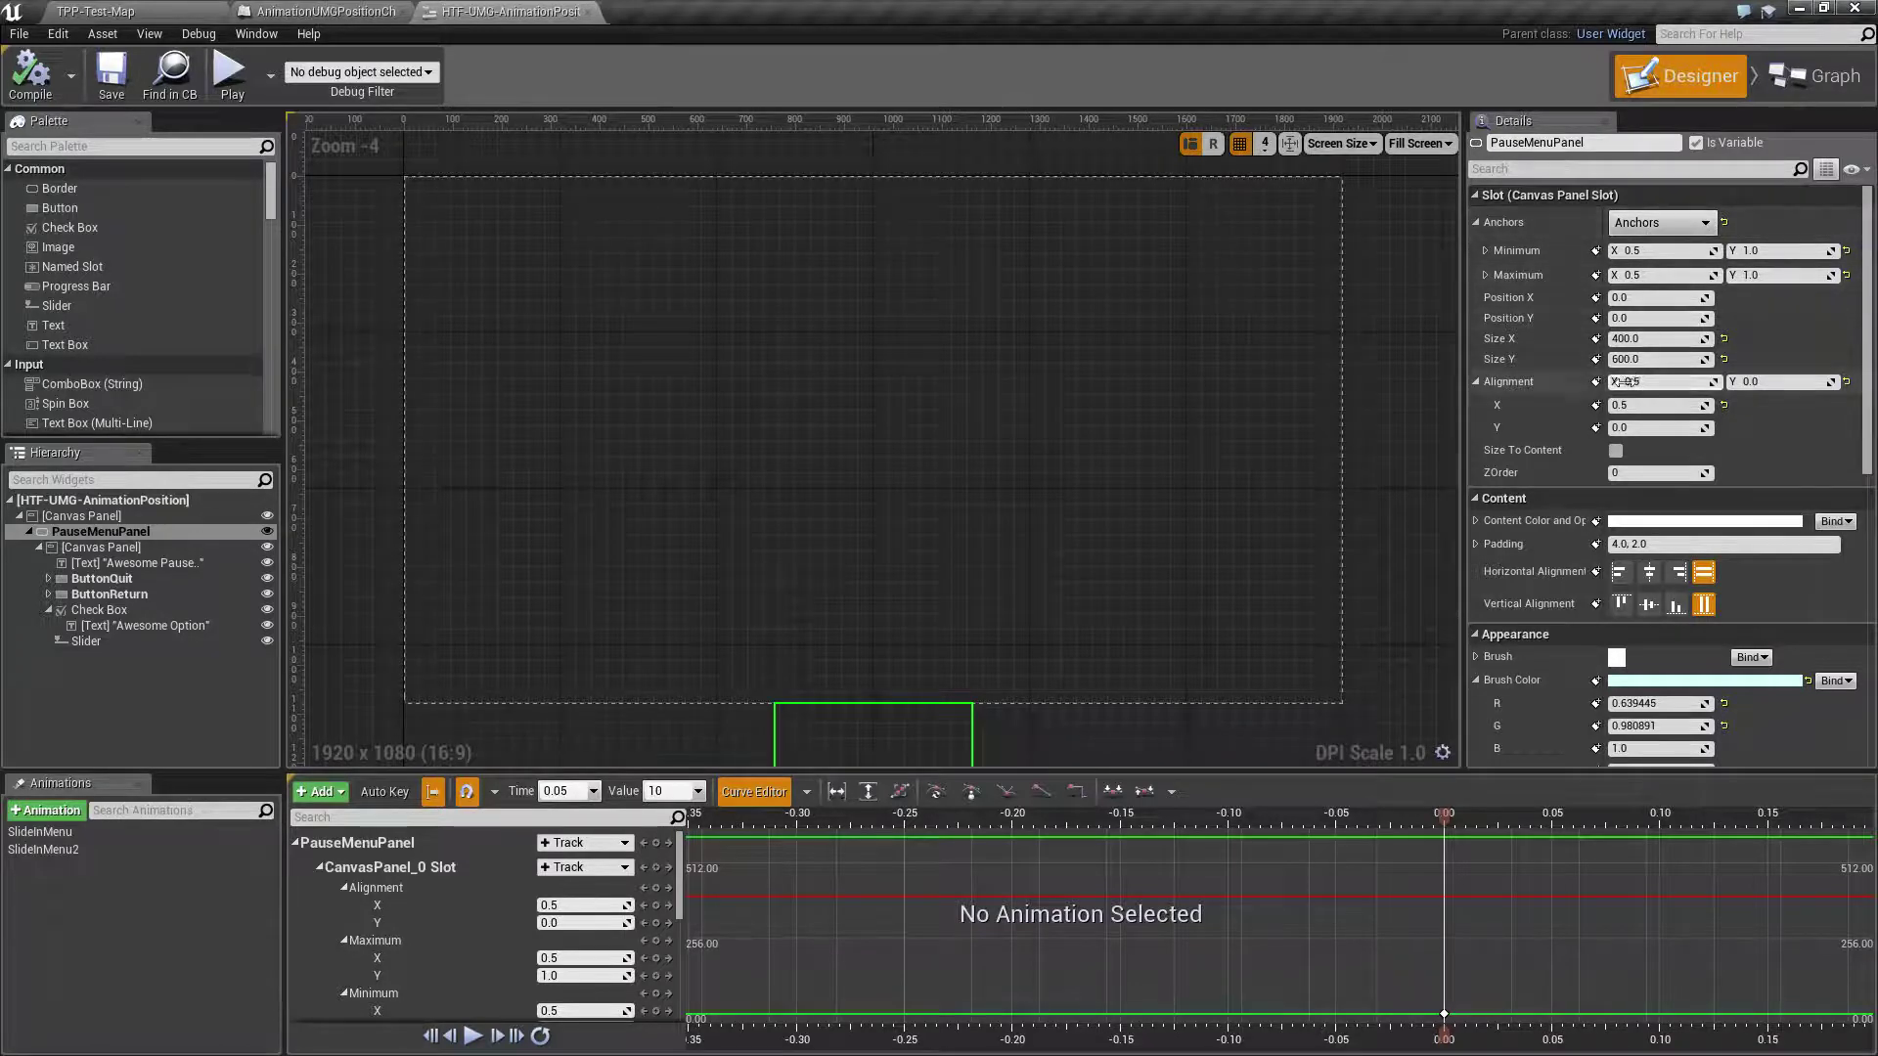
pyautogui.click(1477, 384)
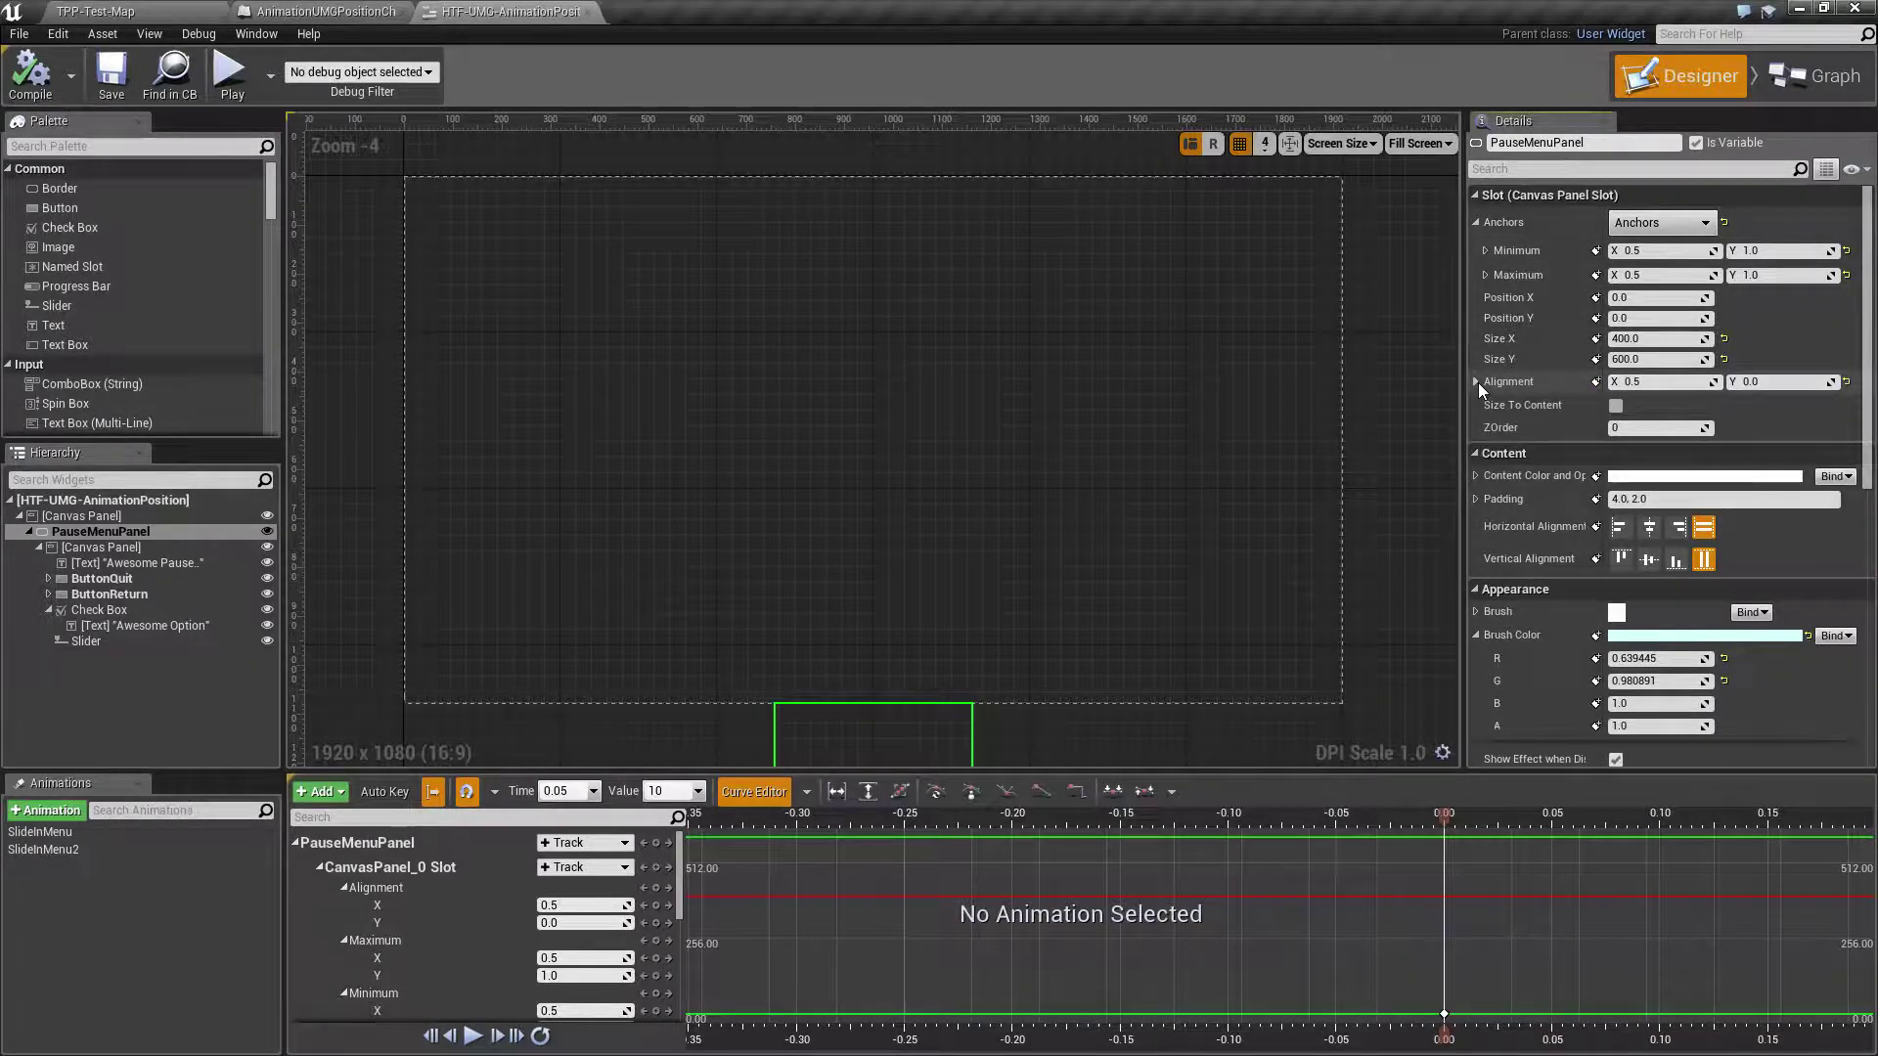